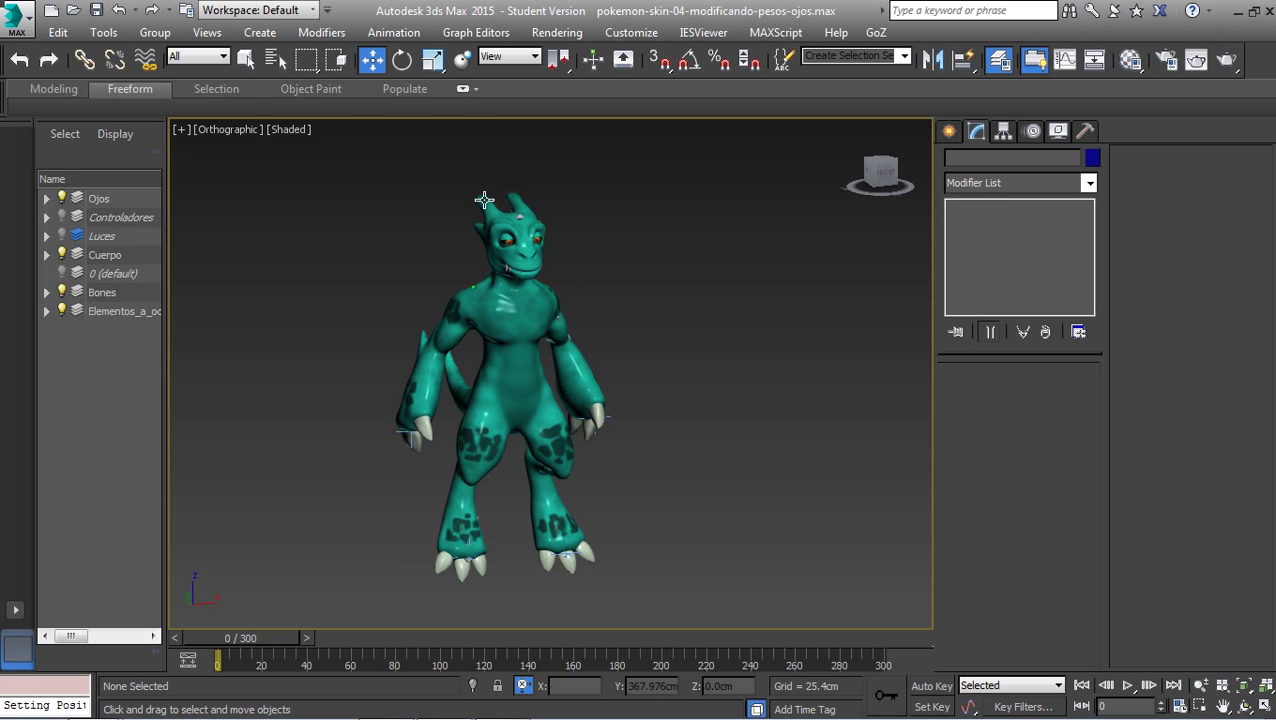
- Select the character's body mesh, briefly toggling the Controladores layer's visibility
{"action": "left_click", "coordinate": [508, 254]}
{"action": "left_click", "coordinate": [510, 314]}
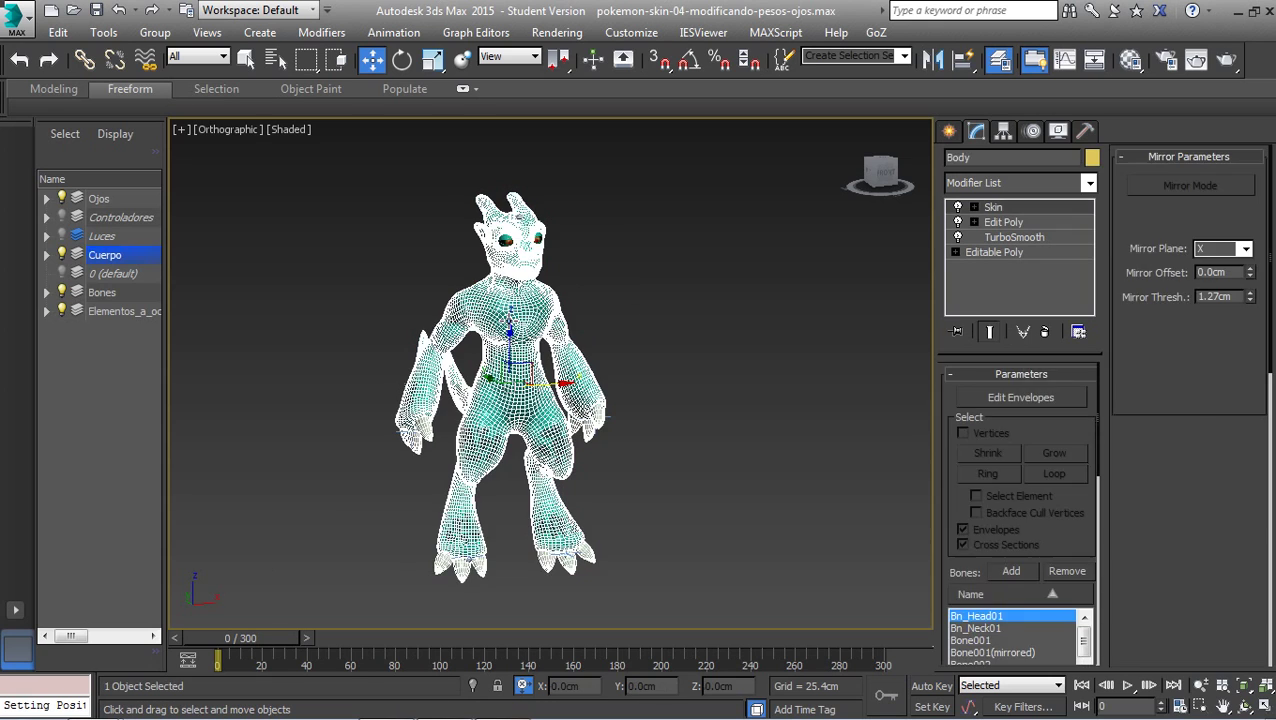
{"action": "mouse_move", "coordinate": [510, 314]}
{"action": "middle_mouse_down"}
{"action": "mouse_move", "coordinate": [518, 371]}
{"action": "mouse_move", "coordinate": [570, 360]}
{"action": "middle_mouse_up"}
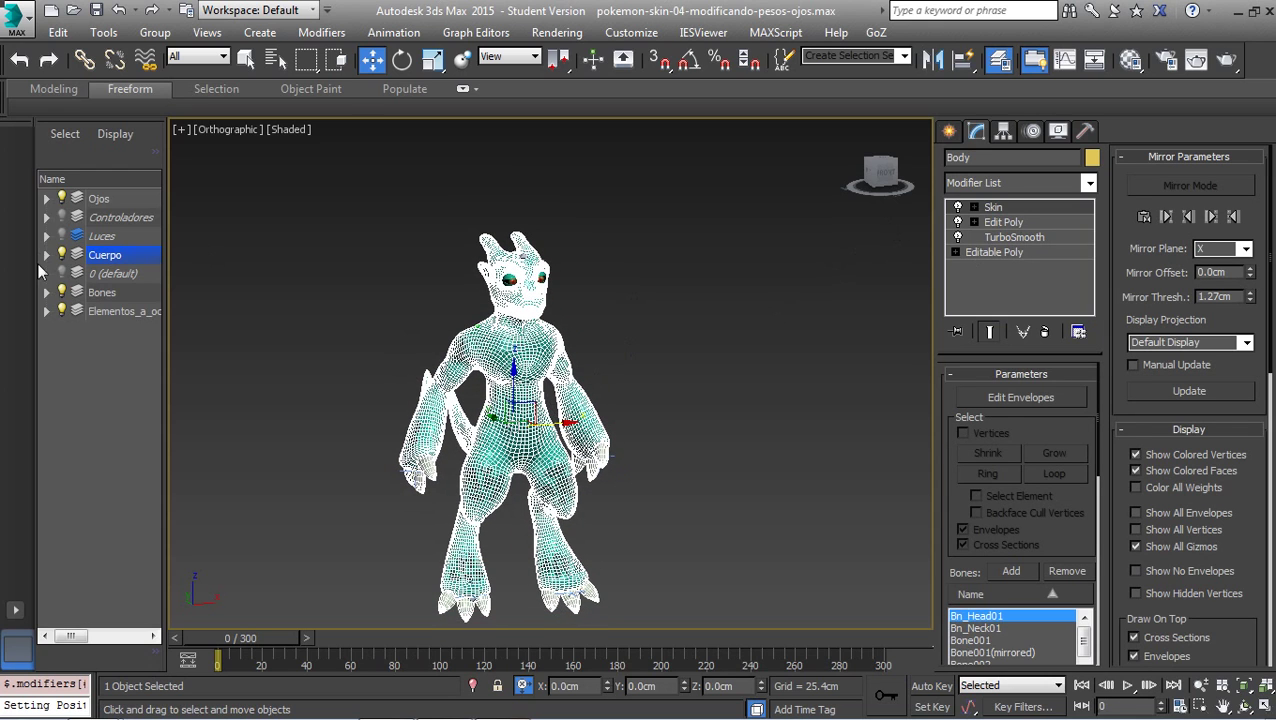
{"action": "left_click", "coordinate": [62, 217]}
{"action": "left_click", "coordinate": [62, 217]}
- Shift-drag the body mesh to the right to start a clone beside the original
{"action": "middle_click_drag", "start_coordinate": [670, 442], "coordinate": [679, 423]}
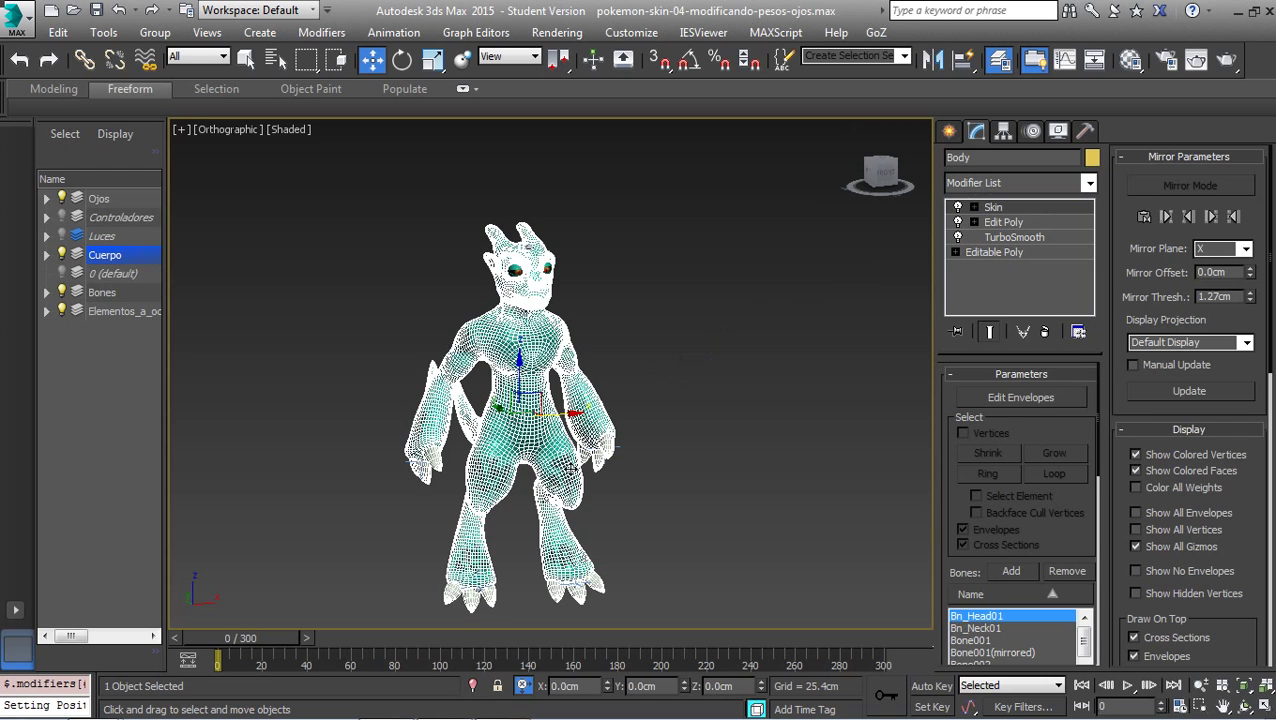
{"action": "middle_click_drag", "start_coordinate": [567, 475], "coordinate": [554, 487], "text": "alt"}
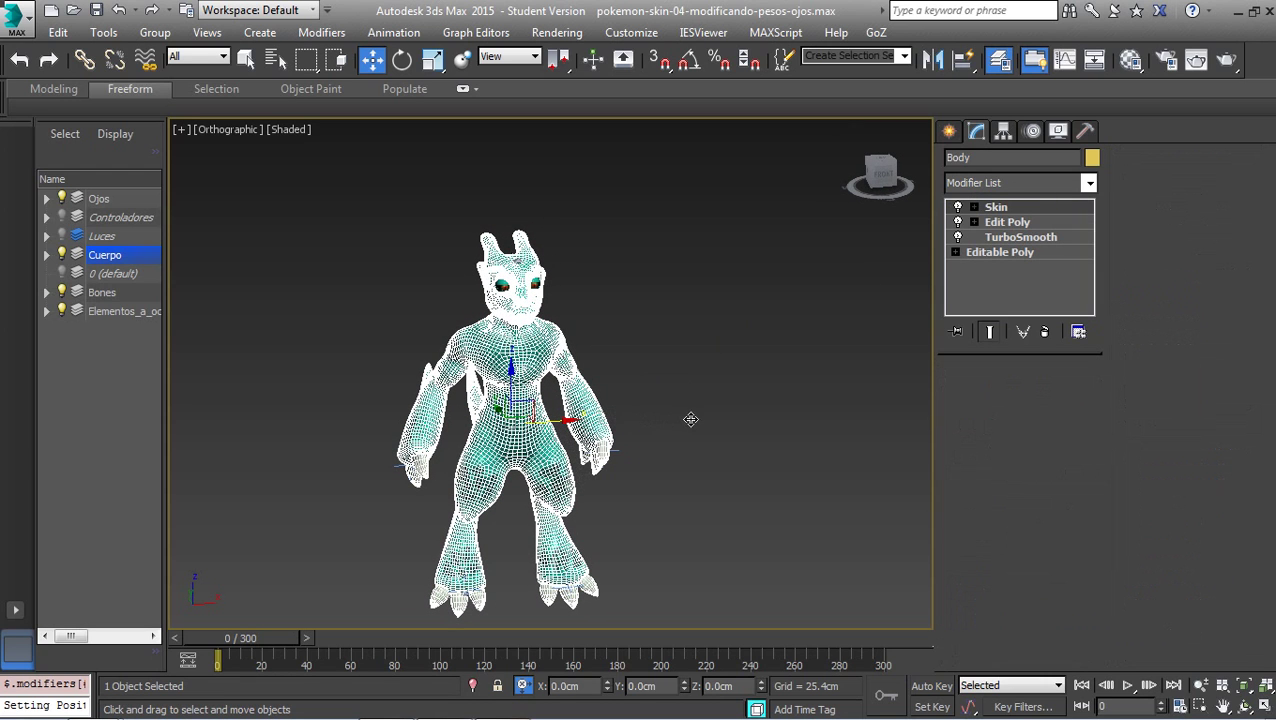
{"action": "left_click_drag", "start_coordinate": [721, 421], "coordinate": [778, 418], "text": "shift"}
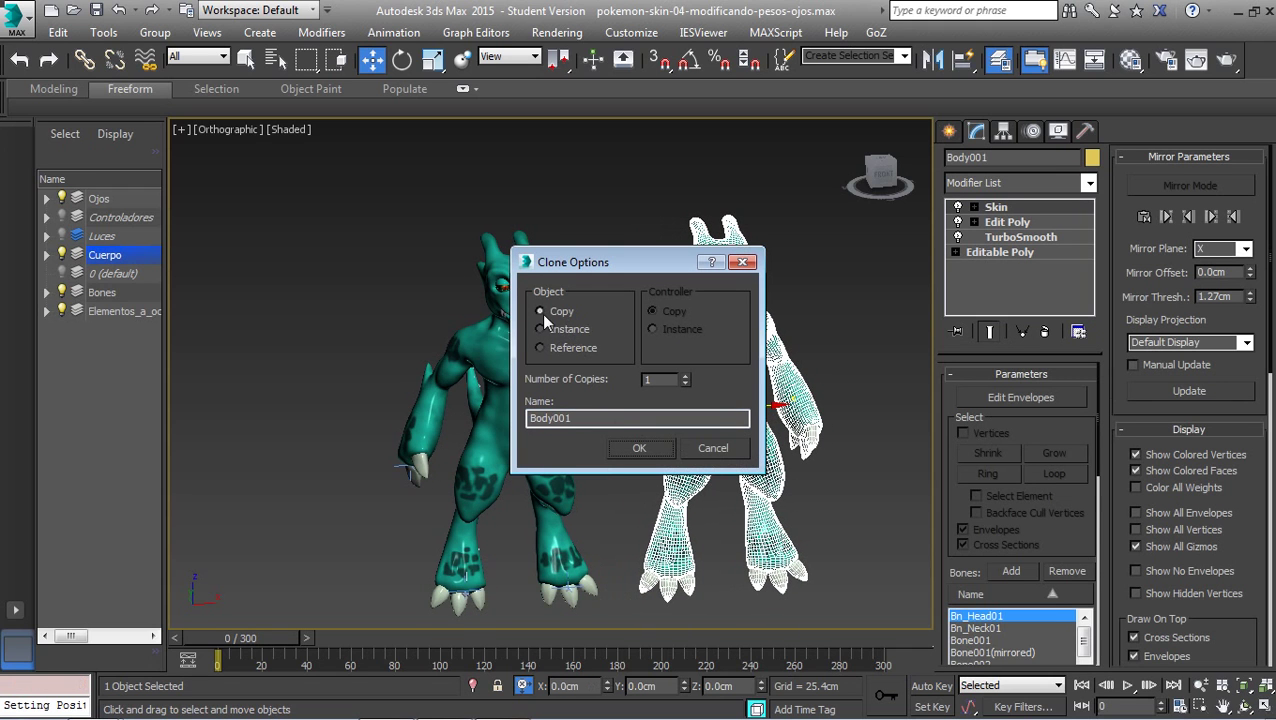
- Keep Body001 as an independent Copy, select it by name, and delete its Skin modifier
{"action": "left_click", "coordinate": [639, 452]}
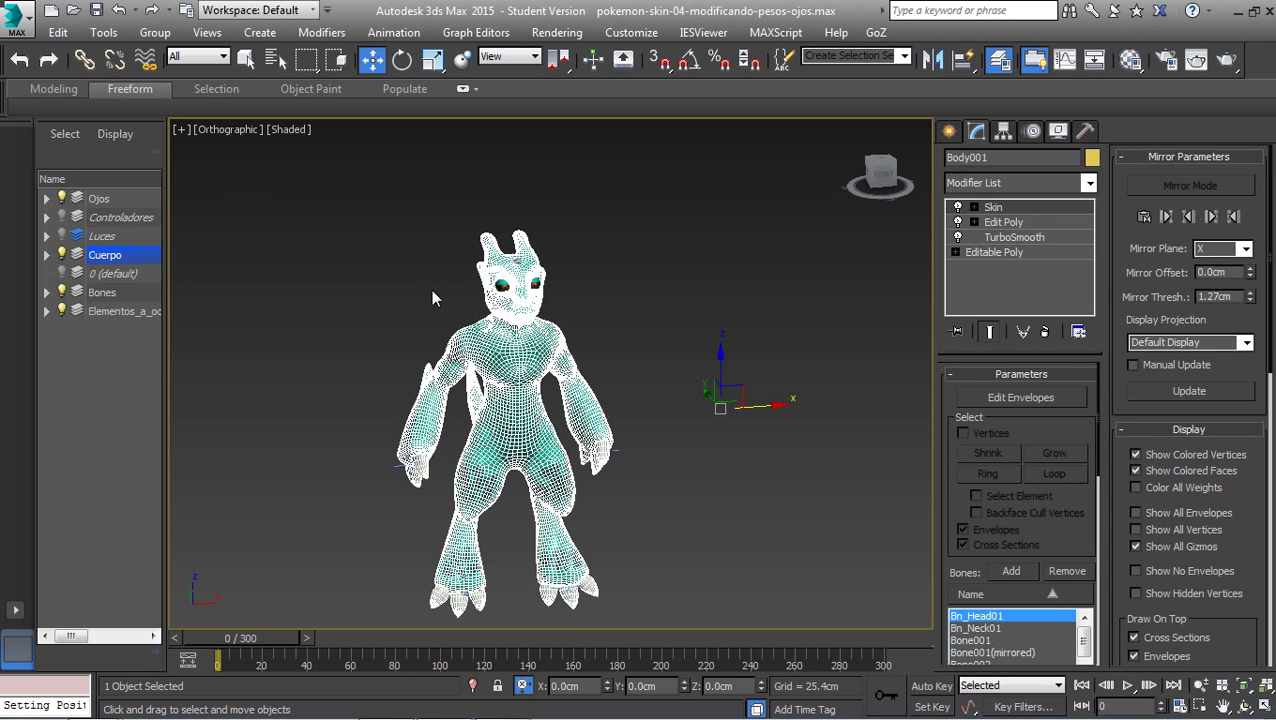
{"action": "key", "text": "h"}
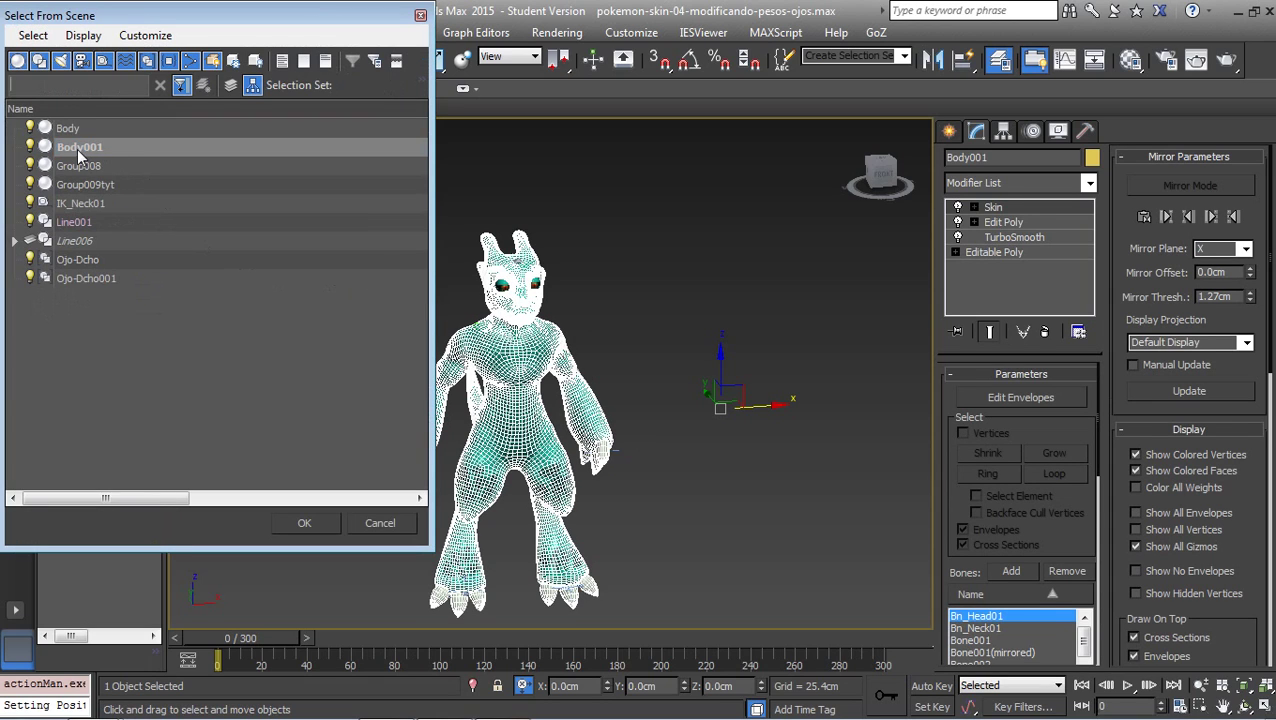
{"action": "left_click", "coordinate": [77, 147]}
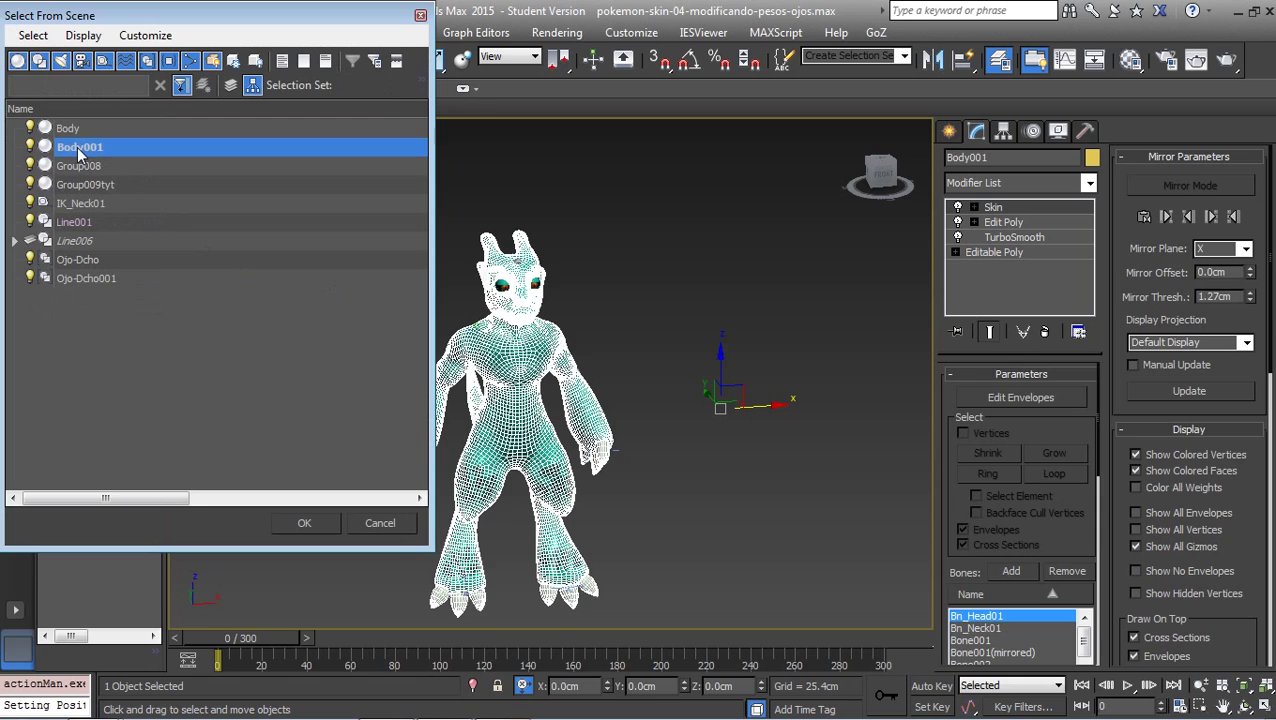
{"action": "left_click", "coordinate": [305, 524]}
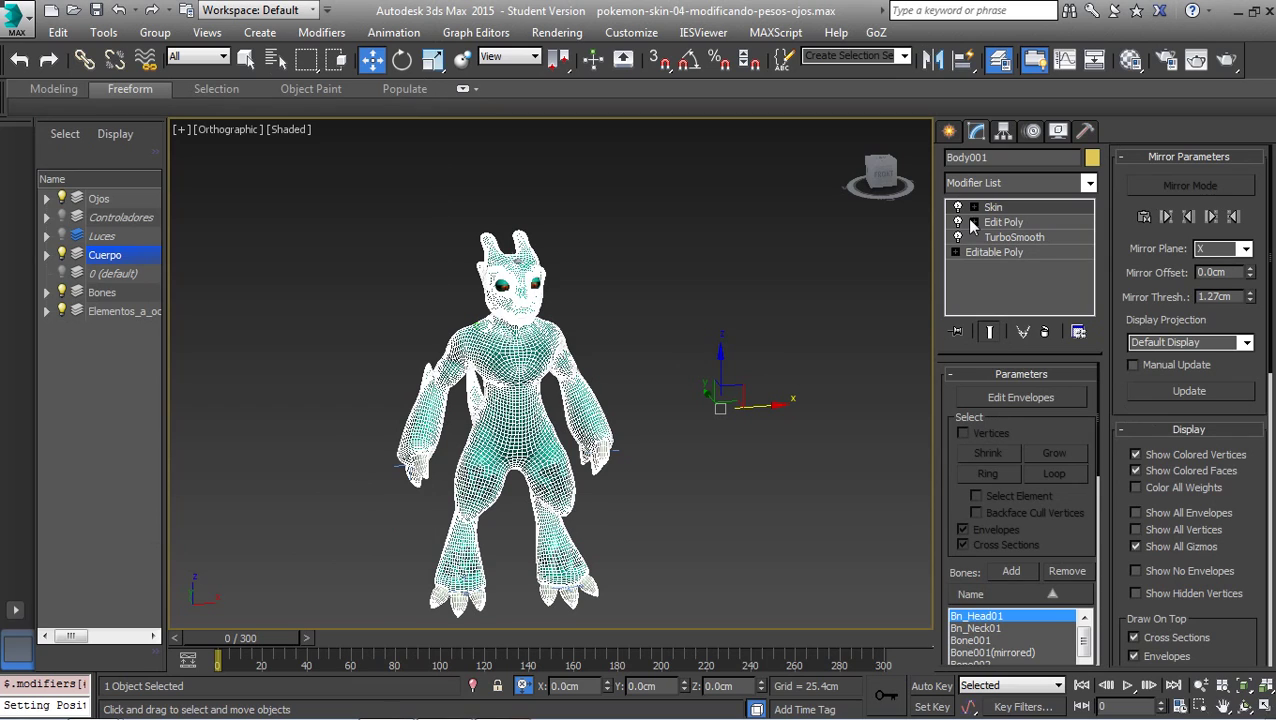
{"action": "left_click", "coordinate": [1043, 334]}
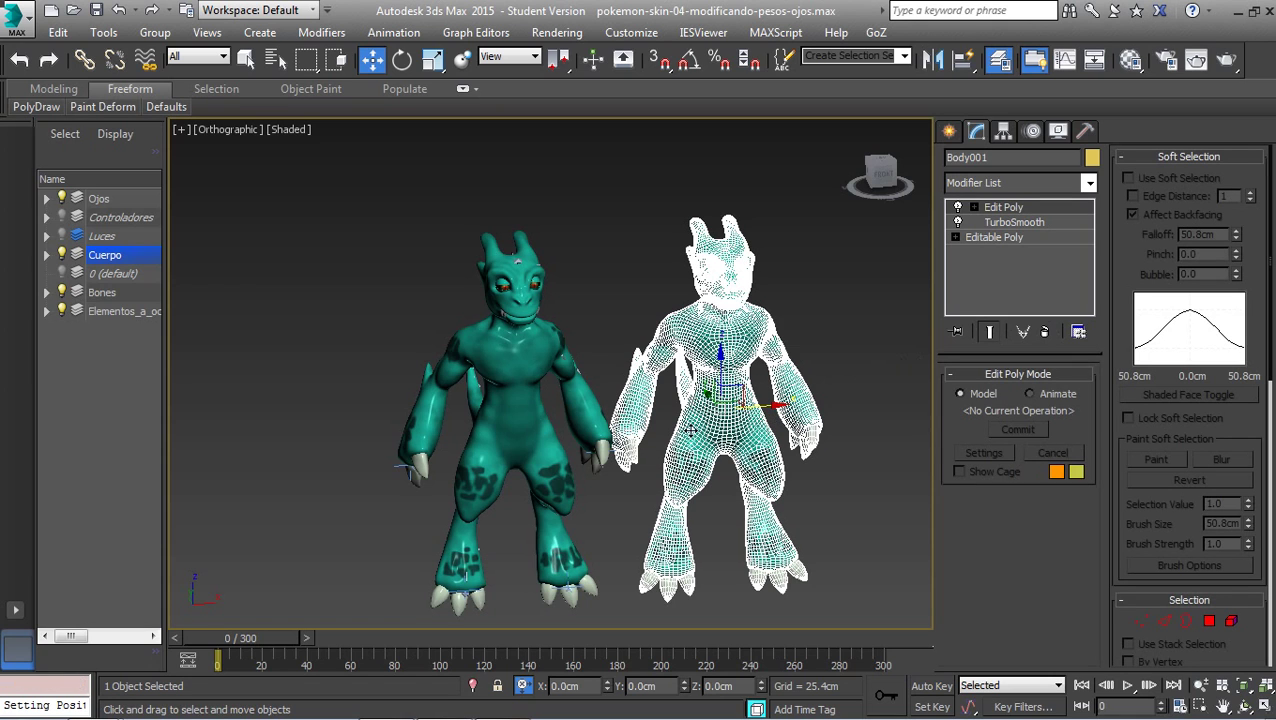
- Slide Body001 farther right along X, then reselect the original Body mesh
{"action": "middle_click_drag", "start_coordinate": [766, 377], "coordinate": [608, 414]}
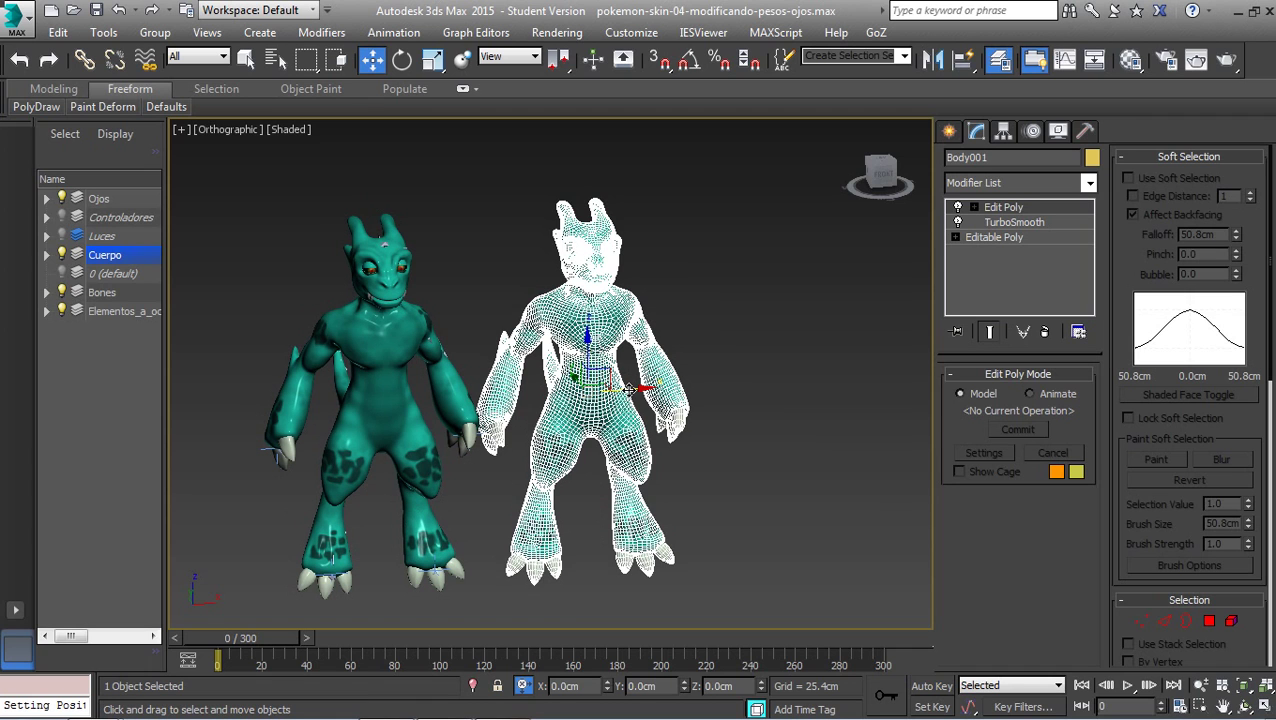
{"action": "left_click_drag", "start_coordinate": [630, 389], "coordinate": [719, 389]}
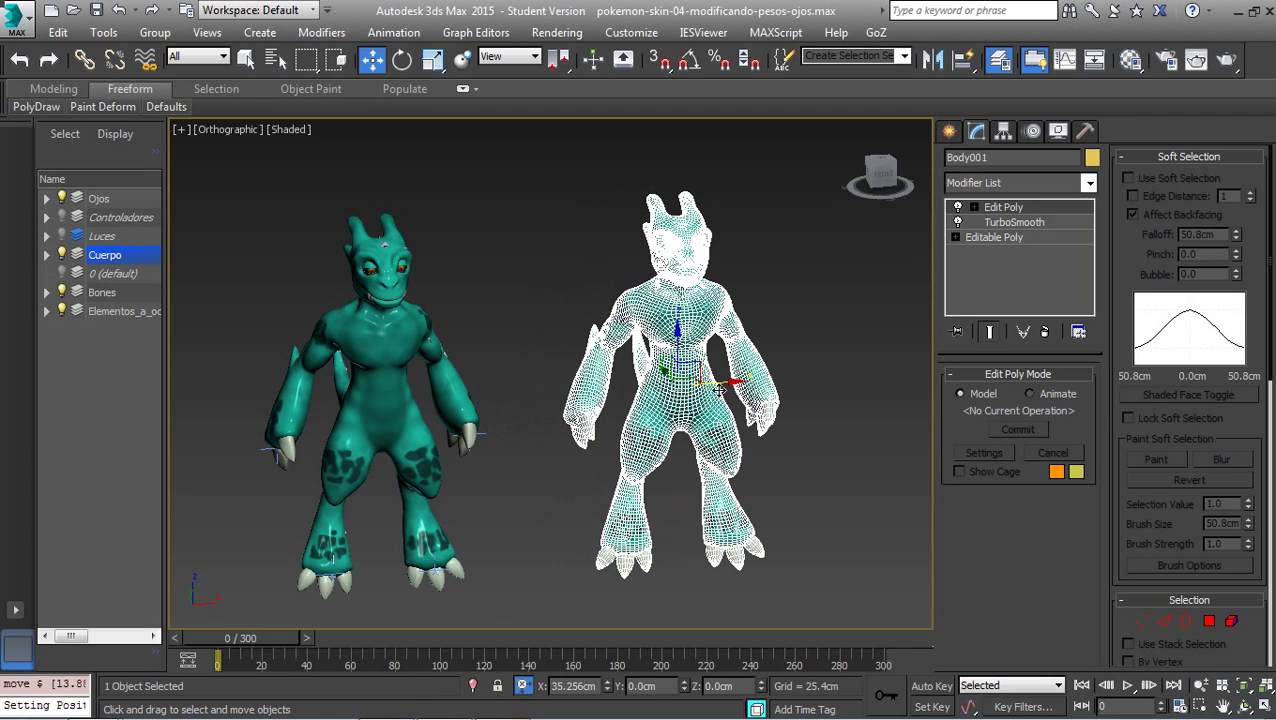
{"action": "key", "text": "s"}
{"action": "left_click", "coordinate": [389, 212]}
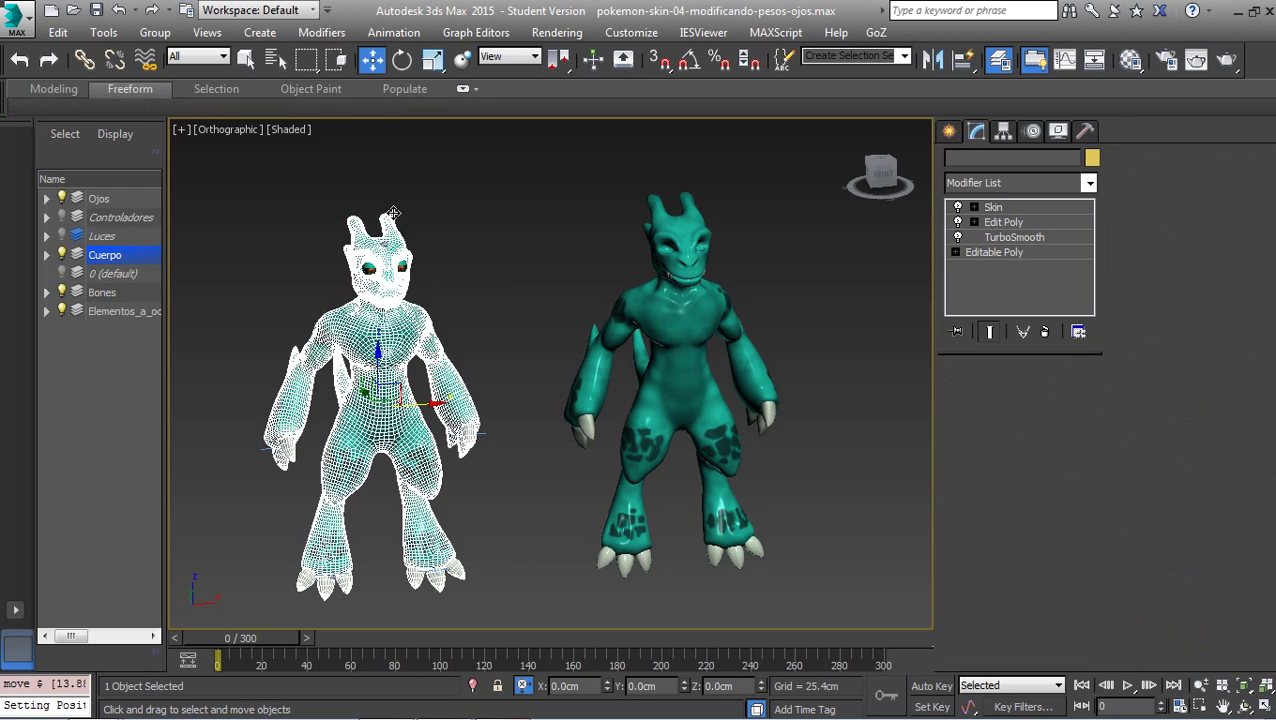
- Add a Morpher modifier at the Edit Poly level of the original Body, beneath Skin
{"action": "left_click", "coordinate": [1000, 226]}
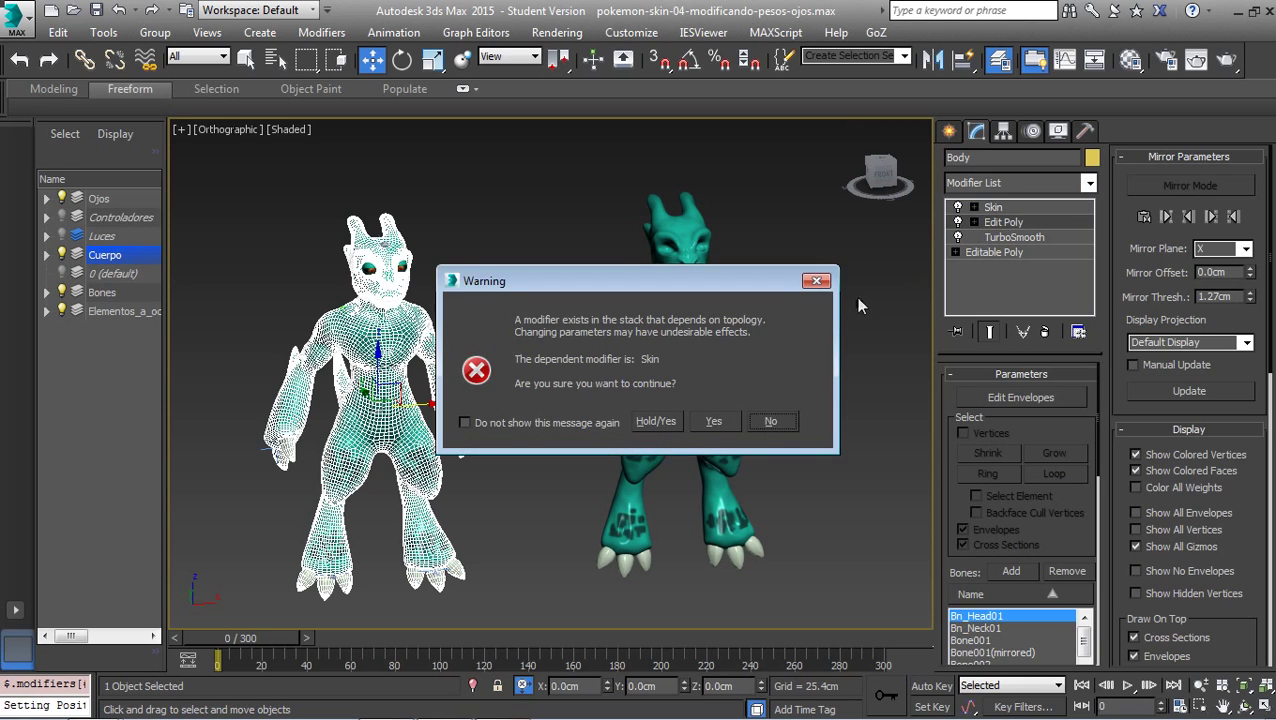
{"action": "left_click", "coordinate": [714, 421]}
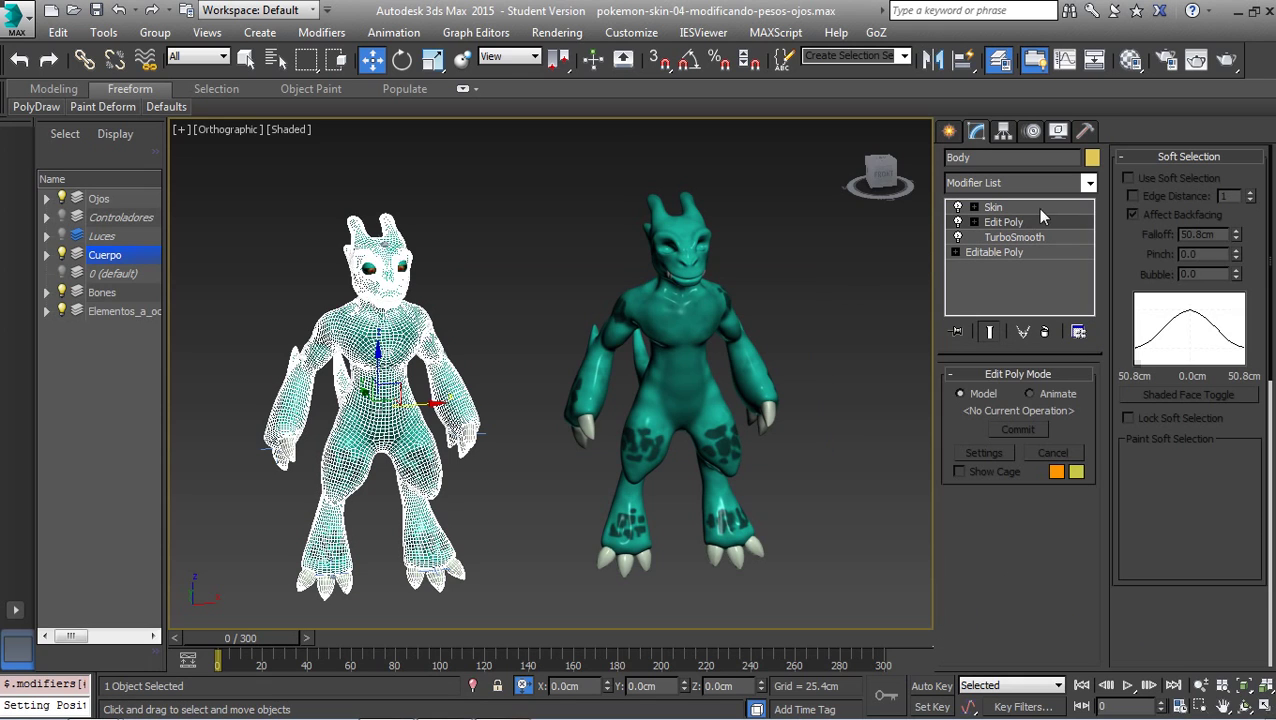
{"action": "left_click", "coordinate": [1089, 183]}
{"action": "mouse_move", "coordinate": [1090, 240]}
{"action": "left_mouse_down"}
{"action": "mouse_move", "coordinate": [1092, 458]}
{"action": "mouse_move", "coordinate": [1093, 442]}
{"action": "left_mouse_up"}
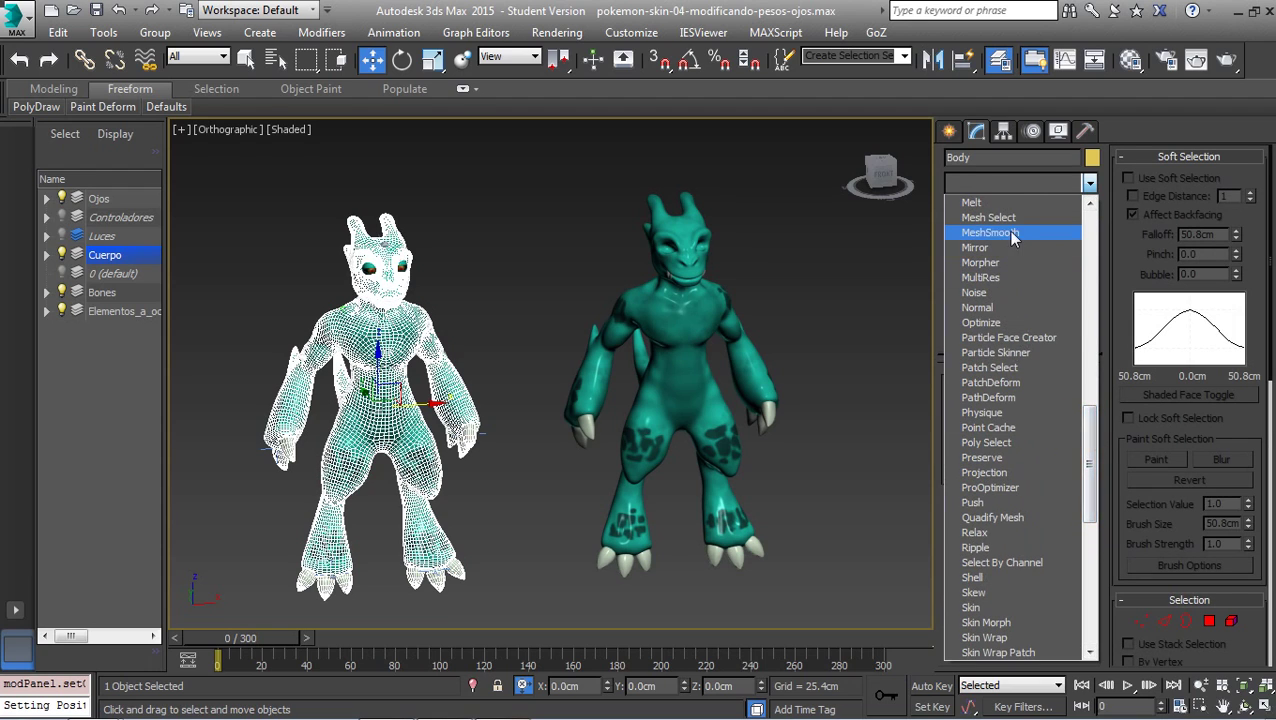
{"action": "scroll", "coordinate": [1016, 340], "scroll_direction": "up", "scroll_amount": 1}
{"action": "scroll", "coordinate": [1014, 335], "scroll_direction": "up", "scroll_amount": 2}
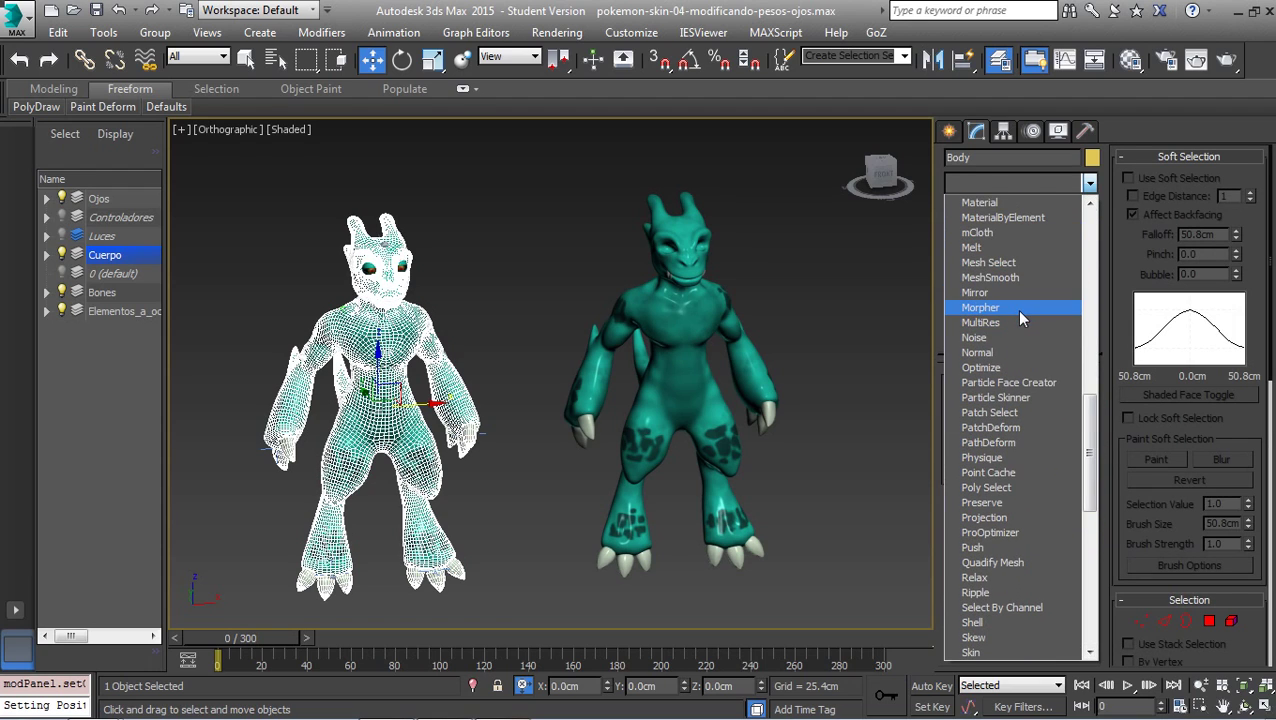
{"action": "left_click", "coordinate": [991, 310]}
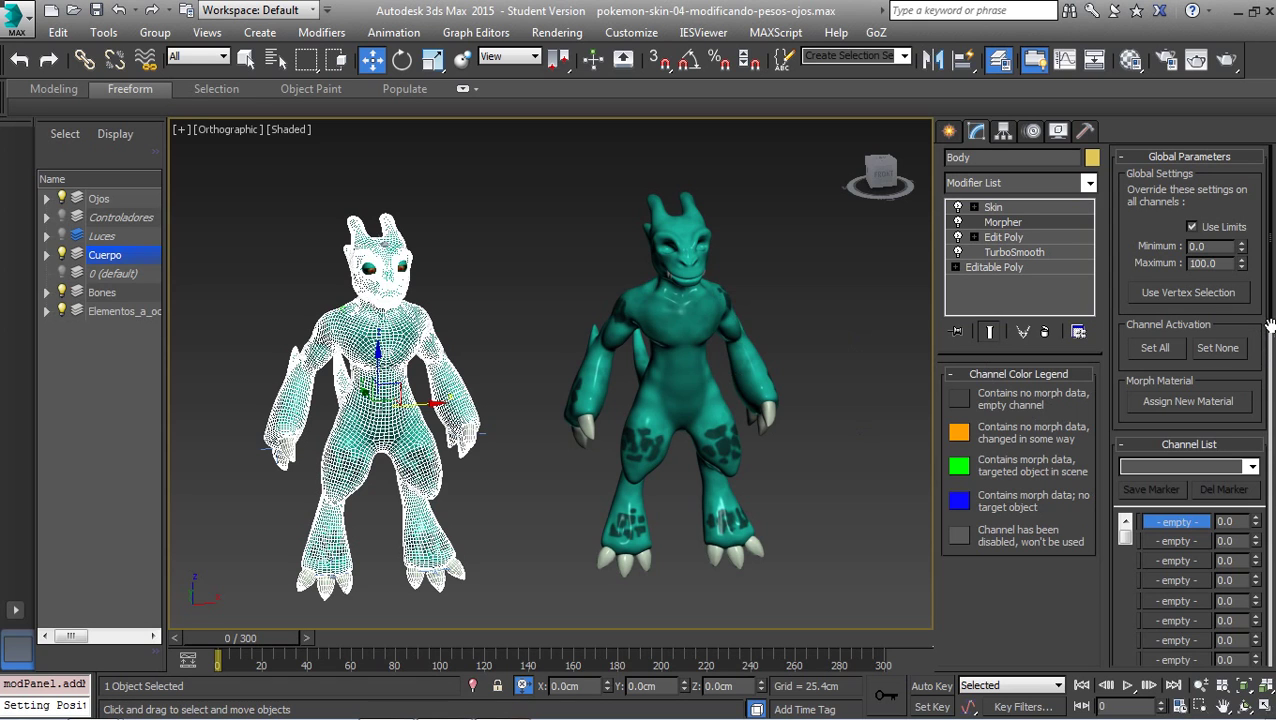
- Load Body001 into the first Morpher channel with Pick Object from Scene
{"action": "left_click_drag", "start_coordinate": [1266, 357], "coordinate": [1266, 543]}
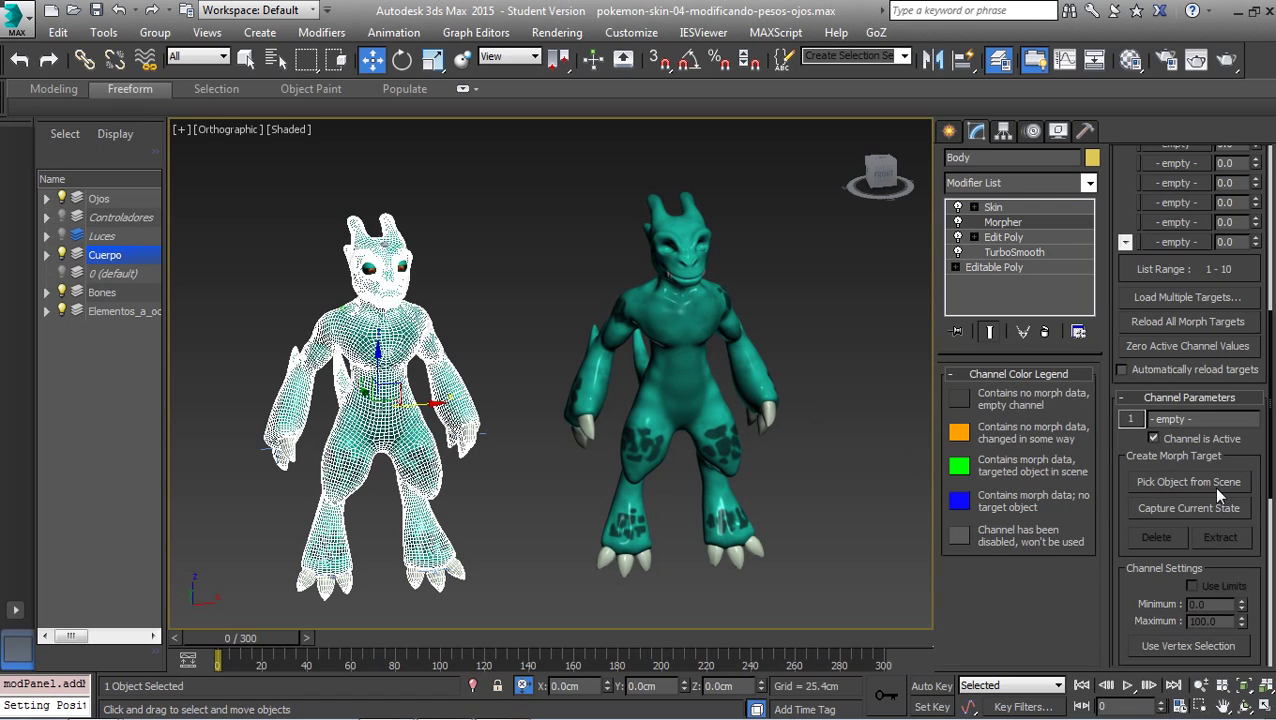
{"action": "left_click", "coordinate": [1165, 487]}
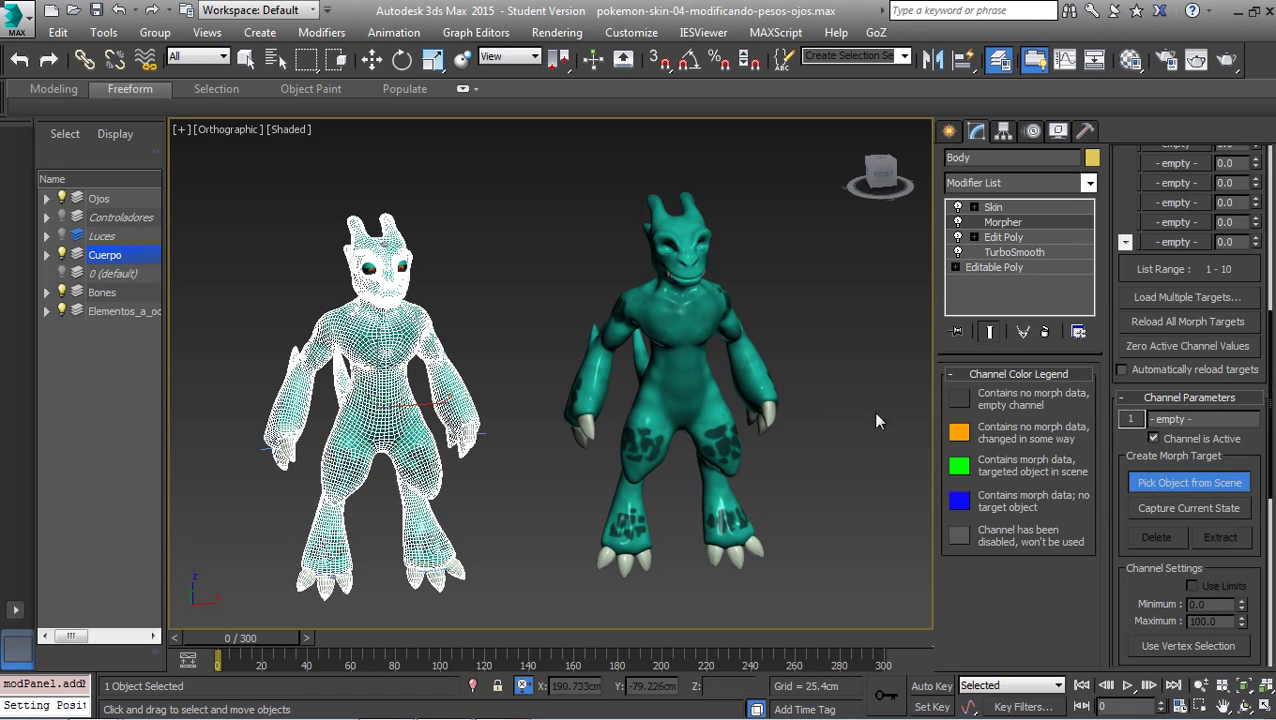
{"action": "left_click", "coordinate": [652, 348]}
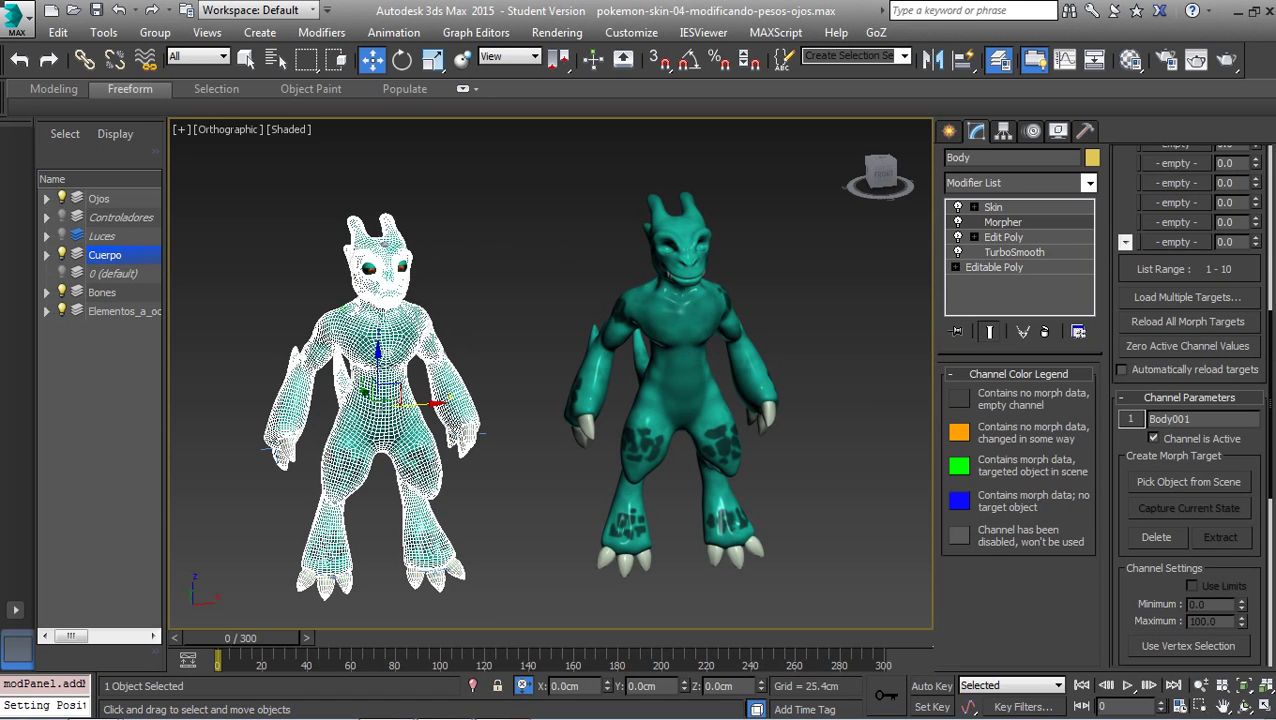
- Turn on Automatically reload targets in the Morpher parameters
{"action": "scroll", "coordinate": [1272, 393], "scroll_direction": "up", "scroll_amount": 3}
{"action": "scroll", "coordinate": [1272, 393], "scroll_direction": "up", "scroll_amount": 2}
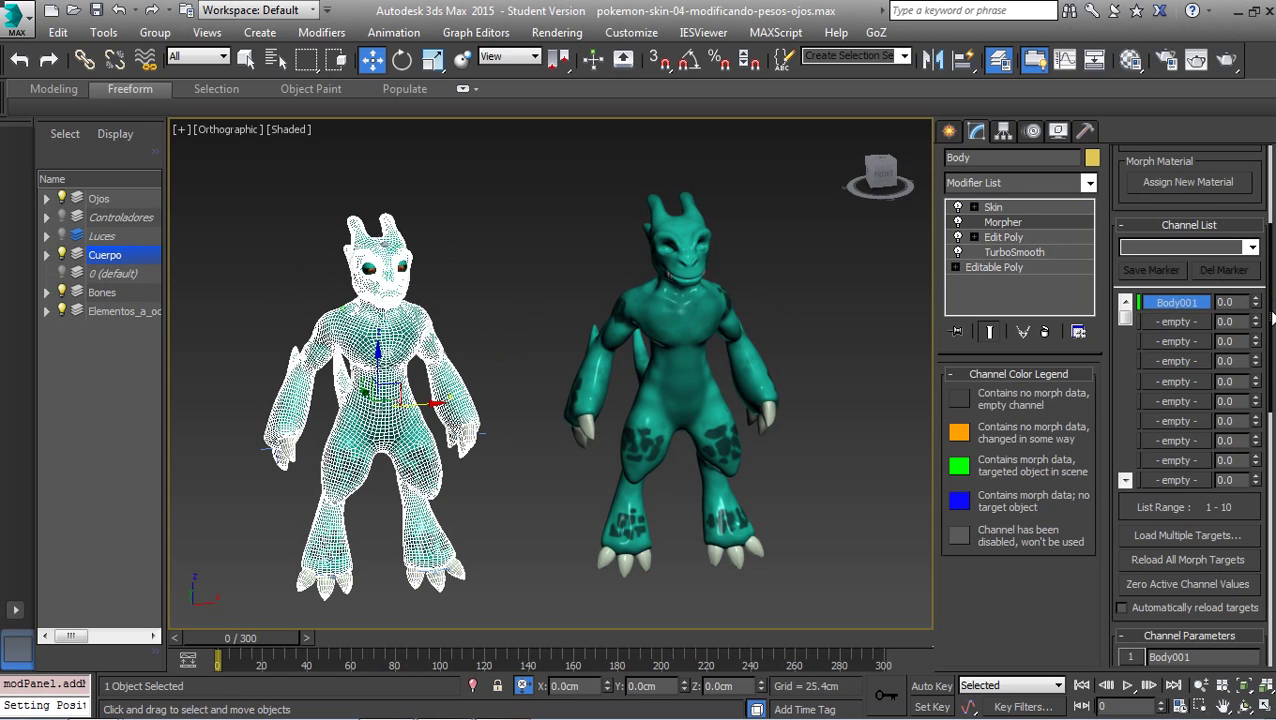
{"action": "scroll", "coordinate": [1162, 388], "scroll_direction": "down", "scroll_amount": 5}
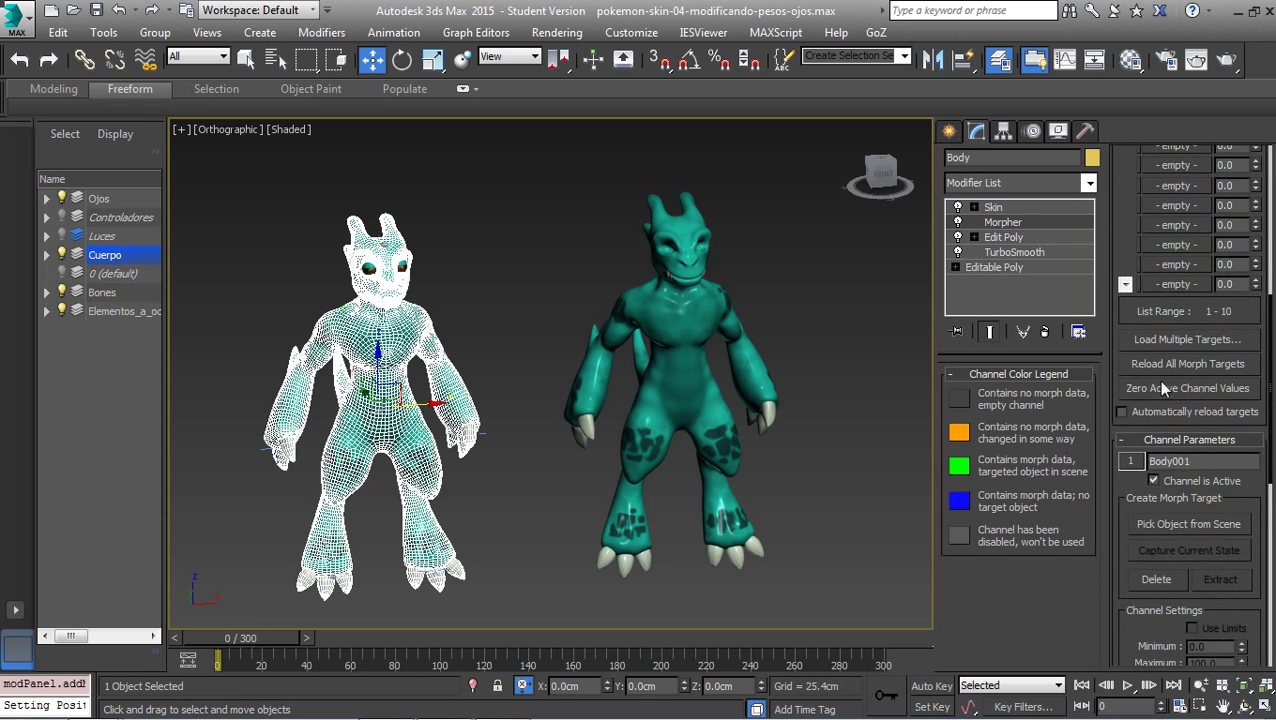
{"action": "left_click", "coordinate": [1121, 412]}
{"action": "scroll", "coordinate": [1253, 330], "scroll_direction": "up", "scroll_amount": 5}
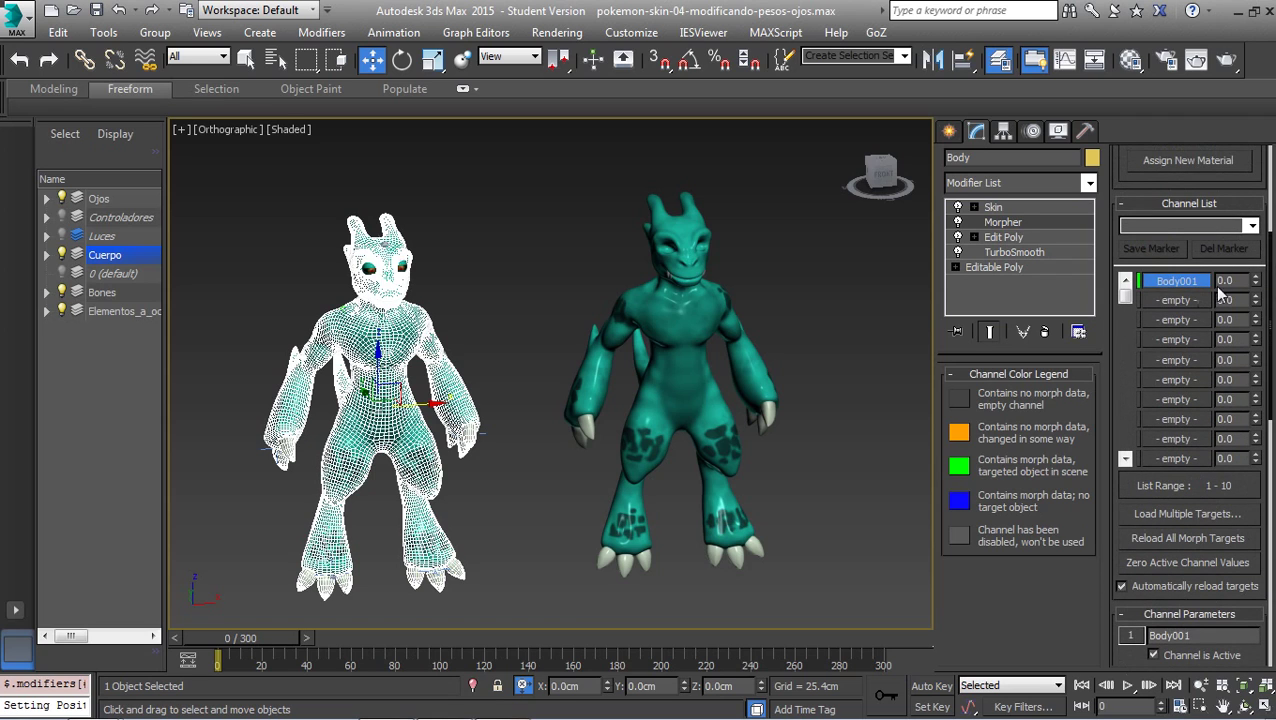
- Select Body001 and frame both characters in the front view
{"action": "left_click", "coordinate": [679, 283]}
{"action": "mouse_move", "coordinate": [690, 287]}
{"action": "middle_mouse_down"}
{"action": "mouse_move", "coordinate": [731, 354]}
{"action": "mouse_move", "coordinate": [740, 446]}
{"action": "middle_mouse_up"}
{"action": "scroll", "coordinate": [731, 354], "scroll_direction": "up", "scroll_amount": 6}
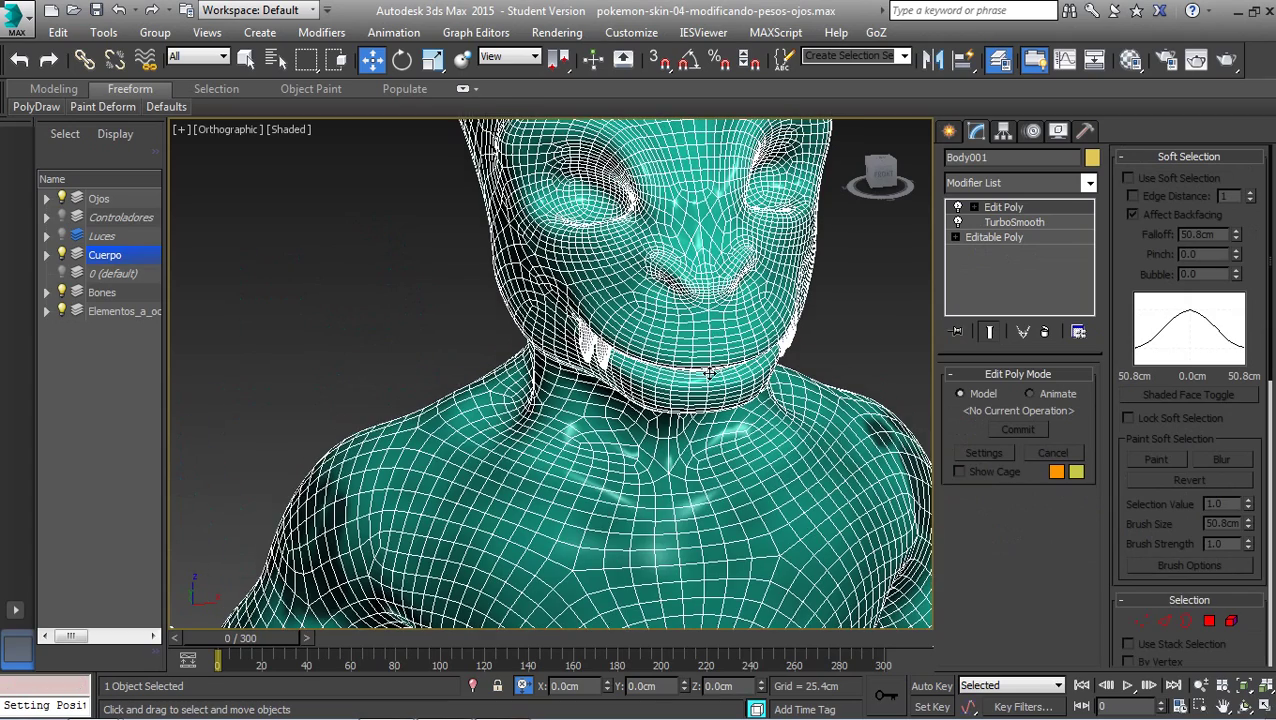
{"action": "key", "text": "f"}
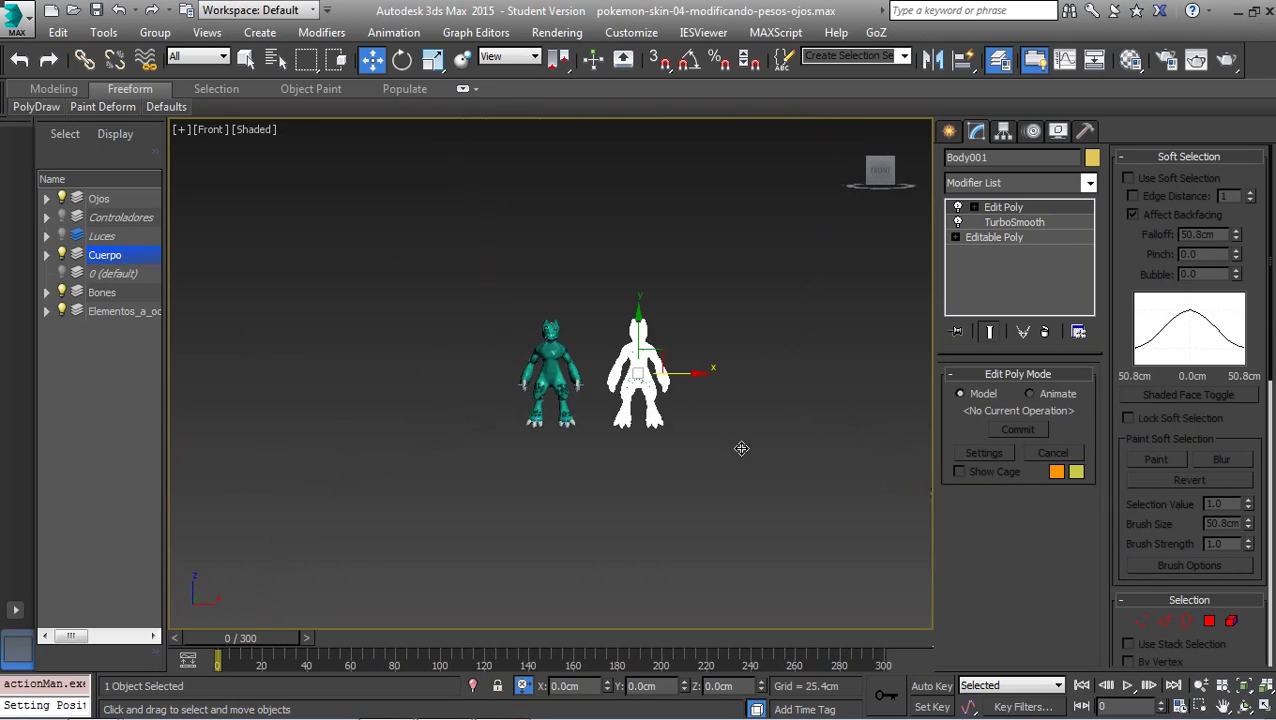
{"action": "scroll", "coordinate": [740, 447], "scroll_direction": "up", "scroll_amount": 3}
{"action": "mouse_move", "coordinate": [740, 447]}
{"action": "middle_mouse_down"}
{"action": "mouse_move", "coordinate": [676, 413]}
{"action": "mouse_move", "coordinate": [590, 486]}
{"action": "middle_mouse_up"}
- Zoom on Body001's head in Expert Mode, reselect the body, then exit Expert Mode
{"action": "key", "text": "ctrl+x"}
{"action": "scroll", "coordinate": [644, 421], "scroll_direction": "up", "scroll_amount": 2}
{"action": "scroll", "coordinate": [786, 347], "scroll_direction": "up", "scroll_amount": 3}
{"action": "scroll", "coordinate": [783, 464], "scroll_direction": "up", "scroll_amount": 1}
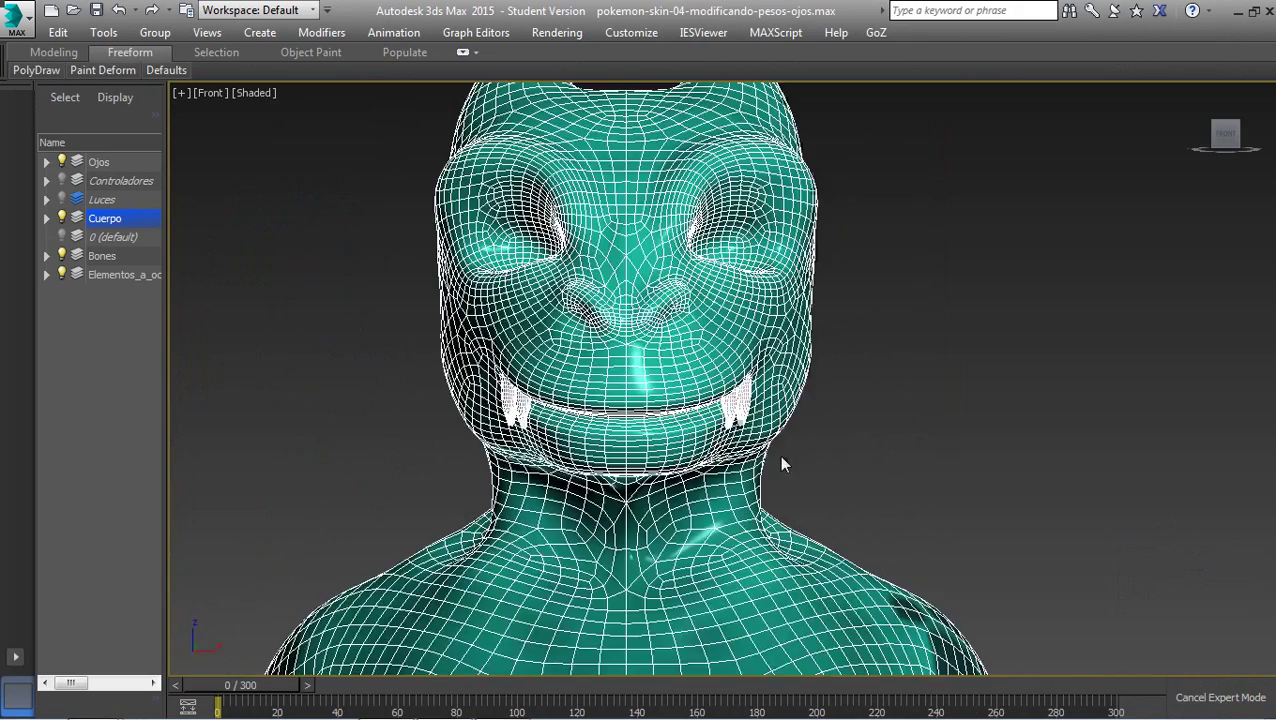
{"action": "middle_click_drag", "start_coordinate": [783, 464], "coordinate": [810, 535]}
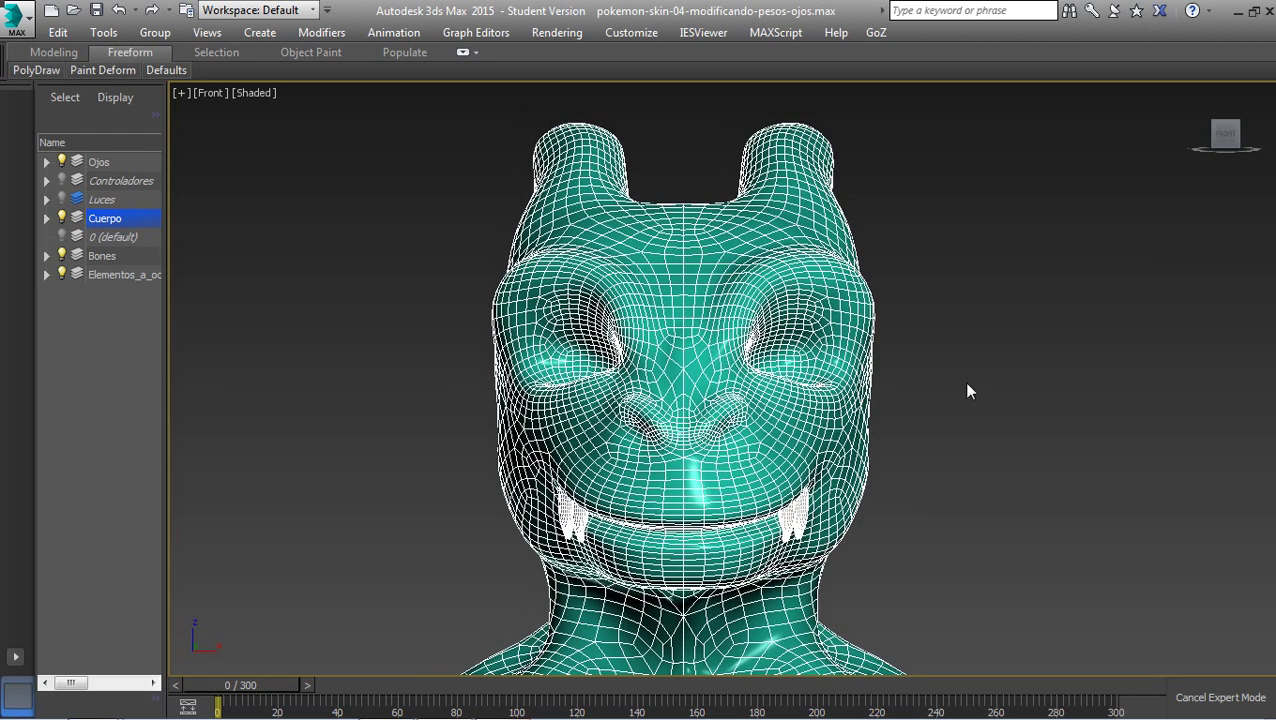
{"action": "left_click", "coordinate": [968, 390]}
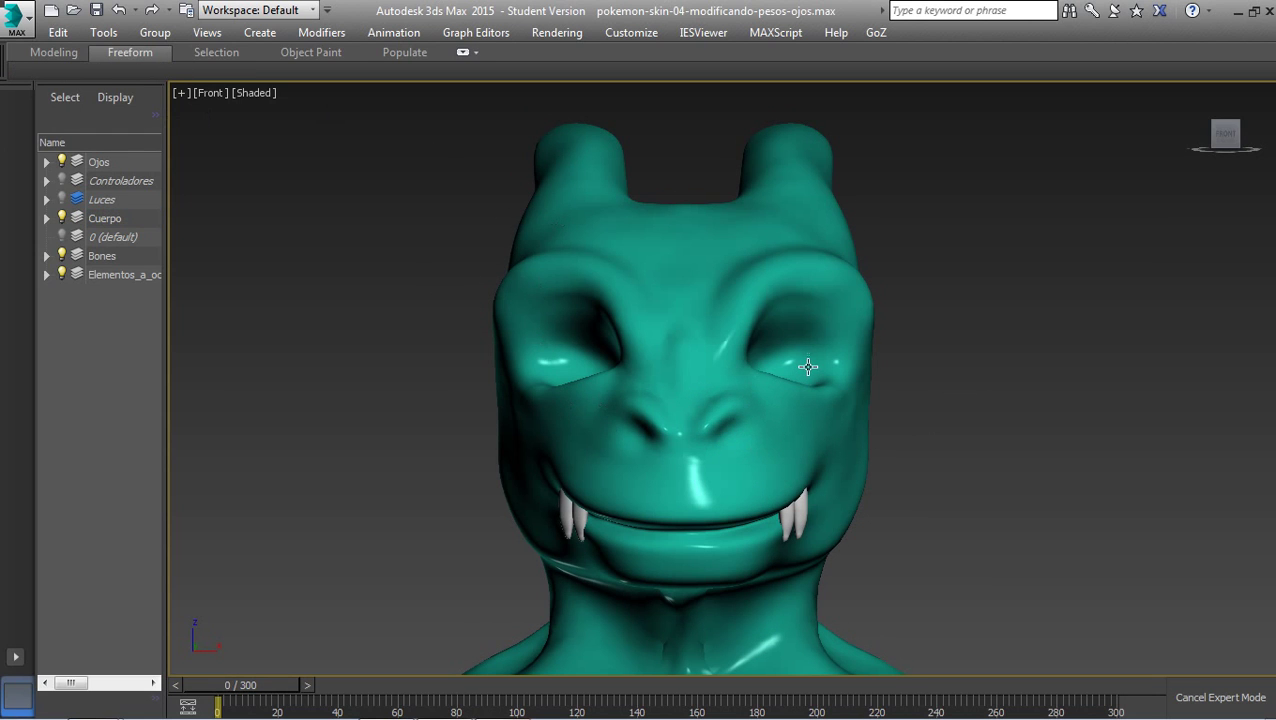
{"action": "left_click", "coordinate": [818, 264]}
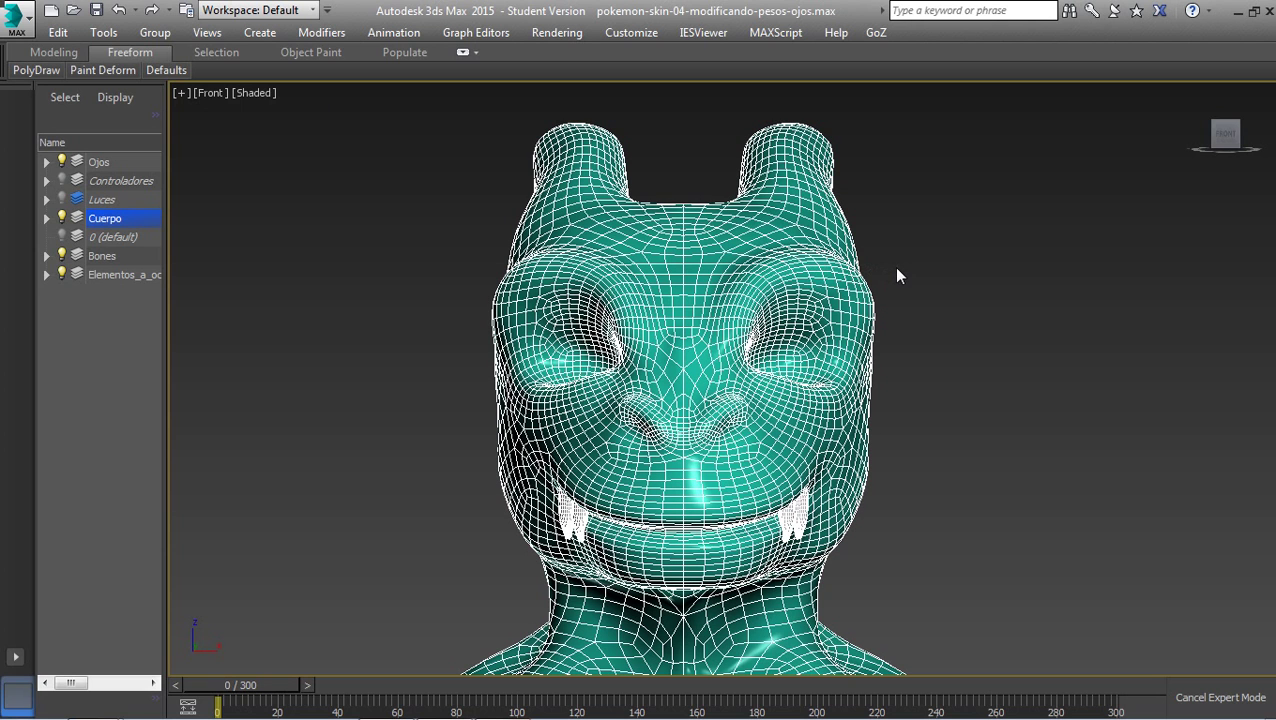
{"action": "key", "text": "ctrl+x"}
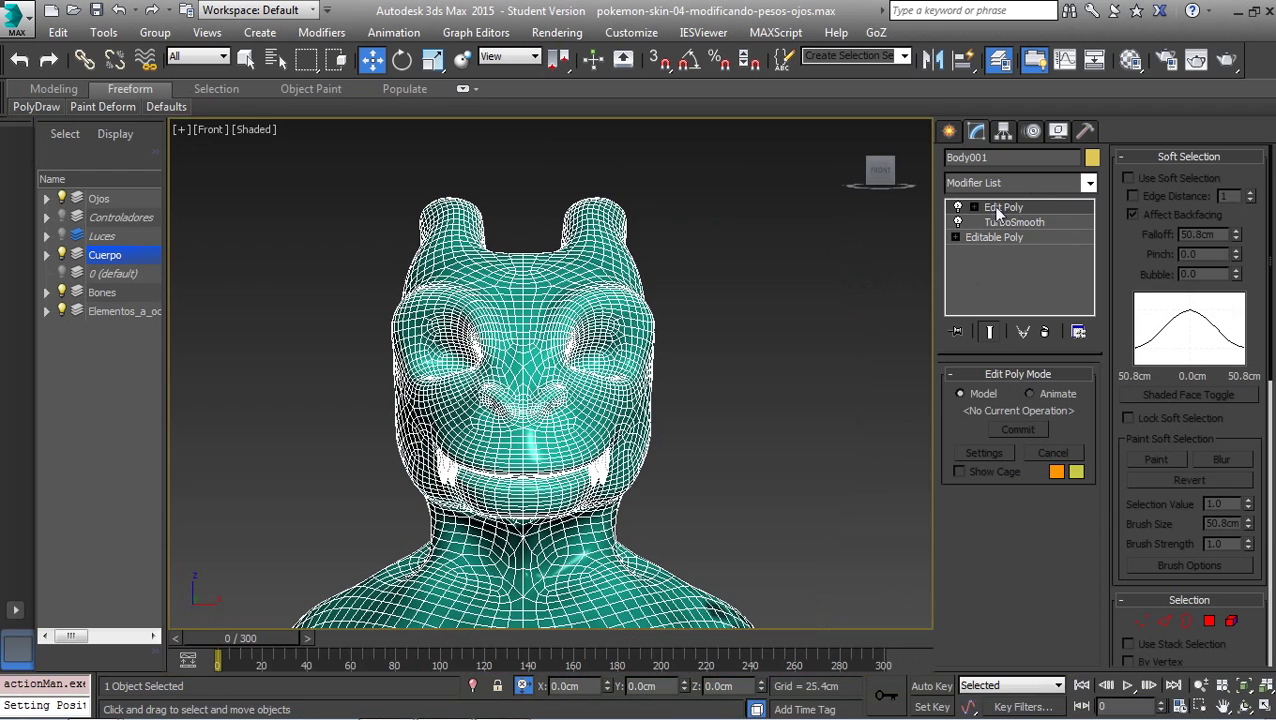
- Put Body001's Edit Poly at Vertex level with Soft Selection on and a 10 cm falloff
{"action": "left_click", "coordinate": [974, 207]}
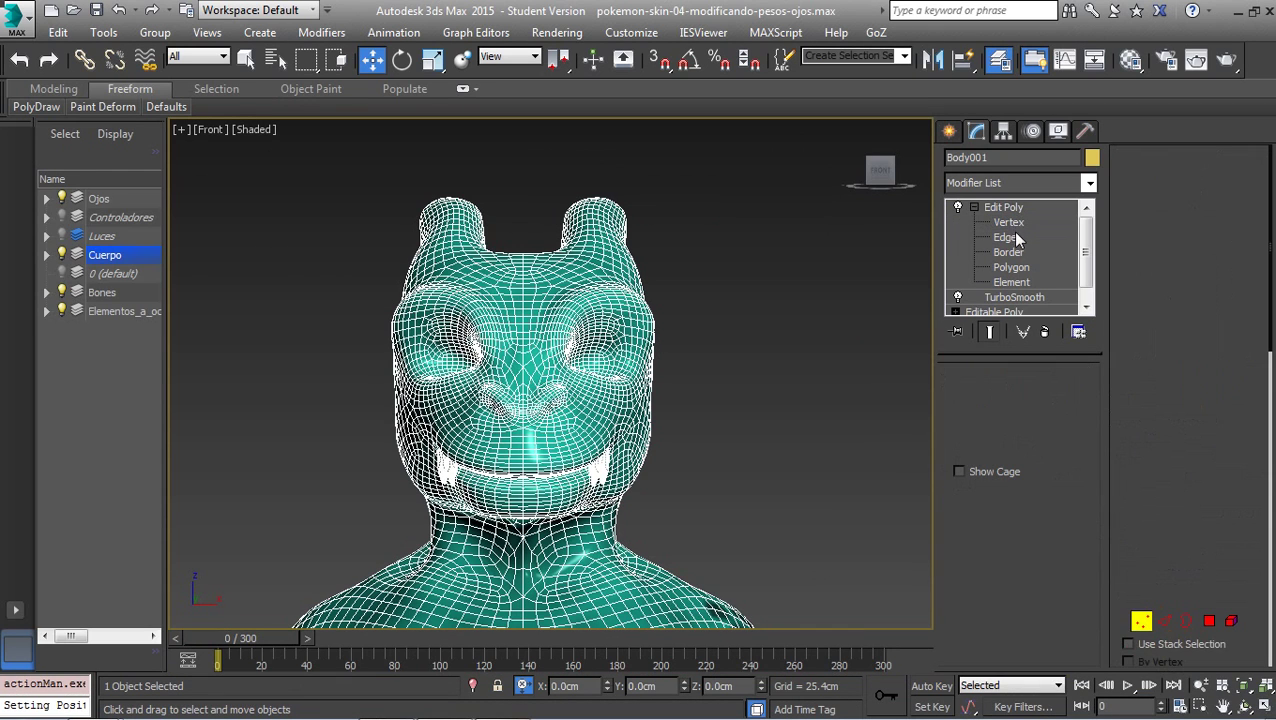
{"action": "key", "text": "1"}
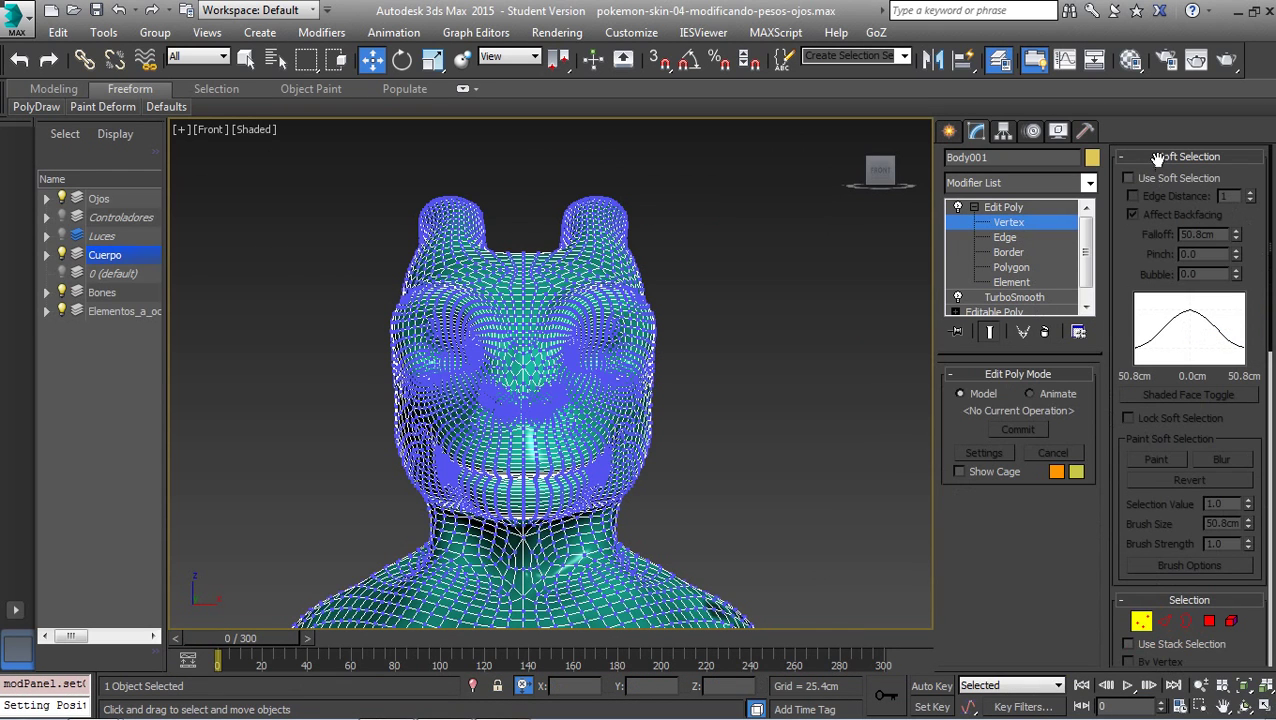
{"action": "left_click", "coordinate": [1127, 178]}
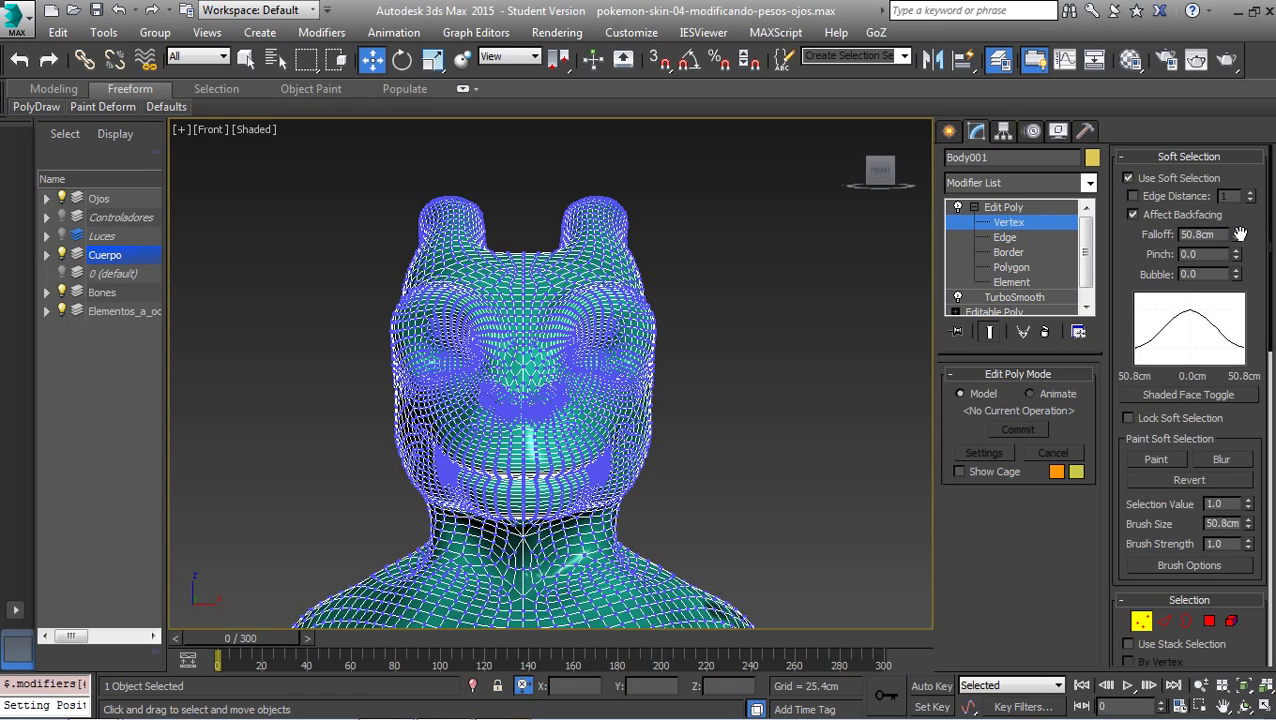
{"action": "left_click_drag", "start_coordinate": [1228, 234], "coordinate": [1155, 234]}
{"action": "type", "text": "10"}
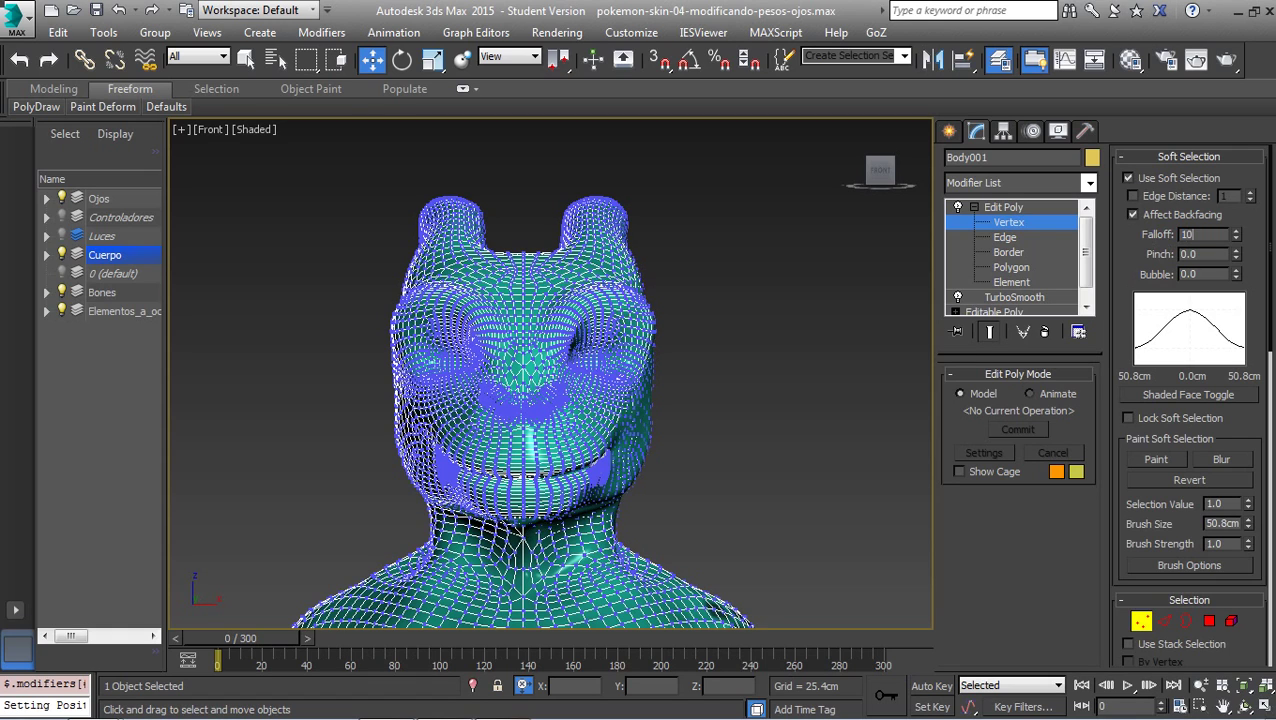
{"action": "key", "text": "Return"}
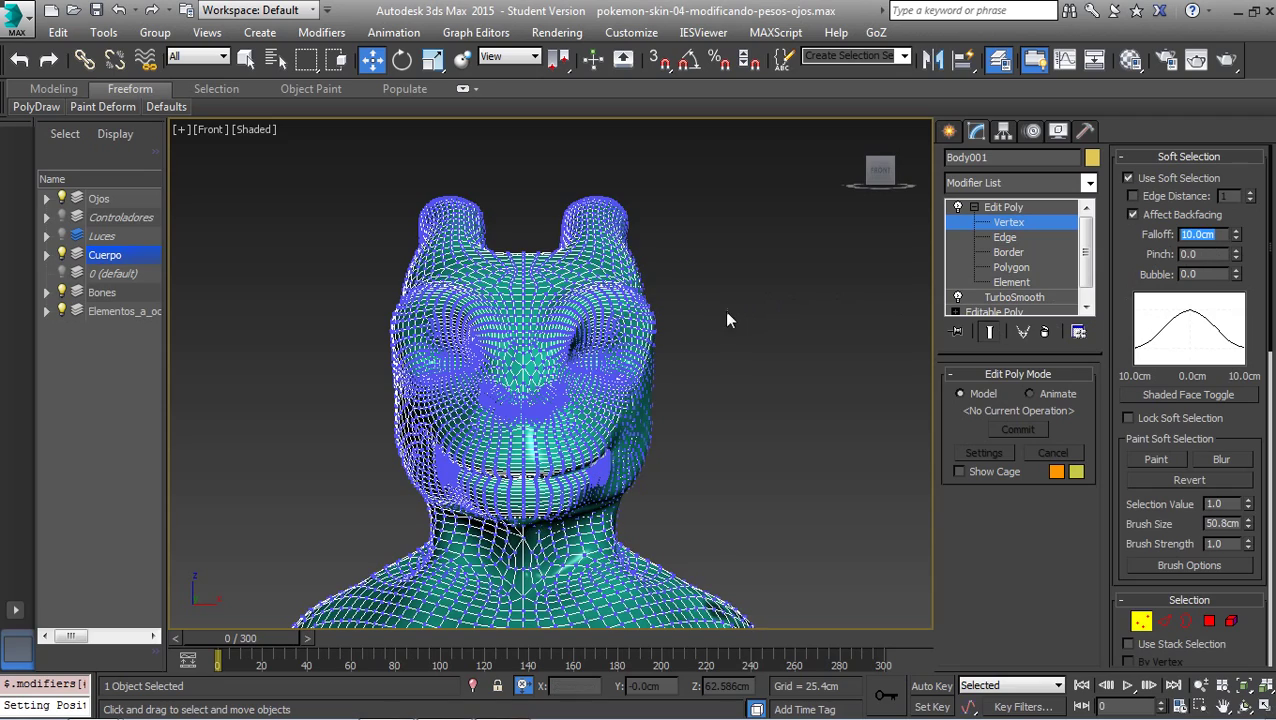
{"action": "middle_click_drag", "start_coordinate": [724, 310], "coordinate": [668, 374]}
{"action": "key", "text": "super"}
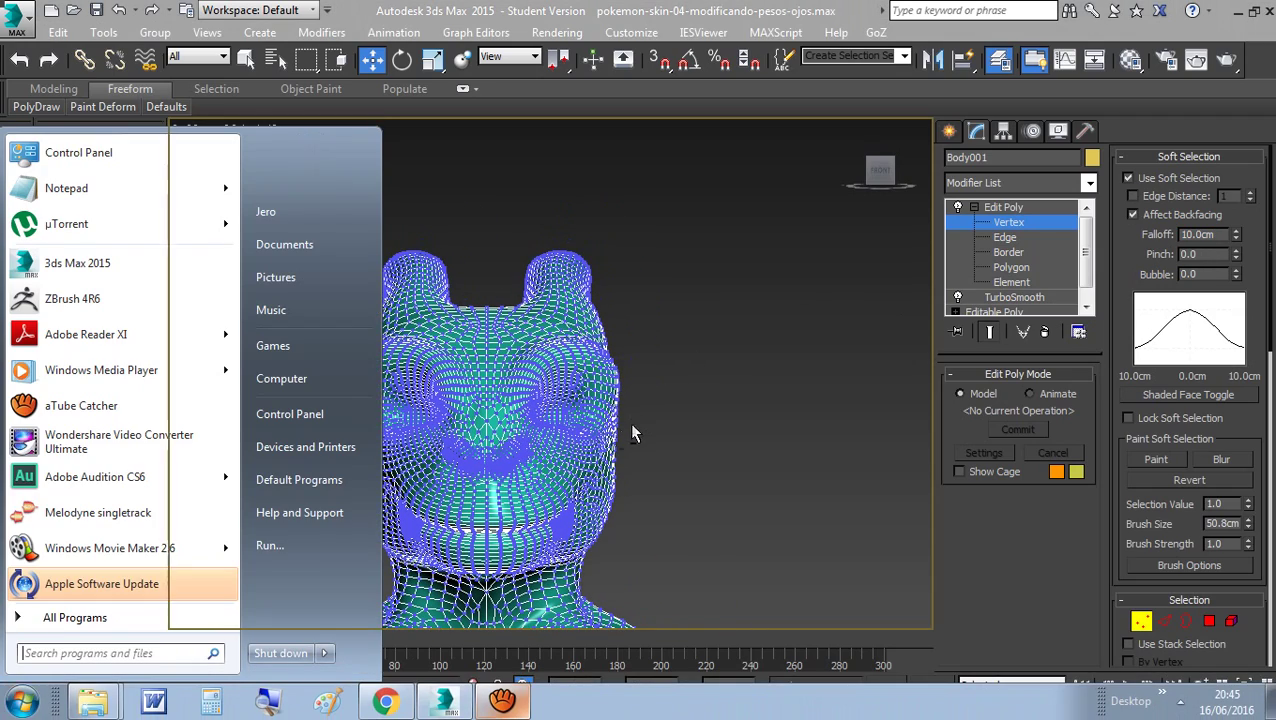
- Zoom into the eye, undo the bad edit, and reduce the soft-selection falloff to 2.8 cm
{"action": "middle_click_drag", "start_coordinate": [631, 421], "coordinate": [768, 362], "text": "alt"}
{"action": "scroll", "coordinate": [513, 421], "scroll_direction": "up", "scroll_amount": 2}
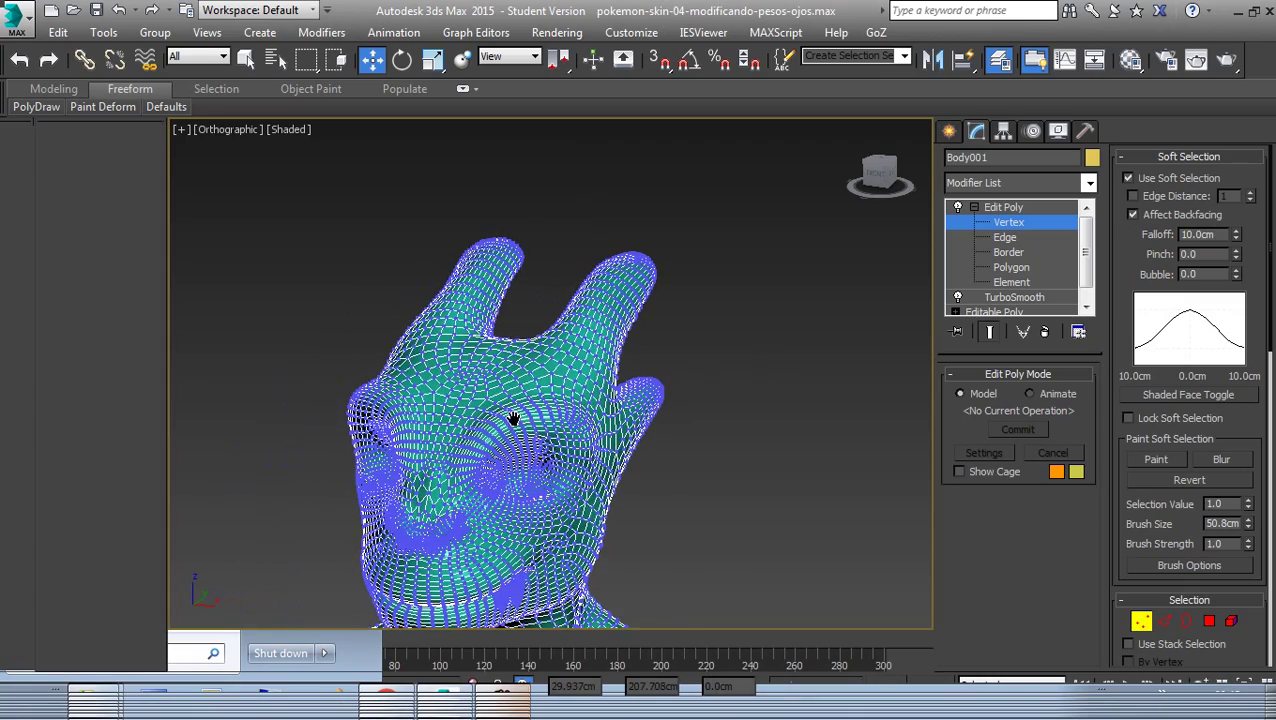
{"action": "scroll", "coordinate": [540, 405], "scroll_direction": "up", "scroll_amount": 3}
{"action": "scroll", "coordinate": [571, 391], "scroll_direction": "up", "scroll_amount": 2}
{"action": "scroll", "coordinate": [497, 408], "scroll_direction": "up", "scroll_amount": 3}
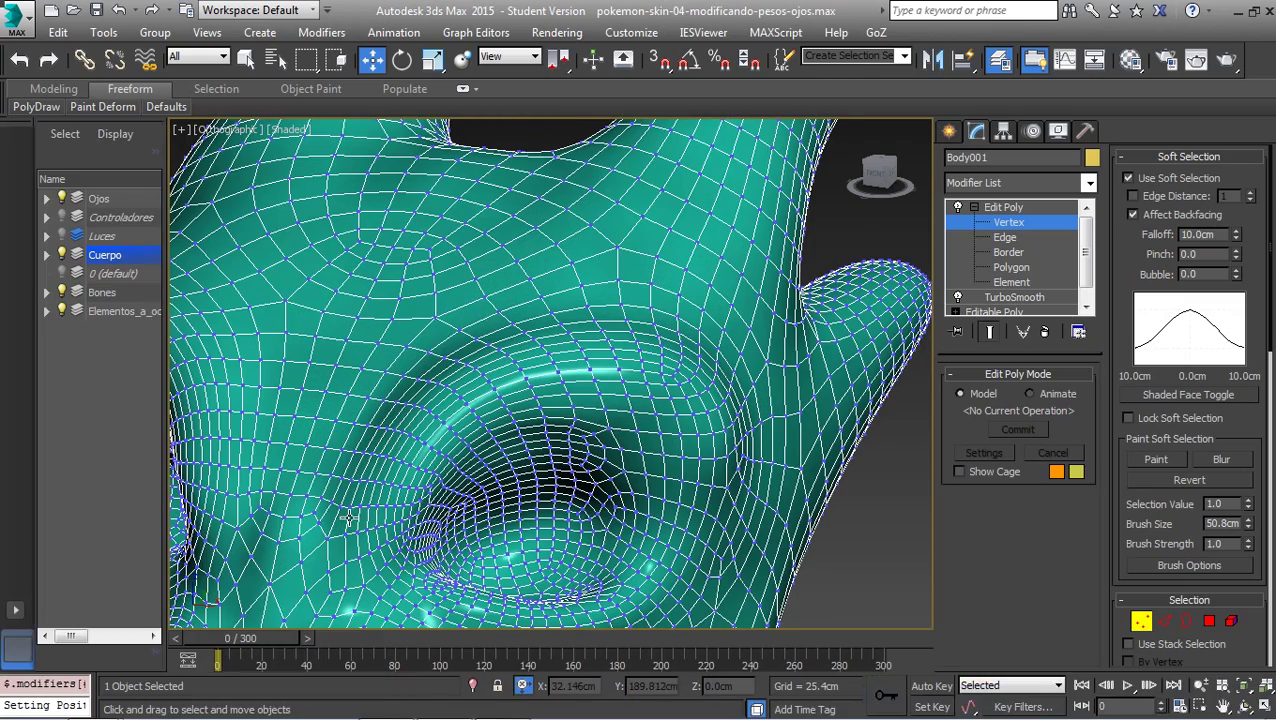
{"action": "key", "text": "ctrl+z"}
{"action": "key", "text": "ctrl+z"}
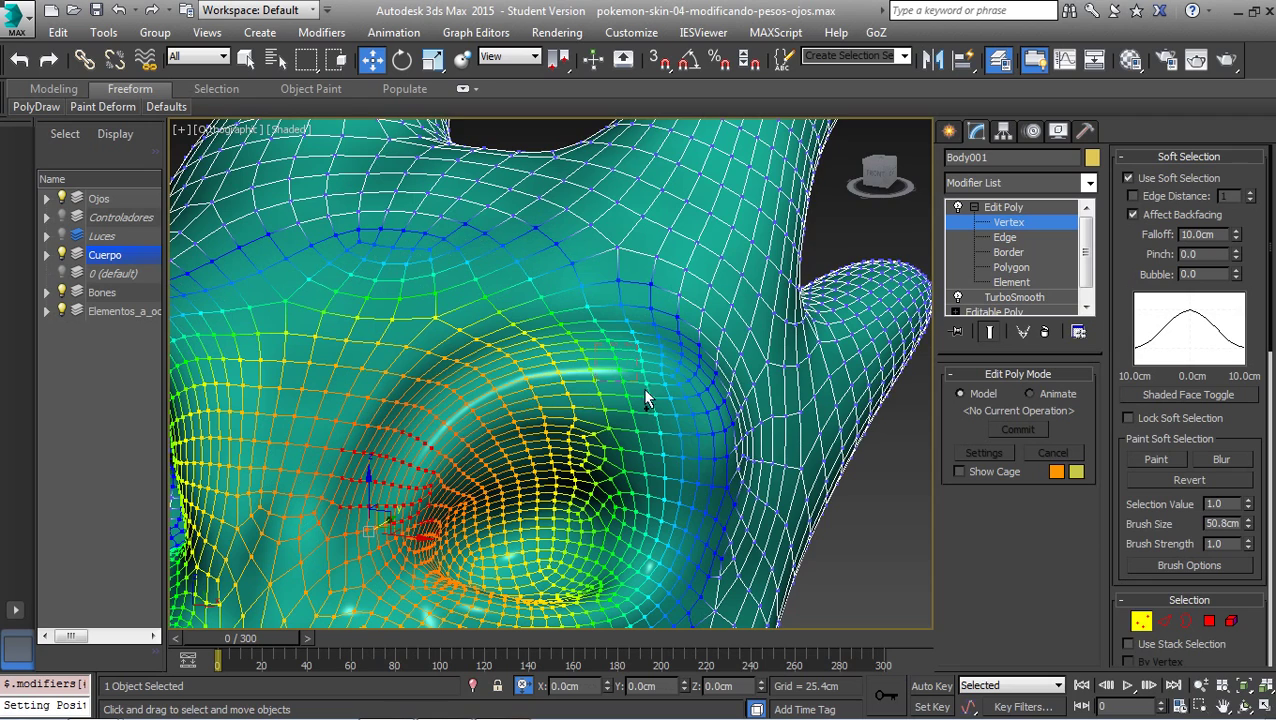
{"action": "key", "text": "ctrl+z"}
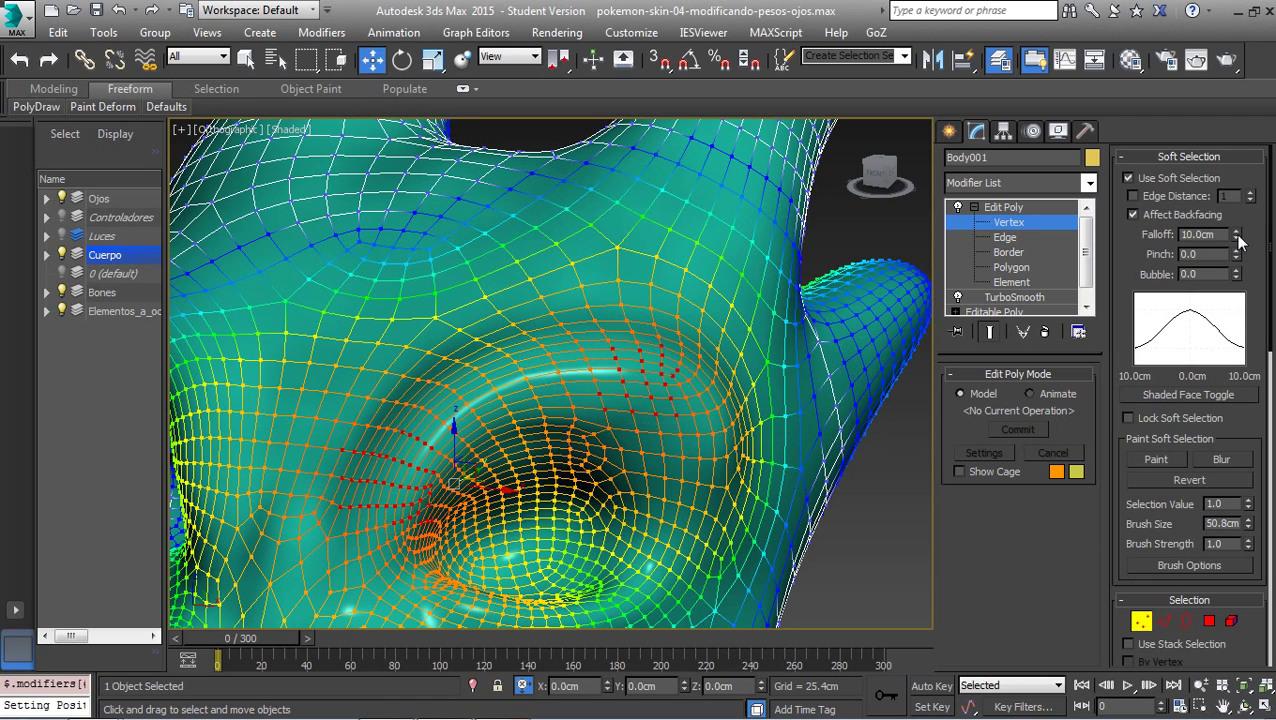
{"action": "left_click_drag", "start_coordinate": [1238, 240], "coordinate": [1238, 306]}
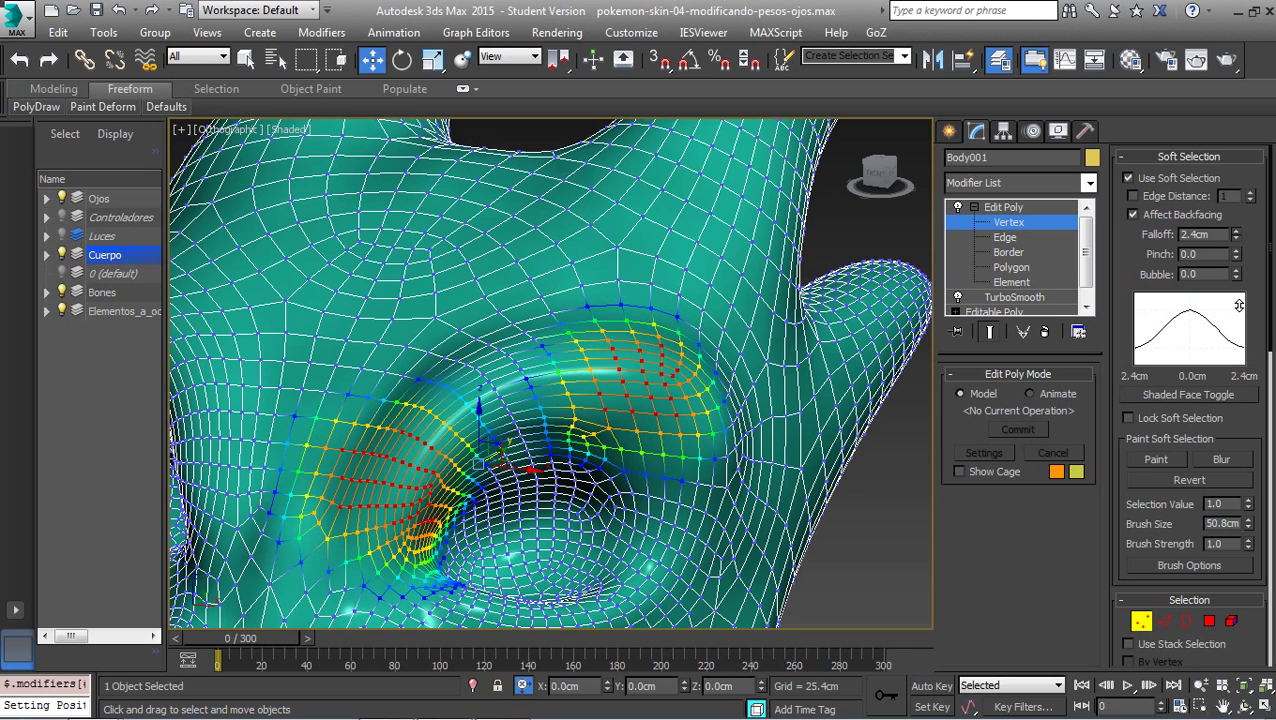
{"action": "left_click_drag", "start_coordinate": [1238, 302], "coordinate": [1238, 298]}
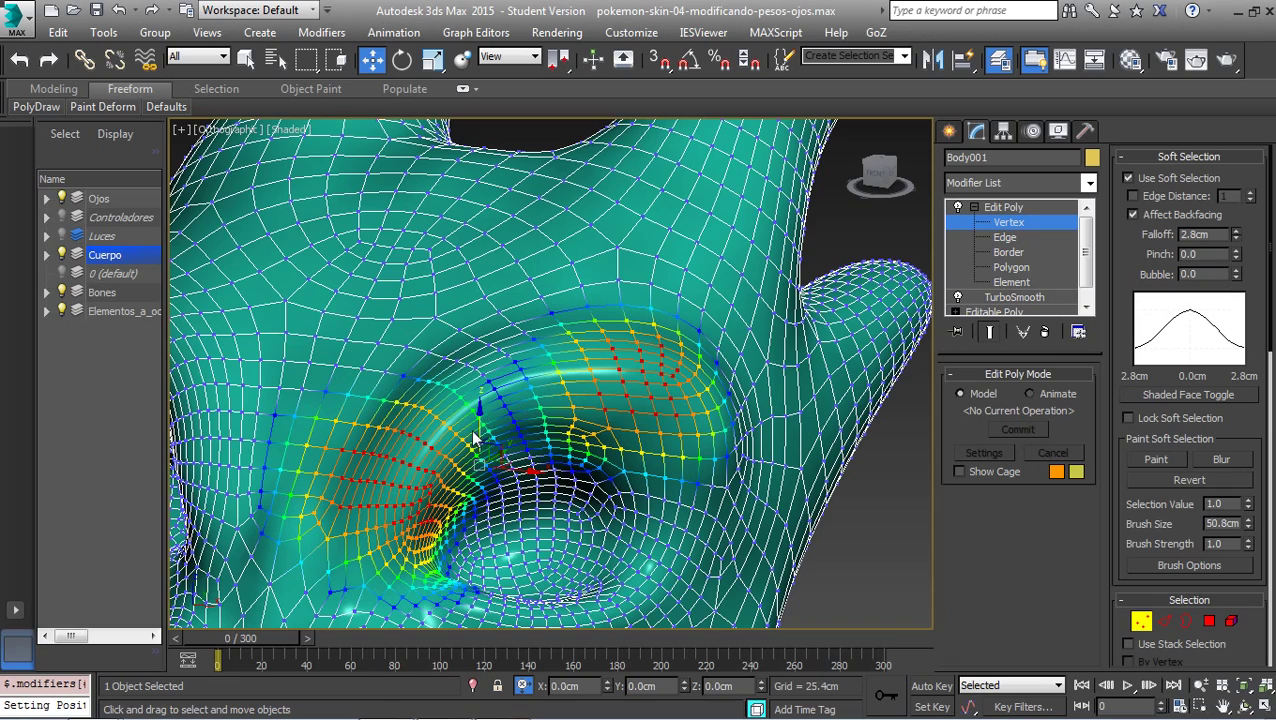
- Lift the soft-selected eyelid vertices slightly and inspect the eye shape from several angles
{"action": "middle_click_drag", "start_coordinate": [476, 438], "coordinate": [662, 400], "text": "alt"}
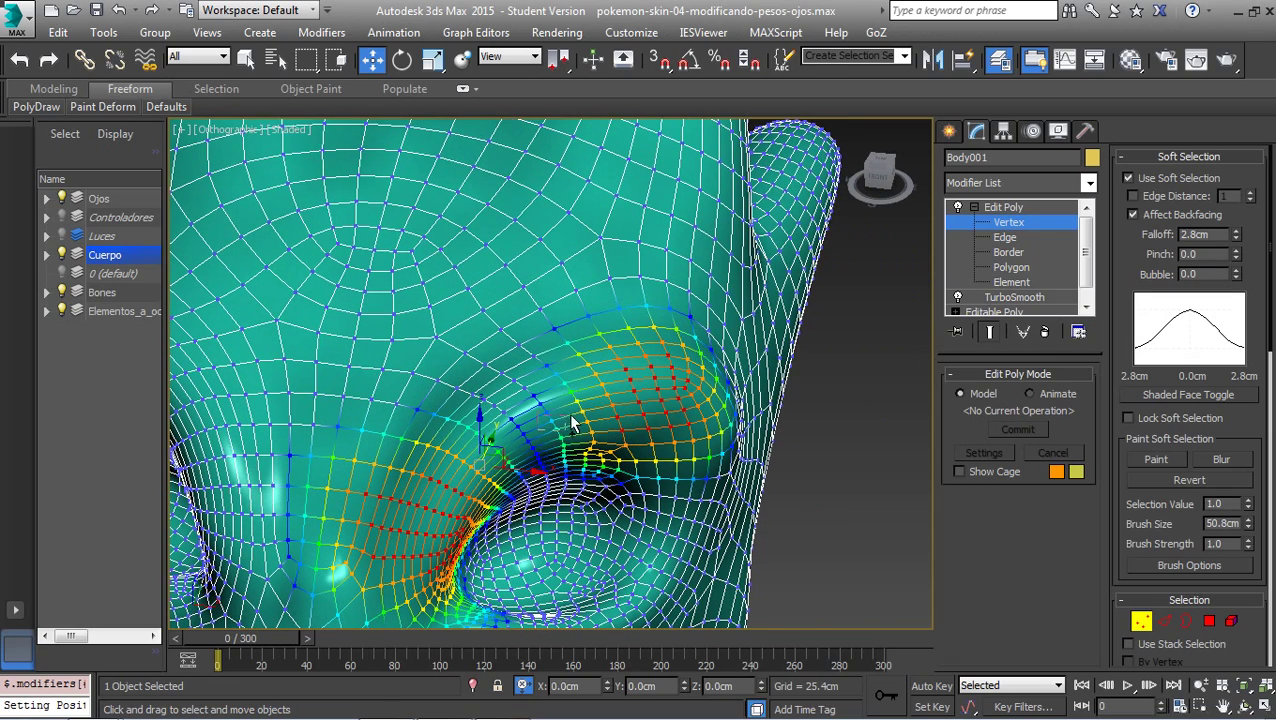
{"action": "left_click_drag", "start_coordinate": [570, 413], "coordinate": [578, 399]}
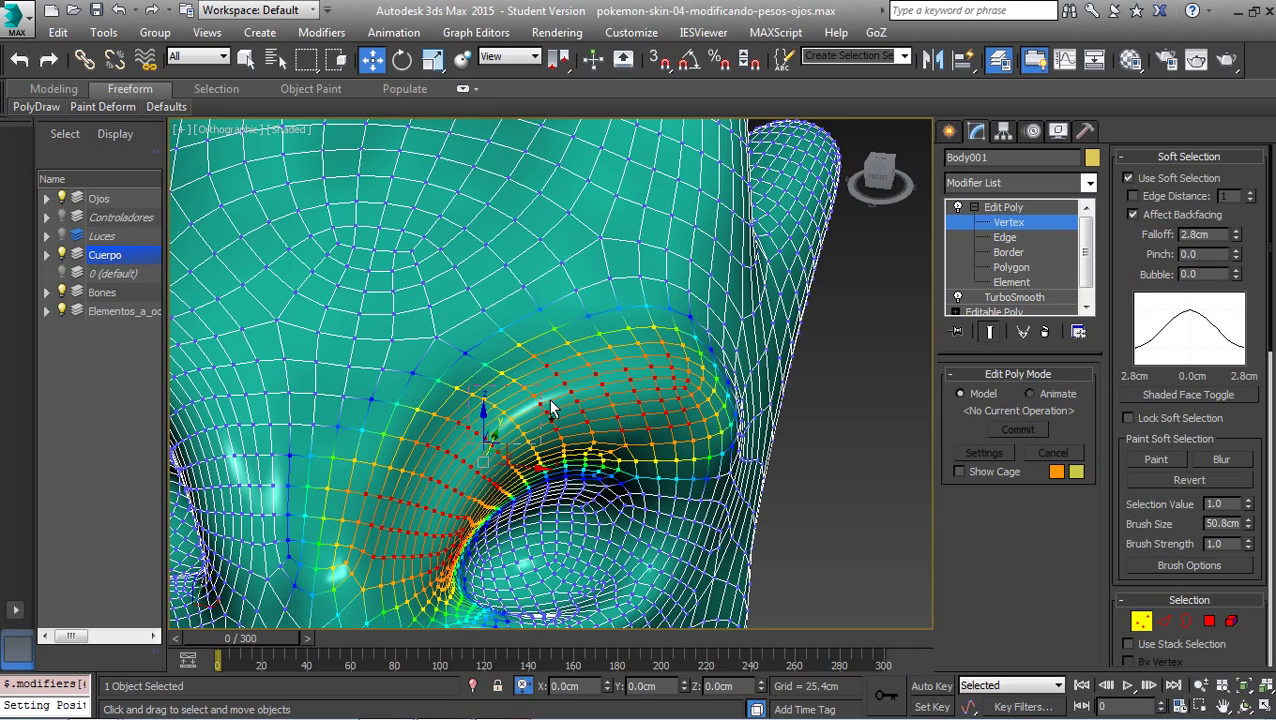
{"action": "middle_click_drag", "start_coordinate": [662, 357], "coordinate": [641, 393], "text": "alt"}
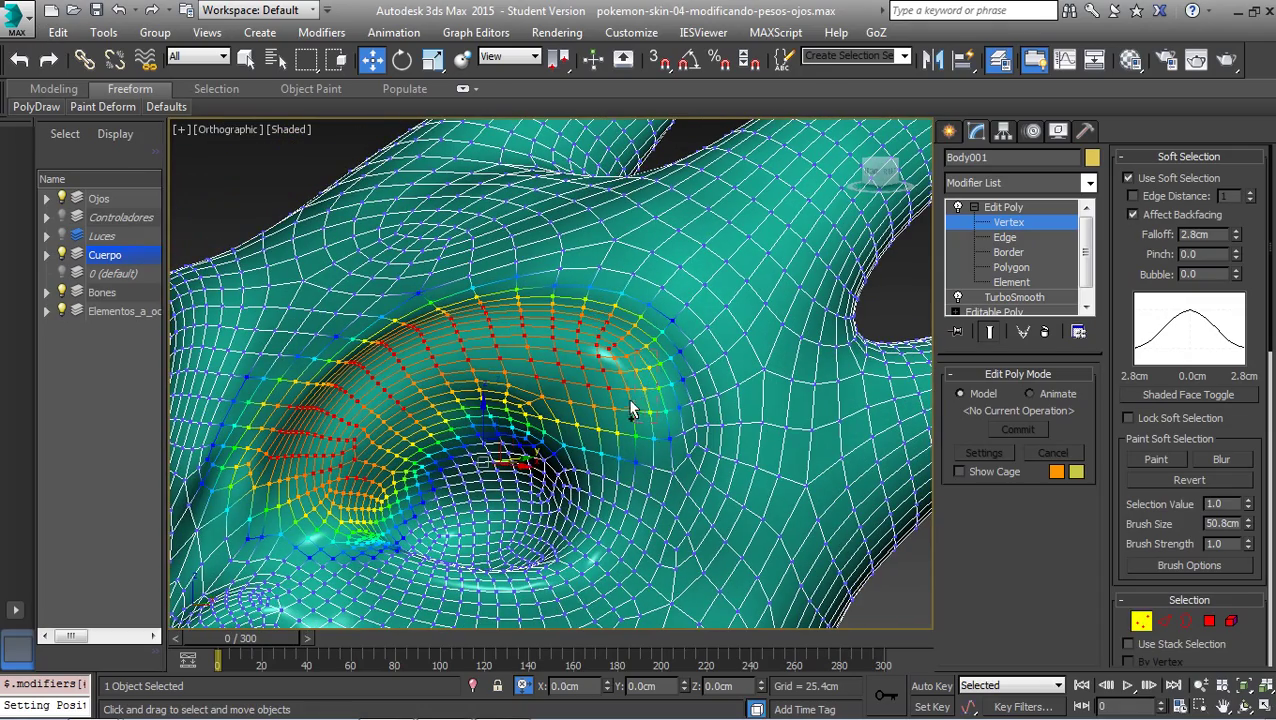
{"action": "middle_click_drag", "start_coordinate": [631, 410], "coordinate": [654, 530], "text": "alt"}
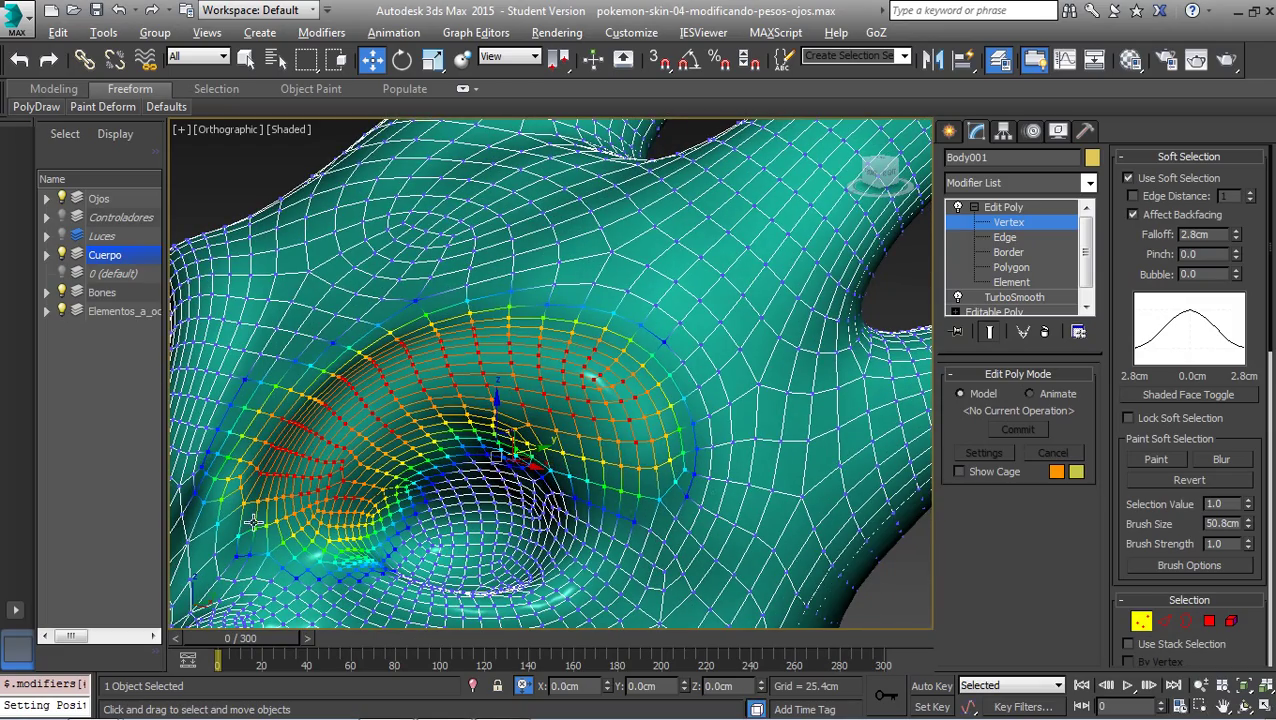
{"action": "mouse_move", "coordinate": [253, 520]}
{"action": "middle_mouse_down", "text": "alt"}
{"action": "mouse_move", "coordinate": [357, 540]}
{"action": "mouse_move", "coordinate": [447, 465]}
{"action": "mouse_move", "coordinate": [582, 455]}
{"action": "middle_mouse_up", "text": "alt"}
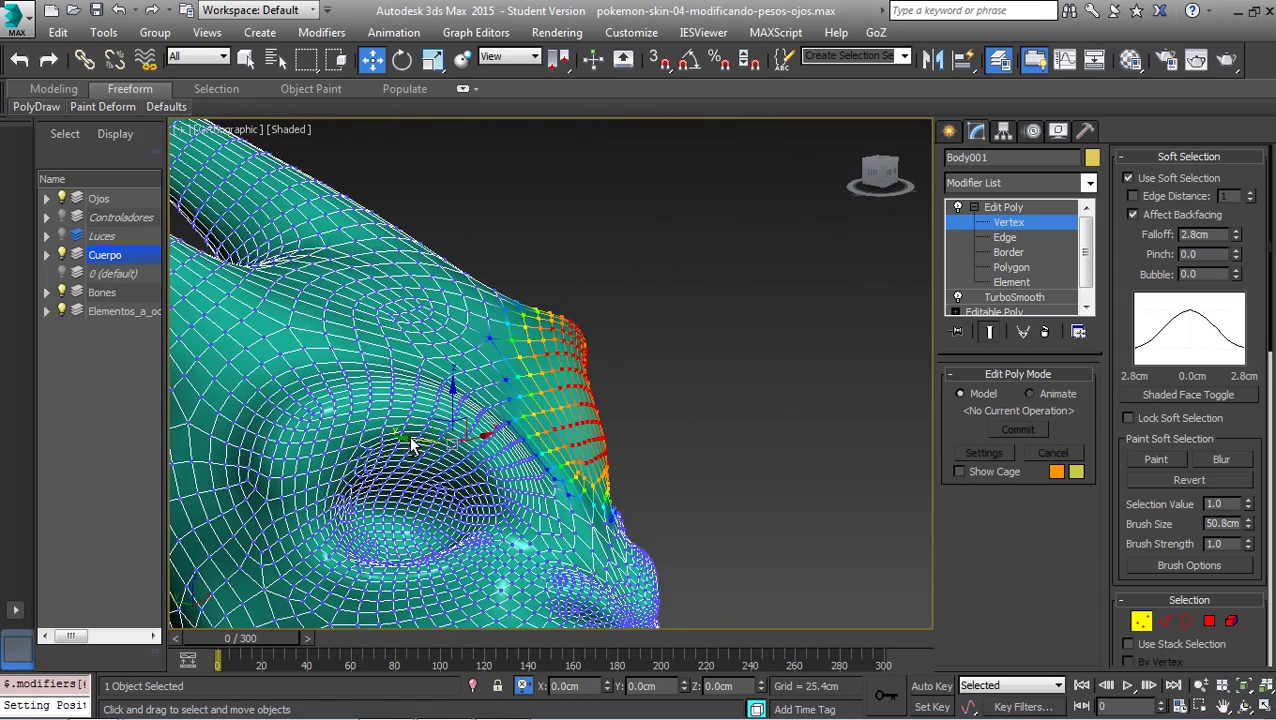
- In a left-side wireframe view, push the eyelid vertices slightly outward along X
{"action": "middle_click_drag", "start_coordinate": [407, 437], "coordinate": [500, 430], "text": "alt"}
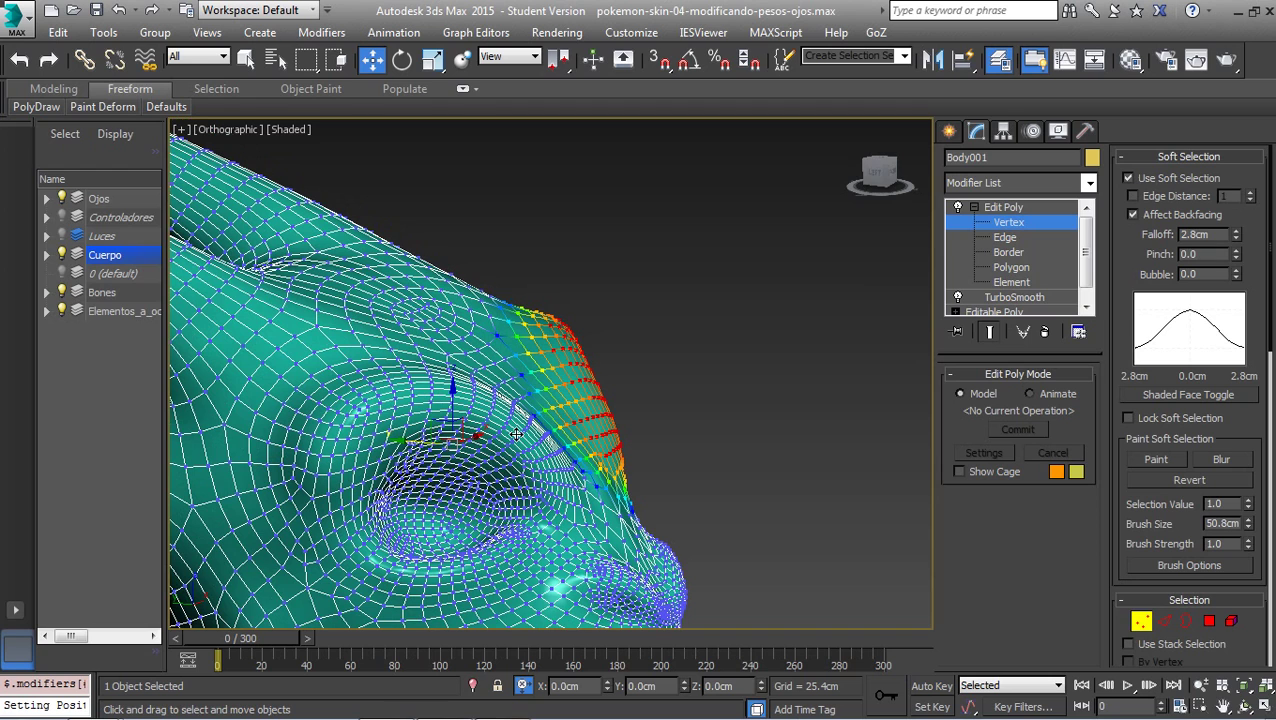
{"action": "left_click", "coordinate": [876, 178]}
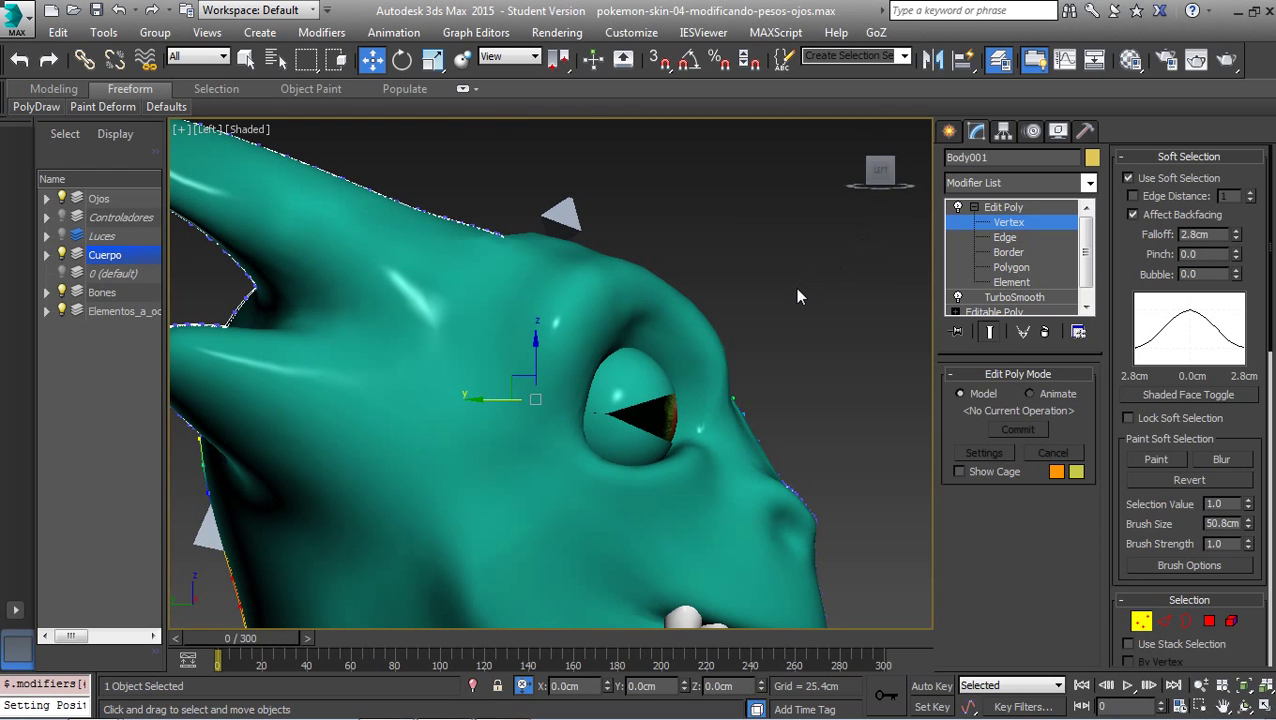
{"action": "key", "text": "F3"}
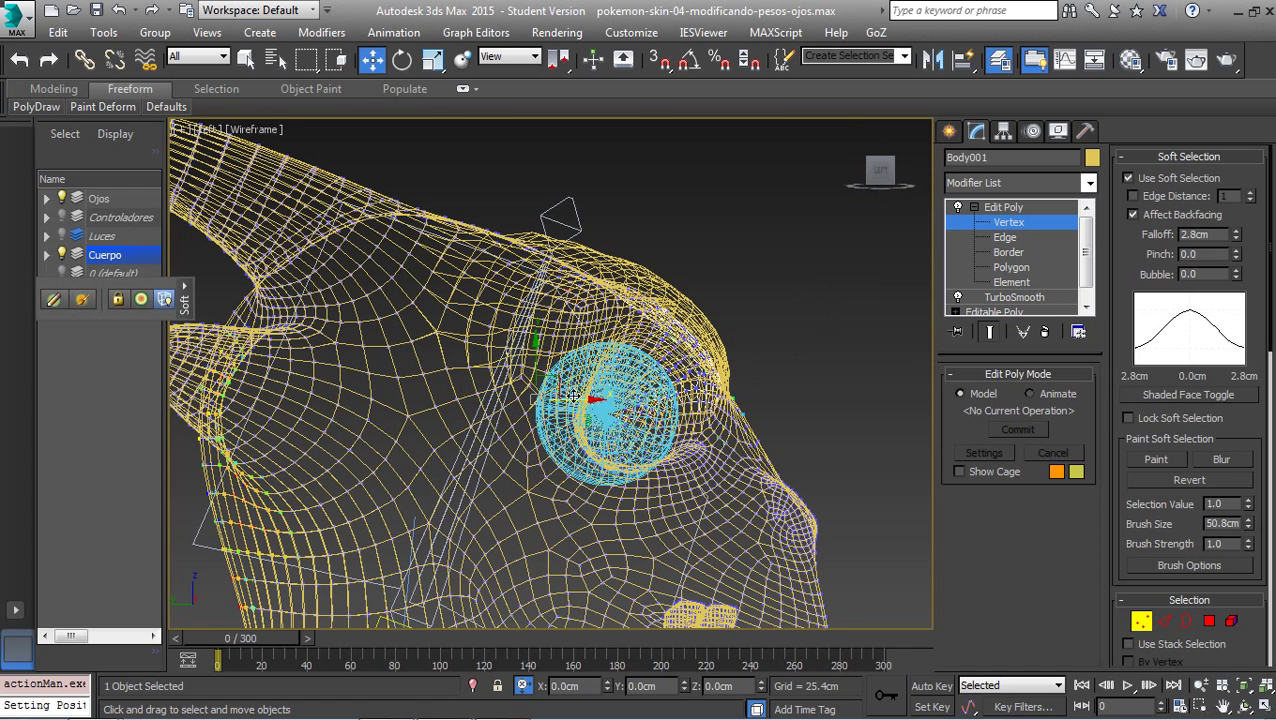
{"action": "left_click_drag", "start_coordinate": [574, 399], "coordinate": [615, 418]}
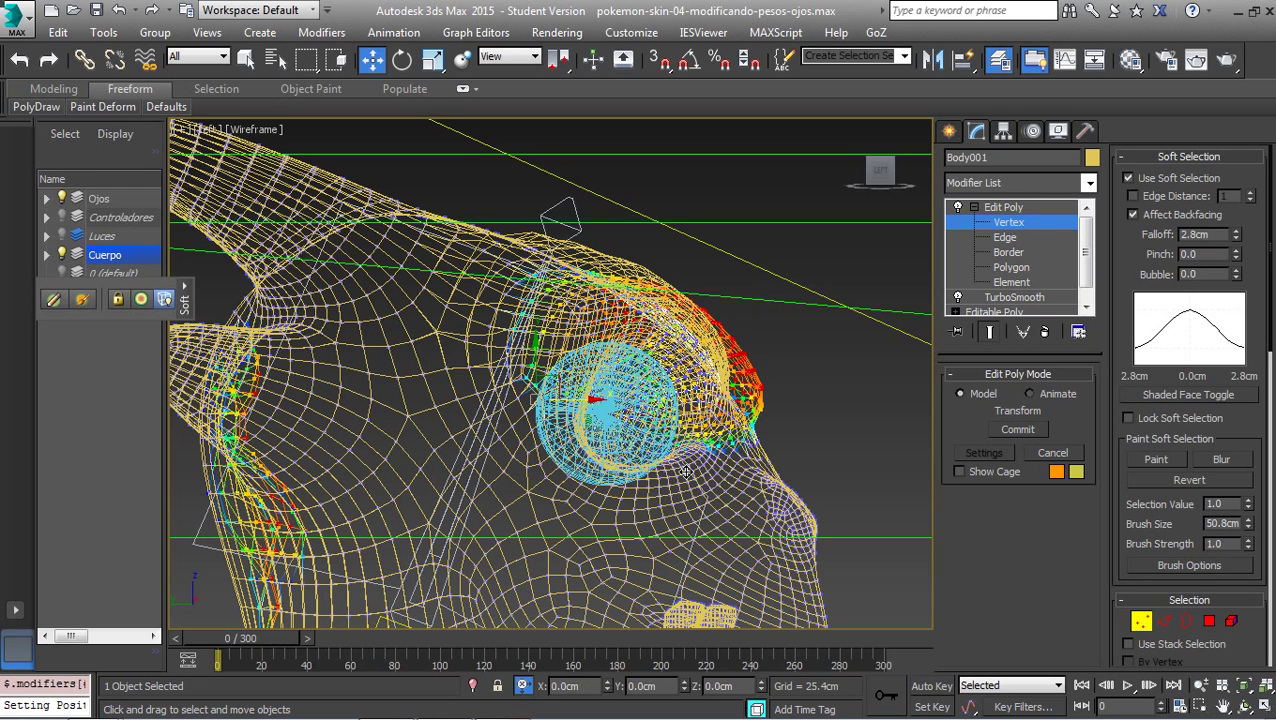
- Marquee-select the upper-eyelid vertices and view them from a three-quarter front angle
{"action": "left_click", "coordinate": [474, 446]}
{"action": "scroll", "coordinate": [250, 278], "scroll_direction": "down", "scroll_amount": 2}
{"action": "scroll", "coordinate": [248, 273], "scroll_direction": "down", "scroll_amount": 2}
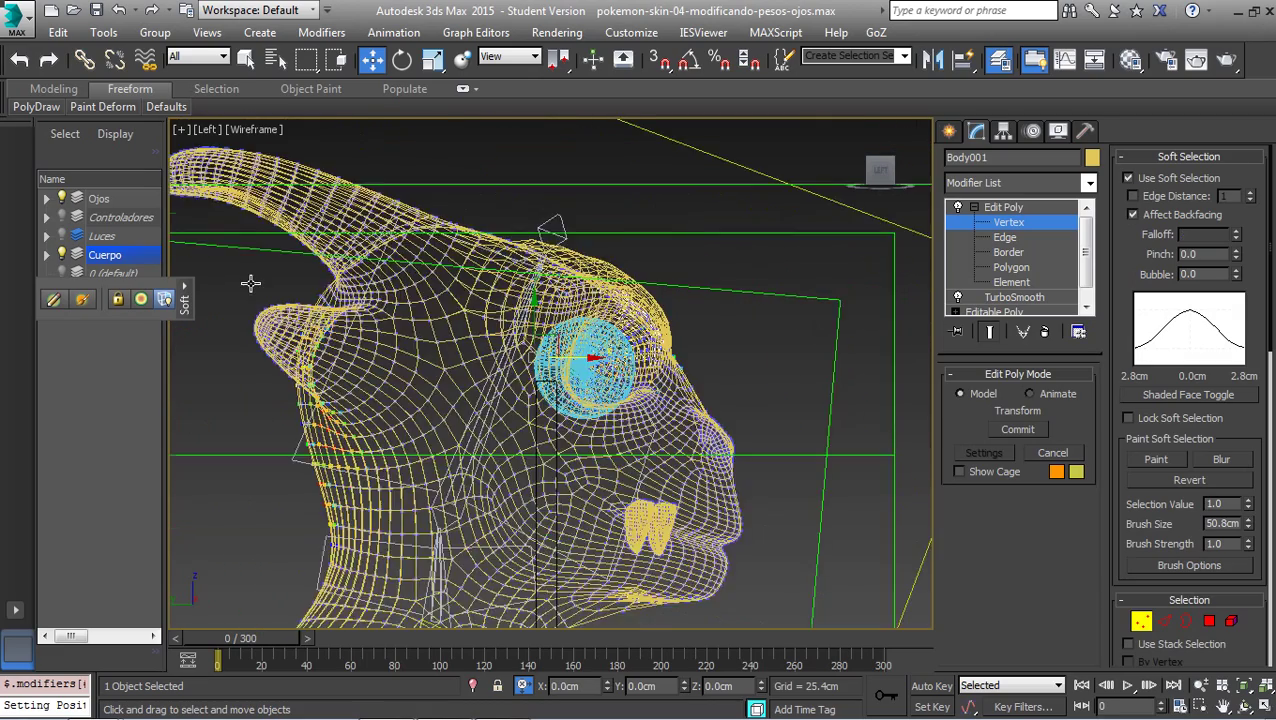
{"action": "scroll", "coordinate": [250, 282], "scroll_direction": "down", "scroll_amount": 2}
{"action": "left_click_drag", "start_coordinate": [220, 190], "coordinate": [418, 418]}
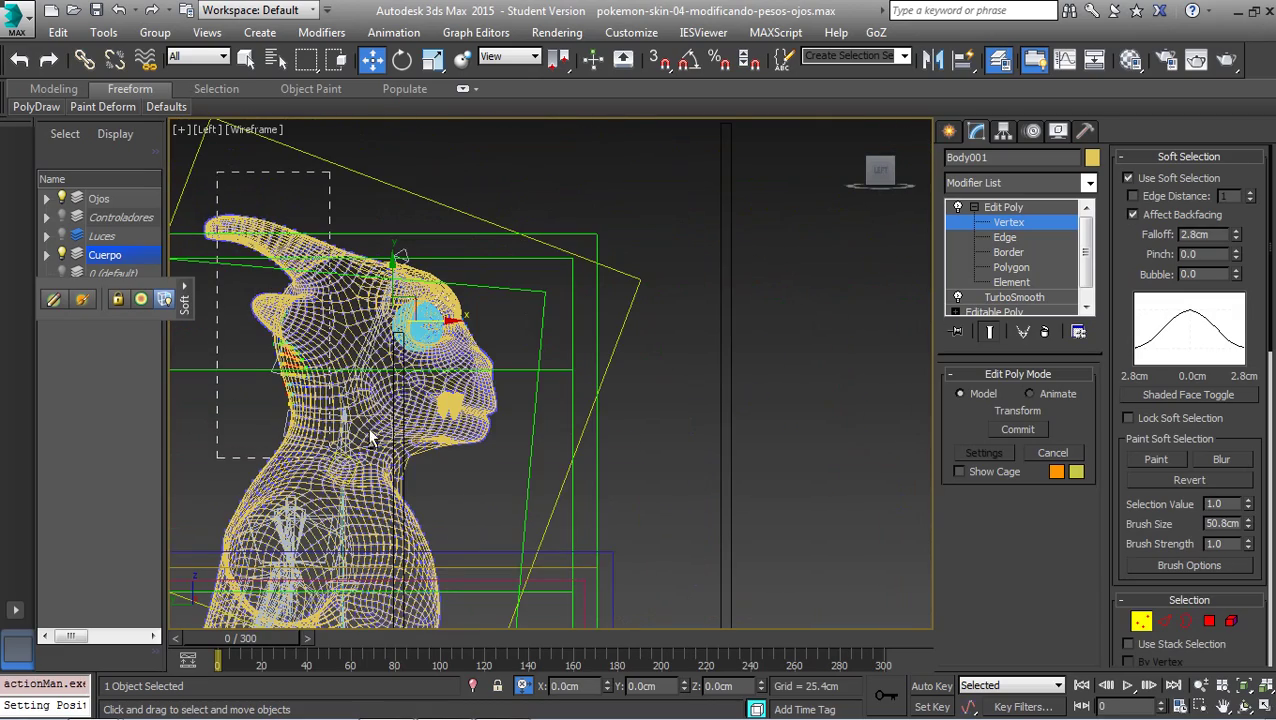
{"action": "mouse_move", "coordinate": [418, 418]}
{"action": "middle_mouse_down", "text": "alt"}
{"action": "mouse_move", "coordinate": [405, 400]}
{"action": "mouse_move", "coordinate": [430, 425]}
{"action": "mouse_move", "coordinate": [226, 368]}
{"action": "mouse_move", "coordinate": [256, 347]}
{"action": "middle_mouse_up", "text": "alt"}
{"action": "scroll", "coordinate": [432, 425], "scroll_direction": "up", "scroll_amount": 2}
{"action": "scroll", "coordinate": [432, 425], "scroll_direction": "up", "scroll_amount": 2}
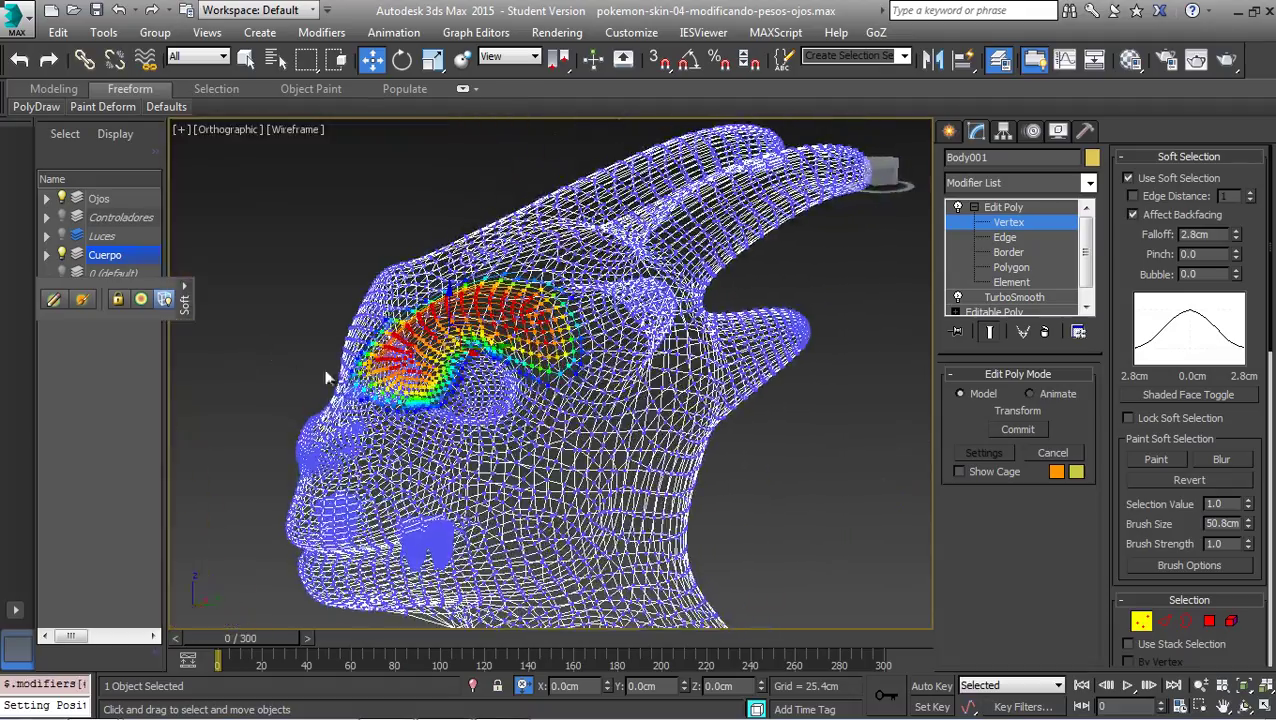
- Return to shaded view, try shifting the eyelid vertices along Y, then undo it
{"action": "middle_click_drag", "start_coordinate": [369, 401], "coordinate": [391, 414]}
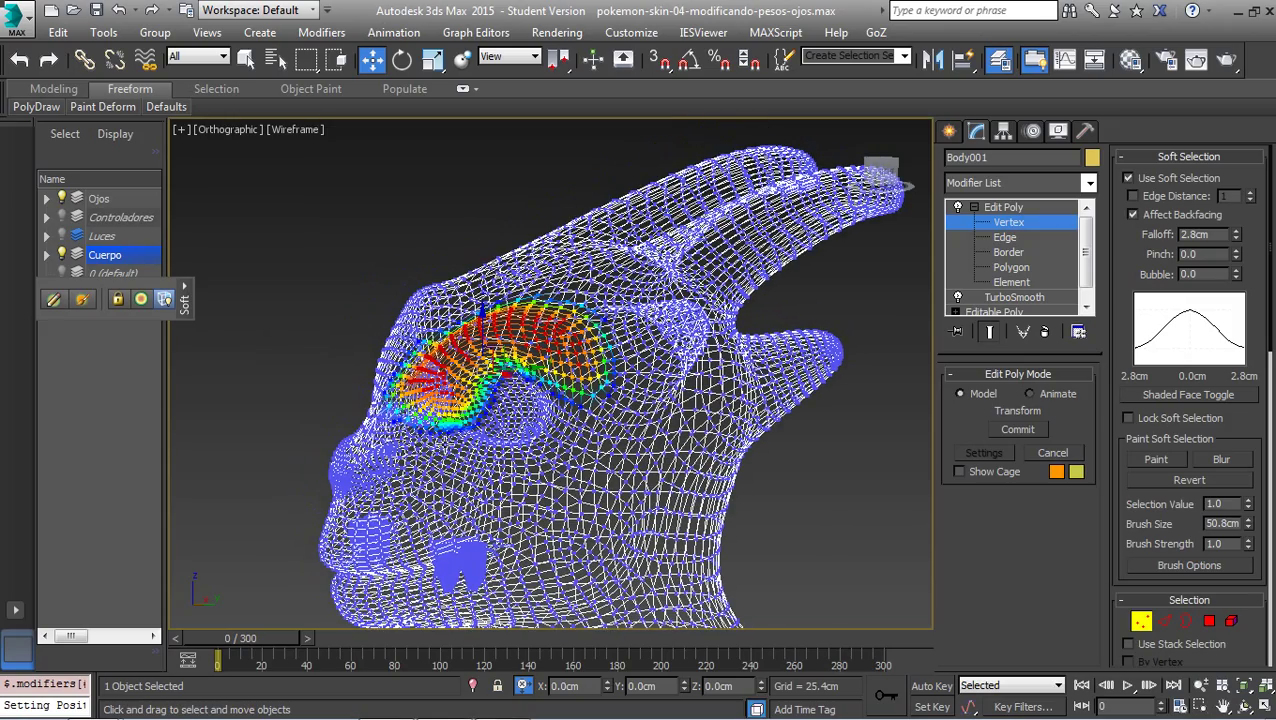
{"action": "key", "text": "F3"}
{"action": "middle_click_drag", "start_coordinate": [463, 373], "coordinate": [530, 360], "text": "alt"}
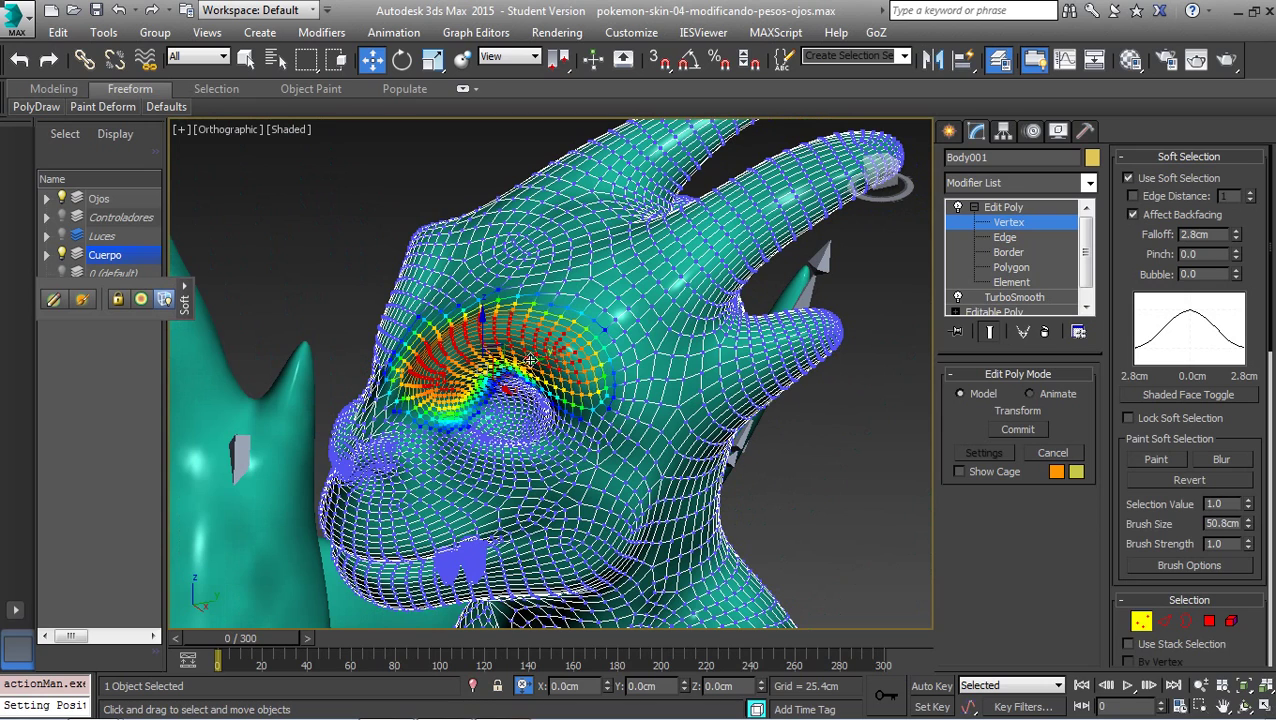
{"action": "mouse_move", "coordinate": [530, 360]}
{"action": "left_mouse_down"}
{"action": "mouse_move", "coordinate": [466, 340]}
{"action": "mouse_move", "coordinate": [466, 353]}
{"action": "left_mouse_up"}
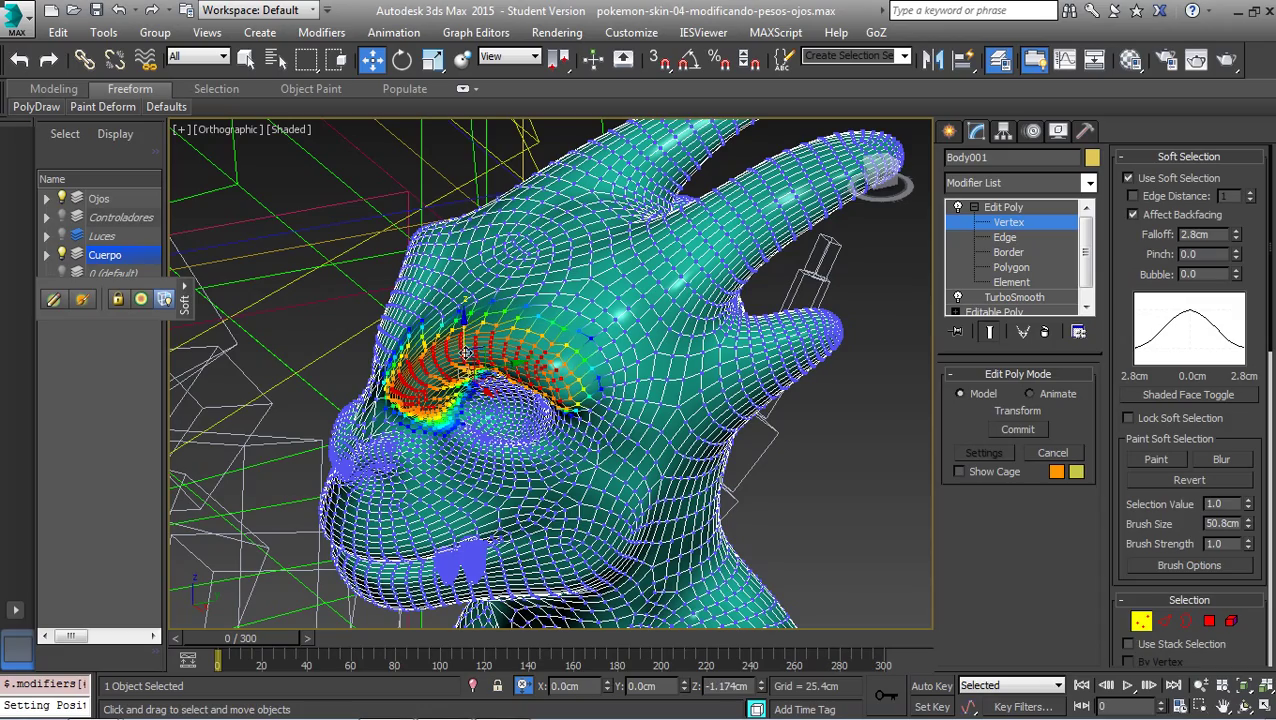
{"action": "key", "text": "ctrl+z"}
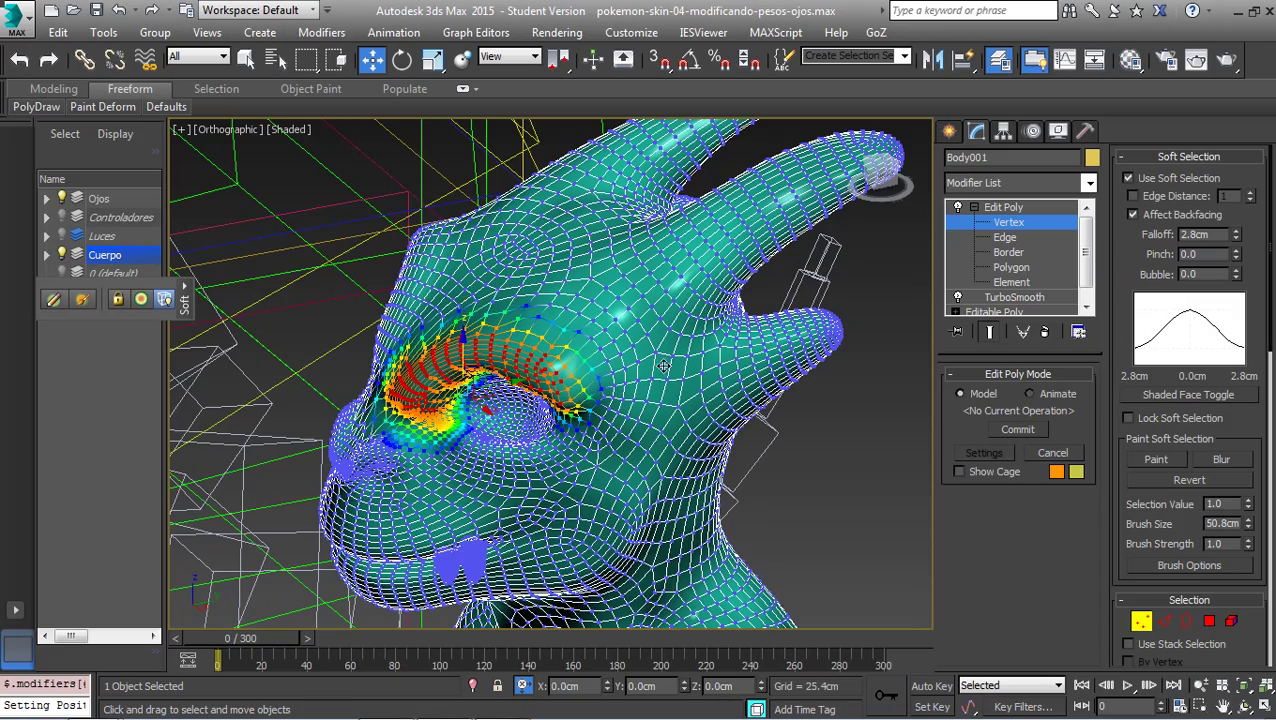
- Nudge the soft-selected snout vertices slightly upward along the vertical axis
{"action": "mouse_move", "coordinate": [589, 363]}
{"action": "middle_mouse_down", "text": "alt"}
{"action": "mouse_move", "coordinate": [693, 359]}
{"action": "mouse_move", "coordinate": [754, 328]}
{"action": "mouse_move", "coordinate": [694, 345]}
{"action": "mouse_move", "coordinate": [758, 316]}
{"action": "mouse_move", "coordinate": [788, 331]}
{"action": "middle_mouse_up", "text": "alt"}
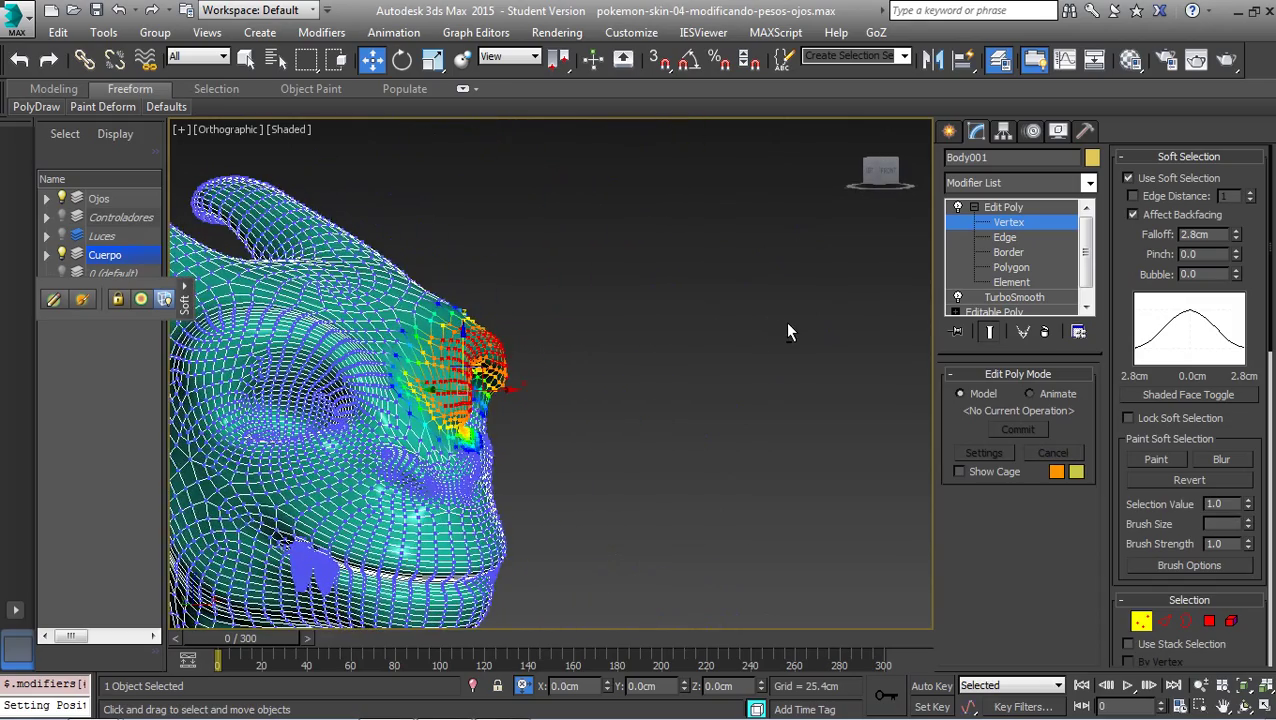
{"action": "middle_click_drag", "start_coordinate": [600, 357], "coordinate": [563, 382], "text": "alt"}
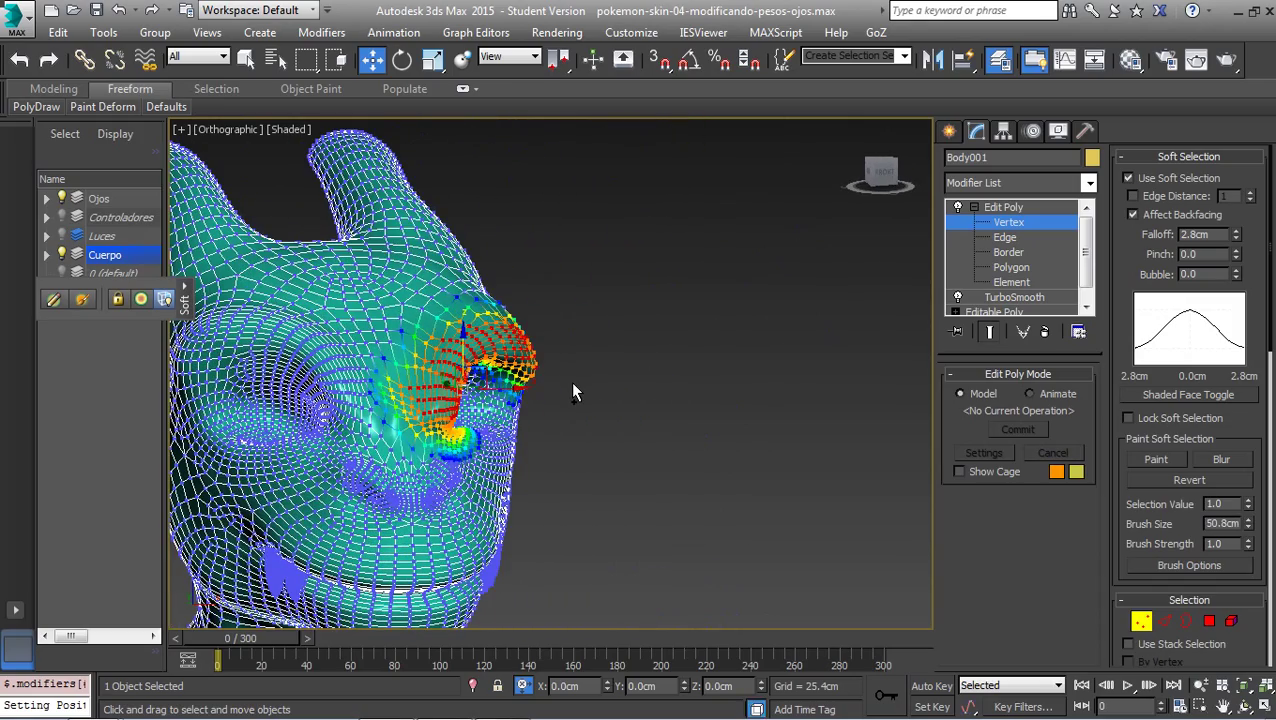
{"action": "mouse_move", "coordinate": [466, 356]}
{"action": "left_mouse_down"}
{"action": "mouse_move", "coordinate": [467, 336]}
{"action": "mouse_move", "coordinate": [468, 370]}
{"action": "left_mouse_up"}
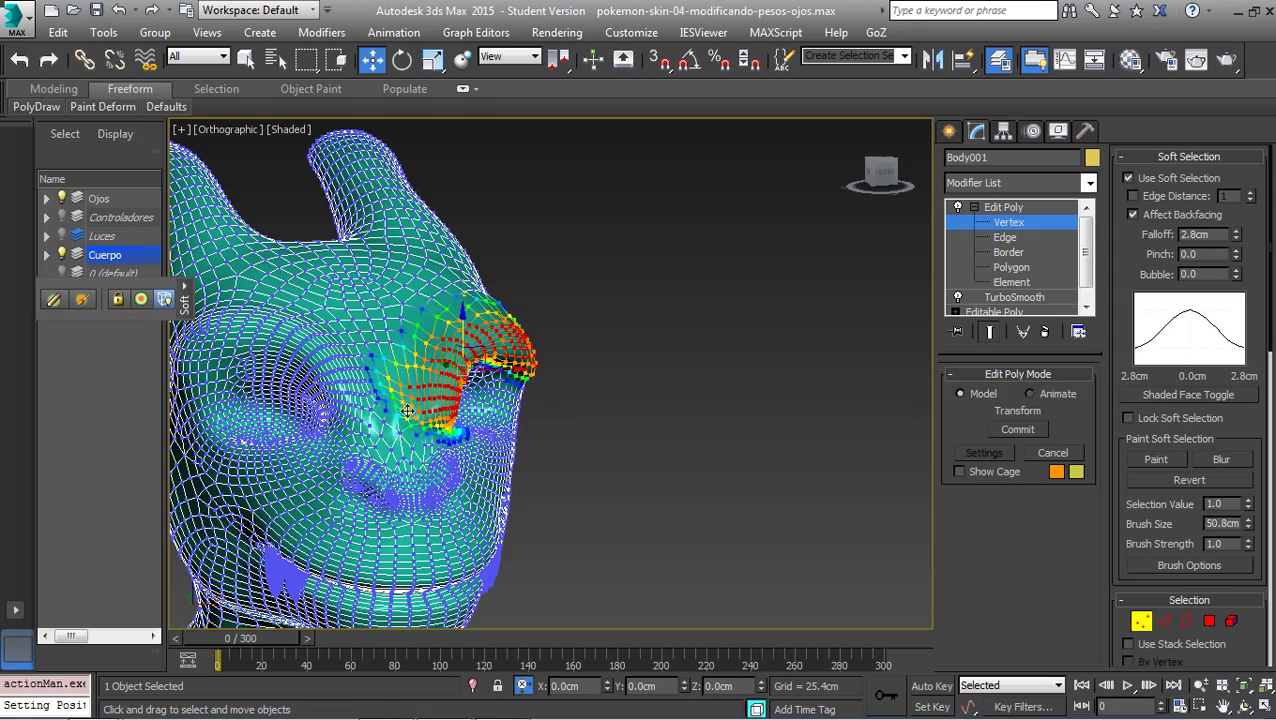
{"action": "mouse_move", "coordinate": [318, 426]}
{"action": "middle_mouse_down", "text": "alt"}
{"action": "mouse_move", "coordinate": [270, 443]}
{"action": "mouse_move", "coordinate": [357, 445]}
{"action": "mouse_move", "coordinate": [358, 349]}
{"action": "middle_mouse_up", "text": "alt"}
{"action": "scroll", "coordinate": [358, 349], "scroll_direction": "up", "scroll_amount": 3}
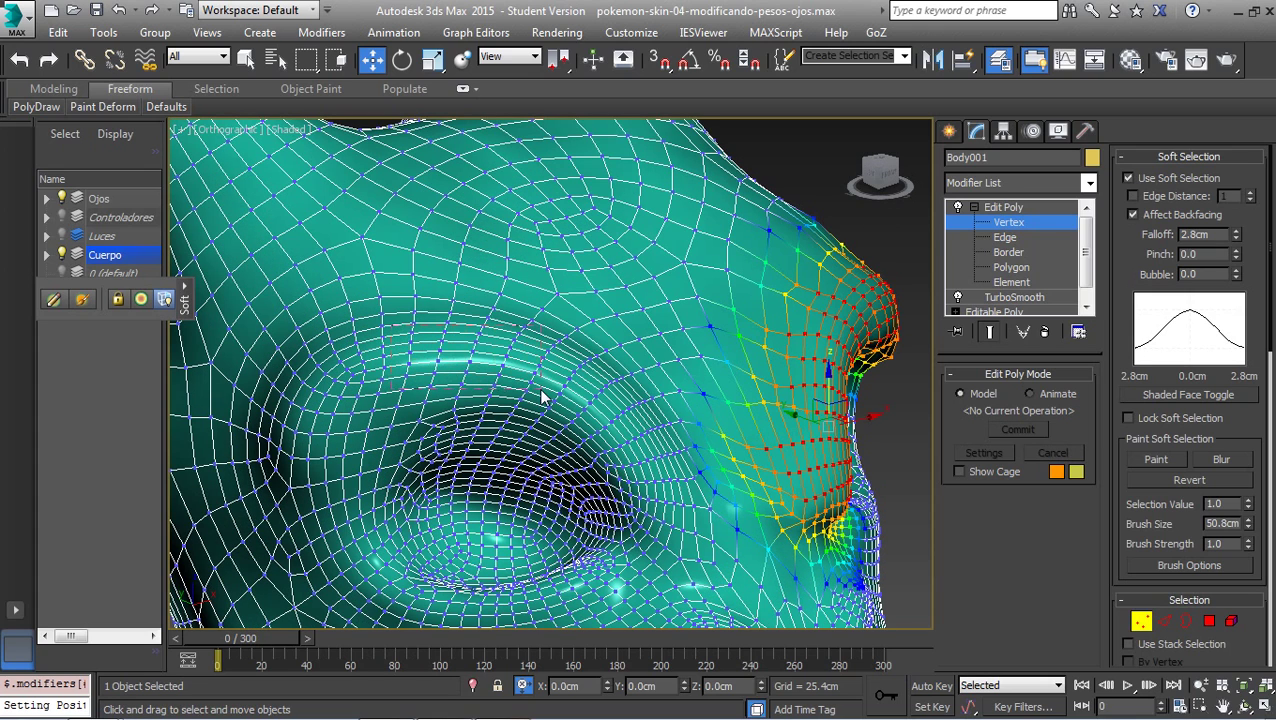
- Undo the earlier changes around the eye and retry moving the upper eyelid vertices
{"action": "key", "text": "ctrl+z"}
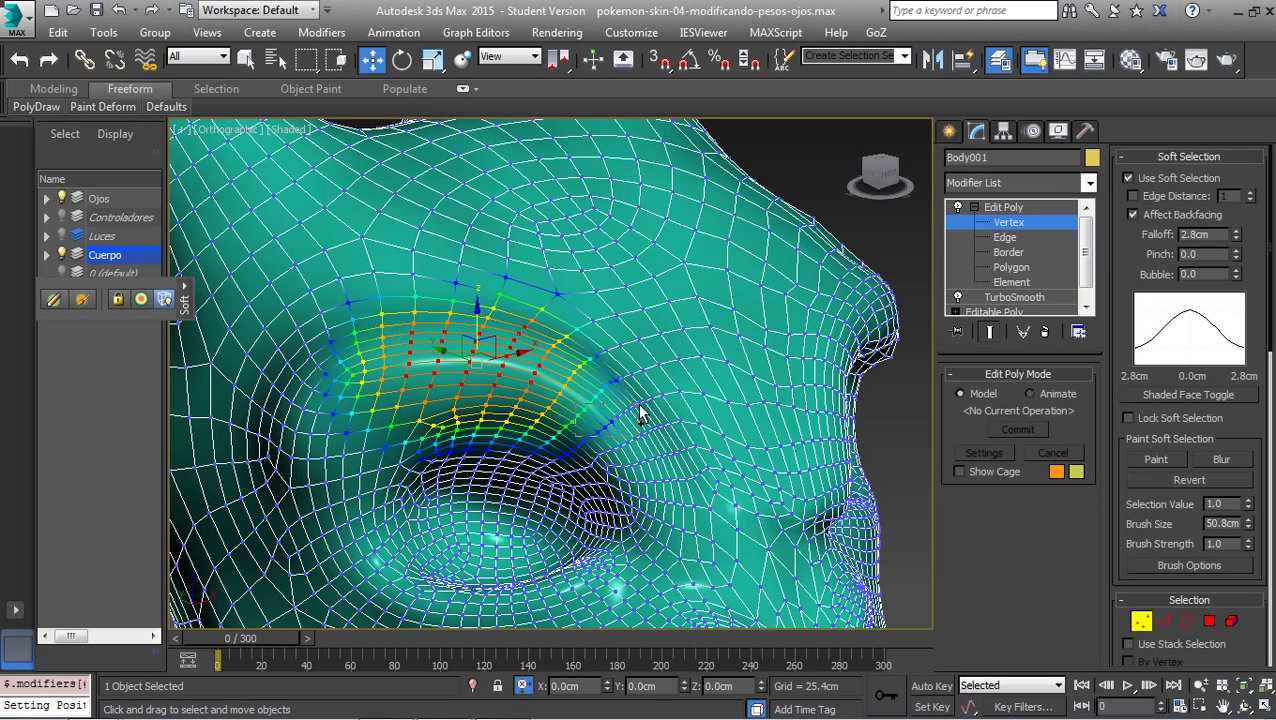
{"action": "key", "text": "ctrl+z"}
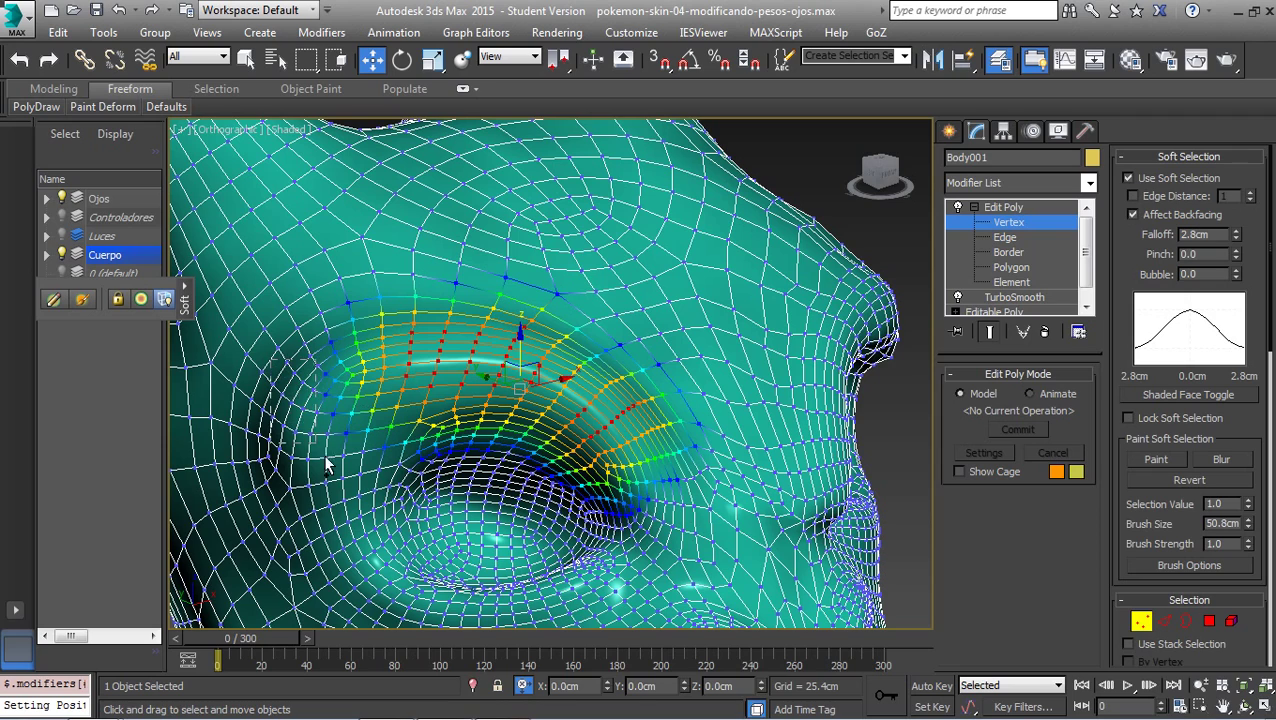
{"action": "key", "text": "ctrl+z"}
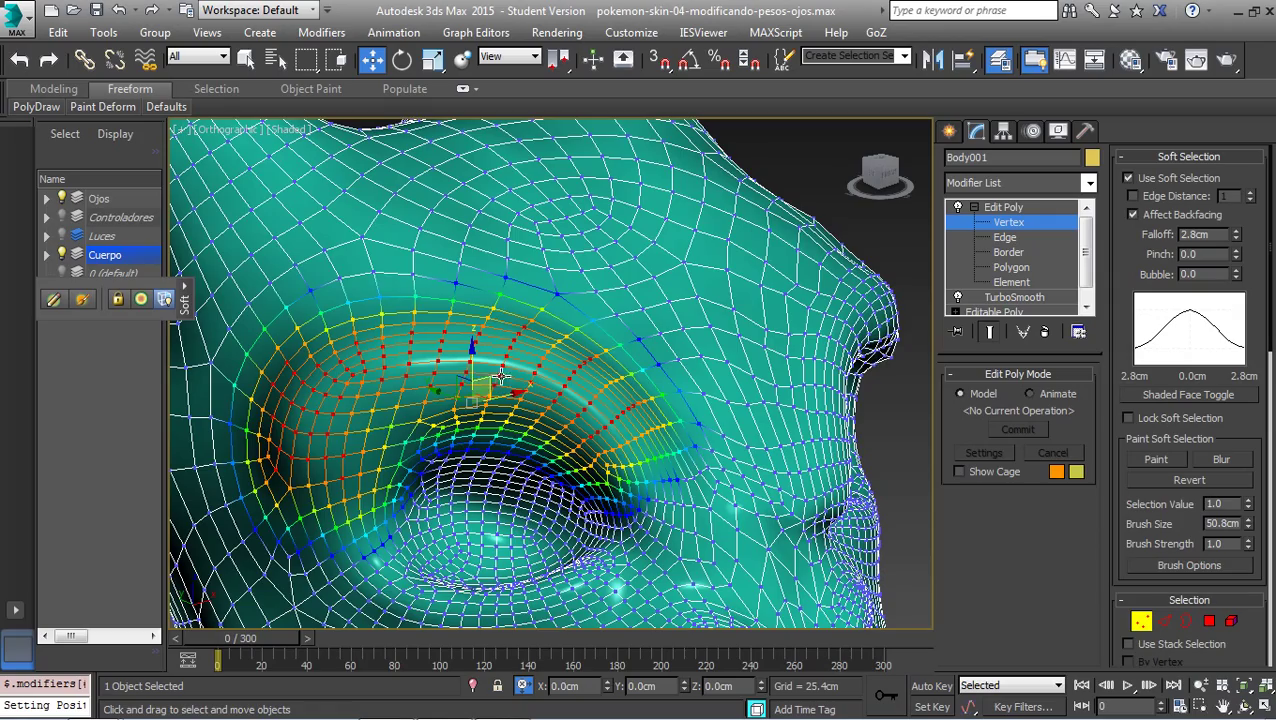
{"action": "mouse_move", "coordinate": [492, 378]}
{"action": "middle_mouse_down", "text": "alt"}
{"action": "mouse_move", "coordinate": [509, 371]}
{"action": "mouse_move", "coordinate": [476, 354]}
{"action": "middle_mouse_up", "text": "alt"}
{"action": "mouse_move", "coordinate": [471, 348]}
{"action": "left_mouse_down"}
{"action": "mouse_move", "coordinate": [475, 330]}
{"action": "mouse_move", "coordinate": [461, 368]}
{"action": "left_mouse_up"}
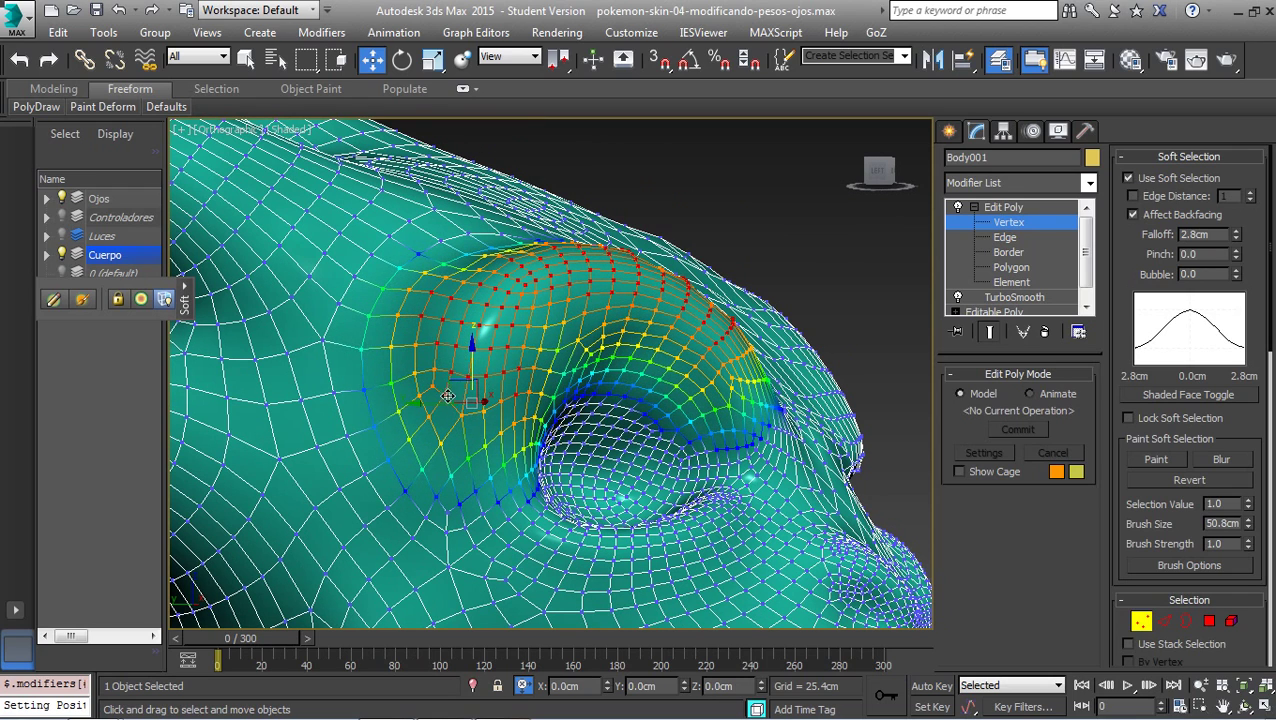
{"action": "key", "text": "ctrl+z"}
{"action": "key", "text": "ctrl+y"}
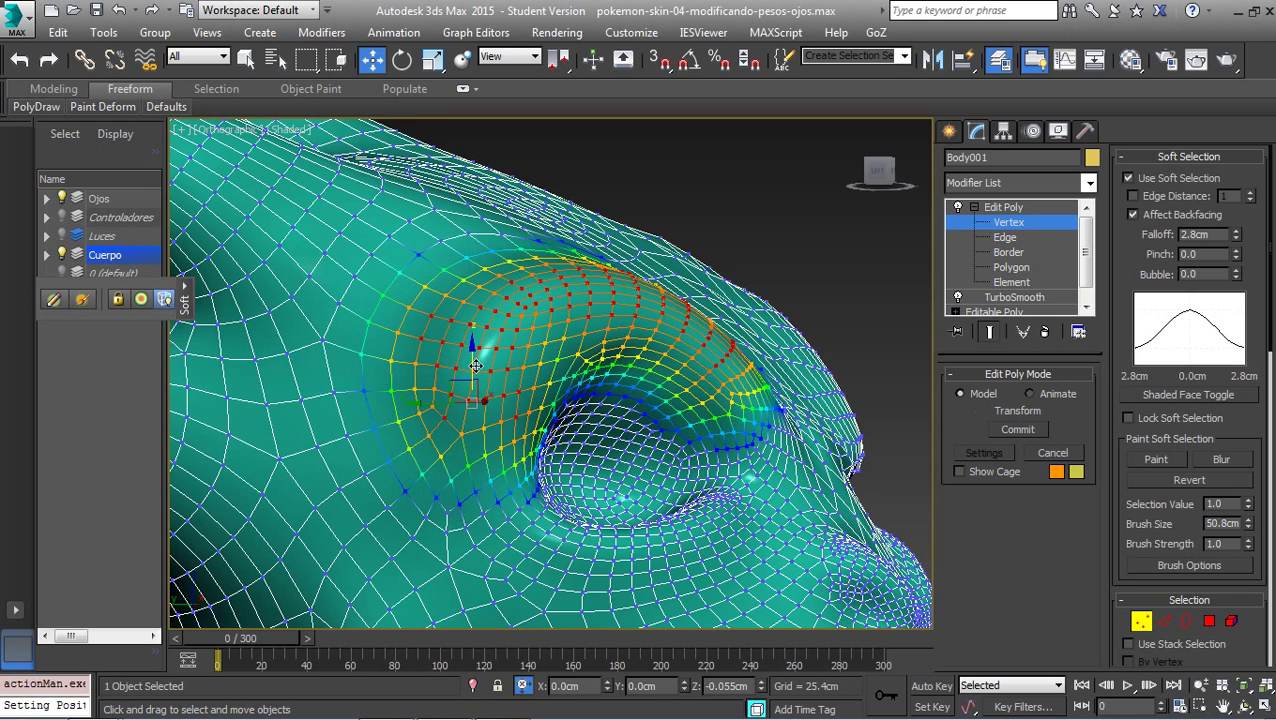
- Pull the soft-selected upper eyelid vertices along Y so the lid bulges over the eye
{"action": "left_click_drag", "start_coordinate": [477, 370], "coordinate": [481, 395]}
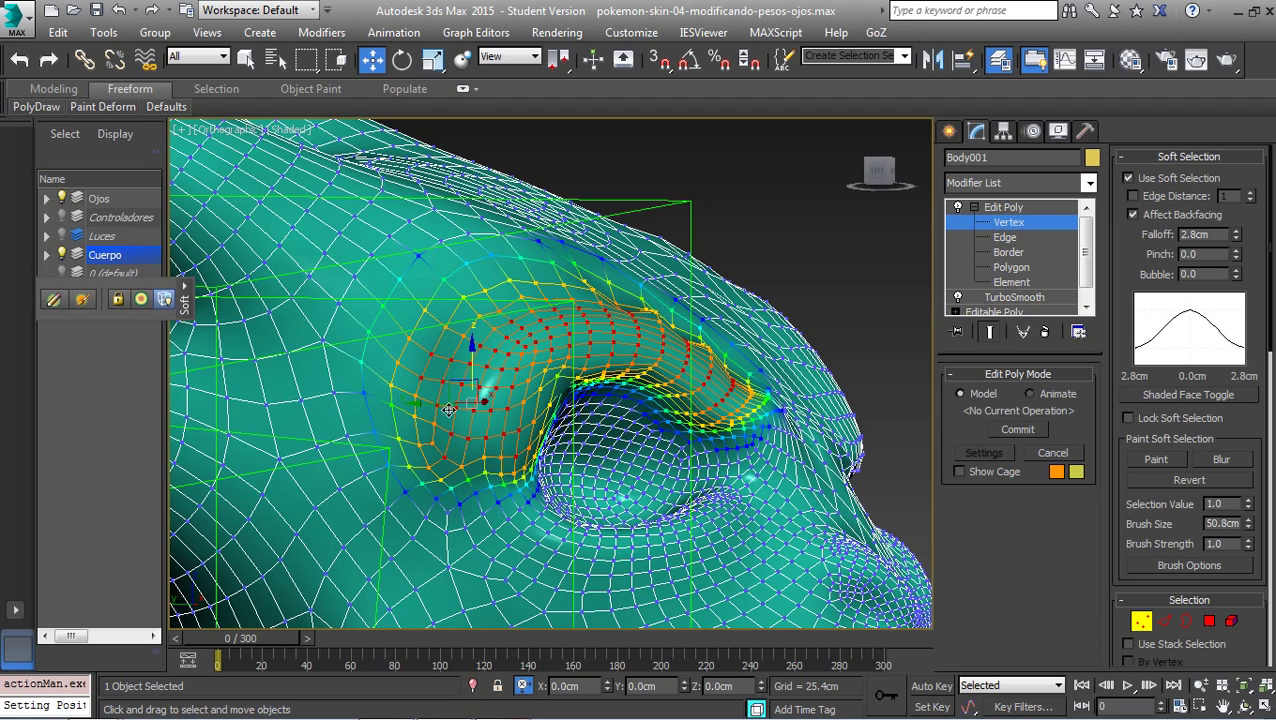
{"action": "key", "text": "ctrl+z"}
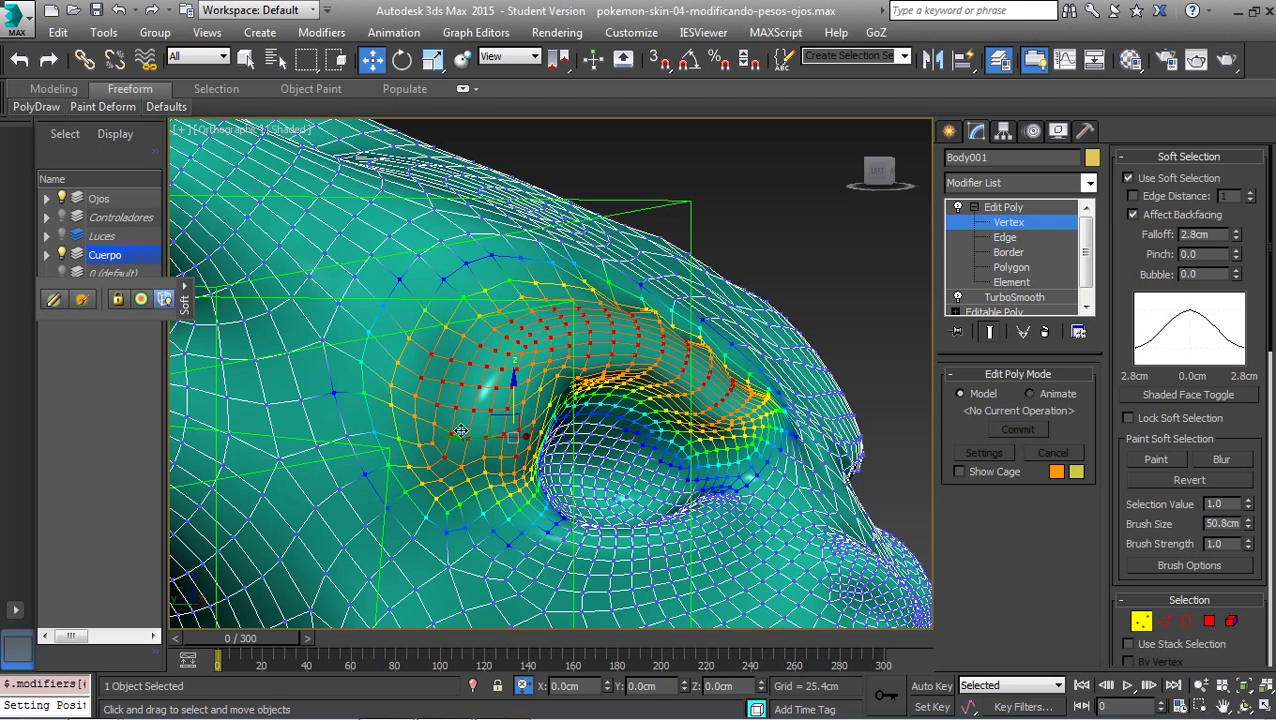
{"action": "mouse_move", "coordinate": [460, 443]}
{"action": "left_mouse_down"}
{"action": "mouse_move", "coordinate": [500, 470]}
{"action": "mouse_move", "coordinate": [470, 455]}
{"action": "left_mouse_up"}
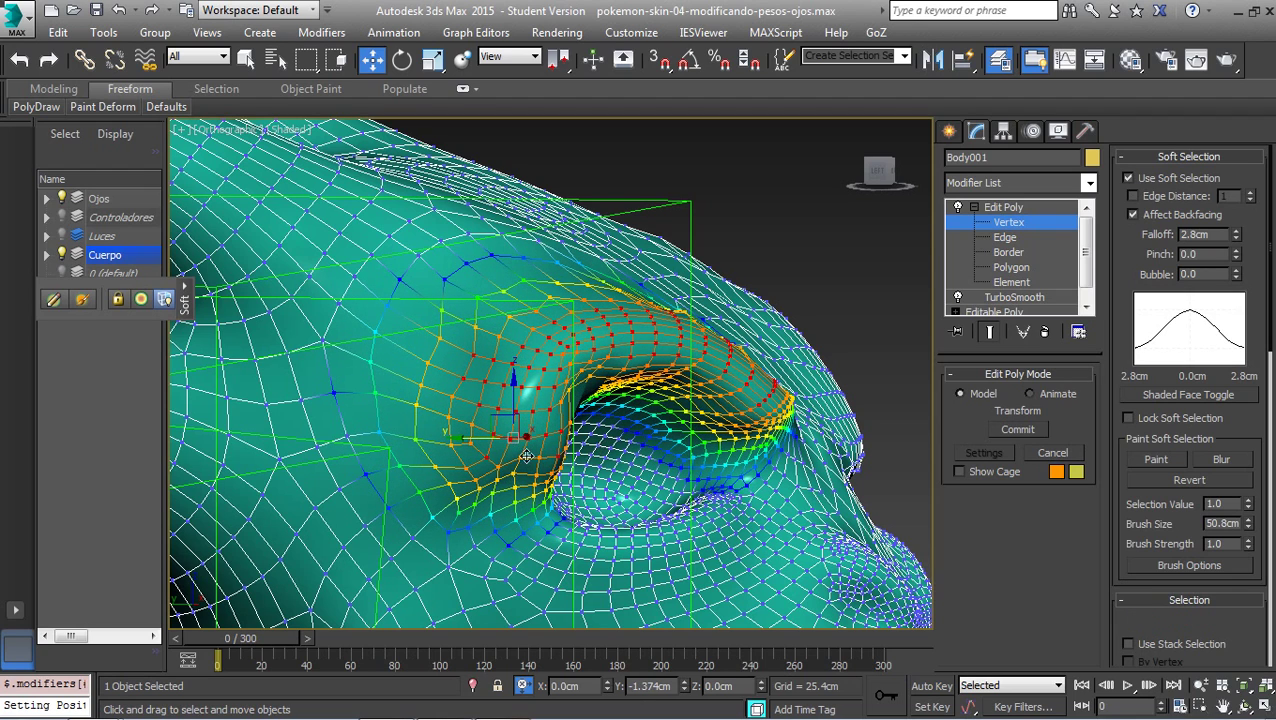
{"action": "middle_click_drag", "start_coordinate": [470, 455], "coordinate": [569, 413], "text": "alt"}
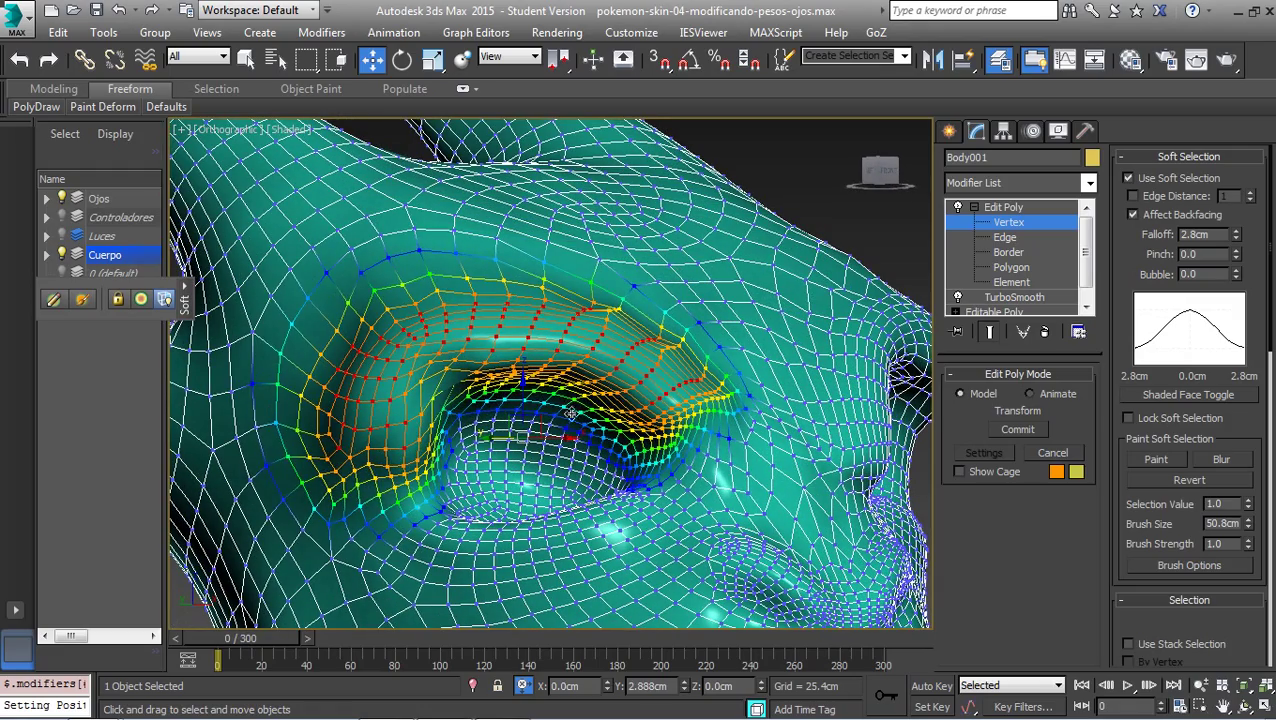
{"action": "left_click_drag", "start_coordinate": [363, 353], "coordinate": [485, 380]}
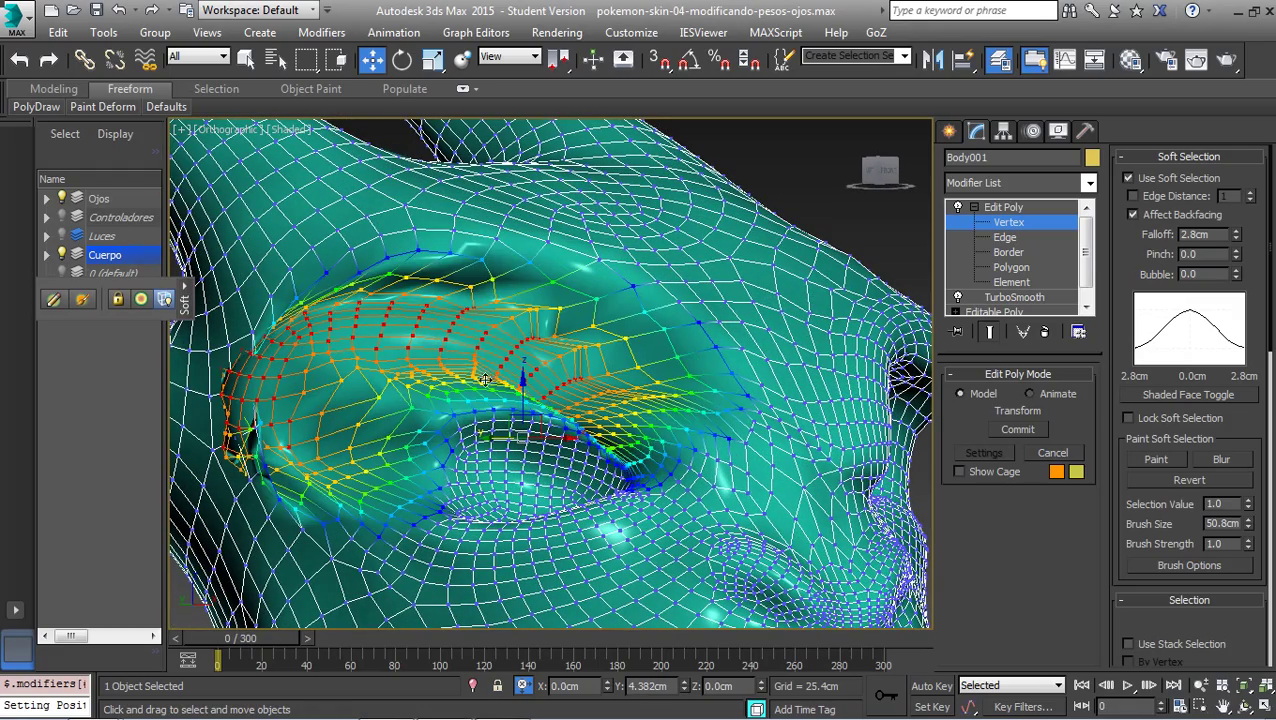
{"action": "key", "text": "shift+z"}
{"action": "key", "text": "shift+z"}
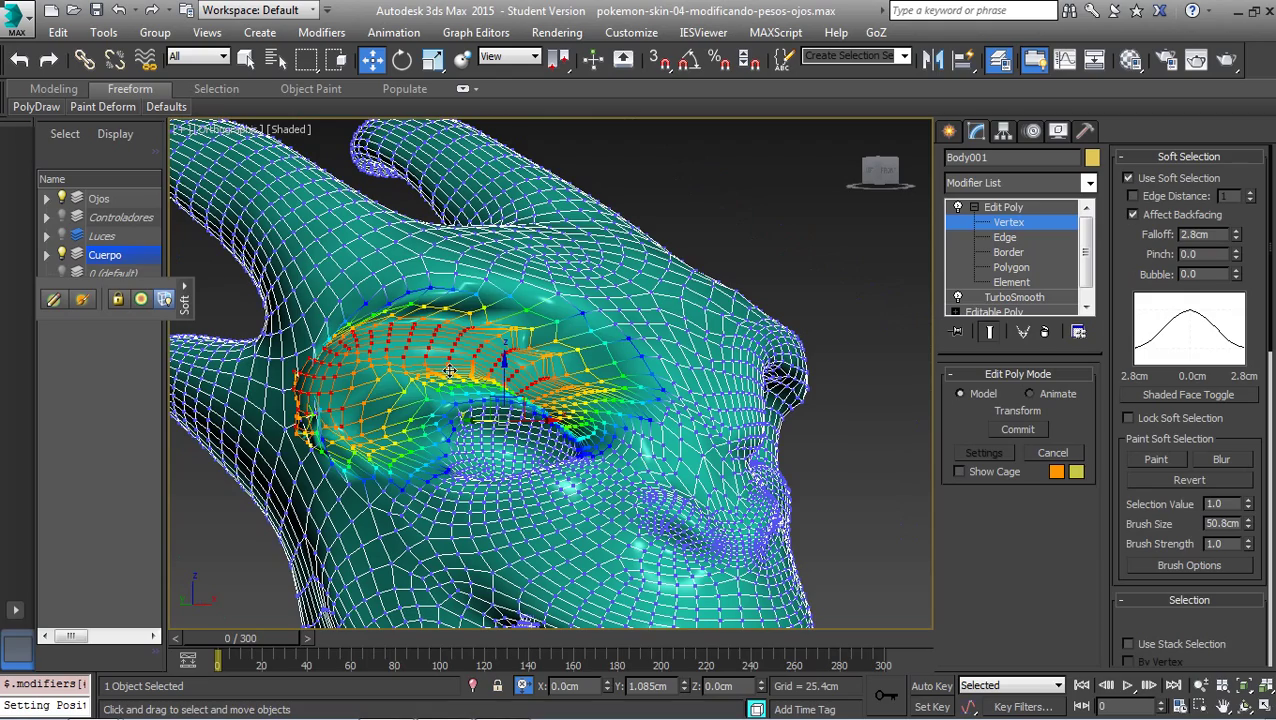
{"action": "key", "text": "ctrl+z"}
{"action": "key", "text": "ctrl+z"}
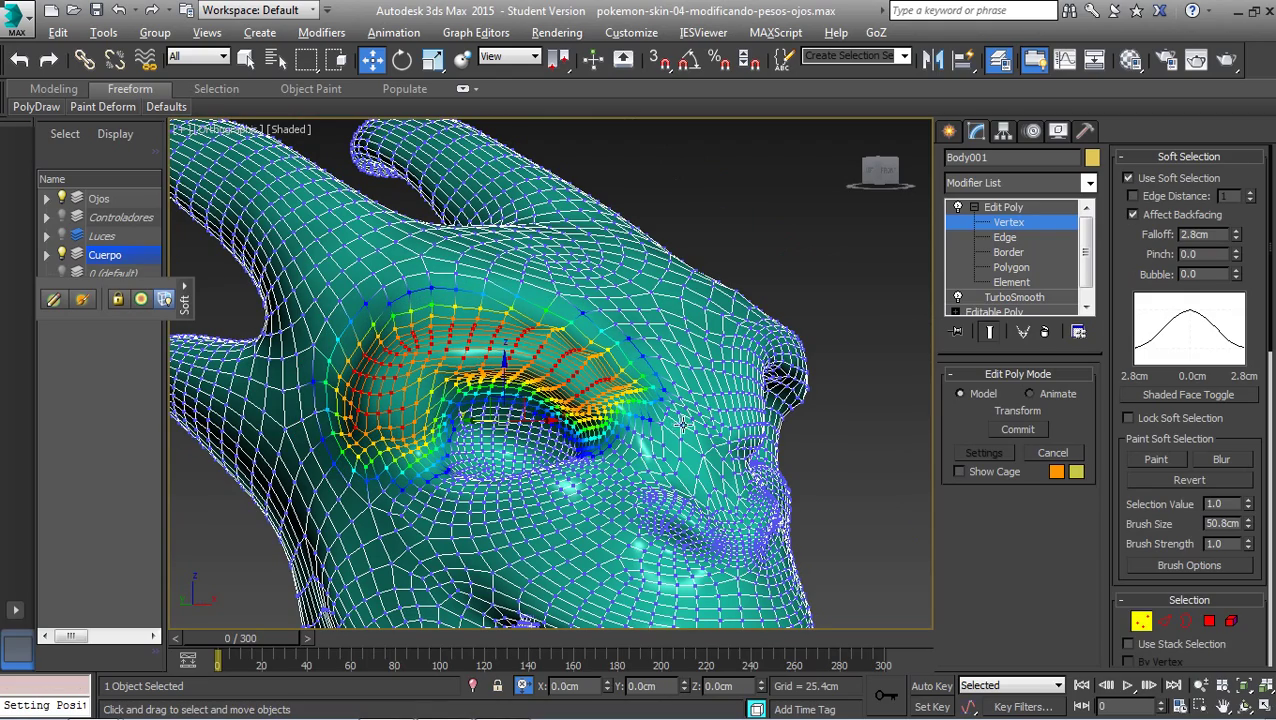
{"action": "mouse_move", "coordinate": [681, 423]}
{"action": "middle_mouse_down", "text": "alt"}
{"action": "mouse_move", "coordinate": [812, 435]}
{"action": "mouse_move", "coordinate": [625, 444]}
{"action": "mouse_move", "coordinate": [692, 425]}
{"action": "middle_mouse_up", "text": "alt"}
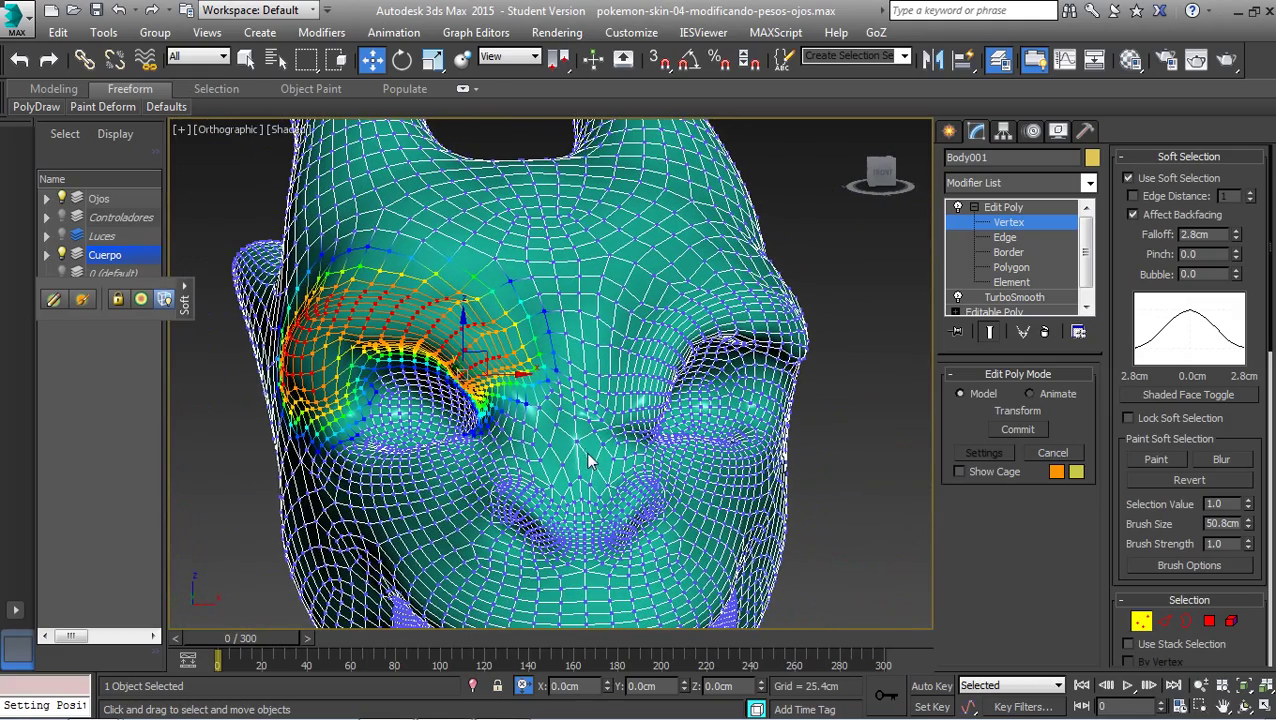
- Box-select the muzzle vertices and raise them roughly 0.75cm along Z
{"action": "scroll", "coordinate": [530, 430], "scroll_direction": "up", "scroll_amount": 2}
{"action": "scroll", "coordinate": [456, 441], "scroll_direction": "up", "scroll_amount": 2}
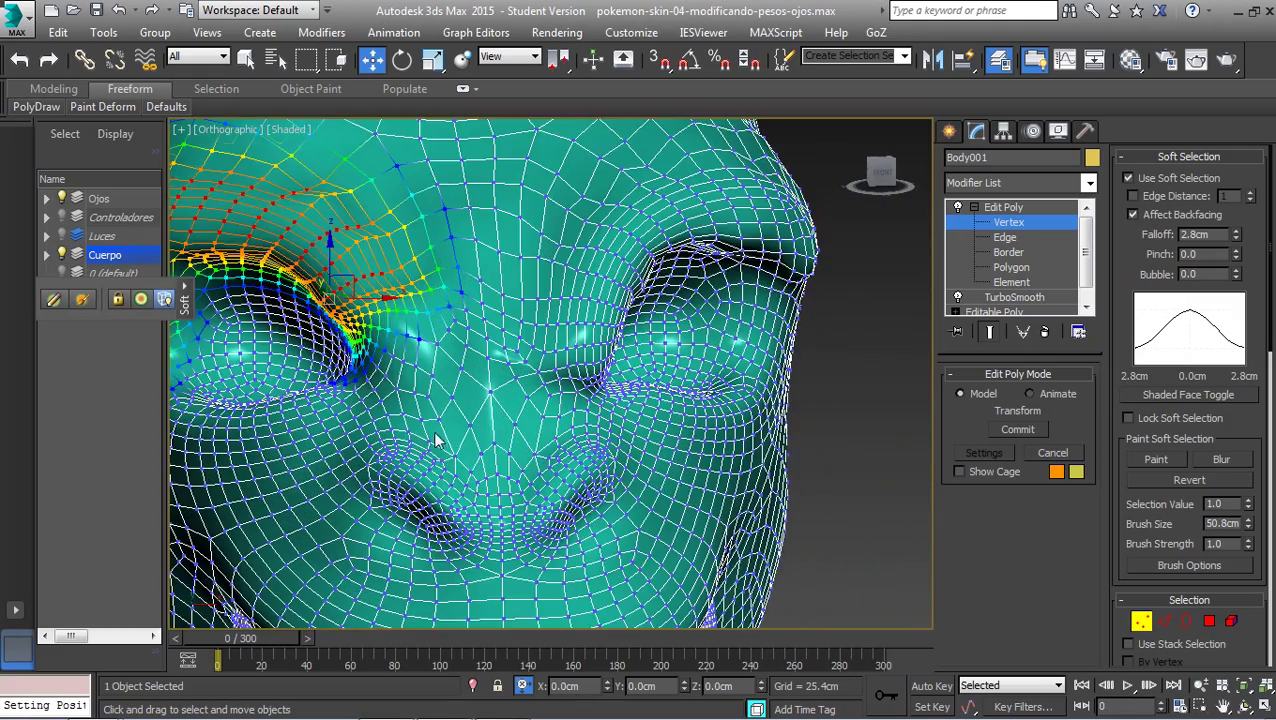
{"action": "middle_click_drag", "start_coordinate": [441, 433], "coordinate": [417, 430]}
{"action": "scroll", "coordinate": [417, 430], "scroll_direction": "up", "scroll_amount": 2}
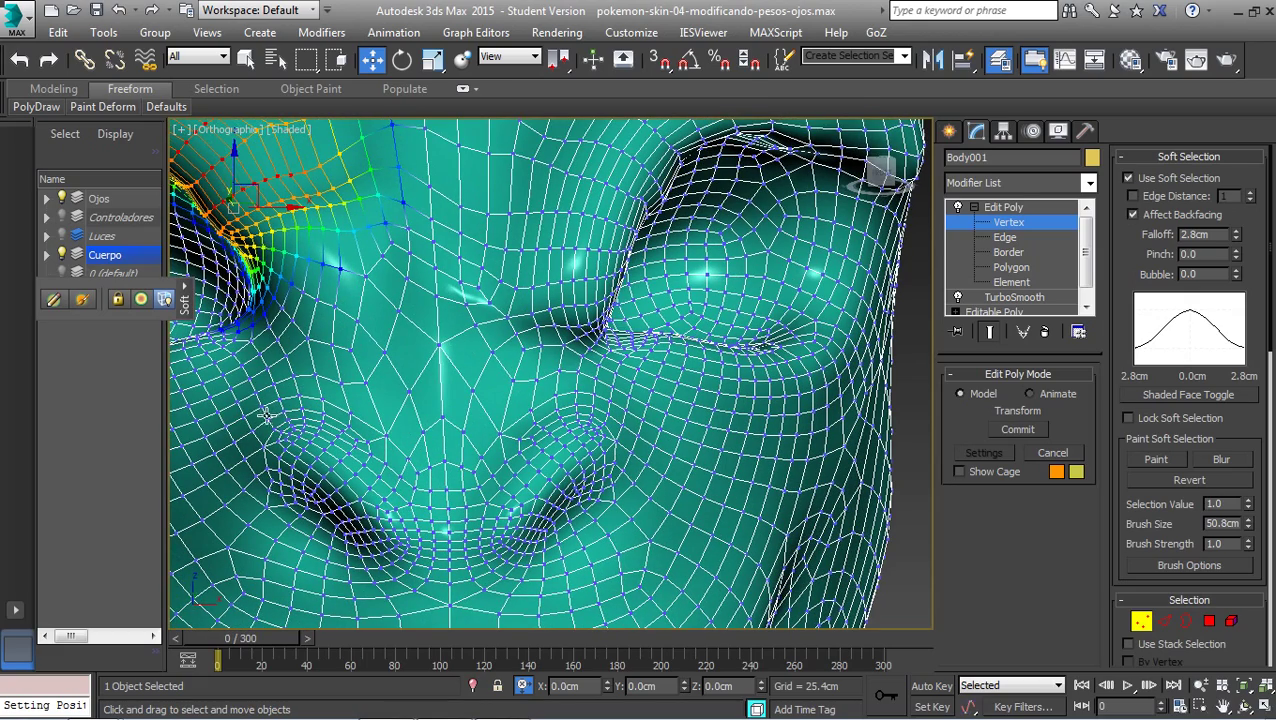
{"action": "mouse_move", "coordinate": [265, 432]}
{"action": "left_mouse_down"}
{"action": "mouse_move", "coordinate": [358, 445]}
{"action": "mouse_move", "coordinate": [597, 553]}
{"action": "left_mouse_up"}
{"action": "mouse_move", "coordinate": [500, 485]}
{"action": "middle_mouse_down", "text": "alt"}
{"action": "mouse_move", "coordinate": [460, 478]}
{"action": "mouse_move", "coordinate": [448, 458]}
{"action": "middle_mouse_up", "text": "alt"}
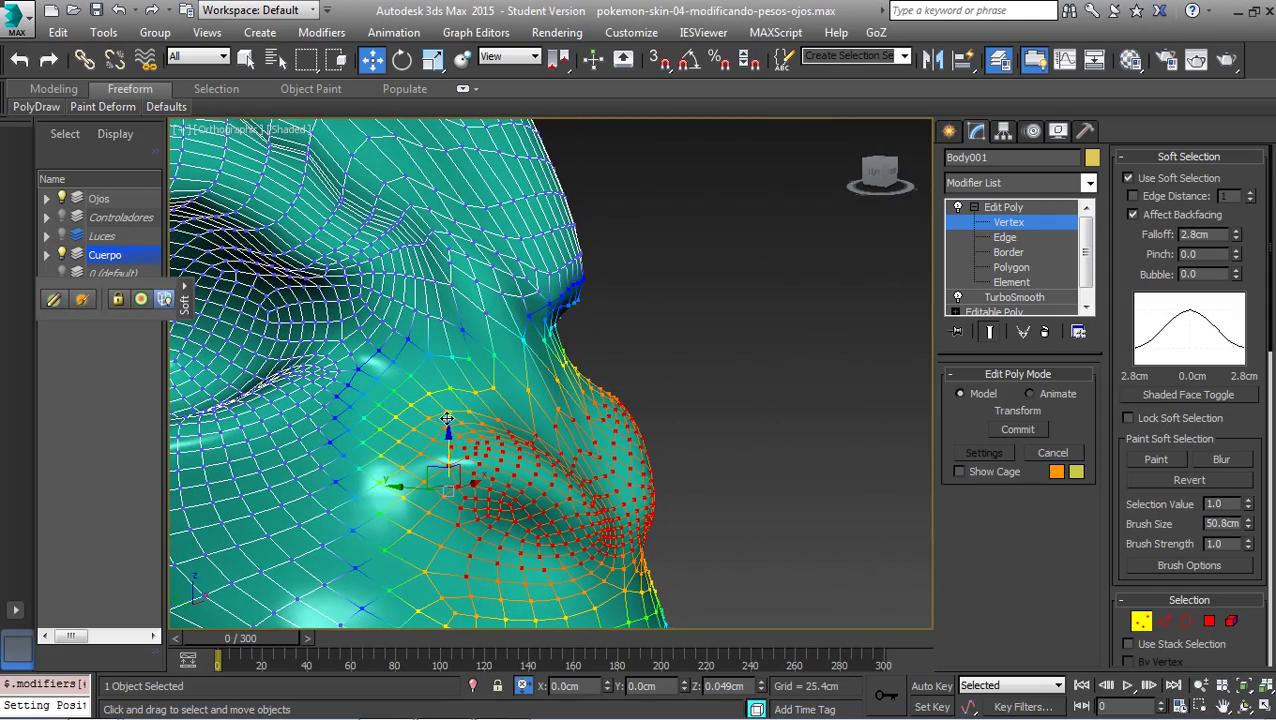
{"action": "left_click_drag", "start_coordinate": [447, 418], "coordinate": [437, 398]}
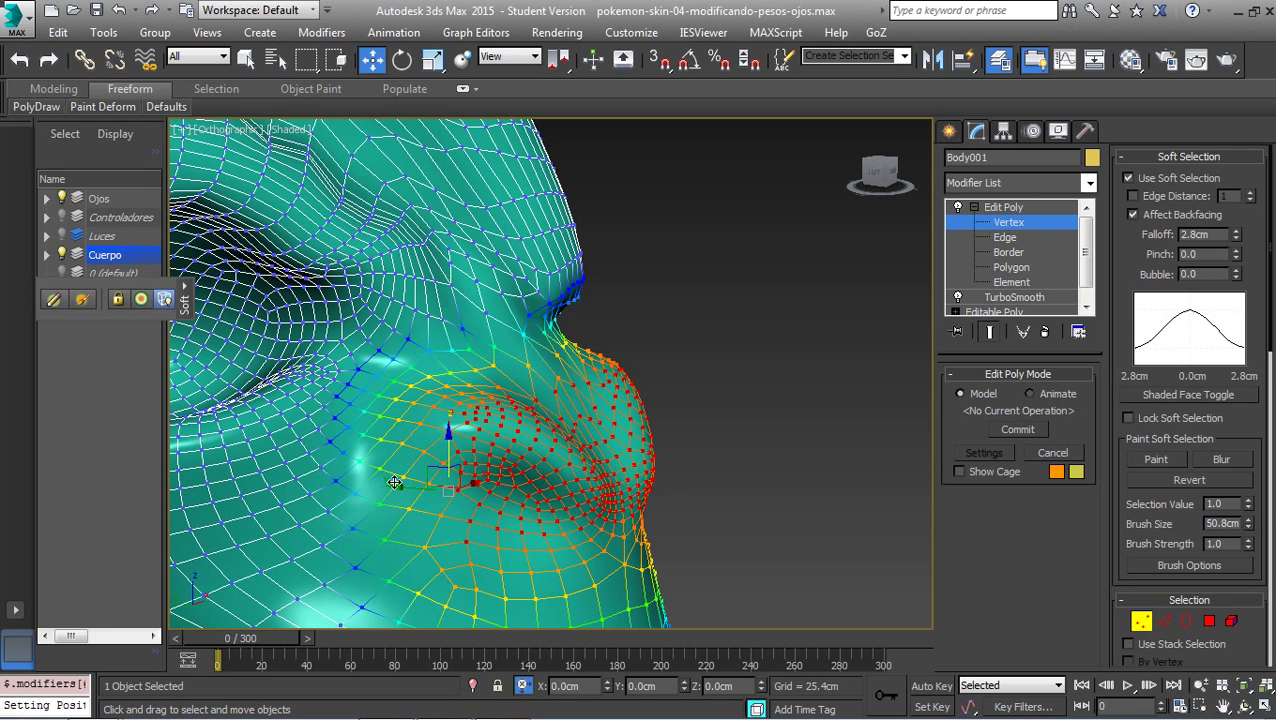
{"action": "left_click_drag", "start_coordinate": [381, 478], "coordinate": [380, 475]}
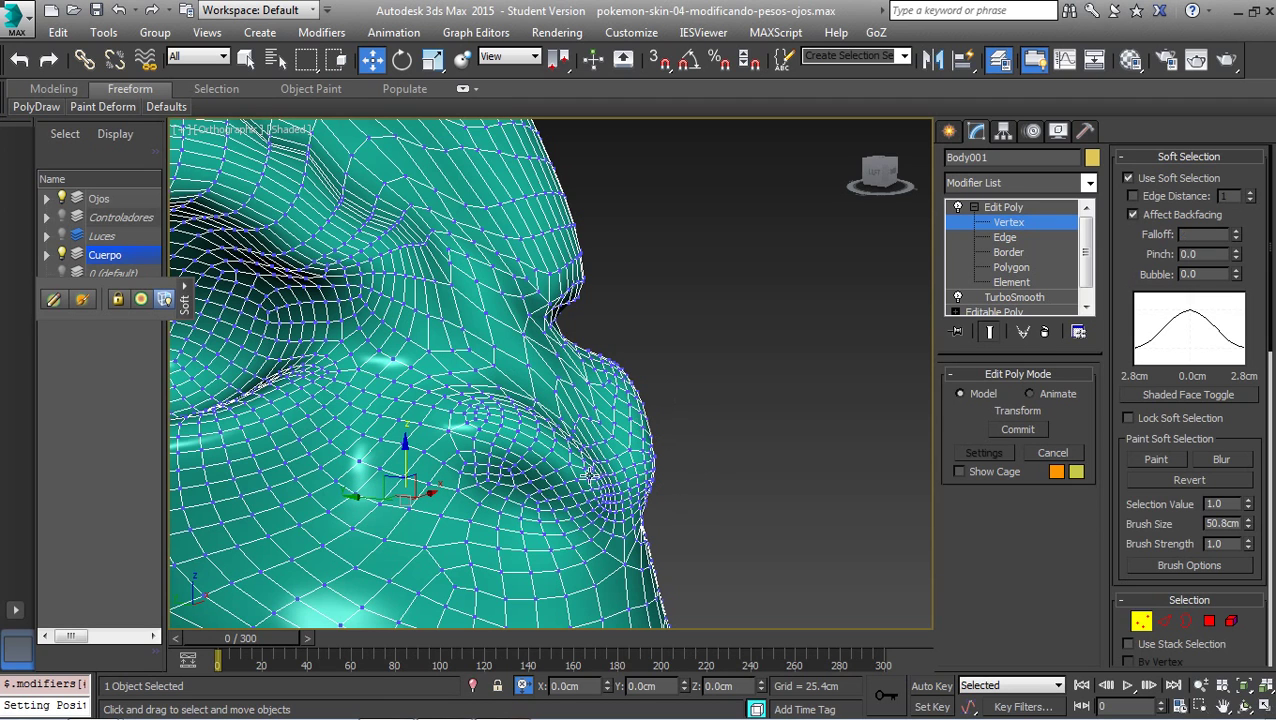
- Soft-select the vertices around the mouth and lift them about 0.5cm along Z
{"action": "mouse_move", "coordinate": [621, 495]}
{"action": "middle_mouse_down", "text": "alt"}
{"action": "mouse_move", "coordinate": [535, 460]}
{"action": "mouse_move", "coordinate": [546, 462]}
{"action": "middle_mouse_up", "text": "alt"}
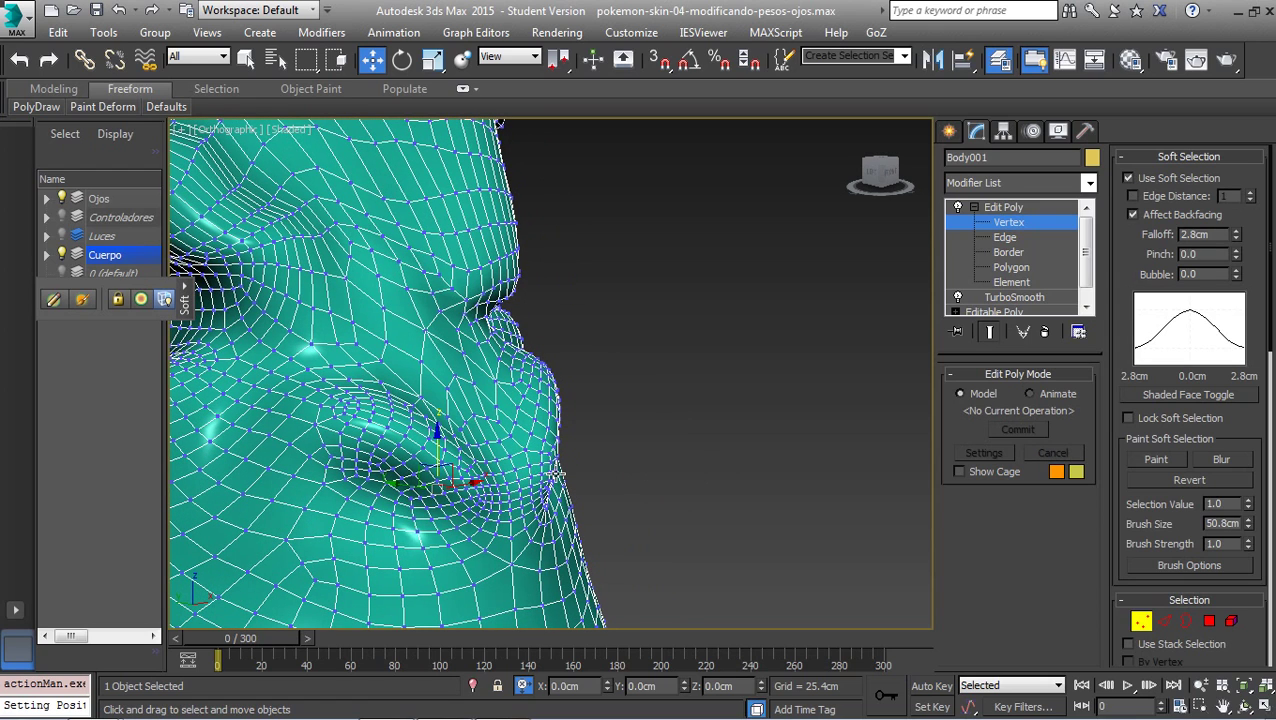
{"action": "right_click", "coordinate": [658, 441]}
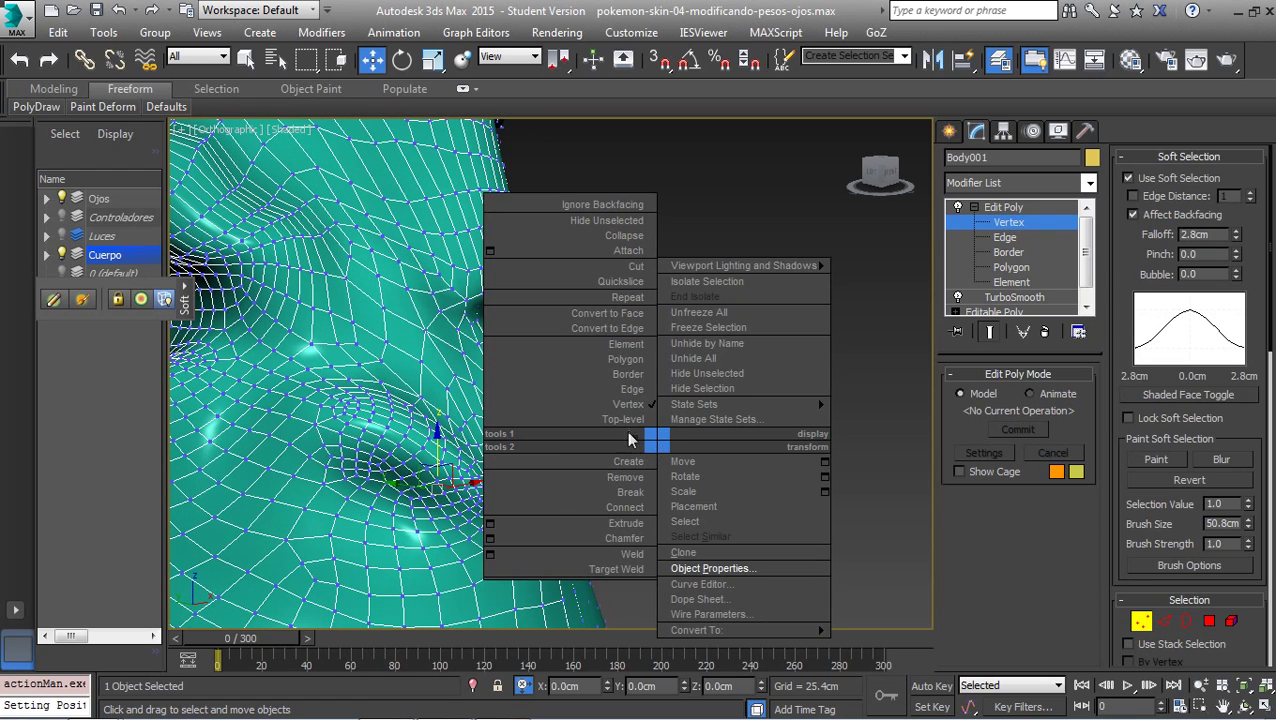
{"action": "left_click", "coordinate": [775, 199]}
{"action": "mouse_move", "coordinate": [592, 470]}
{"action": "middle_mouse_down", "text": "alt"}
{"action": "mouse_move", "coordinate": [721, 413]}
{"action": "mouse_move", "coordinate": [688, 437]}
{"action": "mouse_move", "coordinate": [520, 460]}
{"action": "mouse_move", "coordinate": [365, 420]}
{"action": "middle_mouse_up", "text": "alt"}
{"action": "scroll", "coordinate": [703, 417], "scroll_direction": "down", "scroll_amount": 3}
{"action": "scroll", "coordinate": [569, 457], "scroll_direction": "up", "scroll_amount": 3}
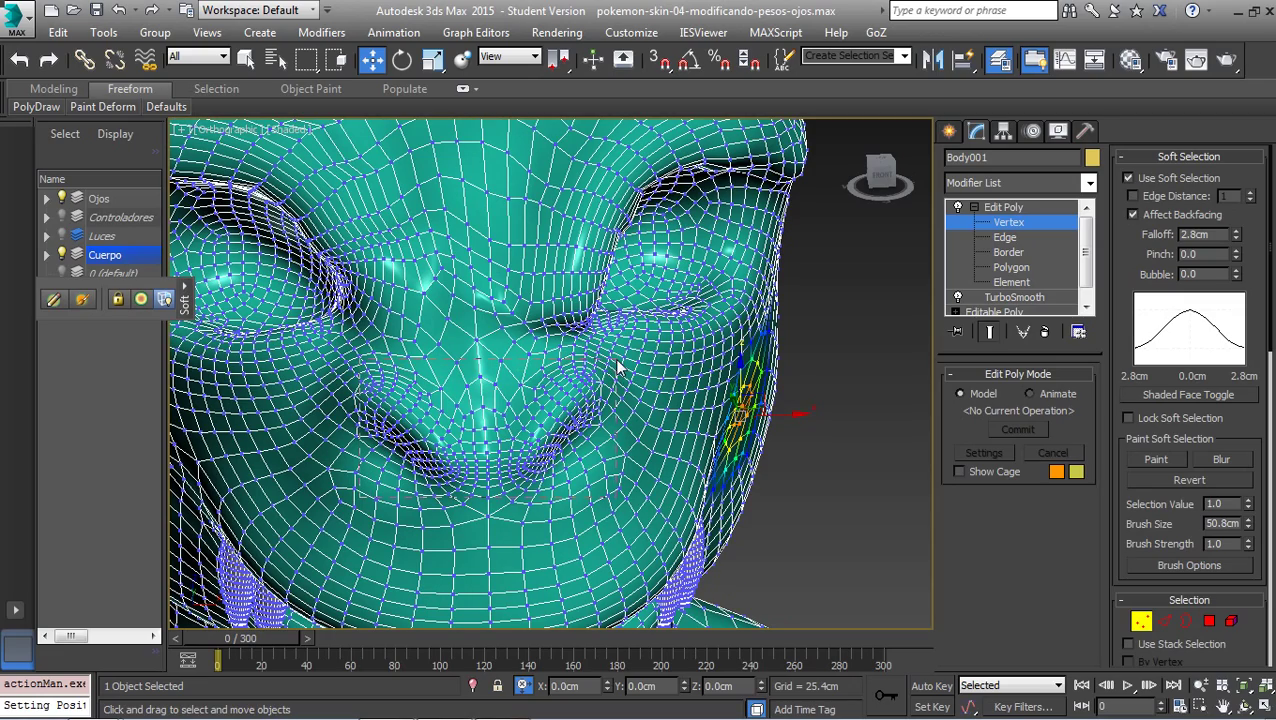
{"action": "key", "text": "ctrl+z"}
{"action": "middle_click_drag", "start_coordinate": [621, 441], "coordinate": [735, 416], "text": "alt"}
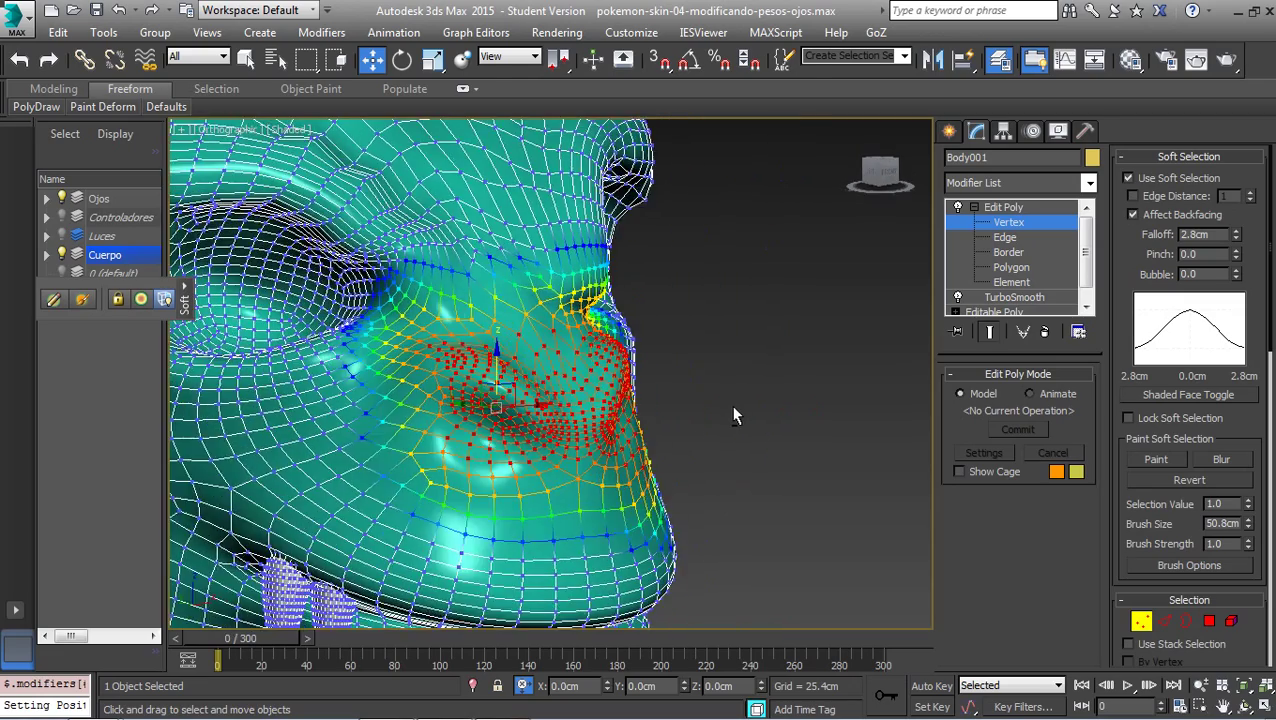
{"action": "left_click_drag", "start_coordinate": [498, 360], "coordinate": [501, 336]}
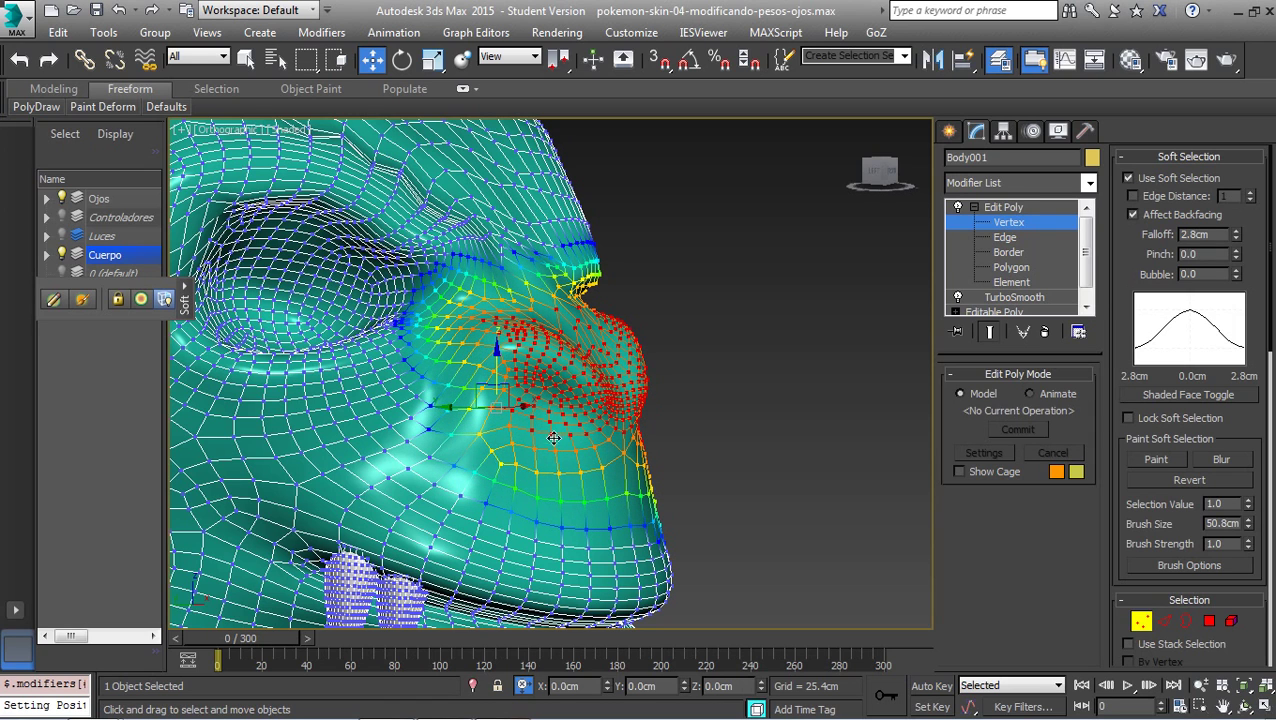
{"action": "middle_click_drag", "start_coordinate": [512, 451], "coordinate": [482, 451], "text": "alt"}
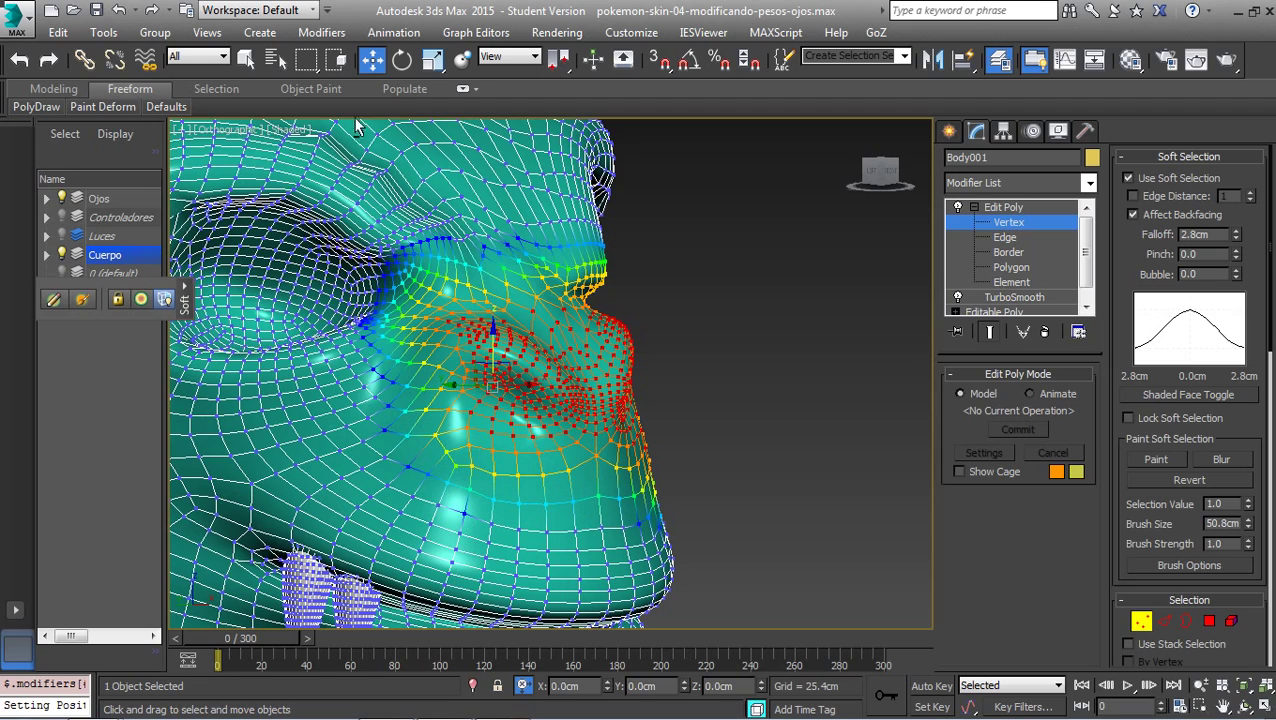
- Scale the soft-selected snout vertices along X (130) and view the face from the front
{"action": "left_click", "coordinate": [430, 60]}
{"action": "middle_click_drag", "start_coordinate": [528, 382], "coordinate": [493, 441], "text": "alt"}
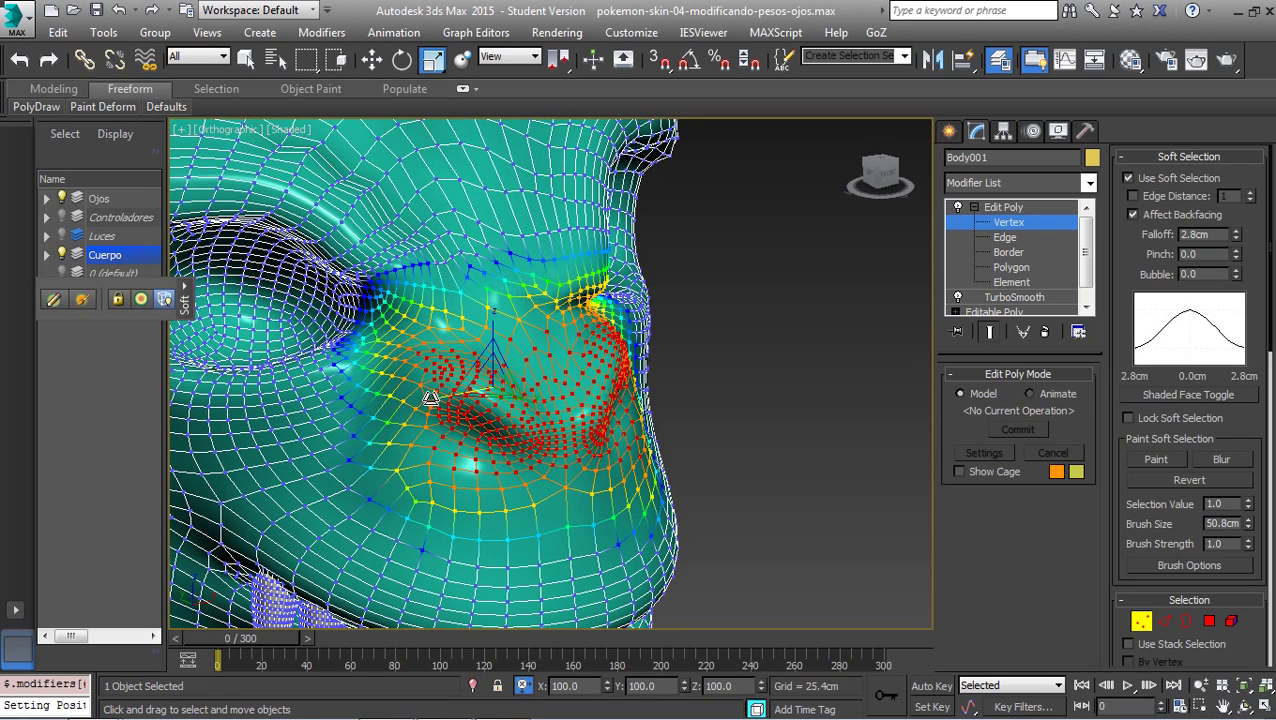
{"action": "mouse_move", "coordinate": [428, 400]}
{"action": "left_mouse_down"}
{"action": "mouse_move", "coordinate": [396, 402]}
{"action": "mouse_move", "coordinate": [407, 404]}
{"action": "left_mouse_up"}
{"action": "key", "text": "ctrl+z"}
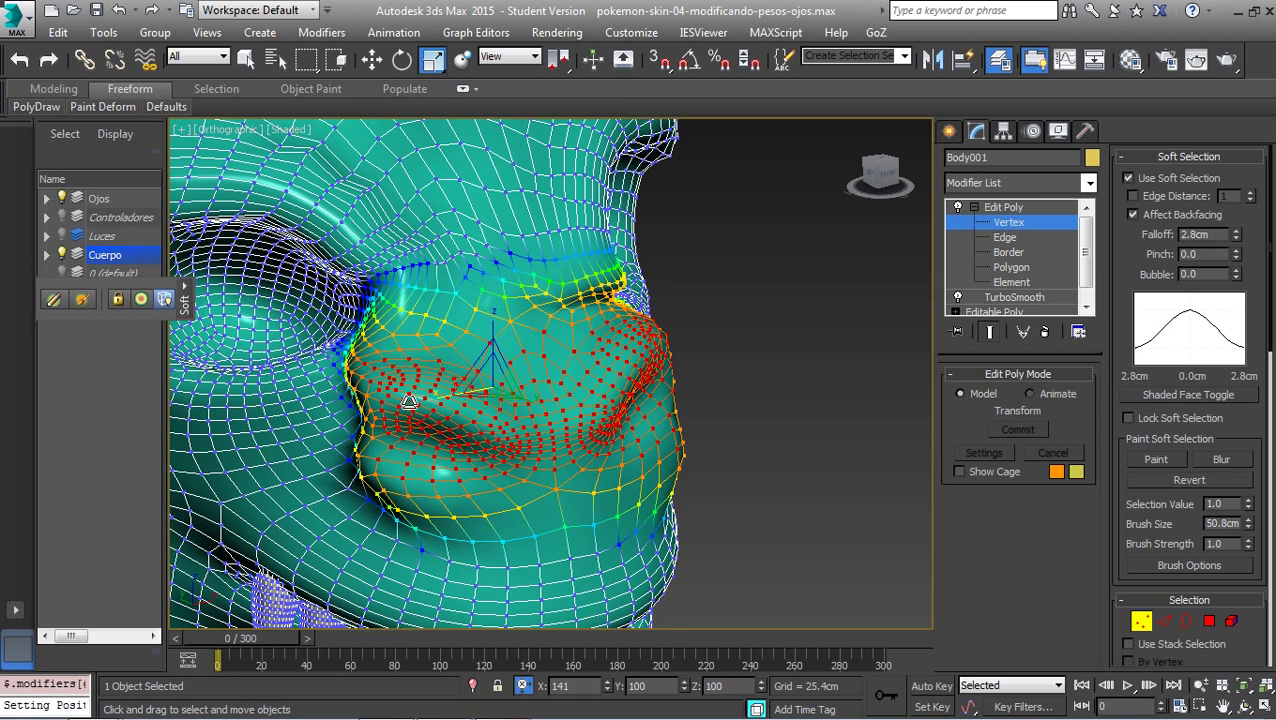
{"action": "key", "text": "ctrl+z"}
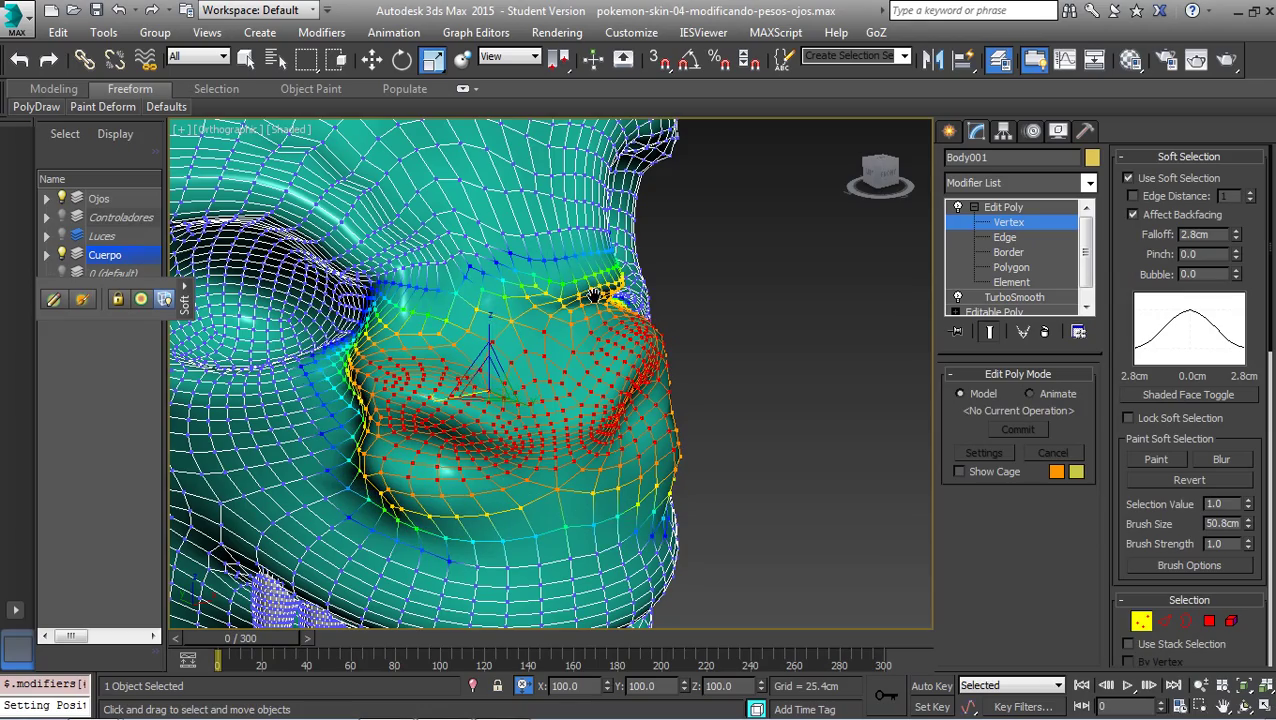
{"action": "mouse_move", "coordinate": [597, 394]}
{"action": "middle_mouse_down", "text": "alt"}
{"action": "mouse_move", "coordinate": [556, 425]}
{"action": "mouse_move", "coordinate": [521, 407]}
{"action": "mouse_move", "coordinate": [429, 449]}
{"action": "middle_mouse_up", "text": "alt"}
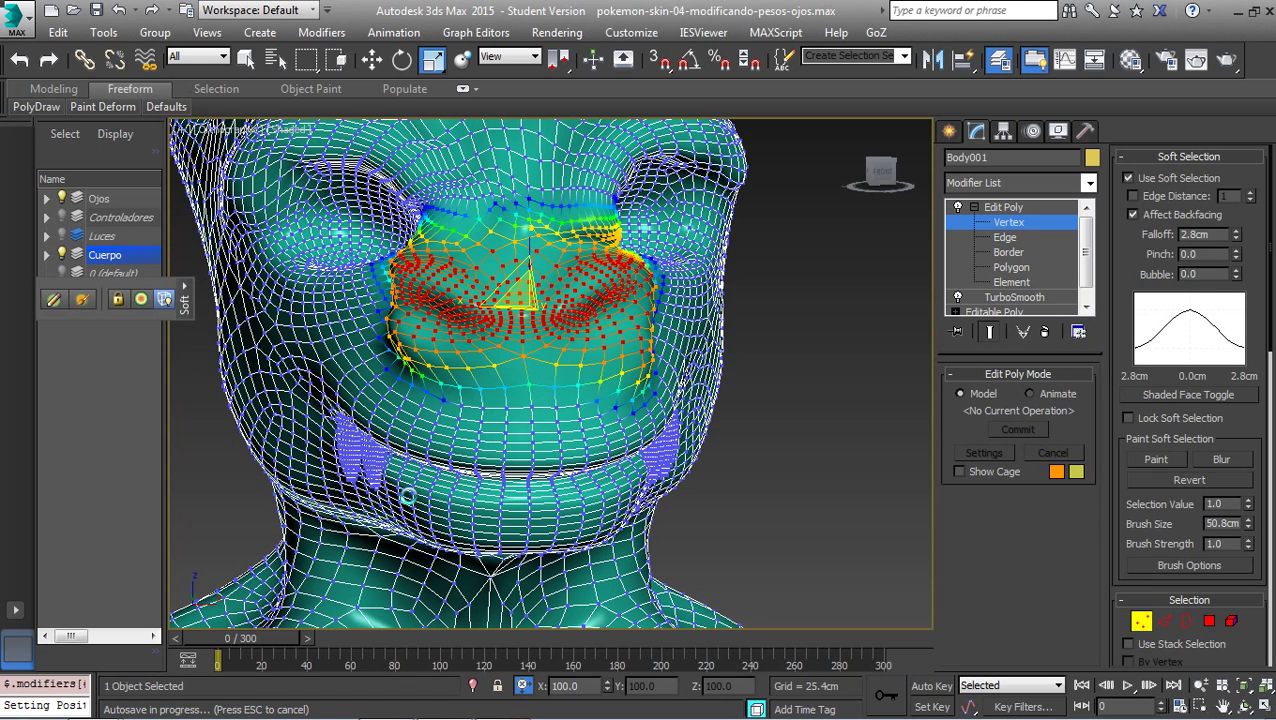
{"action": "left_click", "coordinate": [563, 455]}
{"action": "key", "text": "w"}
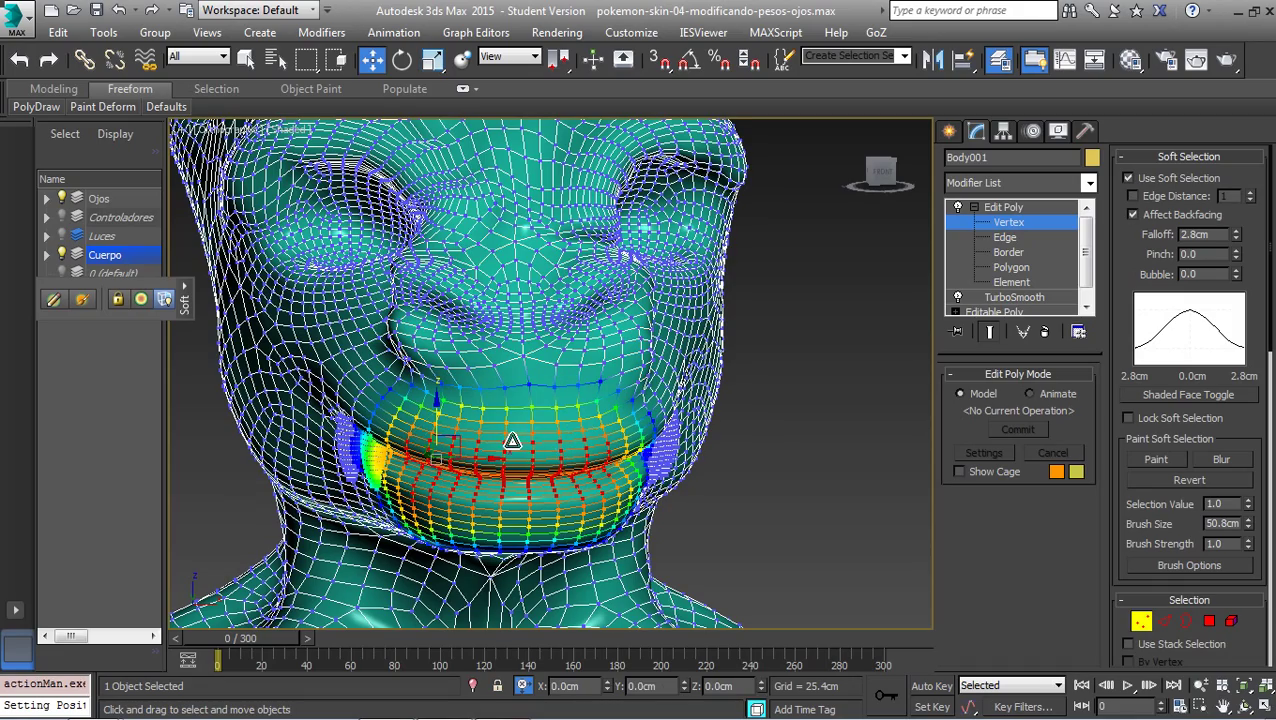
{"action": "mouse_move", "coordinate": [553, 449]}
{"action": "middle_mouse_down", "text": "alt"}
{"action": "mouse_move", "coordinate": [632, 449]}
{"action": "mouse_move", "coordinate": [568, 455]}
{"action": "middle_mouse_up", "text": "alt"}
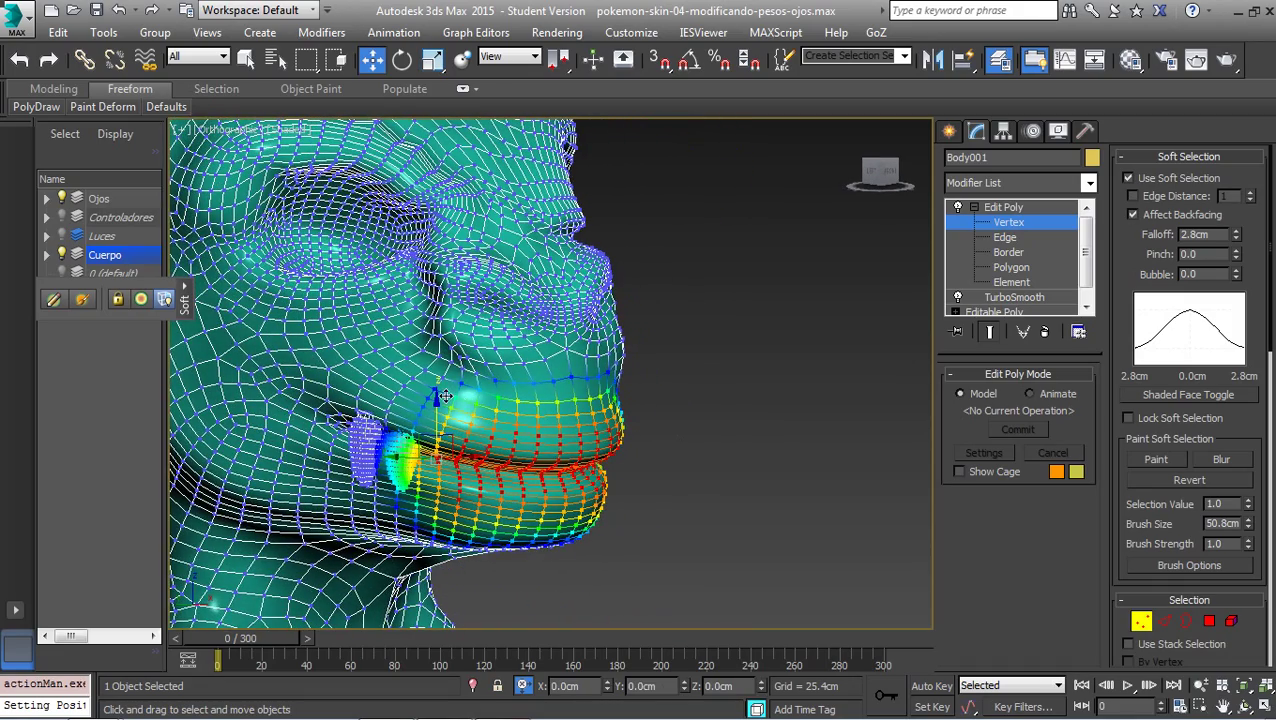
{"action": "left_click_drag", "start_coordinate": [437, 410], "coordinate": [440, 359]}
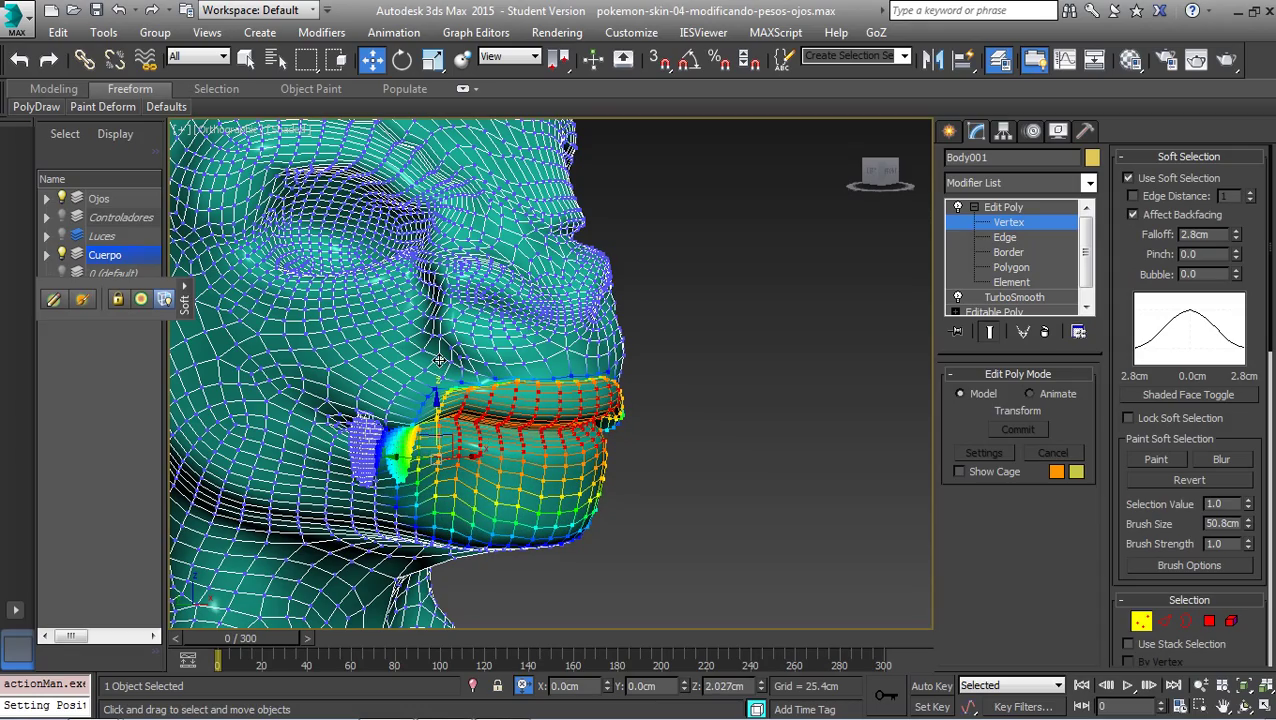
{"action": "mouse_move", "coordinate": [468, 499]}
{"action": "middle_mouse_down", "text": "alt"}
{"action": "mouse_move", "coordinate": [416, 511]}
{"action": "mouse_move", "coordinate": [469, 509]}
{"action": "middle_mouse_up", "text": "alt"}
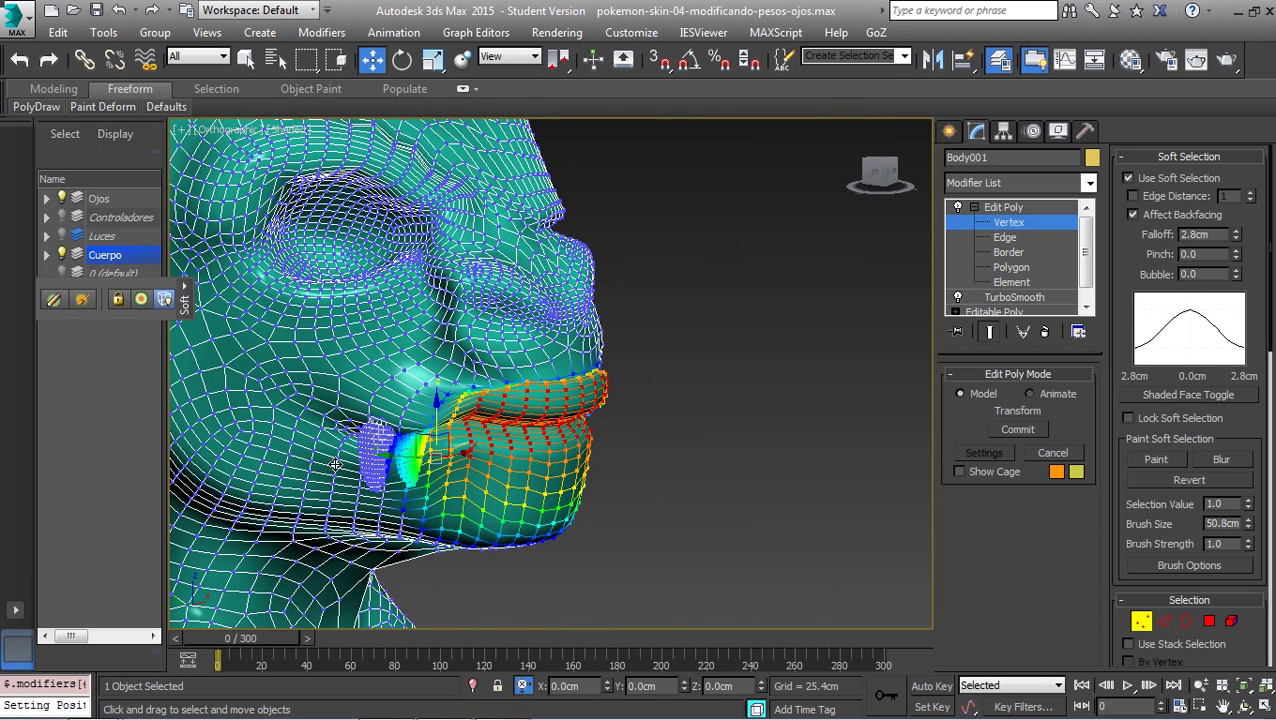
{"action": "key", "text": "ctrl+z"}
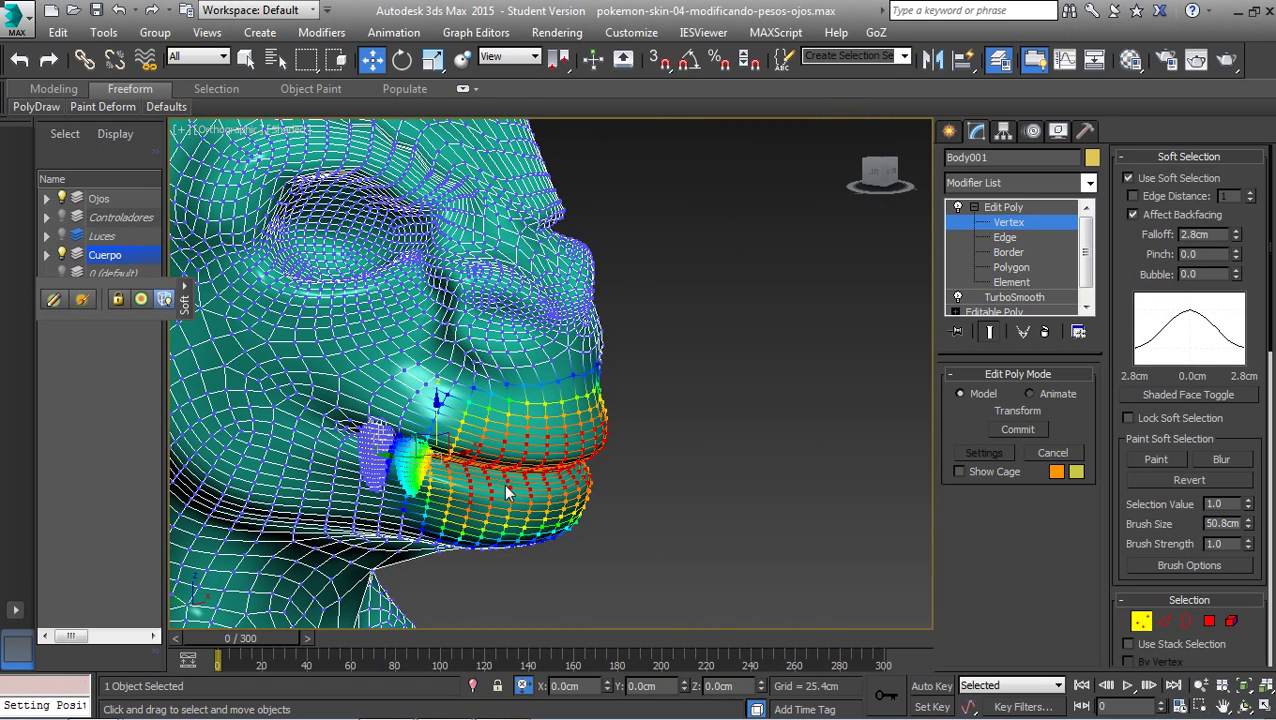
{"action": "key", "text": "ctrl+z"}
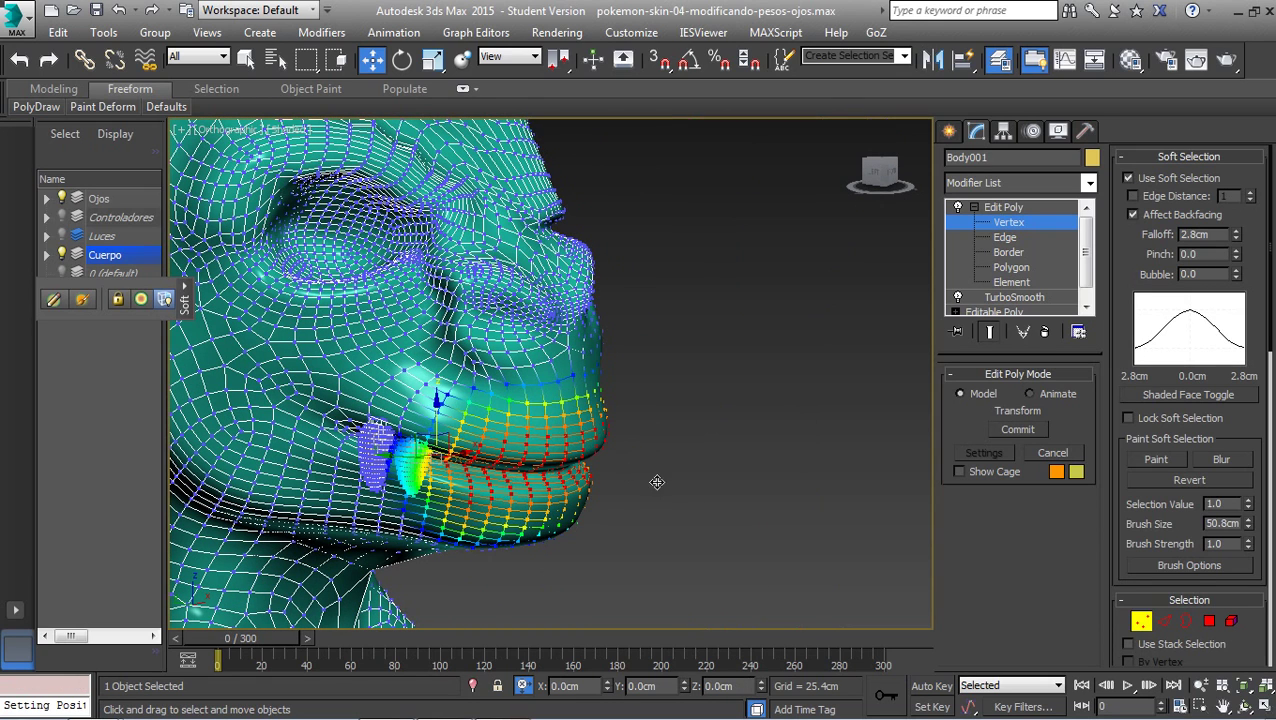
{"action": "middle_click_drag", "start_coordinate": [655, 481], "coordinate": [647, 492], "text": "alt"}
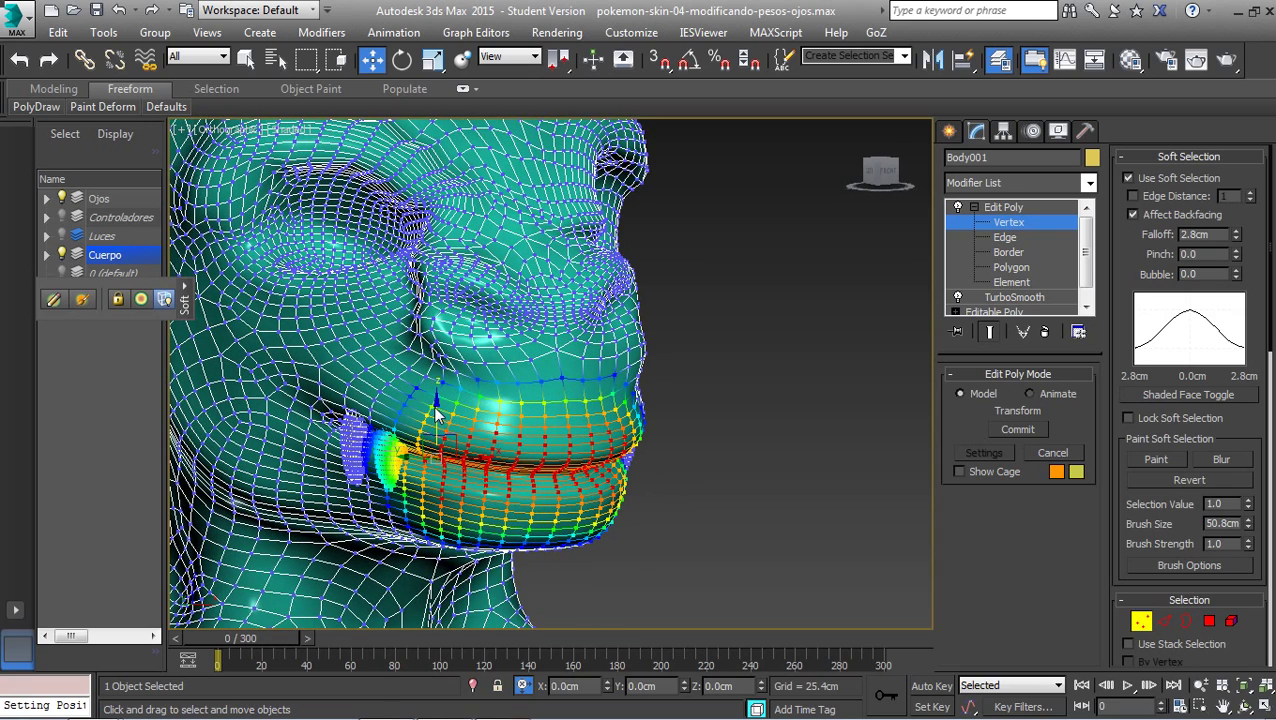
{"action": "left_click_drag", "start_coordinate": [436, 393], "coordinate": [430, 368]}
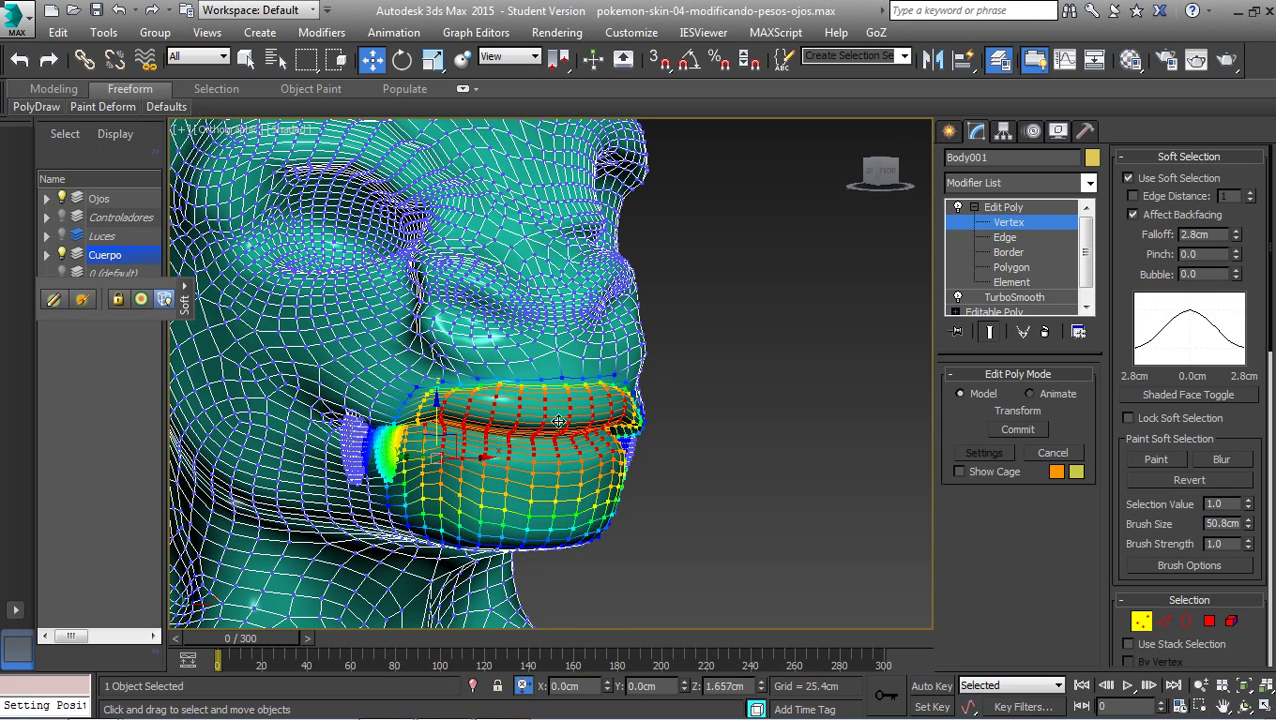
{"action": "key", "text": "ctrl+z"}
{"action": "left_click", "coordinate": [778, 411]}
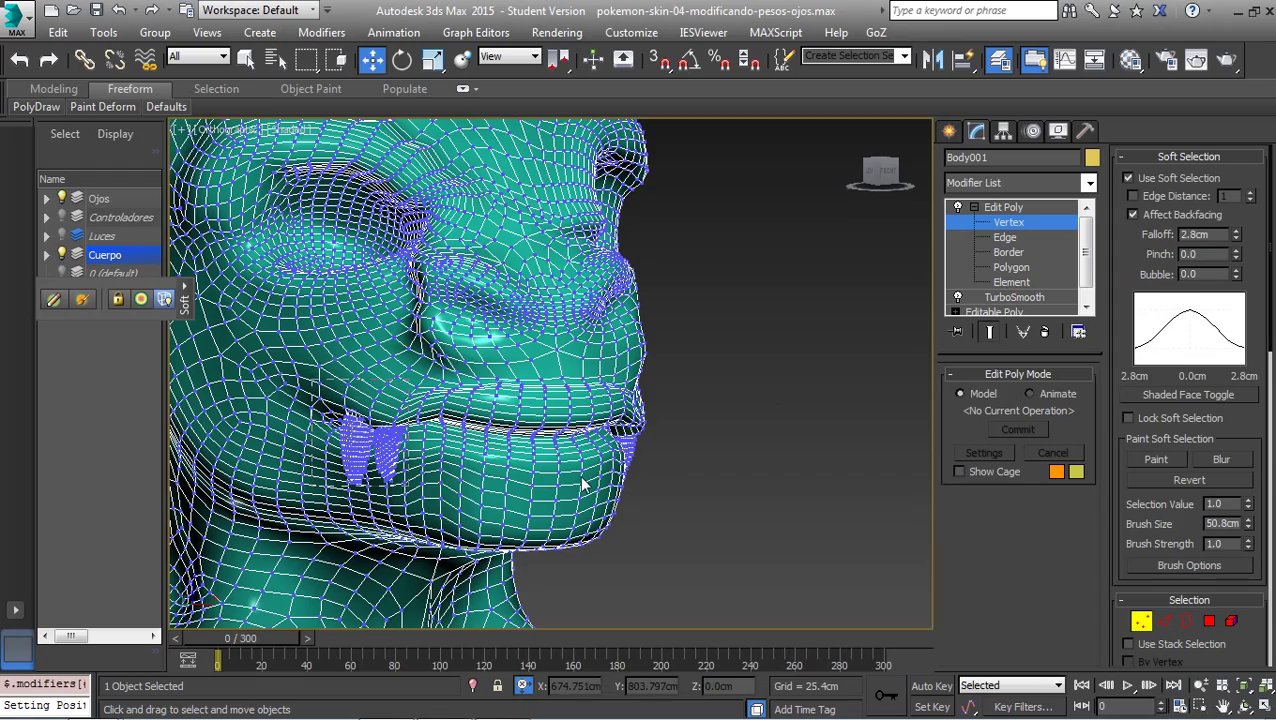
- Step back through undo to restore the upper-lip vertex selection
{"action": "key", "text": "ctrl+z"}
{"action": "middle_click_drag", "start_coordinate": [507, 480], "coordinate": [505, 438], "text": "alt"}
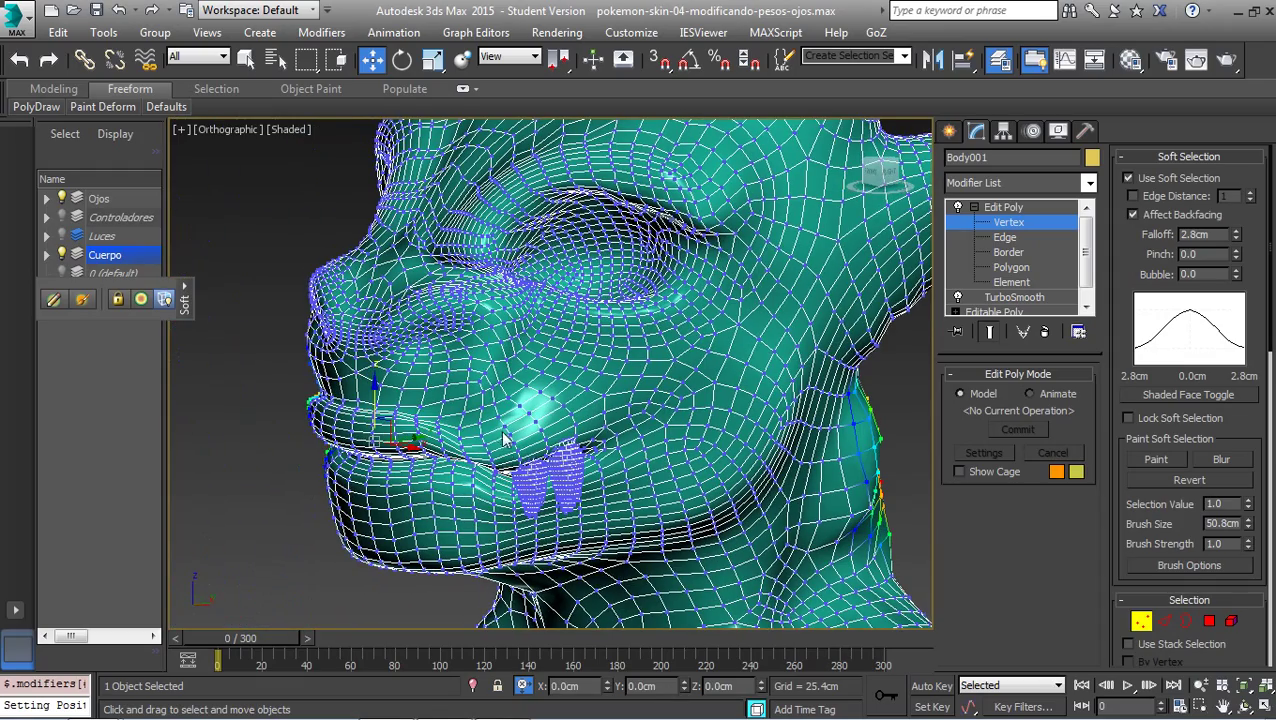
{"action": "key", "text": "ctrl+z"}
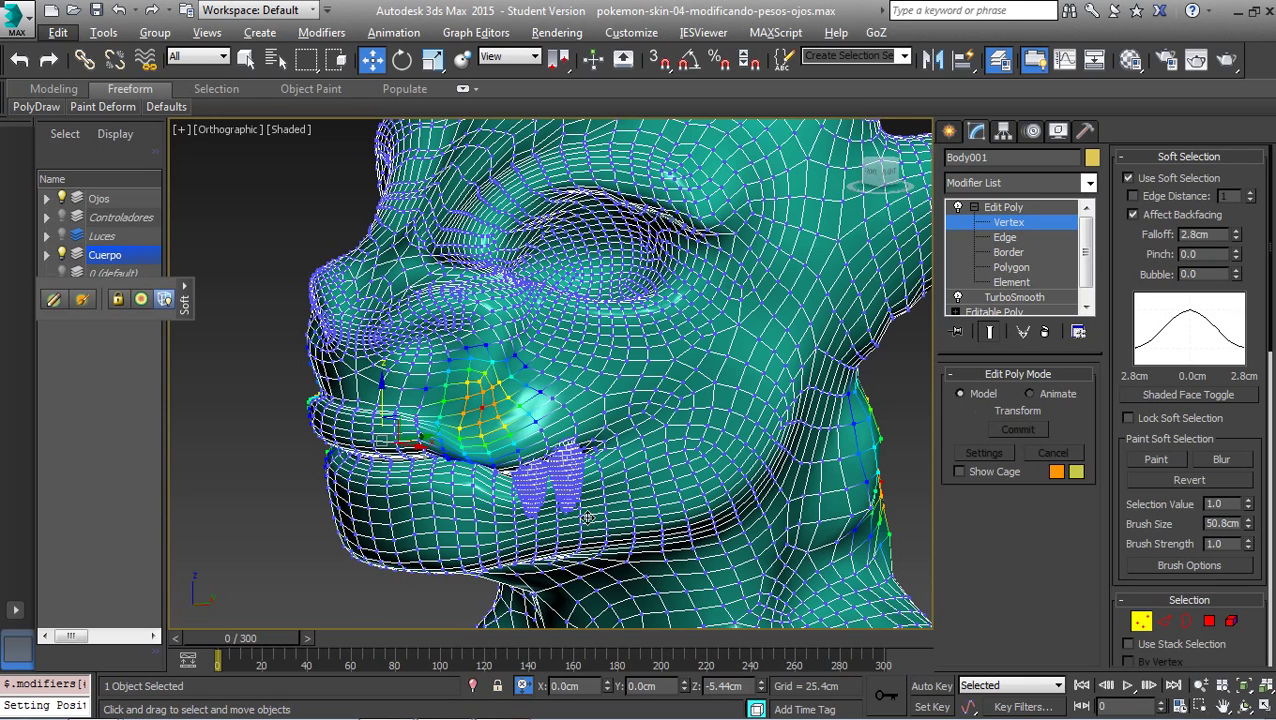
{"action": "key", "text": "ctrl+z"}
{"action": "key", "text": "ctrl+z"}
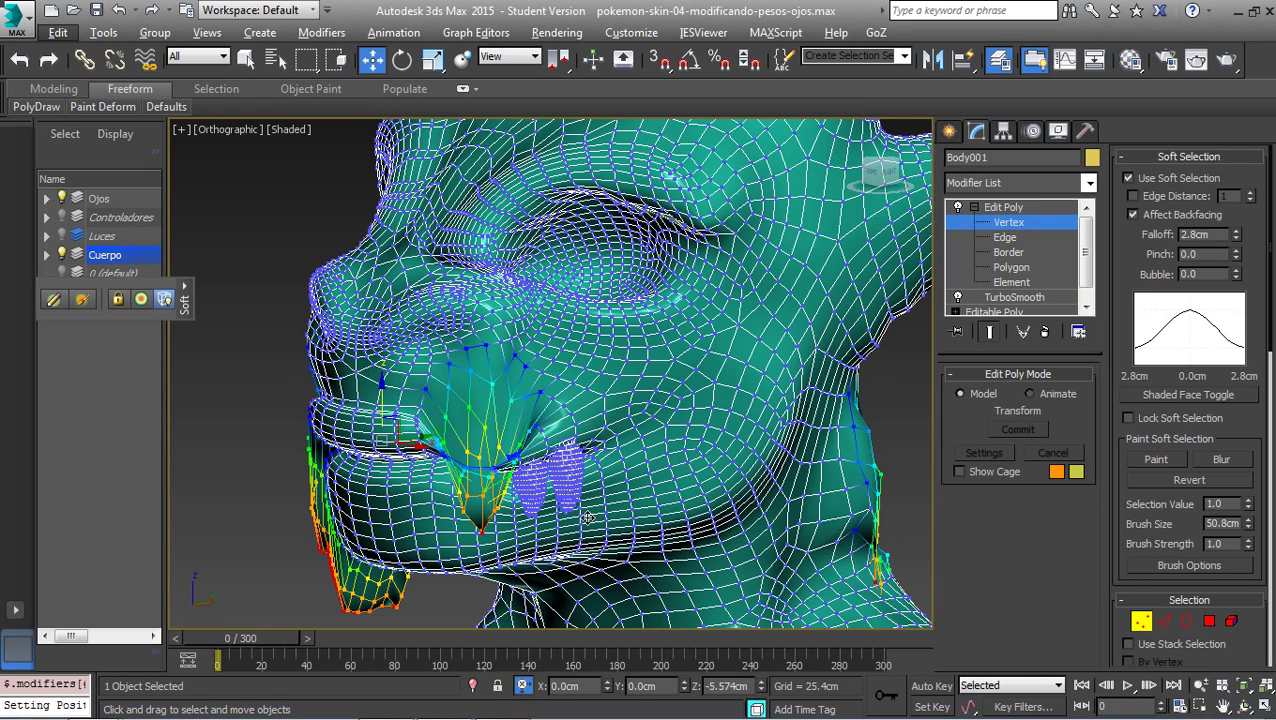
{"action": "key", "text": "ctrl+z"}
{"action": "key", "text": "ctrl+z"}
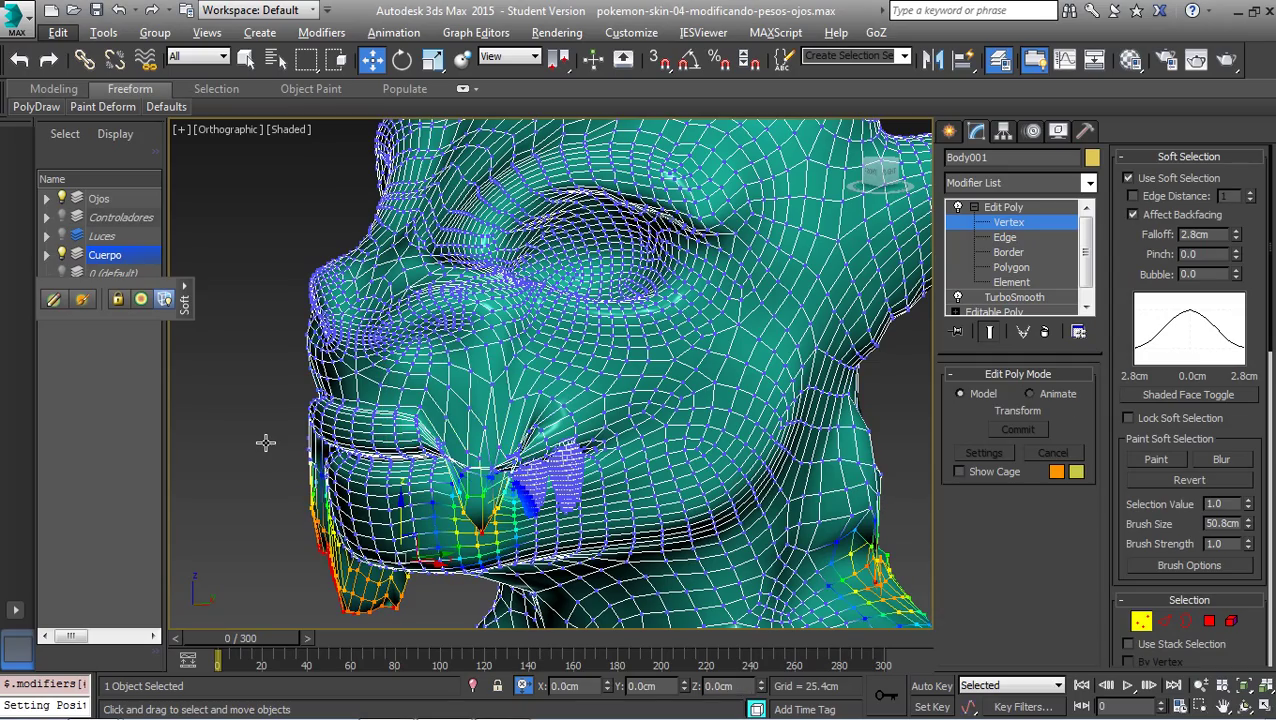
{"action": "right_click", "coordinate": [265, 443]}
- Raise the soft-selected upper-lip vertices about 2cm along Z into a bulge beside the mouth
{"action": "mouse_move", "coordinate": [595, 464]}
{"action": "middle_mouse_down", "text": "alt"}
{"action": "mouse_move", "coordinate": [636, 478]}
{"action": "mouse_move", "coordinate": [624, 470]}
{"action": "middle_mouse_up", "text": "alt"}
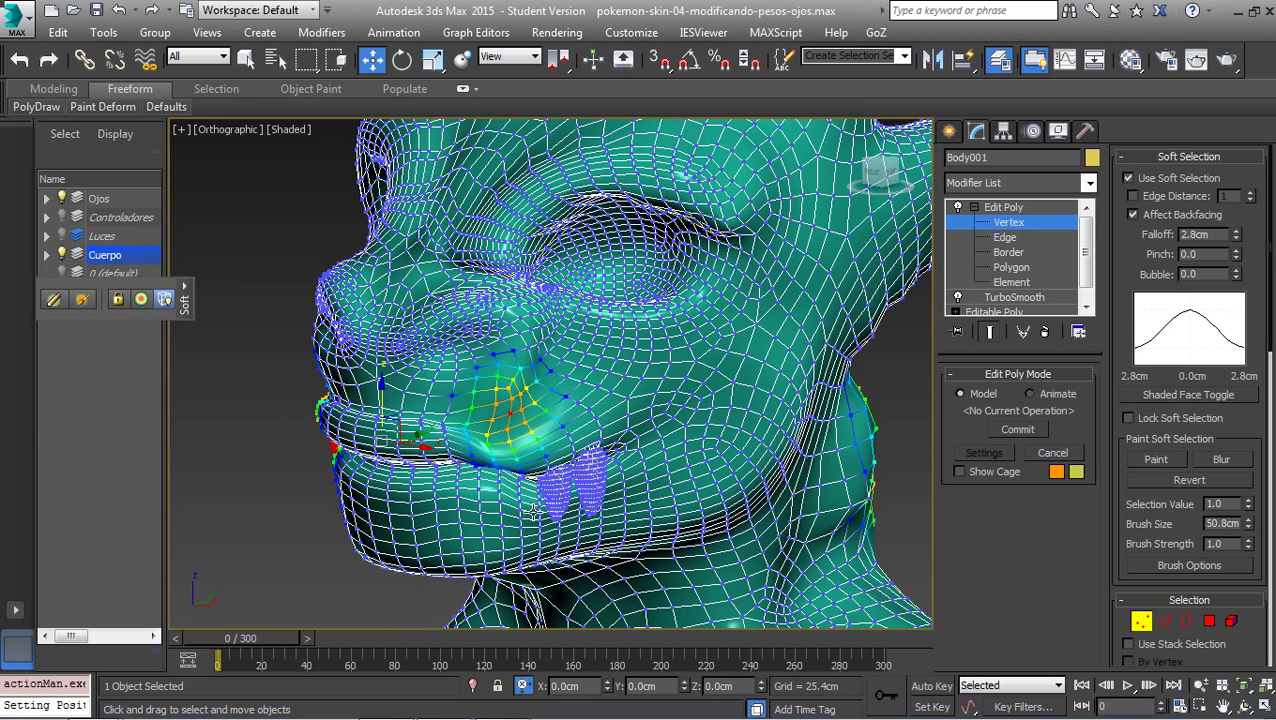
{"action": "mouse_move", "coordinate": [535, 512]}
{"action": "middle_mouse_down", "text": "alt"}
{"action": "mouse_move", "coordinate": [595, 512]}
{"action": "mouse_move", "coordinate": [492, 524]}
{"action": "middle_mouse_up", "text": "alt"}
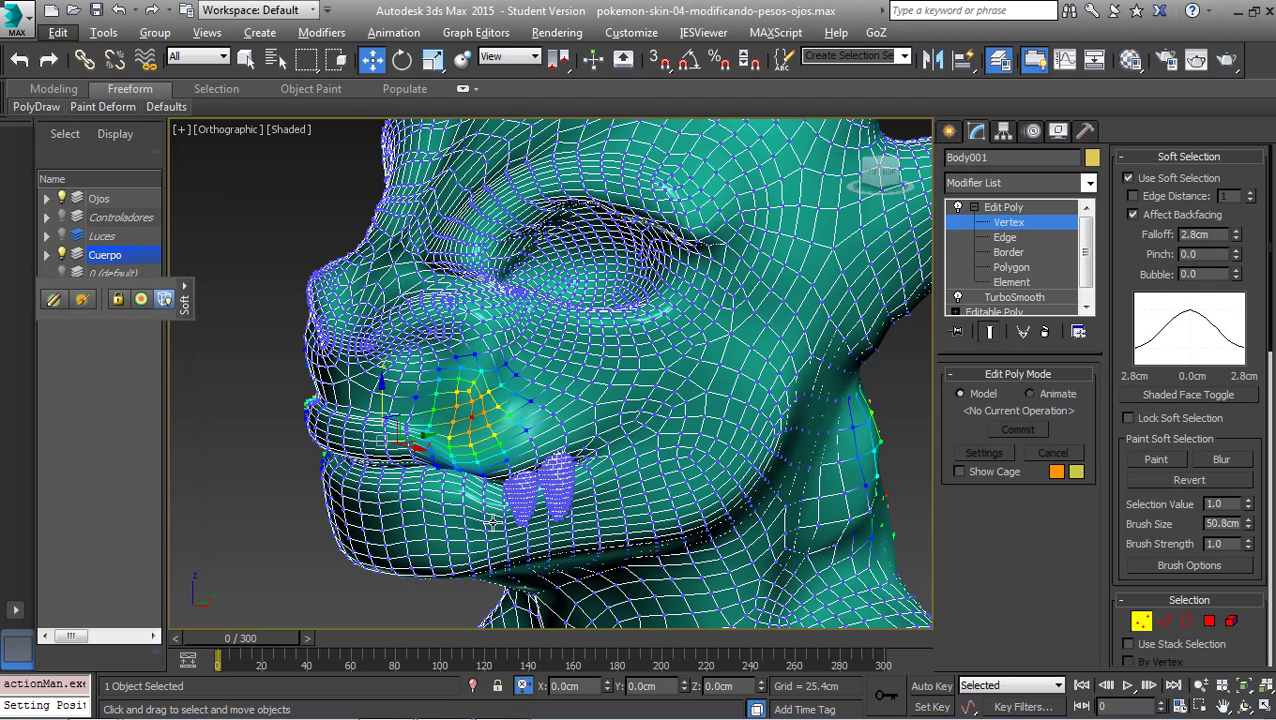
{"action": "mouse_move", "coordinate": [517, 442]}
{"action": "left_mouse_down"}
{"action": "mouse_move", "coordinate": [574, 405]}
{"action": "mouse_move", "coordinate": [582, 481]}
{"action": "mouse_move", "coordinate": [557, 481]}
{"action": "left_mouse_up"}
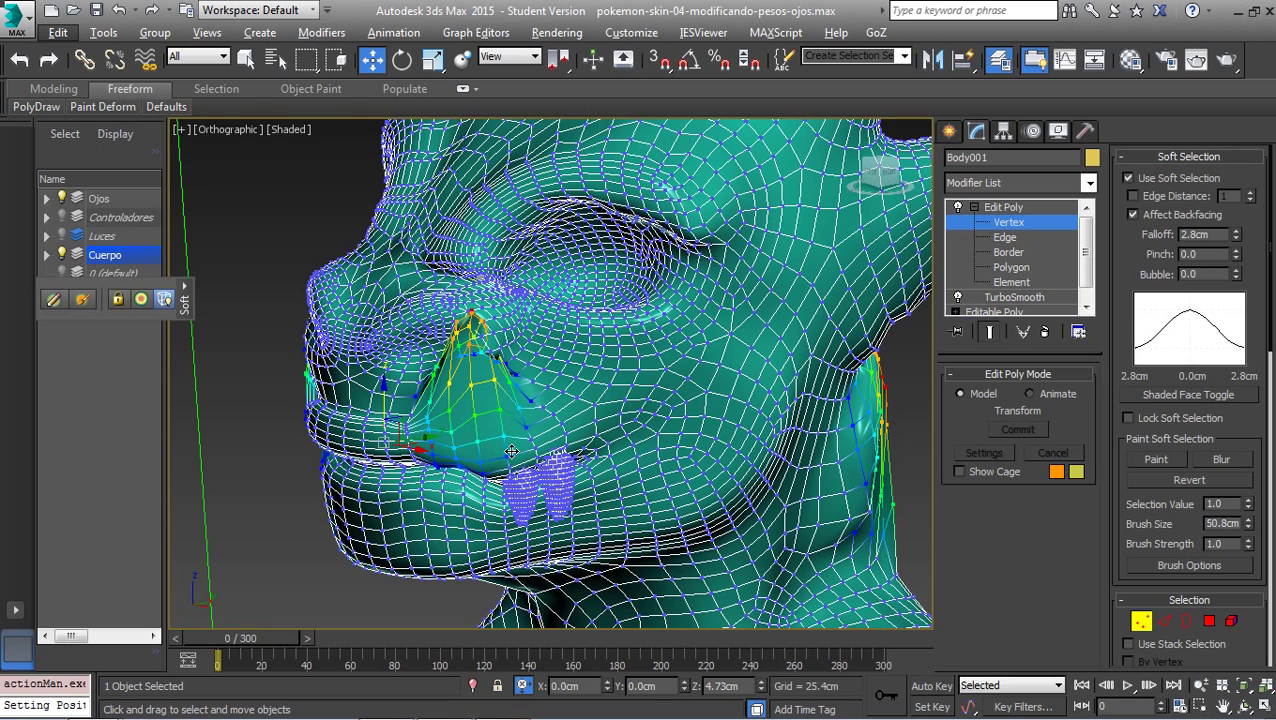
{"action": "left_click_drag", "start_coordinate": [497, 482], "coordinate": [561, 486]}
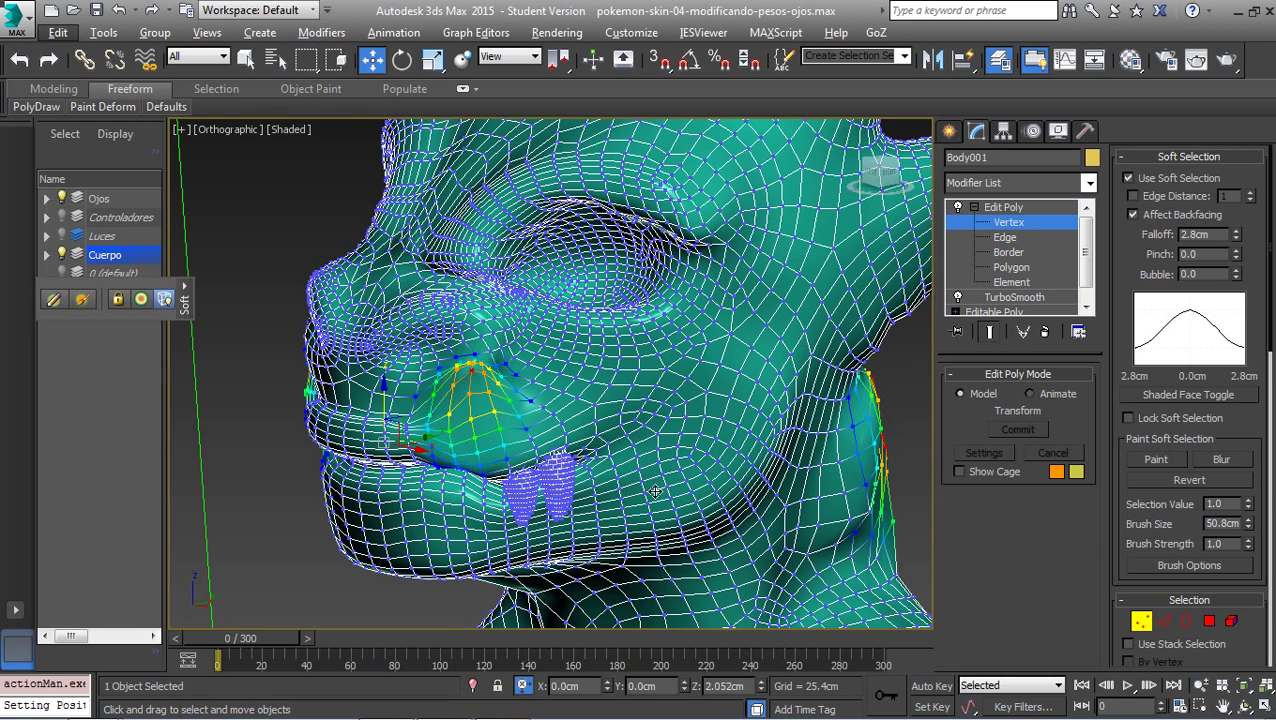
{"action": "scroll", "coordinate": [561, 486], "scroll_direction": "down", "scroll_amount": 10}
- Zoom out, drag the soft-selected head vertices up along Z, then zoom back in on the head
{"action": "scroll", "coordinate": [612, 454], "scroll_direction": "down", "scroll_amount": 3}
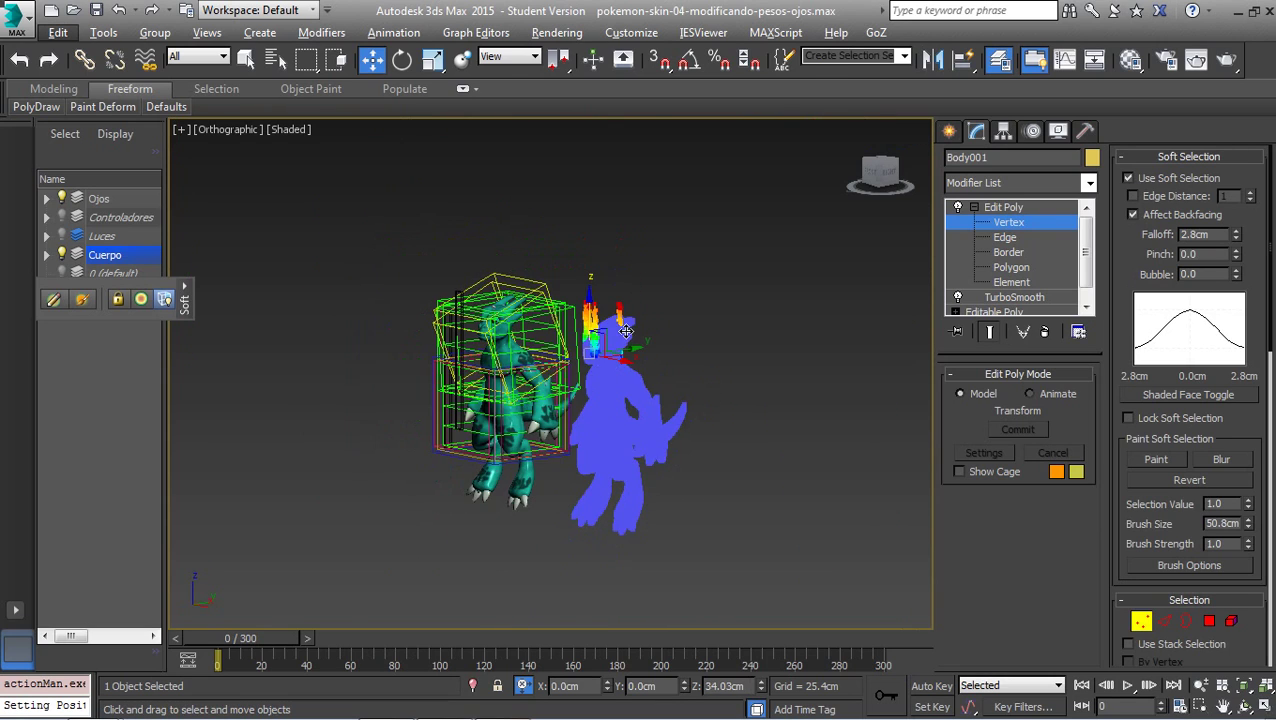
{"action": "middle_click_drag", "start_coordinate": [608, 340], "coordinate": [603, 350], "text": "alt"}
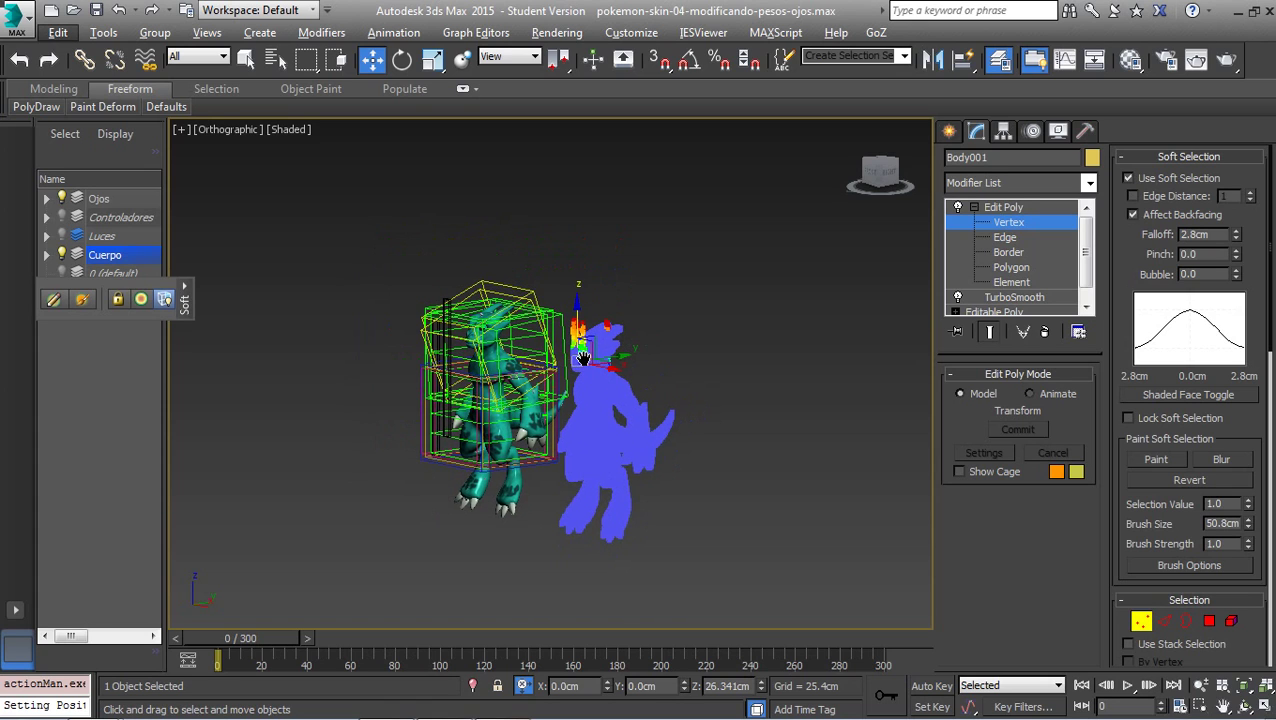
{"action": "left_click", "coordinate": [603, 350]}
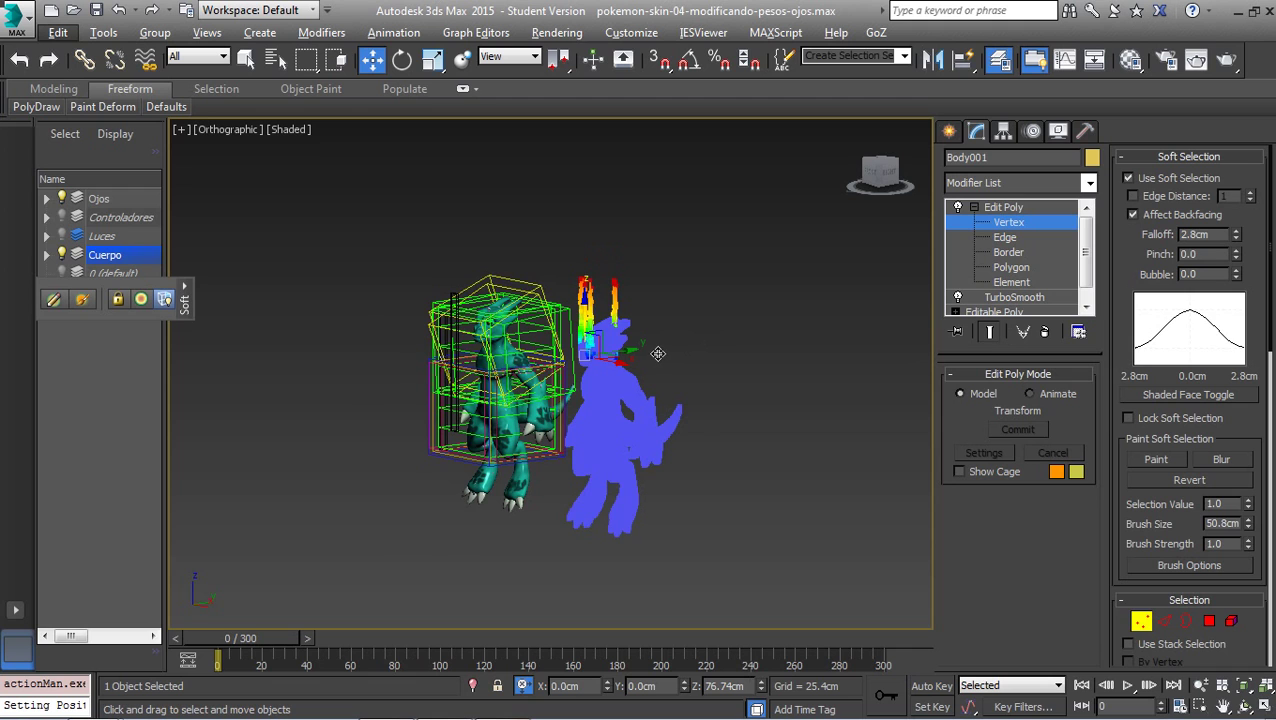
{"action": "scroll", "coordinate": [658, 353], "scroll_direction": "up", "scroll_amount": 1}
{"action": "scroll", "coordinate": [691, 337], "scroll_direction": "up", "scroll_amount": 3}
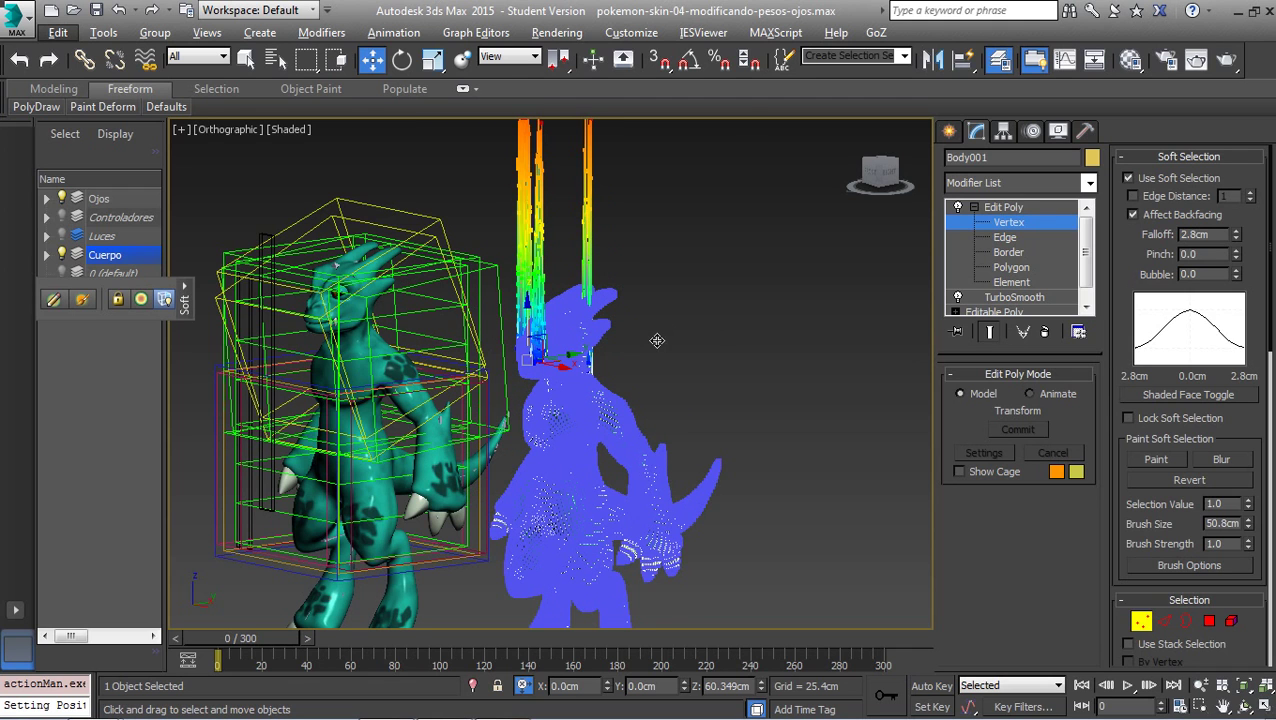
{"action": "scroll", "coordinate": [654, 344], "scroll_direction": "up", "scroll_amount": 2}
{"action": "scroll", "coordinate": [640, 348], "scroll_direction": "up", "scroll_amount": 1}
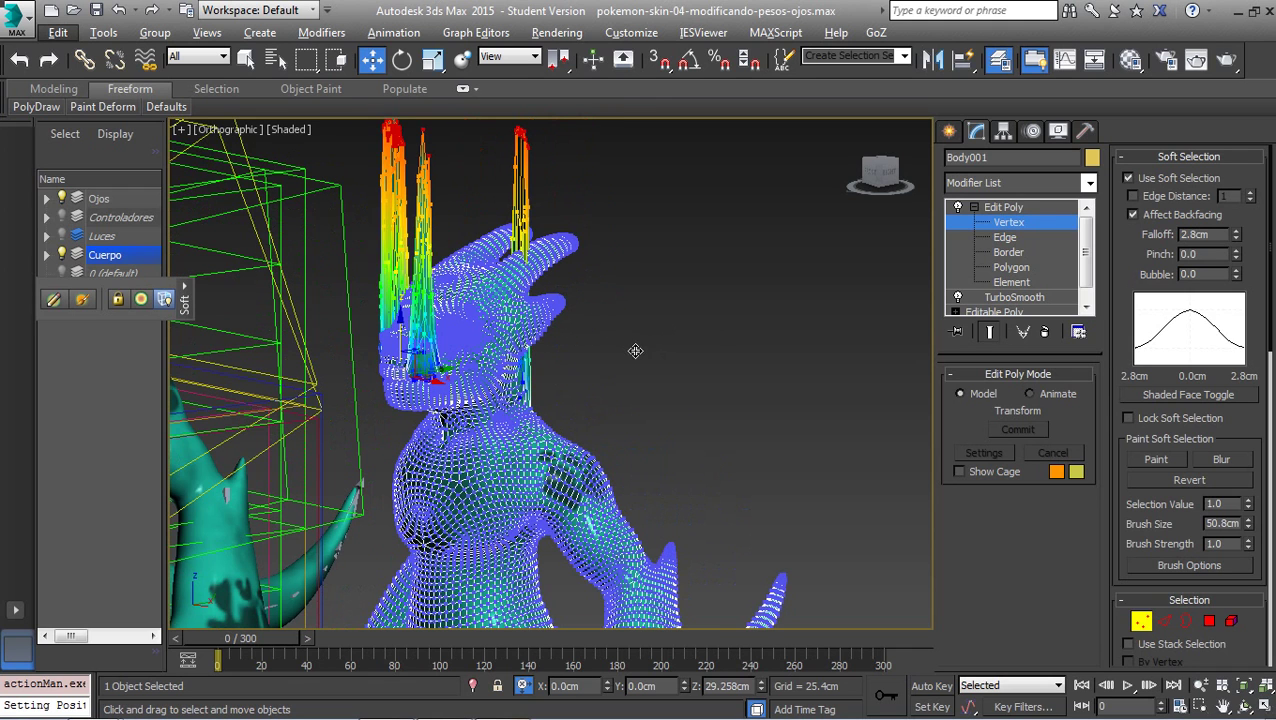
{"action": "scroll", "coordinate": [567, 379], "scroll_direction": "up", "scroll_amount": 1}
{"action": "scroll", "coordinate": [589, 380], "scroll_direction": "up", "scroll_amount": 1}
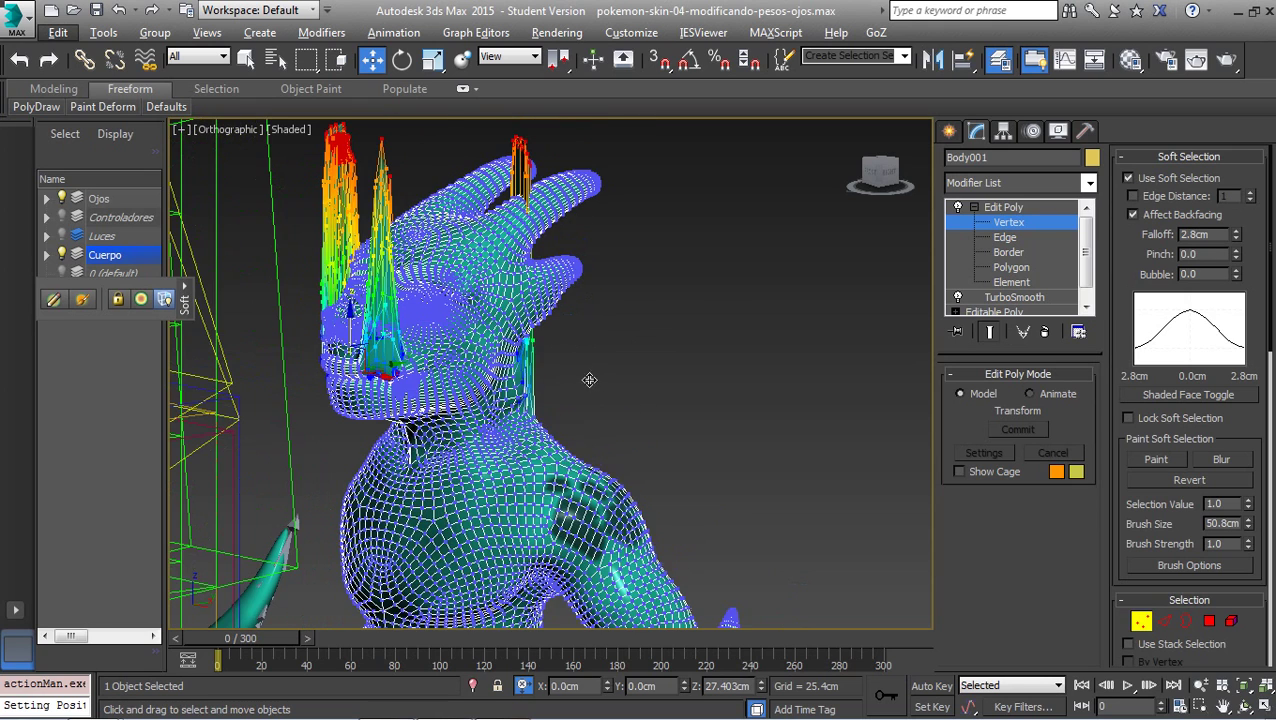
{"action": "scroll", "coordinate": [589, 380], "scroll_direction": "up", "scroll_amount": 2}
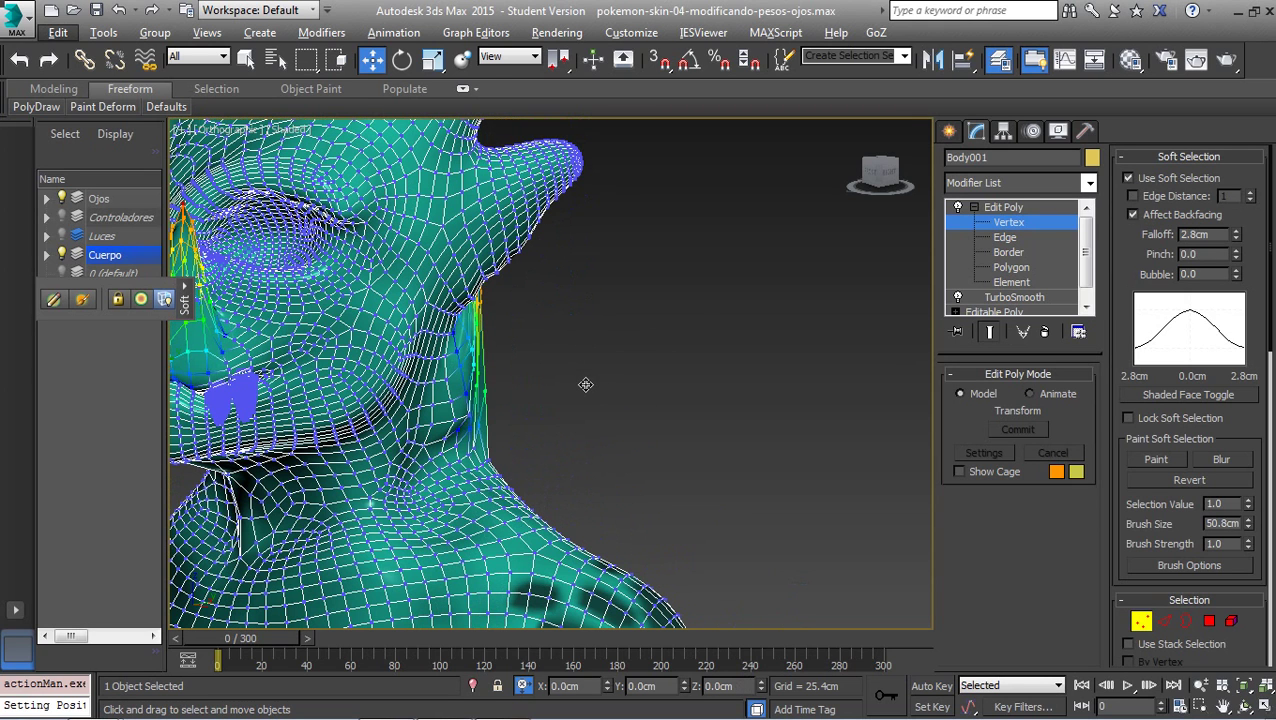
{"action": "scroll", "coordinate": [585, 384], "scroll_direction": "up", "scroll_amount": 1}
{"action": "right_click", "coordinate": [596, 405]}
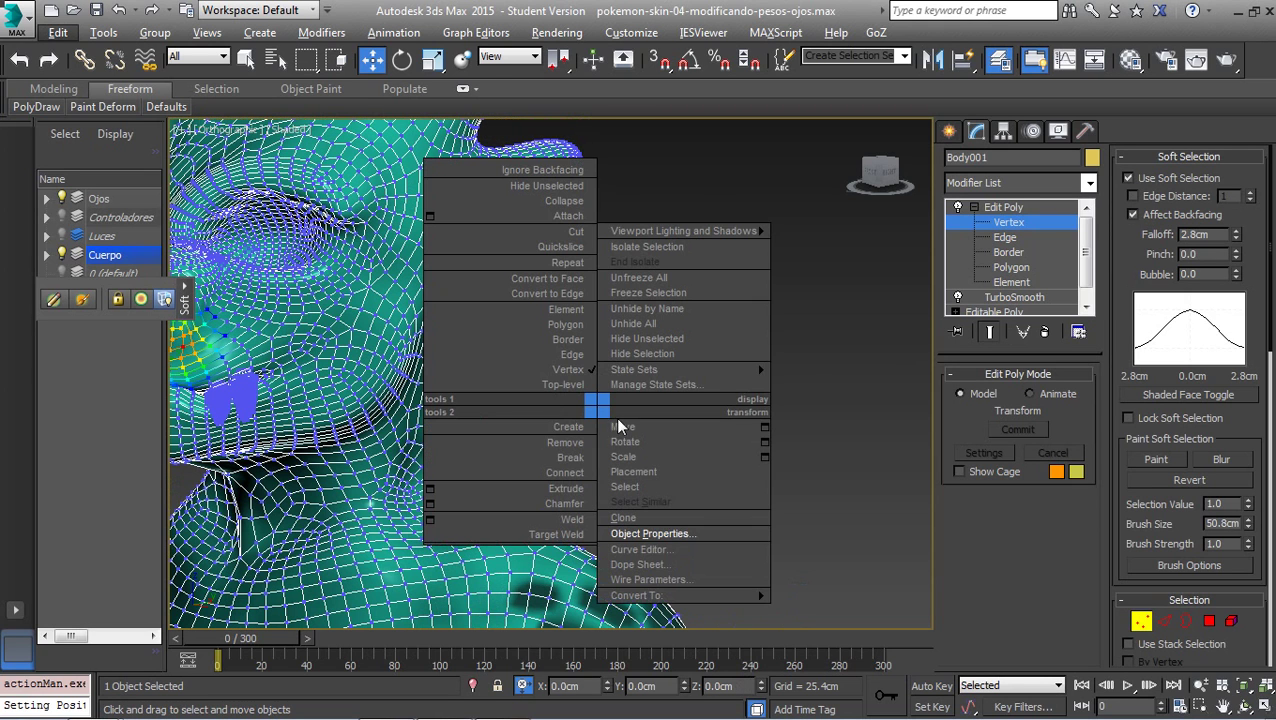
- Deselect the neck vertices and select the jaw and lip vertices on Body001
{"action": "left_click", "coordinate": [836, 364]}
{"action": "mouse_move", "coordinate": [609, 424]}
{"action": "middle_mouse_down", "text": "alt"}
{"action": "mouse_move", "coordinate": [803, 447]}
{"action": "mouse_move", "coordinate": [657, 440]}
{"action": "middle_mouse_up", "text": "alt"}
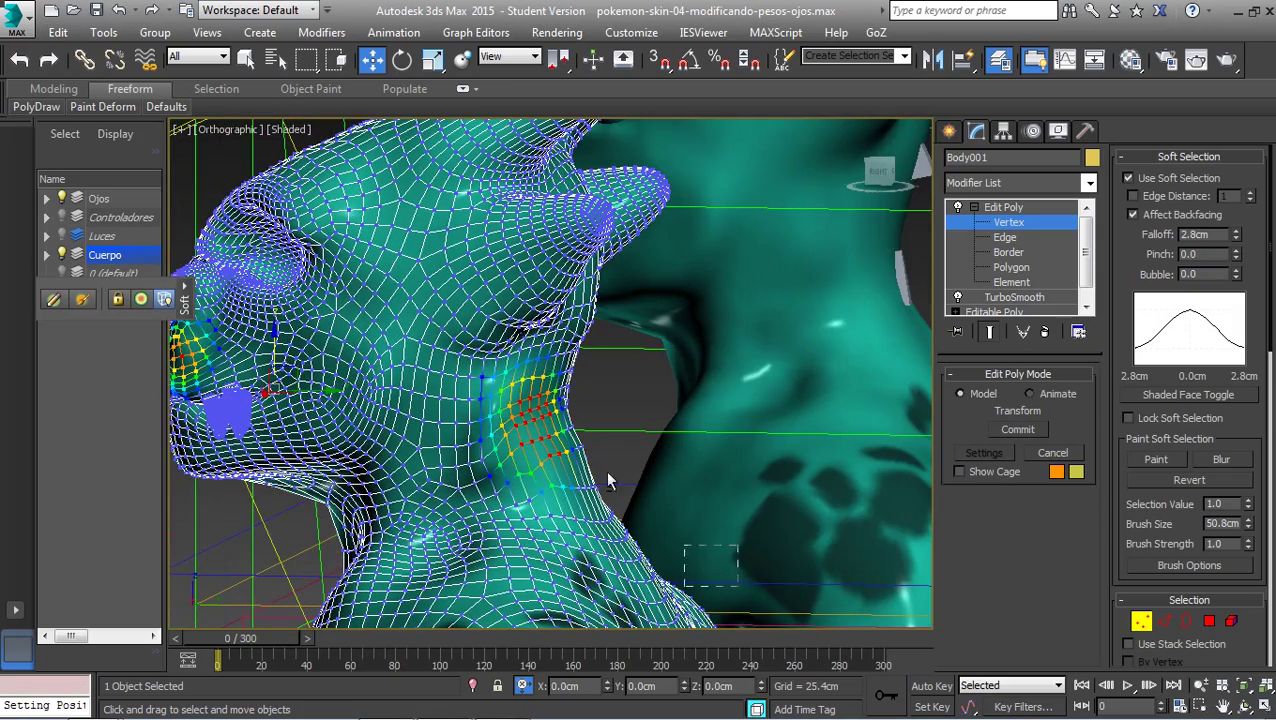
{"action": "left_click_drag", "start_coordinate": [608, 480], "coordinate": [491, 356]}
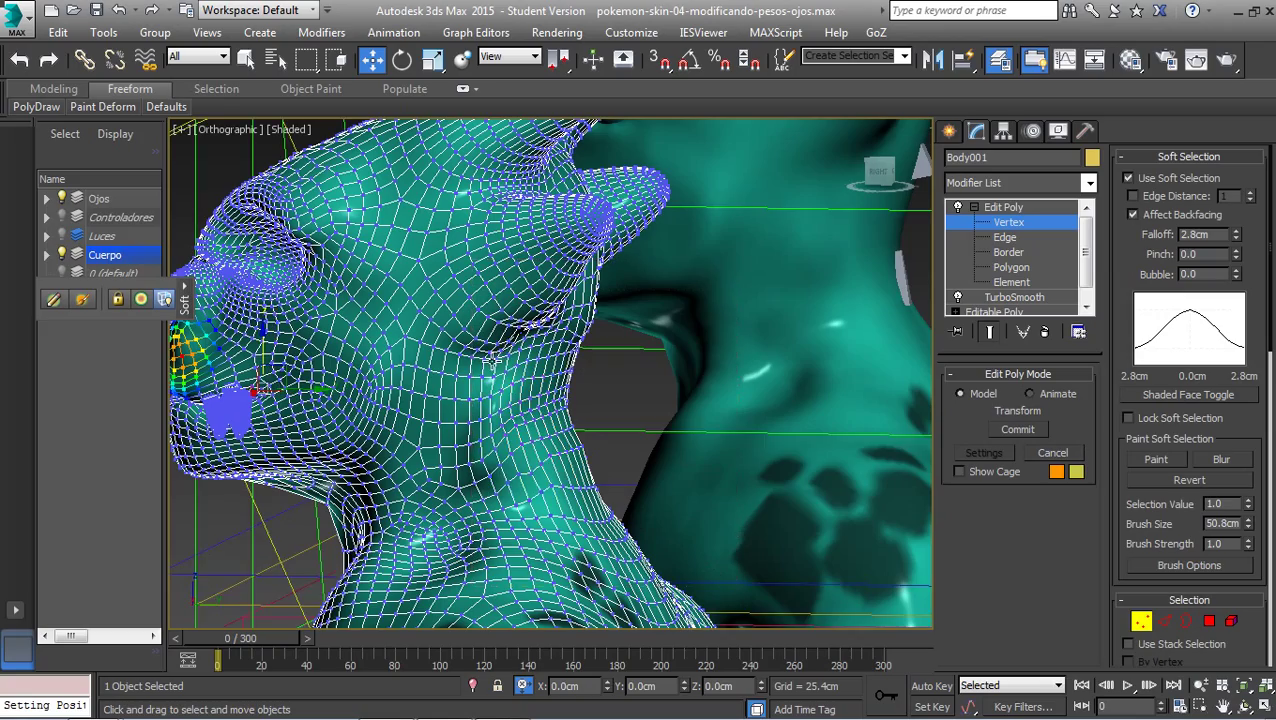
{"action": "mouse_move", "coordinate": [460, 400]}
{"action": "middle_mouse_down", "text": "alt"}
{"action": "mouse_move", "coordinate": [706, 483]}
{"action": "mouse_move", "coordinate": [715, 395]}
{"action": "mouse_move", "coordinate": [520, 424]}
{"action": "mouse_move", "coordinate": [775, 413]}
{"action": "mouse_move", "coordinate": [407, 475]}
{"action": "middle_mouse_up", "text": "alt"}
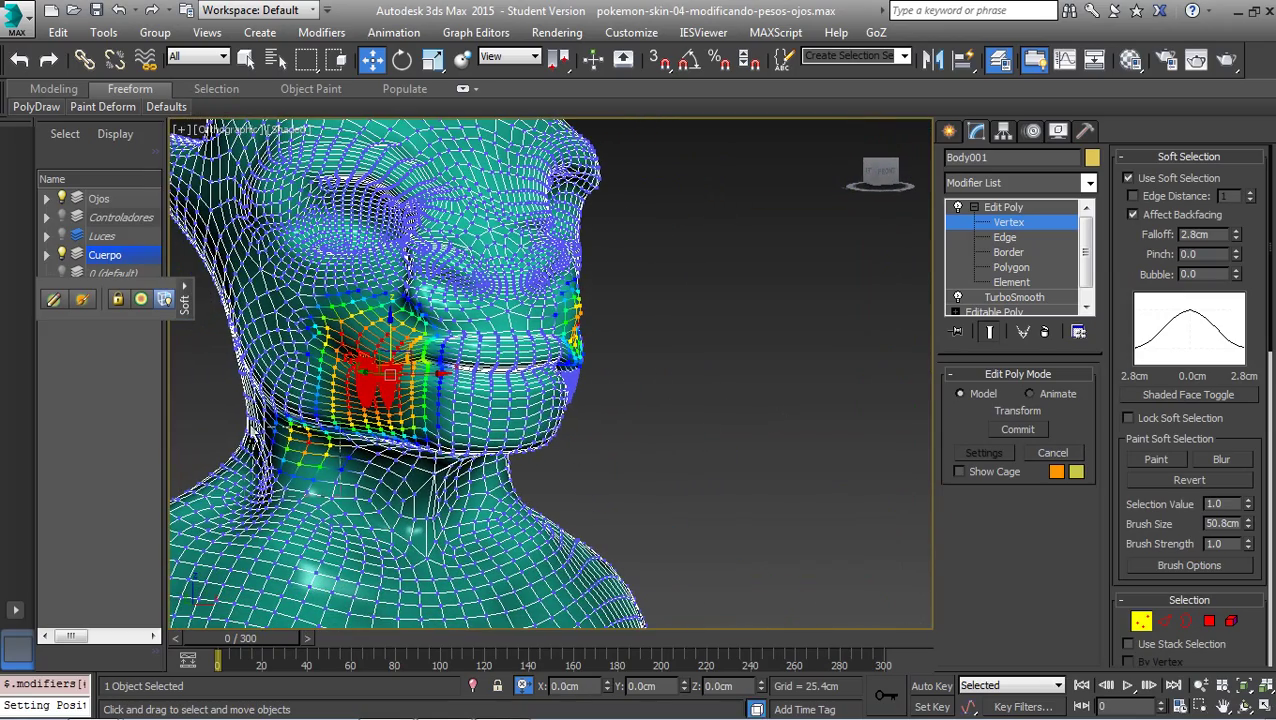
{"action": "mouse_move", "coordinate": [670, 405]}
{"action": "middle_mouse_down", "text": "alt"}
{"action": "mouse_move", "coordinate": [507, 419]}
{"action": "mouse_move", "coordinate": [519, 410]}
{"action": "middle_mouse_up", "text": "alt"}
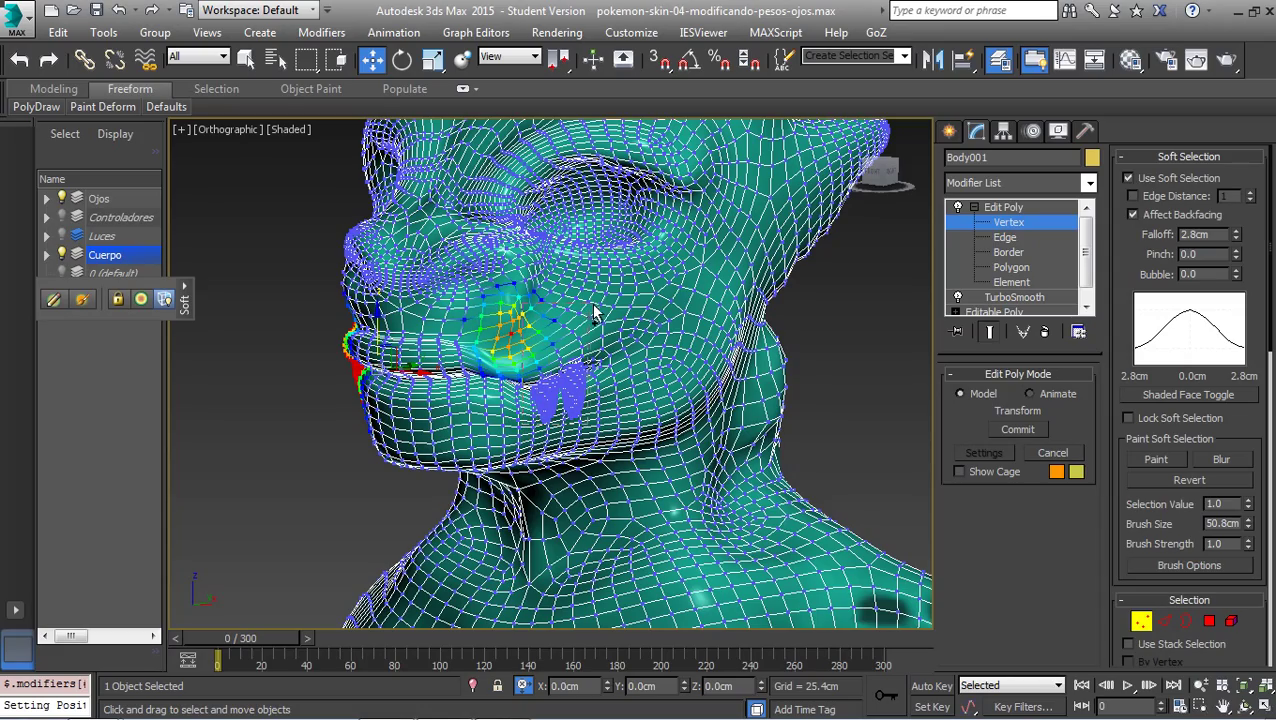
{"action": "left_click", "coordinate": [586, 385]}
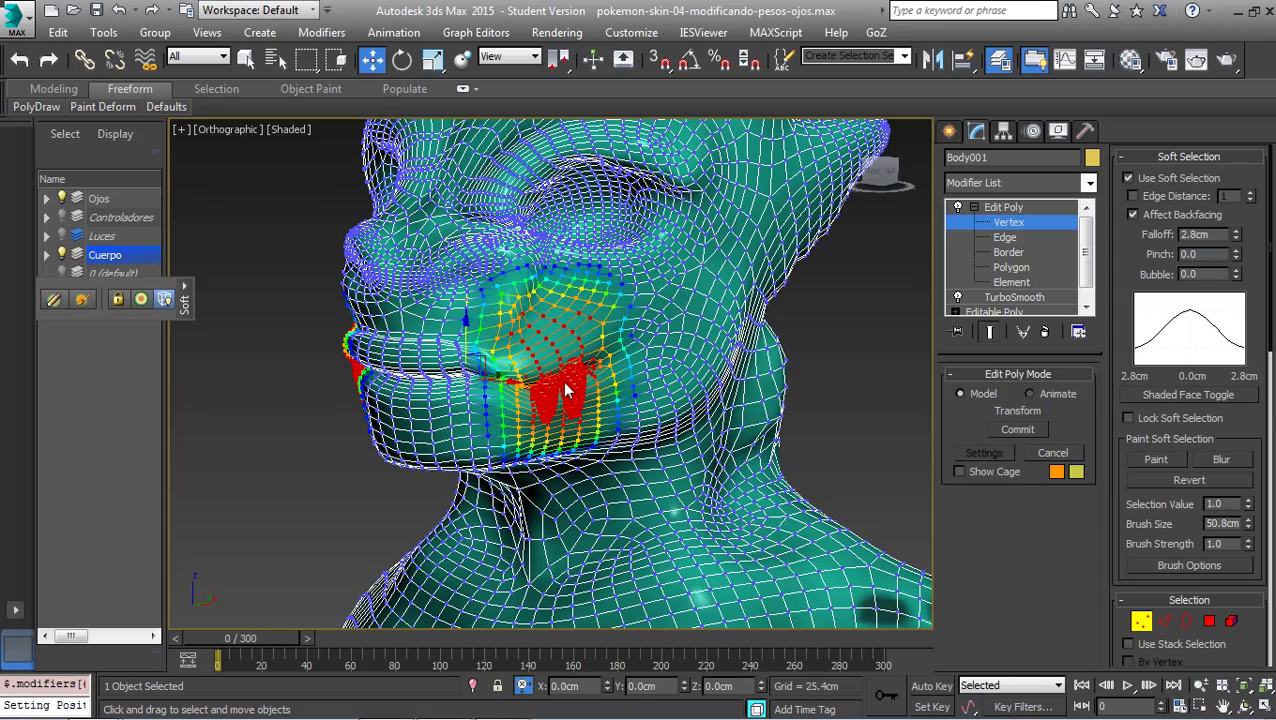
{"action": "middle_click_drag", "start_coordinate": [566, 390], "coordinate": [763, 378], "text": "alt"}
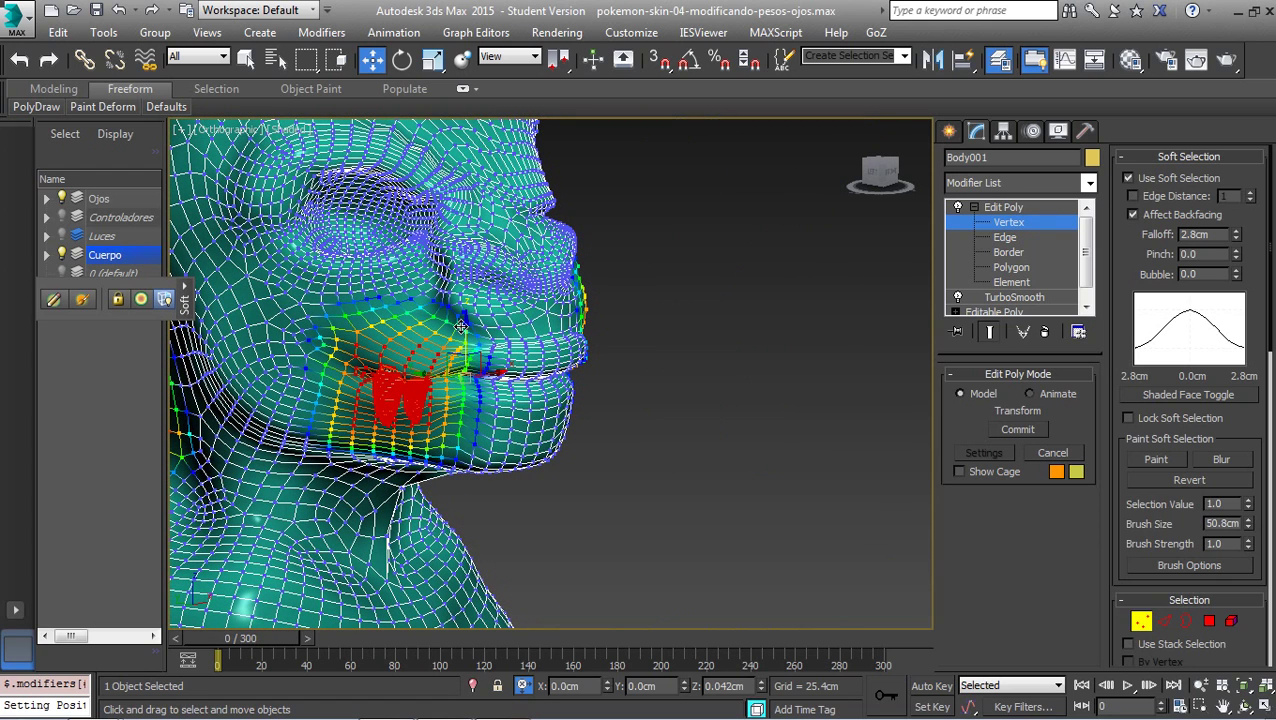
- Drop the neck vertices from the selection and lift the mouth corners about 1.5cm along Z
{"action": "mouse_move", "coordinate": [465, 331]}
{"action": "left_mouse_down"}
{"action": "mouse_move", "coordinate": [466, 314]}
{"action": "mouse_move", "coordinate": [535, 352]}
{"action": "left_mouse_up"}
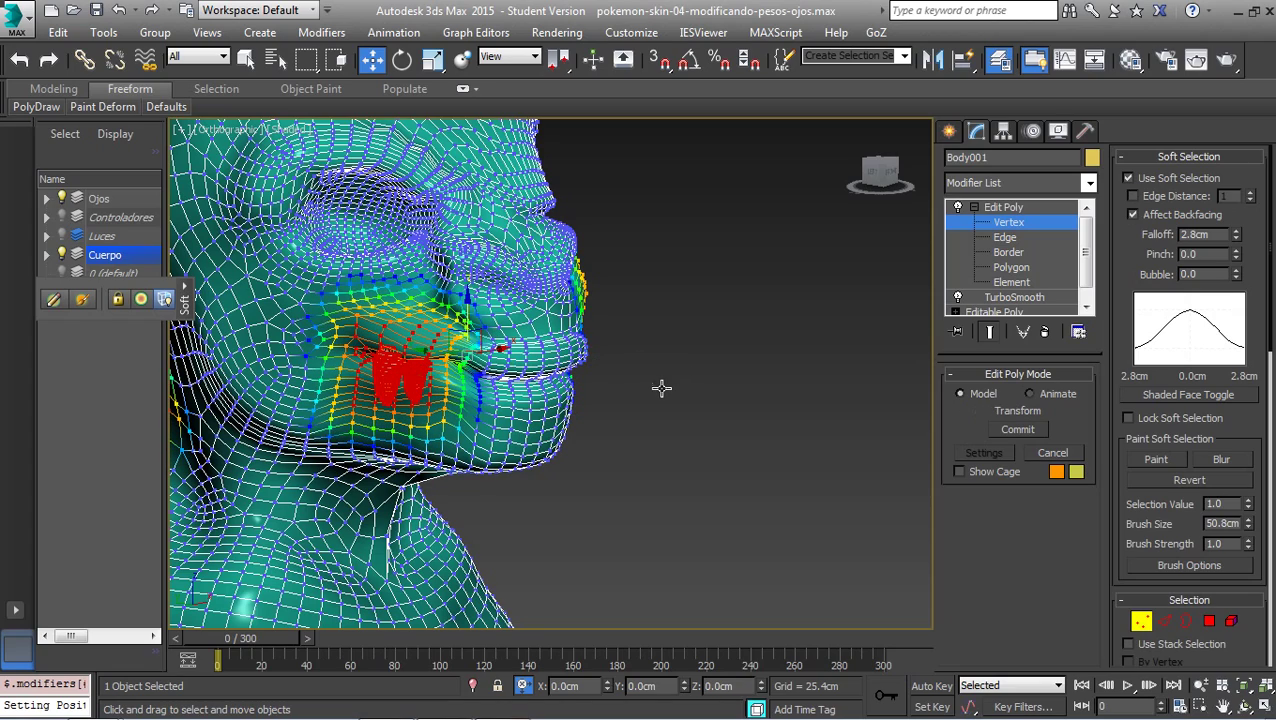
{"action": "middle_click_drag", "start_coordinate": [661, 388], "coordinate": [299, 386], "text": "alt"}
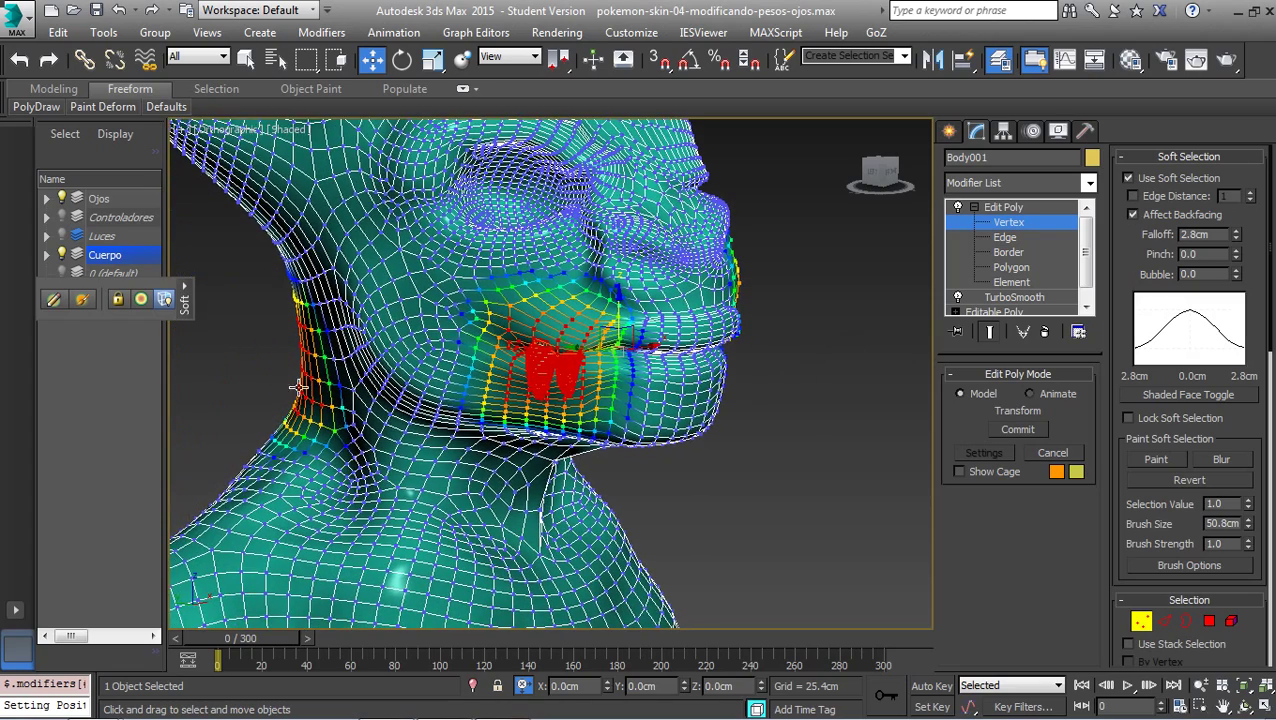
{"action": "left_click_drag", "start_coordinate": [233, 248], "coordinate": [362, 508]}
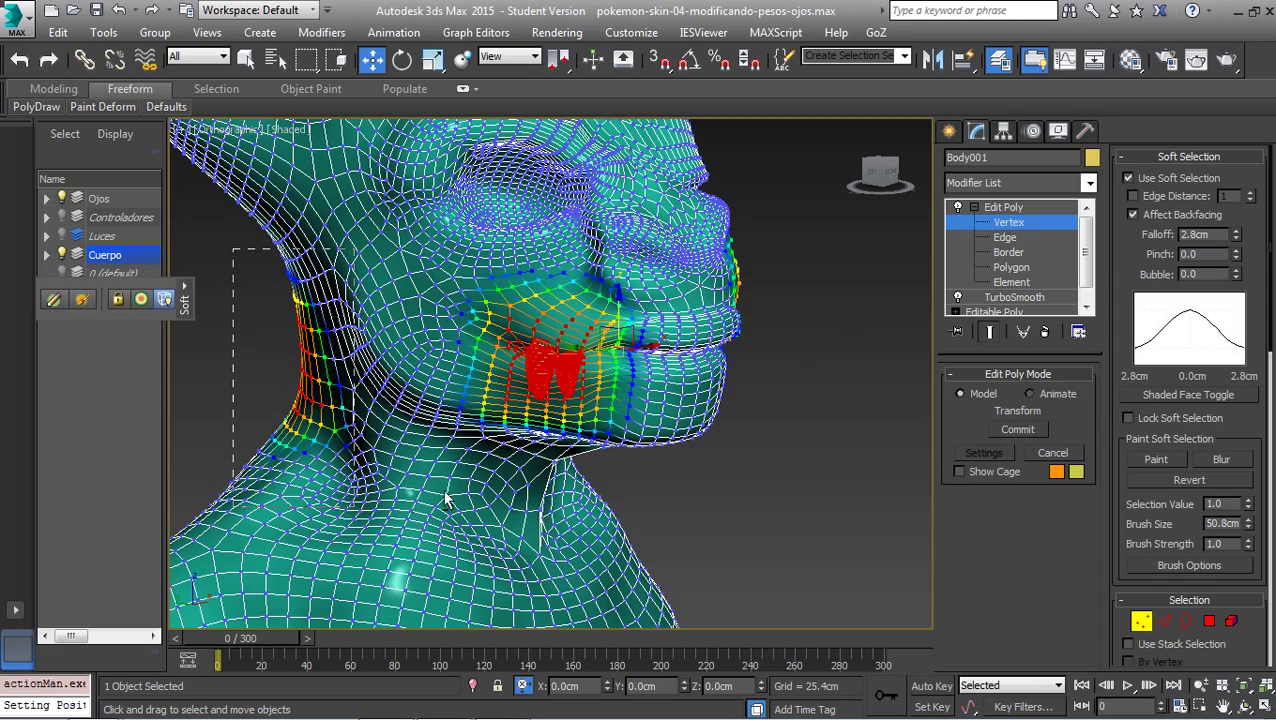
{"action": "left_click_drag", "start_coordinate": [447, 500], "coordinate": [447, 500], "text": "alt"}
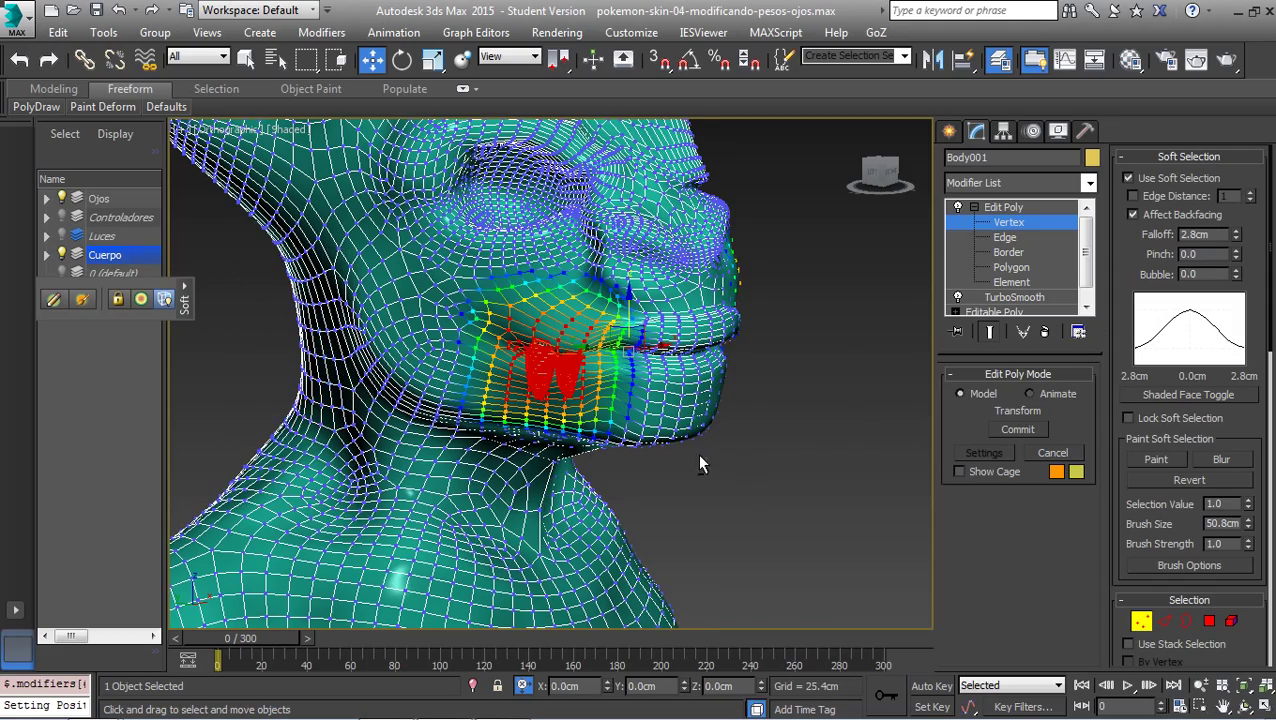
{"action": "middle_click_drag", "start_coordinate": [700, 463], "coordinate": [757, 440], "text": "alt"}
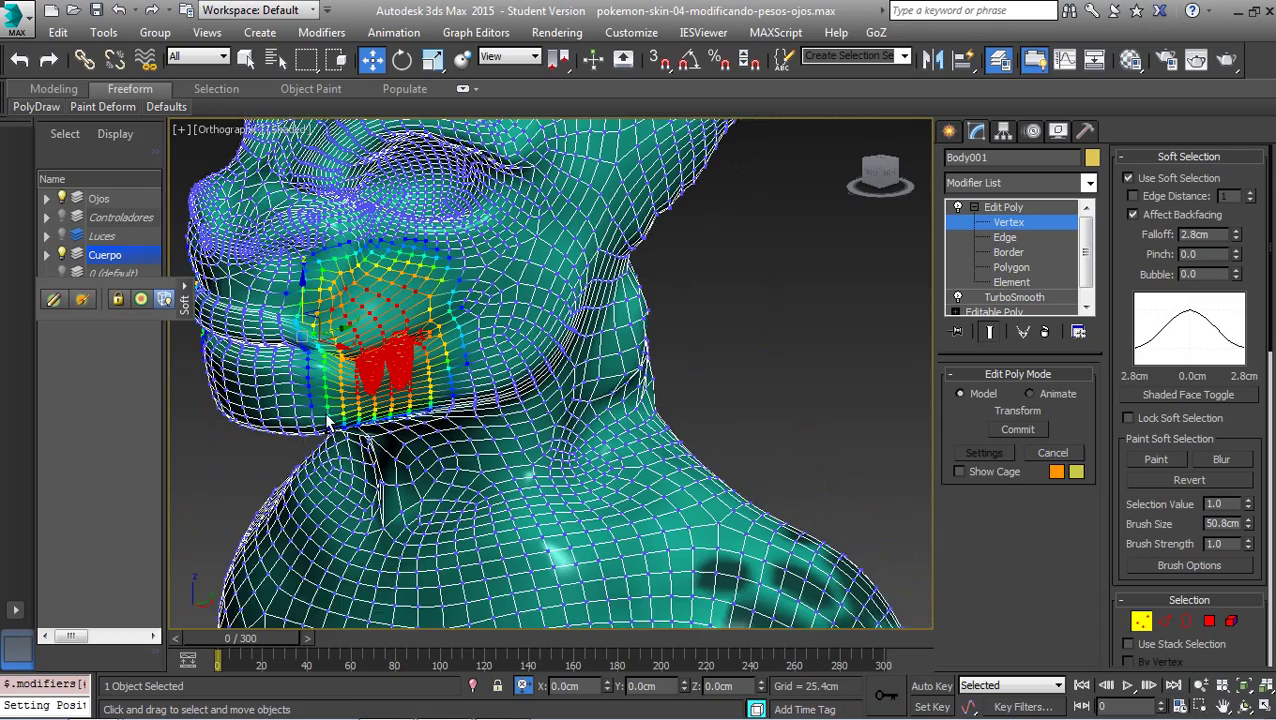
{"action": "mouse_move", "coordinate": [470, 431]}
{"action": "middle_mouse_down"}
{"action": "mouse_move", "coordinate": [786, 393]}
{"action": "mouse_move", "coordinate": [925, 396]}
{"action": "middle_mouse_up"}
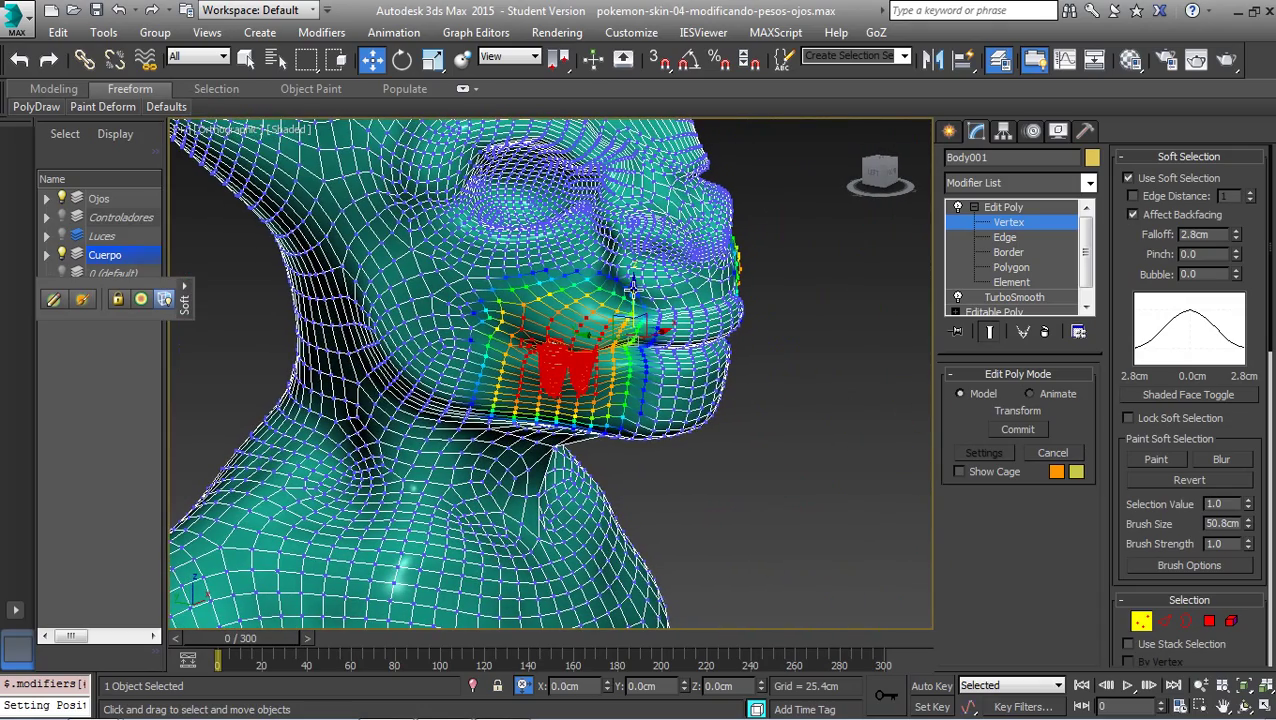
{"action": "left_click_drag", "start_coordinate": [632, 287], "coordinate": [633, 260]}
{"action": "left_click_drag", "start_coordinate": [633, 262], "coordinate": [634, 284]}
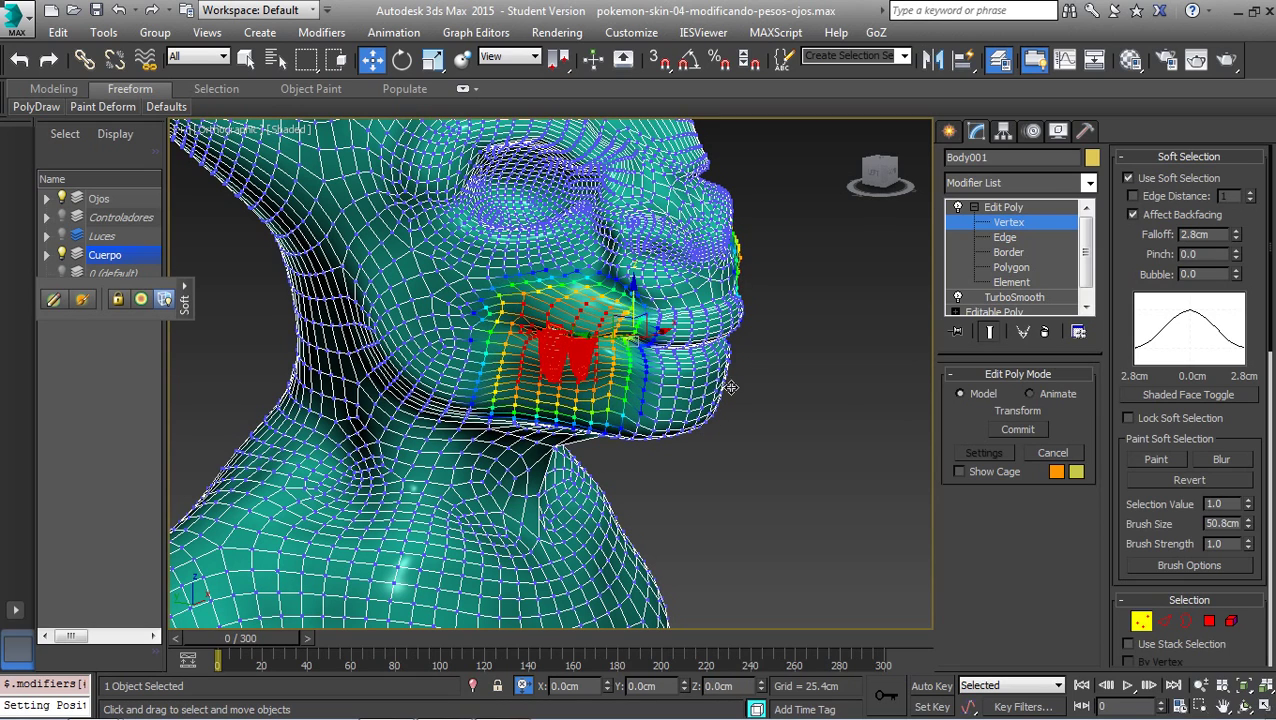
{"action": "key", "text": "ctrl+z"}
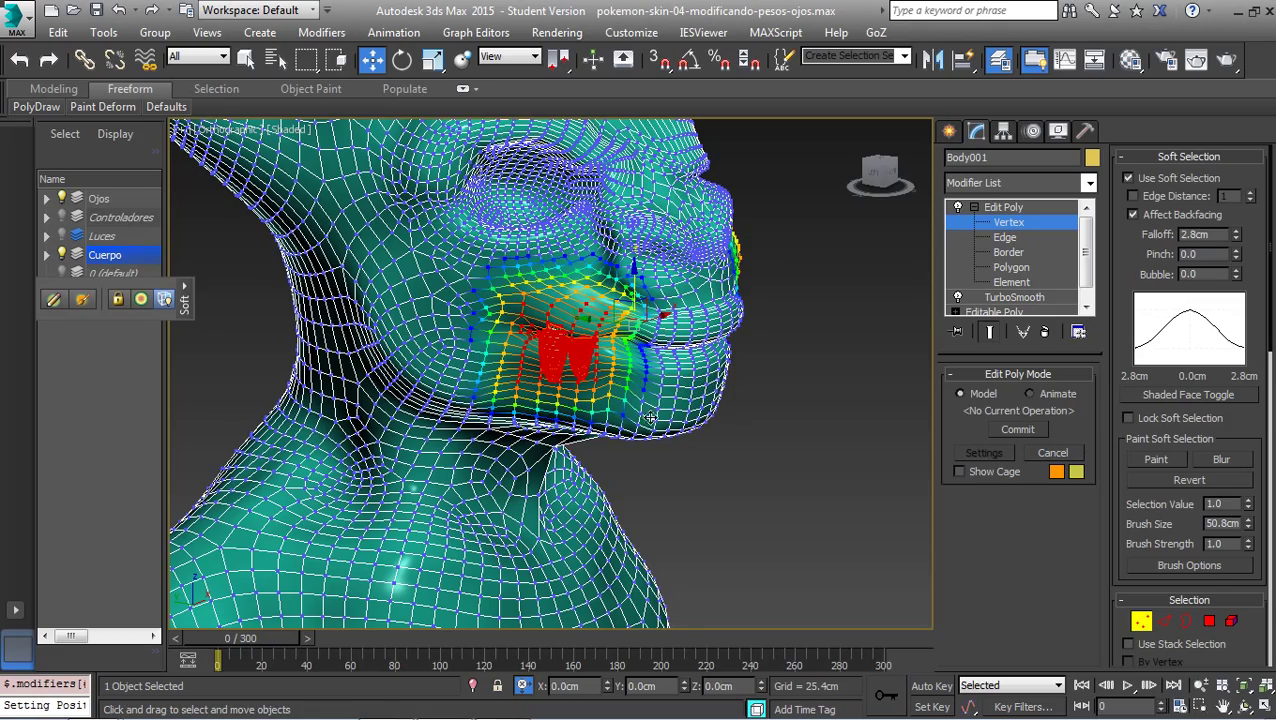
{"action": "mouse_move", "coordinate": [651, 417]}
{"action": "middle_mouse_down", "text": "alt"}
{"action": "mouse_move", "coordinate": [761, 439]}
{"action": "mouse_move", "coordinate": [650, 447]}
{"action": "mouse_move", "coordinate": [735, 458]}
{"action": "mouse_move", "coordinate": [795, 434]}
{"action": "middle_mouse_up", "text": "alt"}
- Exit vertex editing on Body001 and deselect the morph head
{"action": "key", "text": "1"}
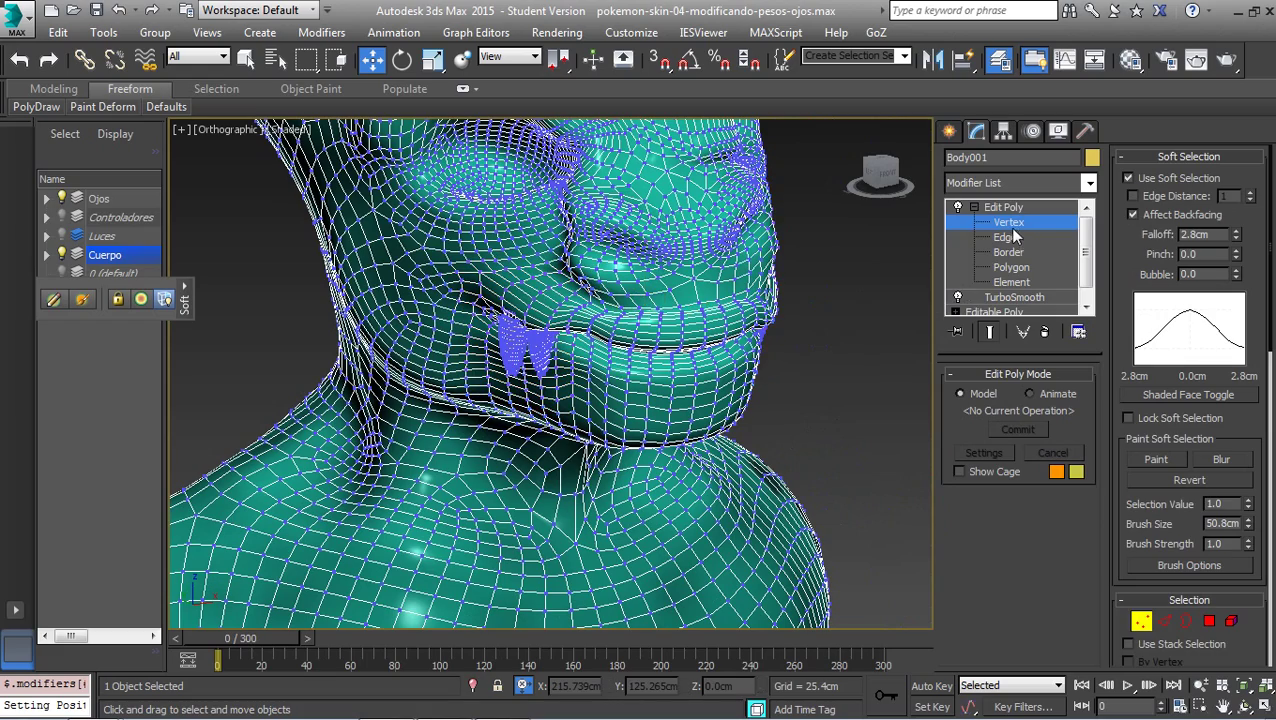
{"action": "scroll", "coordinate": [794, 370], "scroll_direction": "down", "scroll_amount": 2}
{"action": "scroll", "coordinate": [751, 395], "scroll_direction": "down", "scroll_amount": 2}
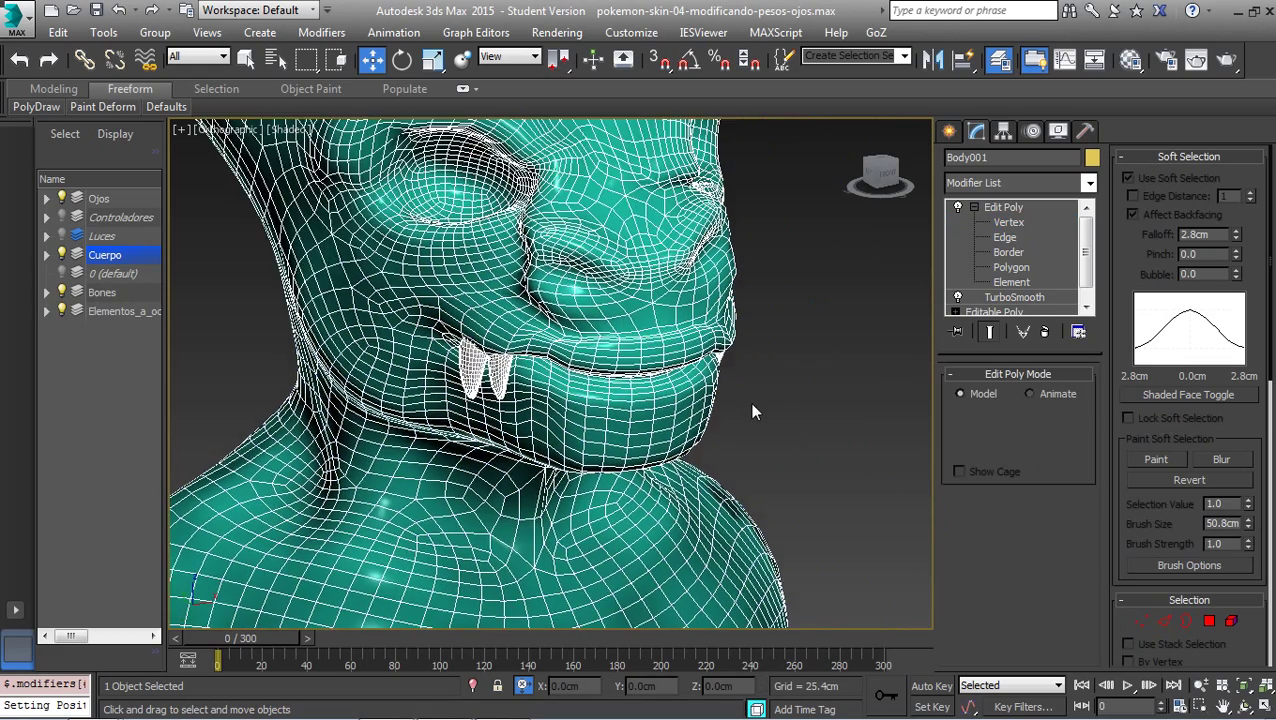
{"action": "scroll", "coordinate": [780, 380], "scroll_direction": "down", "scroll_amount": 3}
{"action": "left_click", "coordinate": [783, 390]}
{"action": "mouse_move", "coordinate": [703, 335]}
{"action": "middle_mouse_down", "text": "alt"}
{"action": "mouse_move", "coordinate": [698, 405]}
{"action": "mouse_move", "coordinate": [378, 346]}
{"action": "mouse_move", "coordinate": [651, 467]}
{"action": "middle_mouse_up", "text": "alt"}
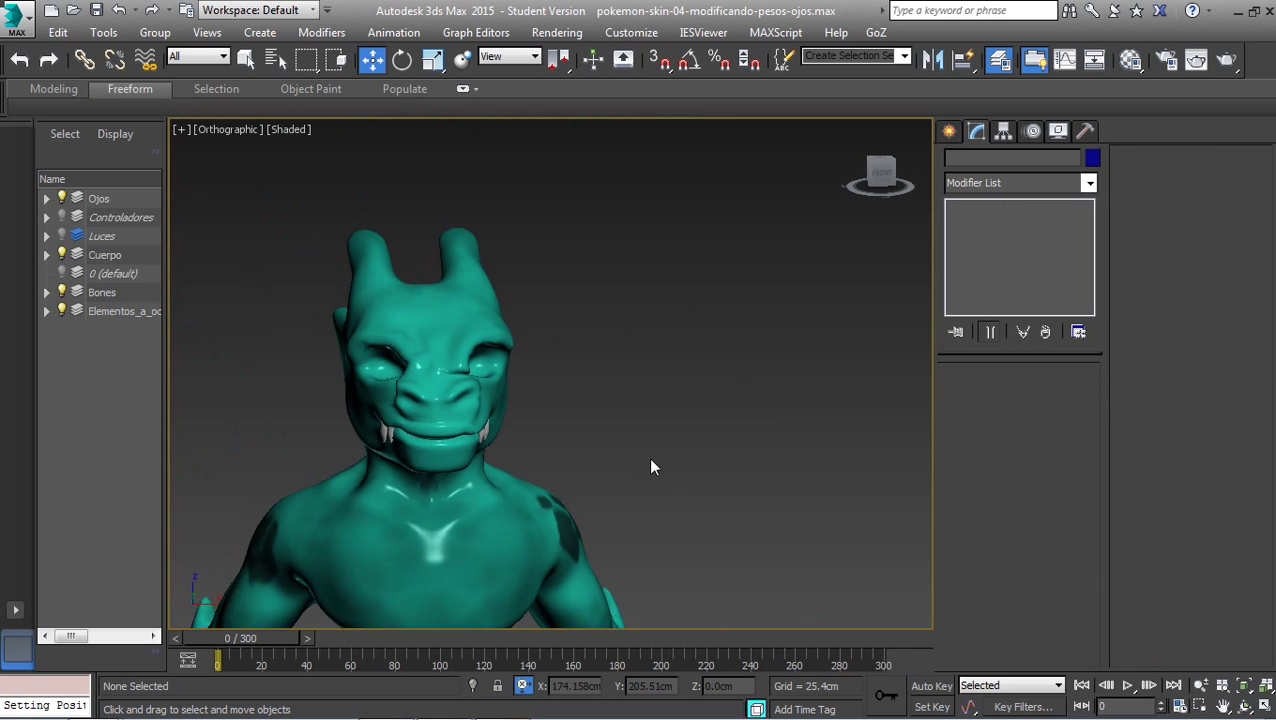
{"action": "left_click", "coordinate": [504, 333]}
{"action": "middle_click_drag", "start_coordinate": [504, 333], "coordinate": [584, 360]}
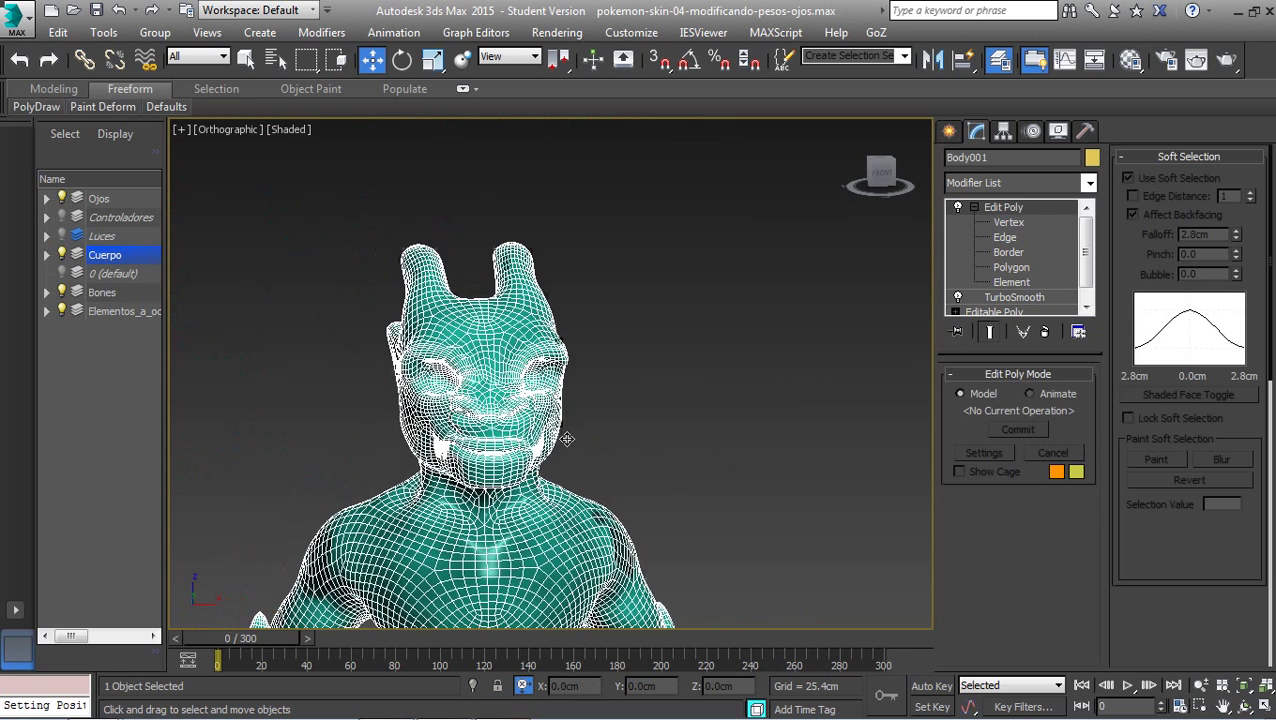
{"action": "left_click", "coordinate": [661, 361]}
- Zoom, orbit and pan to review the reshaped face beside the original creature
{"action": "scroll", "coordinate": [523, 401], "scroll_direction": "up", "scroll_amount": 3}
{"action": "scroll", "coordinate": [541, 420], "scroll_direction": "up", "scroll_amount": 3}
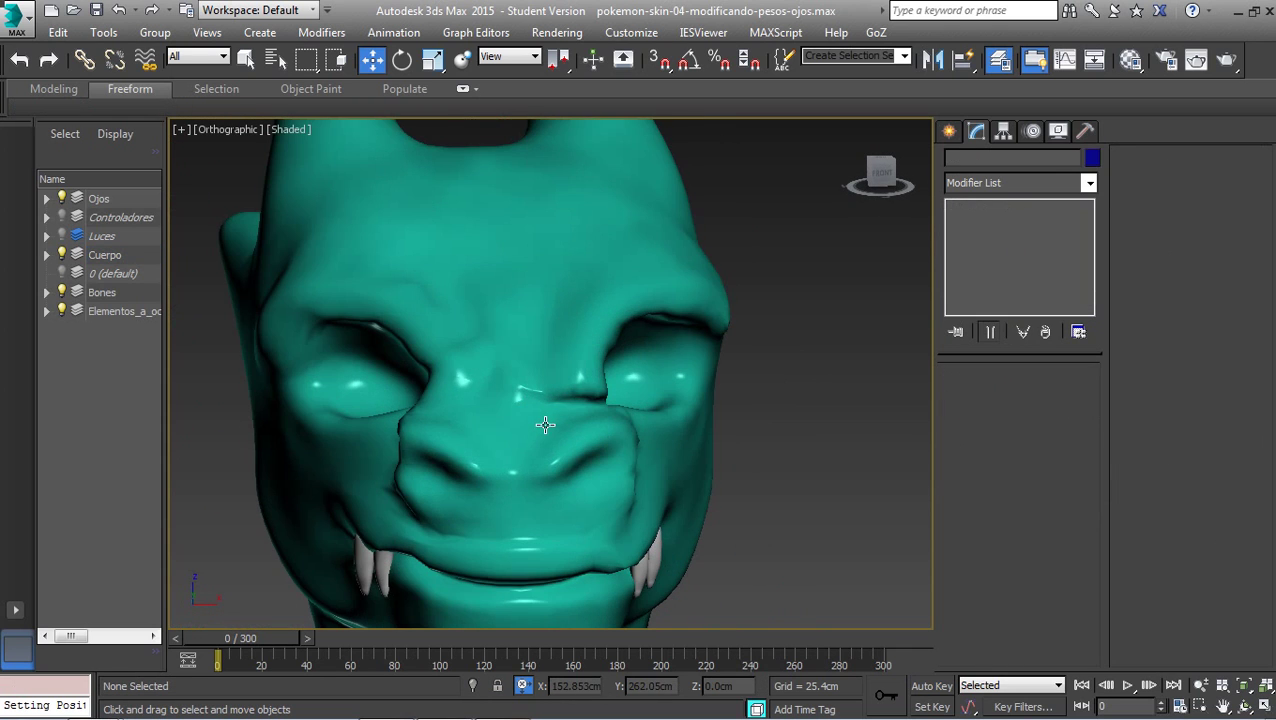
{"action": "scroll", "coordinate": [545, 425], "scroll_direction": "down", "scroll_amount": 5}
{"action": "scroll", "coordinate": [480, 450], "scroll_direction": "down", "scroll_amount": 1}
{"action": "scroll", "coordinate": [533, 446], "scroll_direction": "up", "scroll_amount": 4}
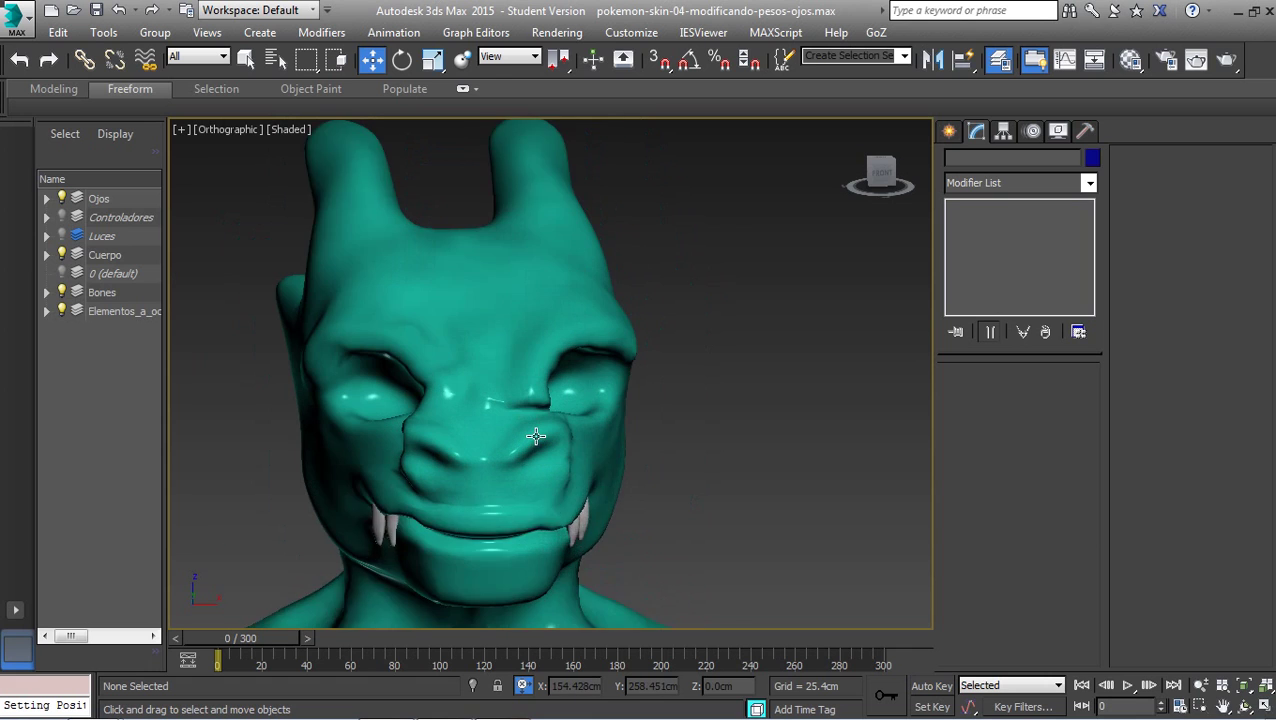
{"action": "scroll", "coordinate": [533, 445], "scroll_direction": "up", "scroll_amount": 1}
{"action": "scroll", "coordinate": [533, 443], "scroll_direction": "down", "scroll_amount": 1}
{"action": "scroll", "coordinate": [533, 443], "scroll_direction": "down", "scroll_amount": 2}
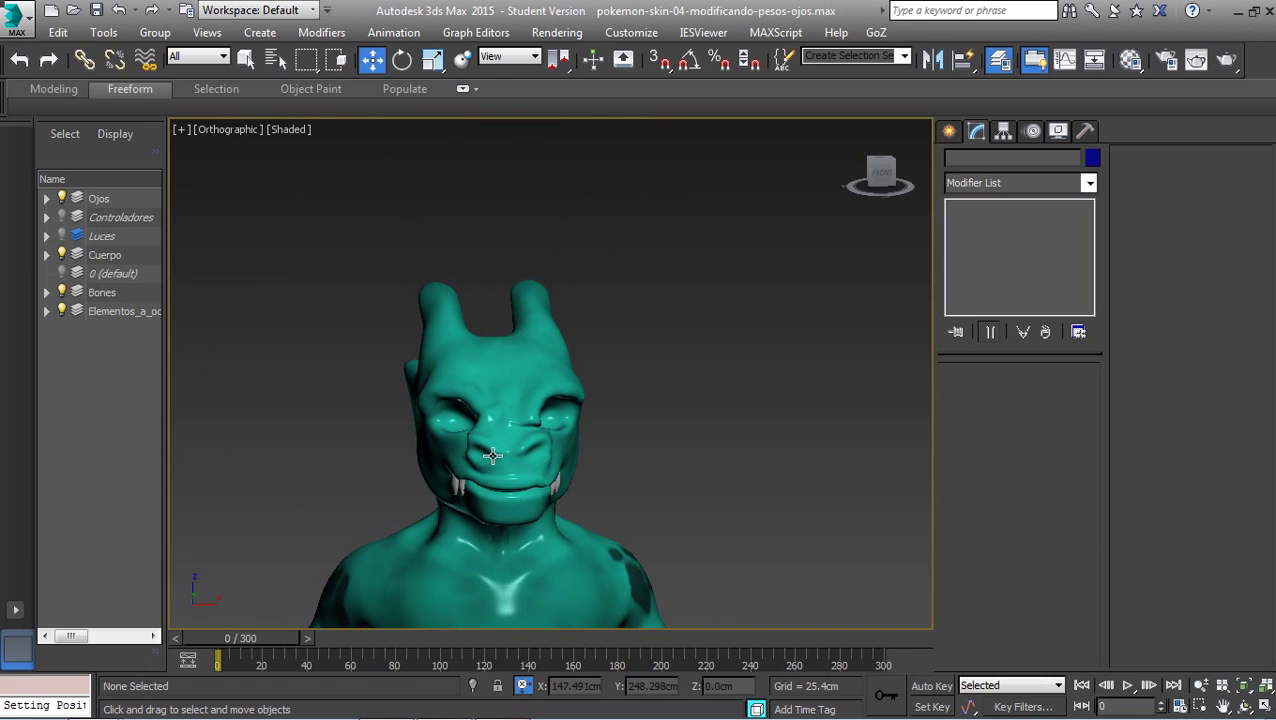
{"action": "mouse_move", "coordinate": [514, 452]}
{"action": "middle_mouse_down", "text": "alt"}
{"action": "mouse_move", "coordinate": [527, 455]}
{"action": "mouse_move", "coordinate": [390, 410]}
{"action": "mouse_move", "coordinate": [541, 444]}
{"action": "mouse_move", "coordinate": [165, 319]}
{"action": "mouse_move", "coordinate": [427, 413]}
{"action": "middle_mouse_up", "text": "alt"}
{"action": "scroll", "coordinate": [573, 411], "scroll_direction": "up", "scroll_amount": 3}
{"action": "scroll", "coordinate": [573, 411], "scroll_direction": "up", "scroll_amount": 2}
{"action": "mouse_move", "coordinate": [661, 518]}
{"action": "middle_mouse_down"}
{"action": "mouse_move", "coordinate": [533, 288]}
{"action": "mouse_move", "coordinate": [547, 289]}
{"action": "middle_mouse_up"}
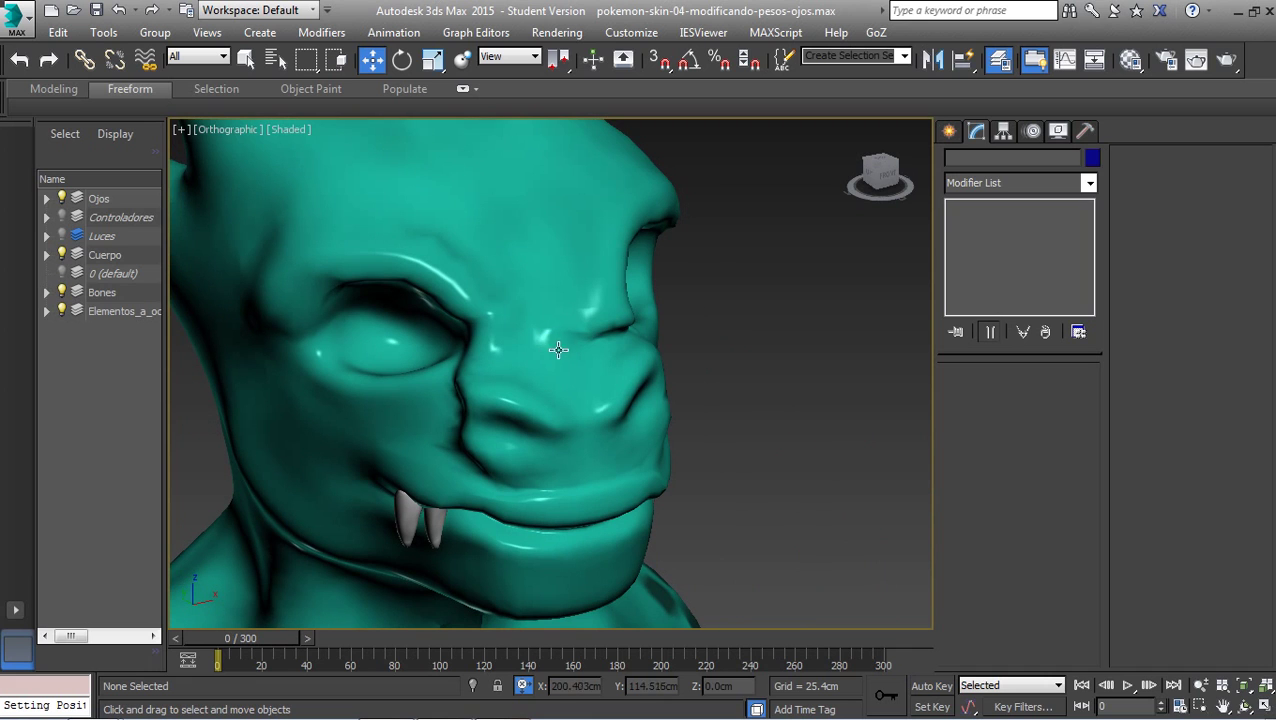
{"action": "scroll", "coordinate": [520, 428], "scroll_direction": "down", "scroll_amount": 2}
{"action": "scroll", "coordinate": [500, 360], "scroll_direction": "down", "scroll_amount": 3}
{"action": "scroll", "coordinate": [460, 400], "scroll_direction": "down", "scroll_amount": 2}
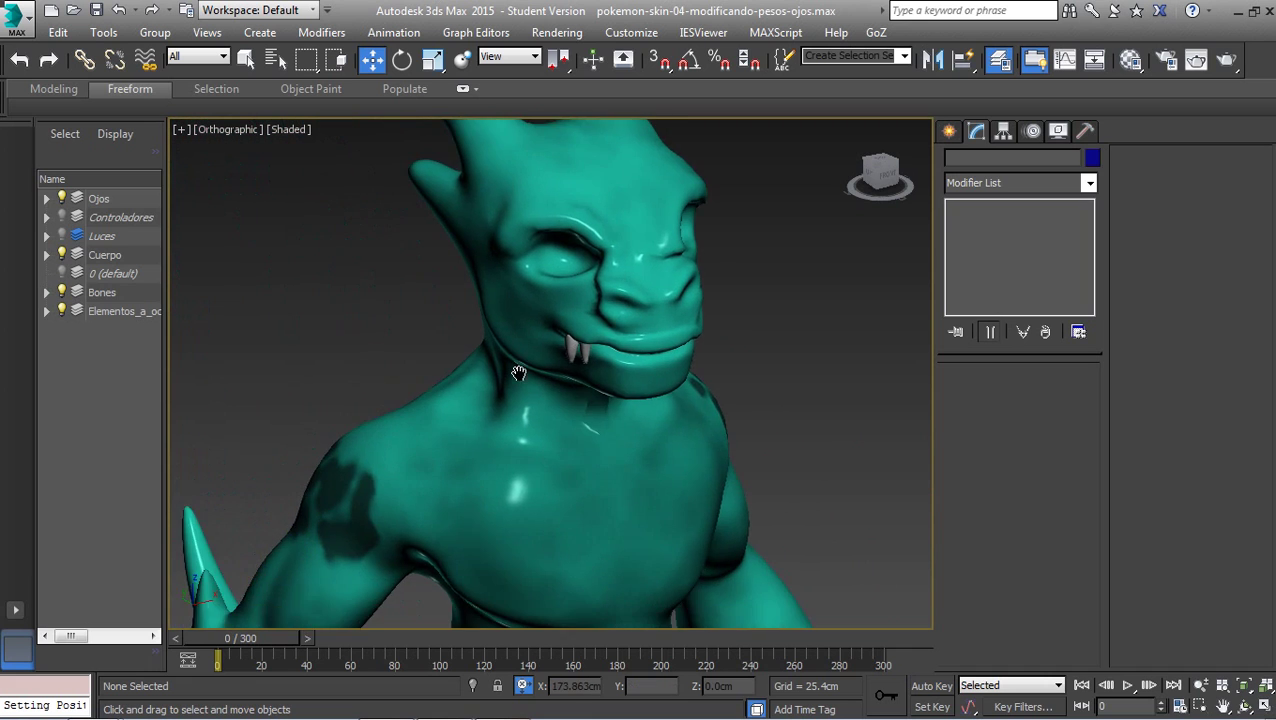
{"action": "mouse_move", "coordinate": [500, 420]}
{"action": "middle_mouse_down"}
{"action": "mouse_move", "coordinate": [513, 387]}
{"action": "mouse_move", "coordinate": [558, 383]}
{"action": "middle_mouse_up"}
{"action": "scroll", "coordinate": [500, 405], "scroll_direction": "down", "scroll_amount": 3}
{"action": "scroll", "coordinate": [558, 383], "scroll_direction": "up", "scroll_amount": 1}
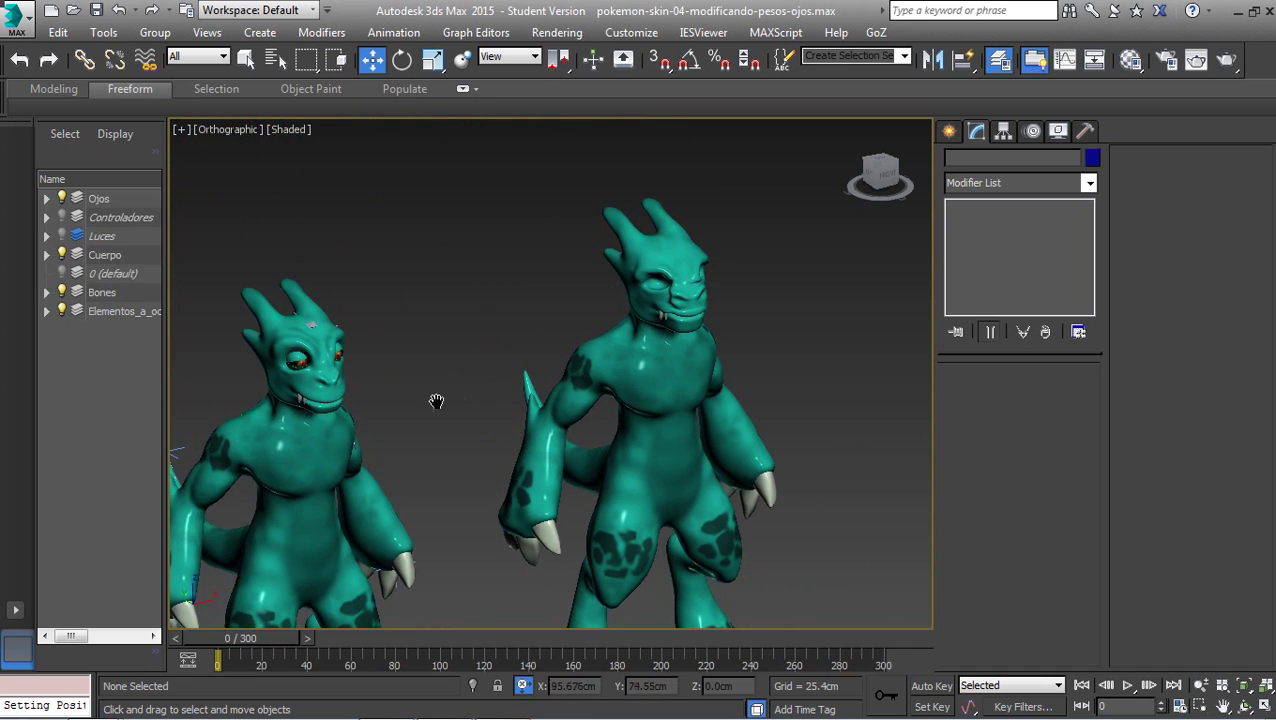
{"action": "middle_click_drag", "start_coordinate": [373, 400], "coordinate": [396, 405]}
{"action": "middle_click_drag", "start_coordinate": [543, 350], "coordinate": [583, 336]}
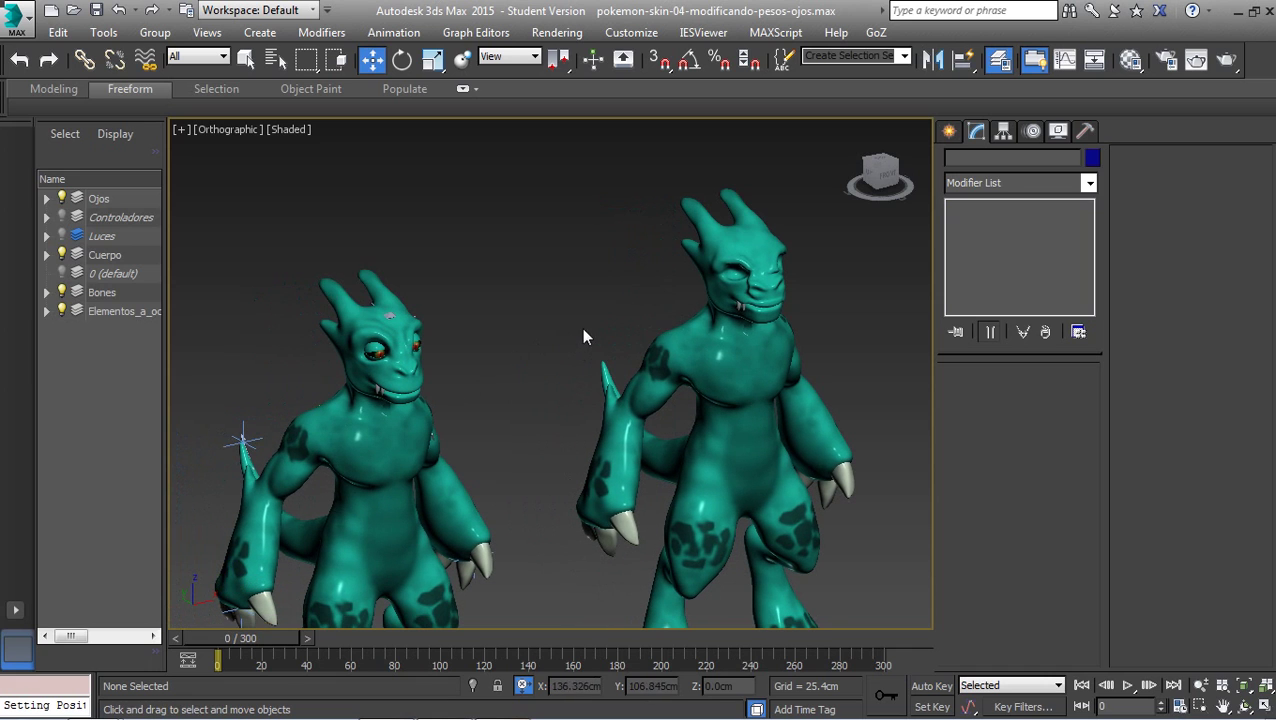
- Select Body, set its Morpher Body001 channel to 100, and check the creature's face
{"action": "left_click", "coordinate": [382, 287]}
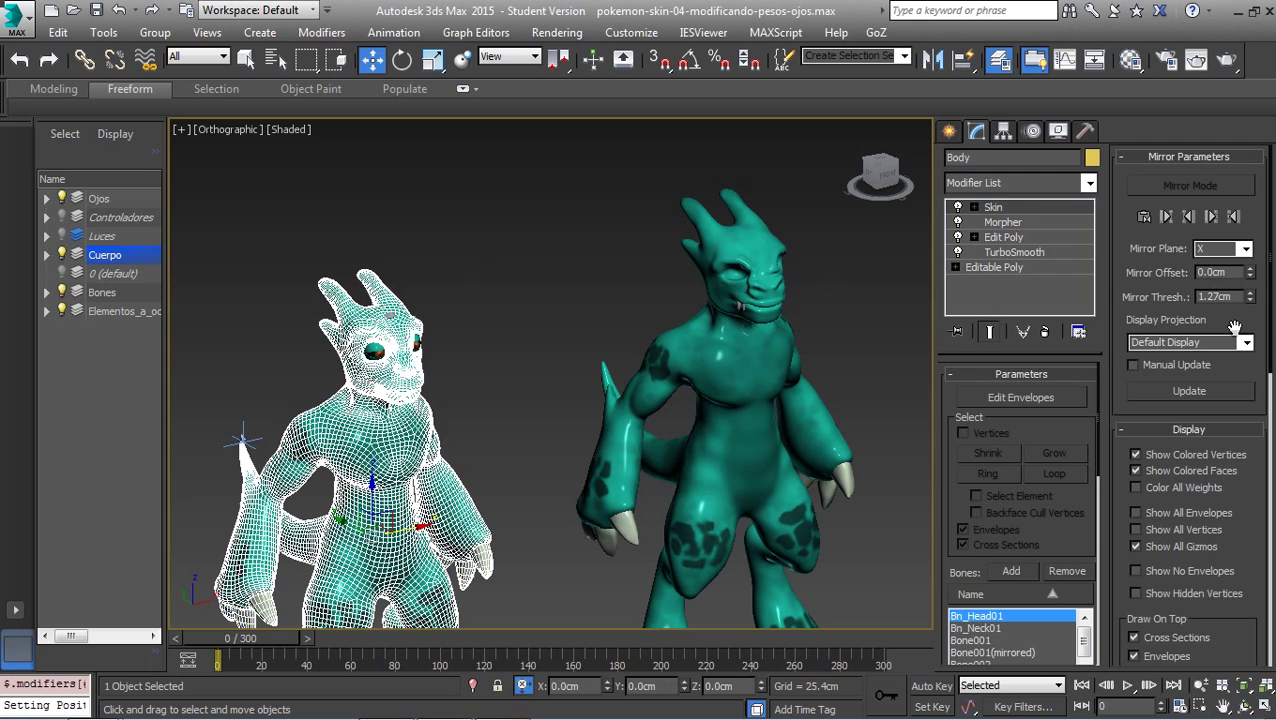
{"action": "left_click_drag", "start_coordinate": [1270, 340], "coordinate": [1270, 427]}
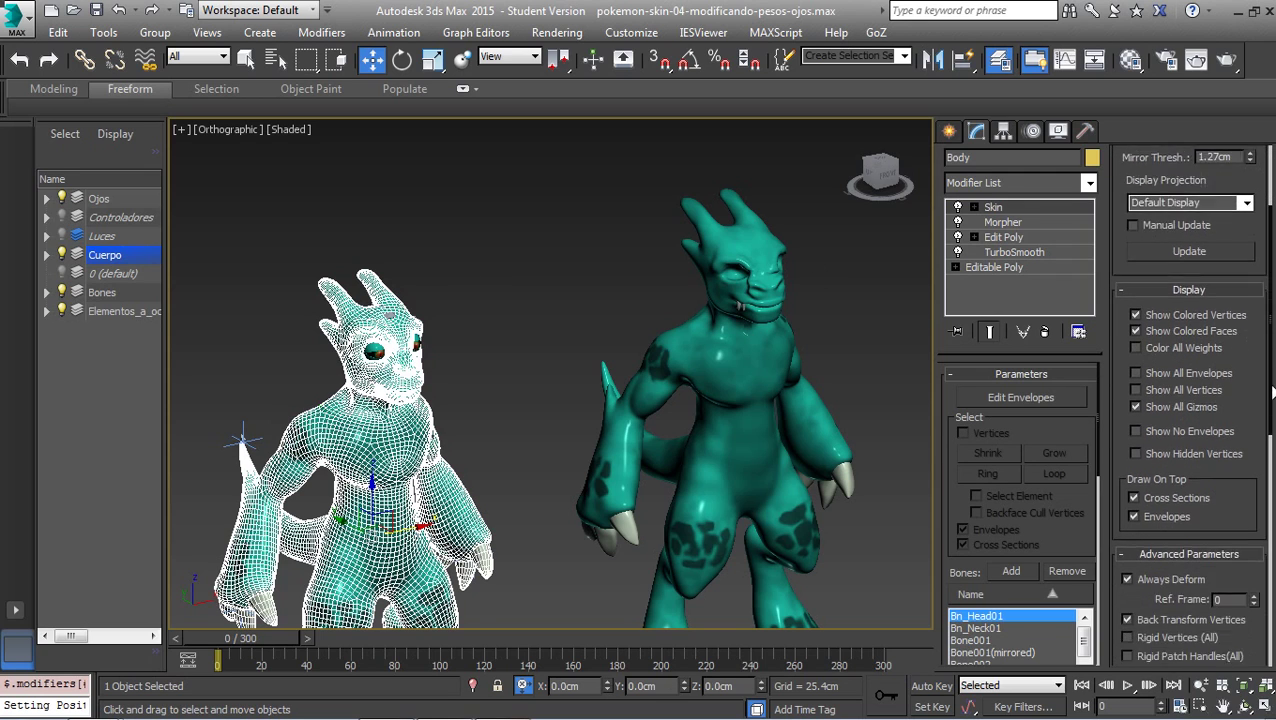
{"action": "left_click", "coordinate": [1003, 222]}
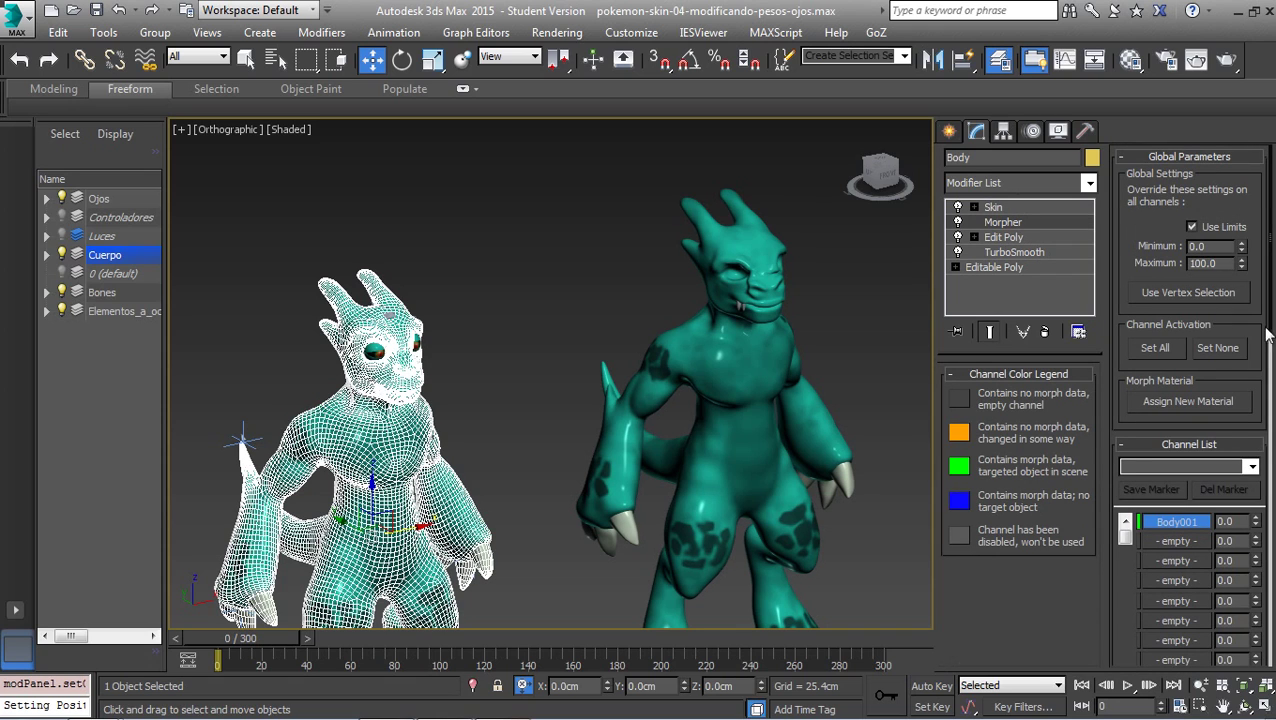
{"action": "mouse_move", "coordinate": [1268, 307]}
{"action": "left_mouse_down"}
{"action": "mouse_move", "coordinate": [1266, 375]}
{"action": "mouse_move", "coordinate": [1254, 50]}
{"action": "left_mouse_up"}
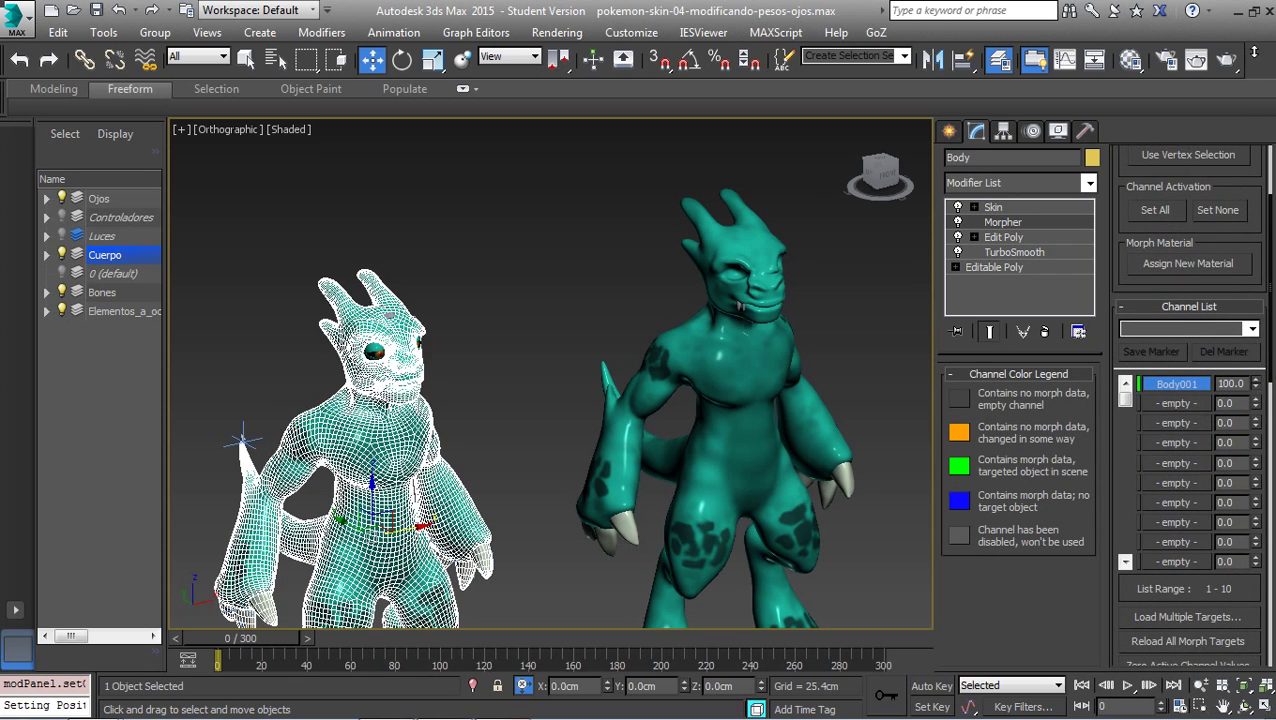
{"action": "left_click", "coordinate": [444, 347]}
{"action": "scroll", "coordinate": [439, 439], "scroll_direction": "up", "scroll_amount": 2}
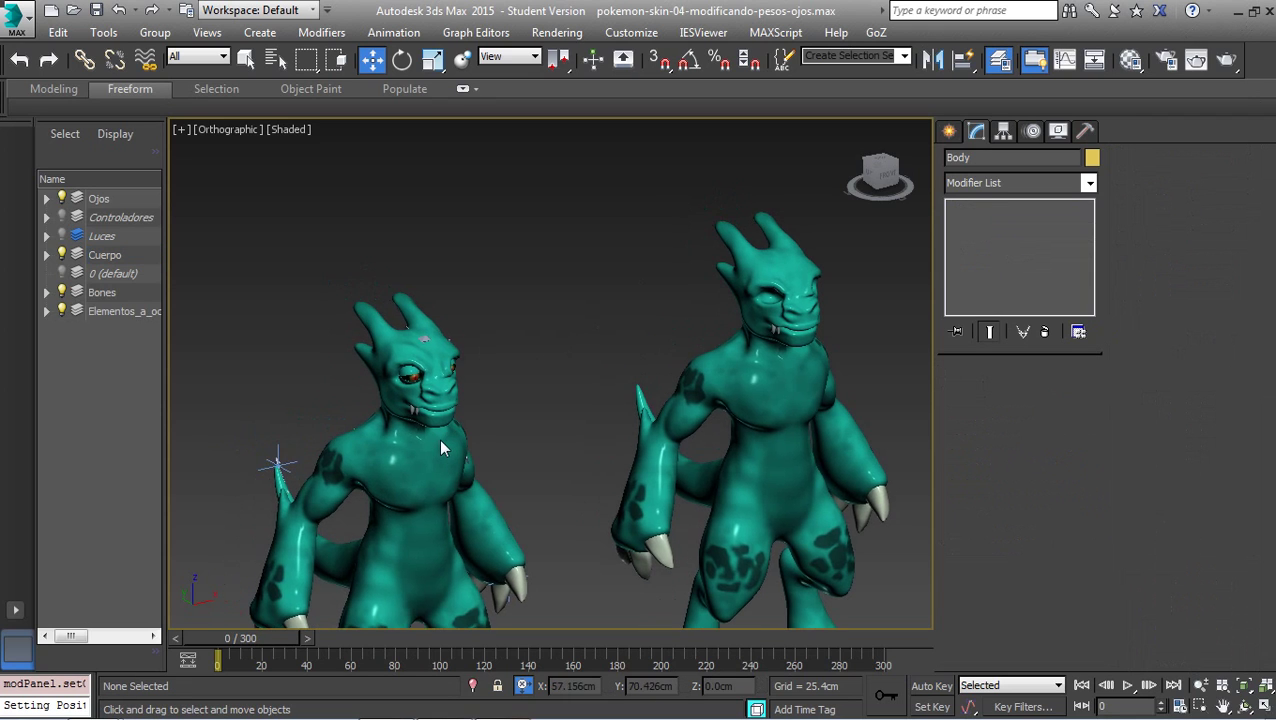
{"action": "scroll", "coordinate": [489, 411], "scroll_direction": "up", "scroll_amount": 5}
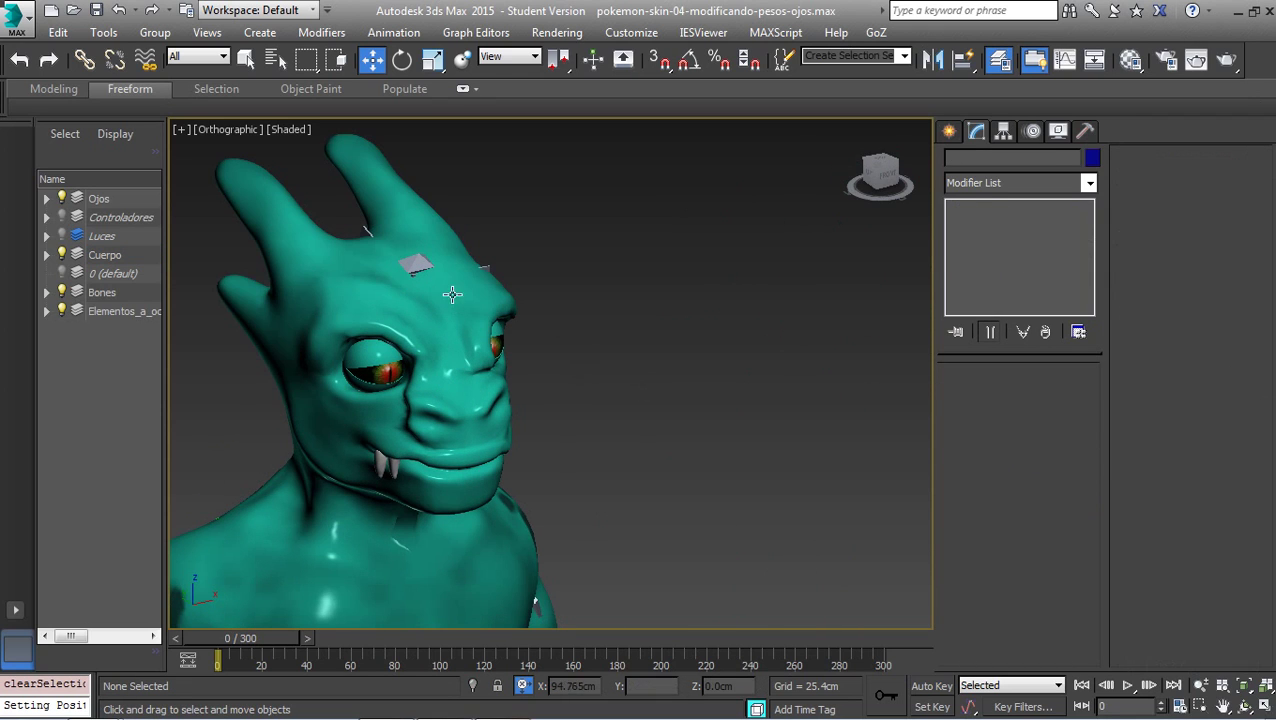
{"action": "left_click", "coordinate": [432, 218]}
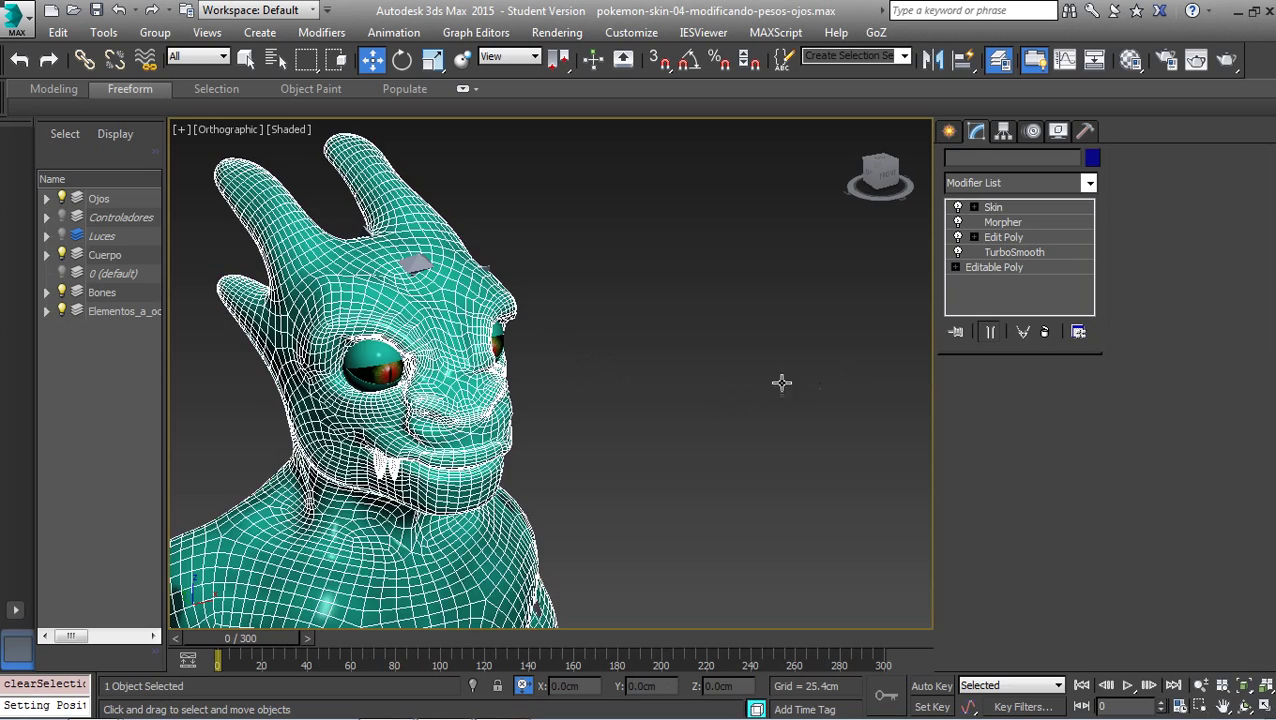
{"action": "scroll", "coordinate": [628, 468], "scroll_direction": "down", "scroll_amount": 2}
{"action": "scroll", "coordinate": [655, 399], "scroll_direction": "down", "scroll_amount": 4}
- Unhide the Controladores layer, frame both characters and clear the selection
{"action": "scroll", "coordinate": [638, 407], "scroll_direction": "down", "scroll_amount": 3}
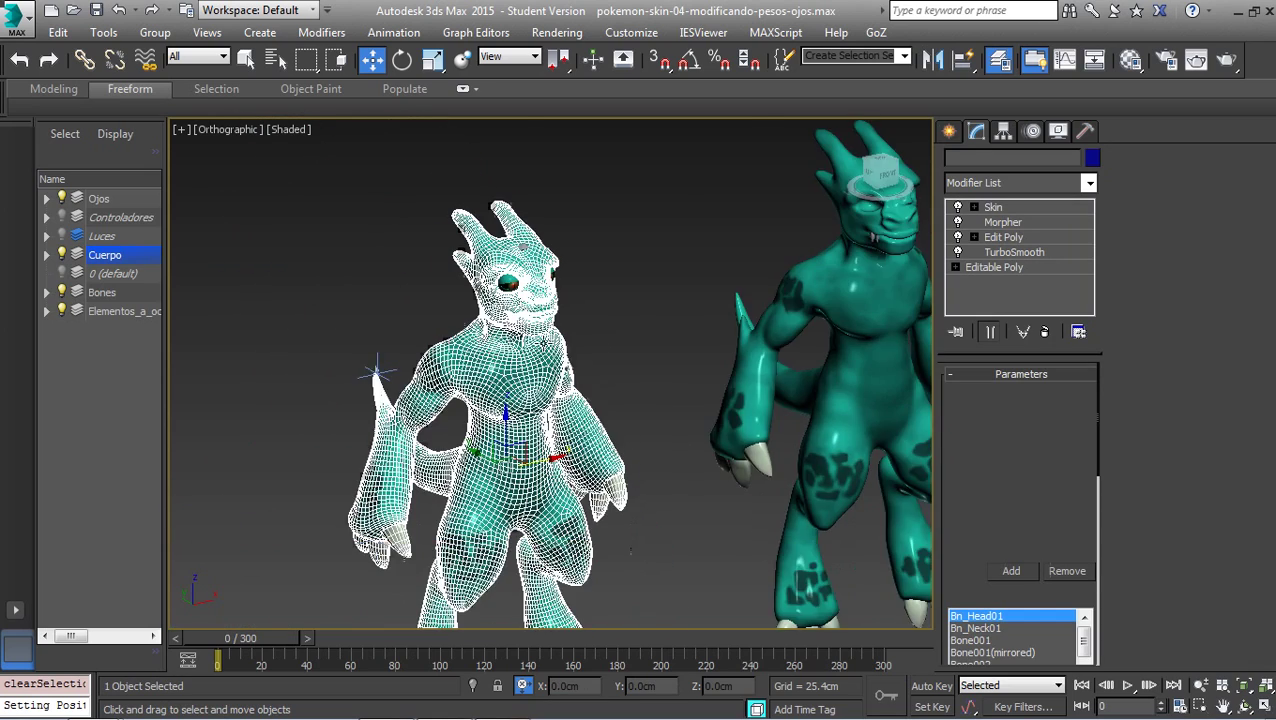
{"action": "mouse_move", "coordinate": [513, 413]}
{"action": "middle_mouse_down"}
{"action": "mouse_move", "coordinate": [228, 321]}
{"action": "mouse_move", "coordinate": [540, 304]}
{"action": "middle_mouse_up"}
{"action": "left_click", "coordinate": [61, 217]}
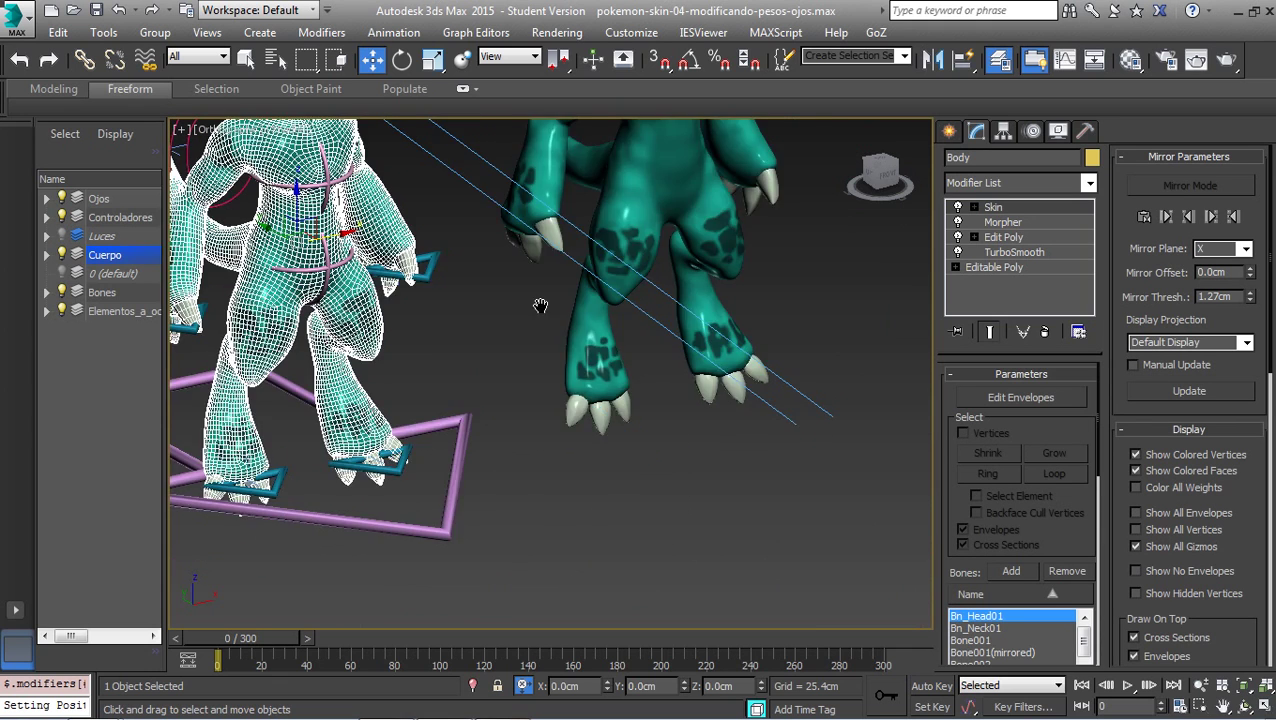
{"action": "scroll", "coordinate": [460, 341], "scroll_direction": "down", "scroll_amount": 3}
{"action": "middle_click_drag", "start_coordinate": [460, 520], "coordinate": [501, 573]}
{"action": "left_click", "coordinate": [501, 575]}
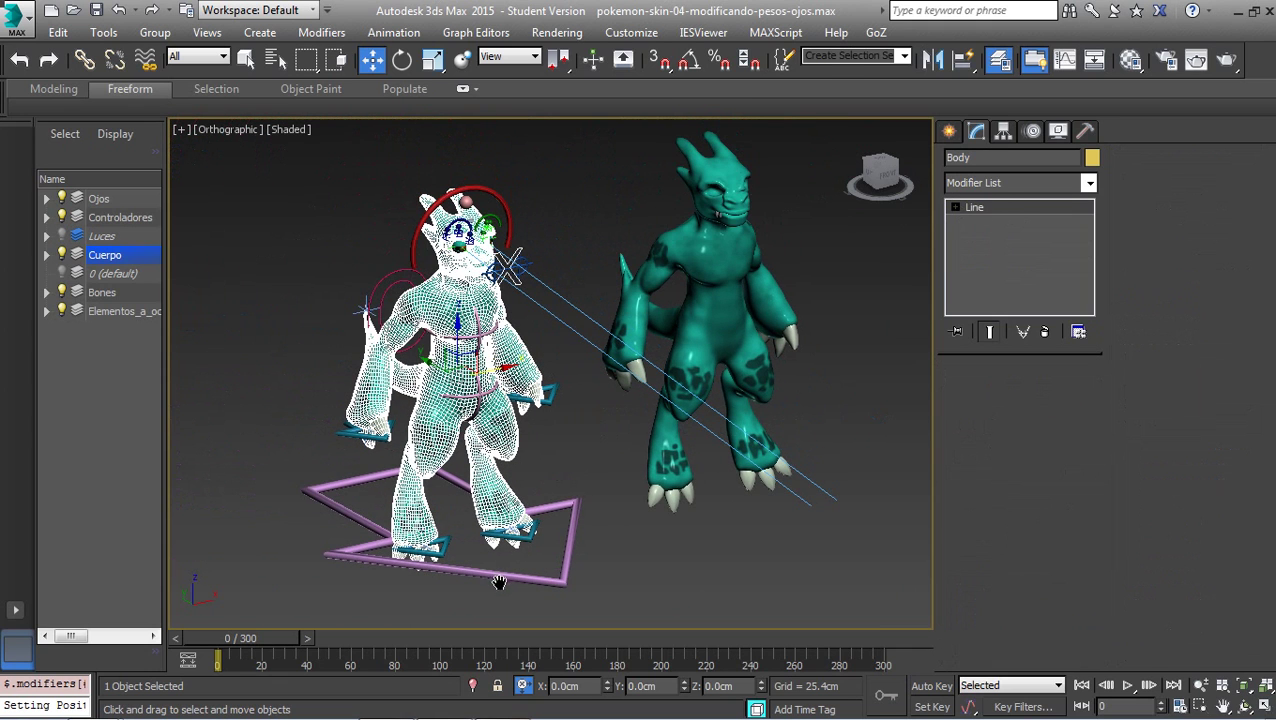
{"action": "left_click", "coordinate": [446, 599]}
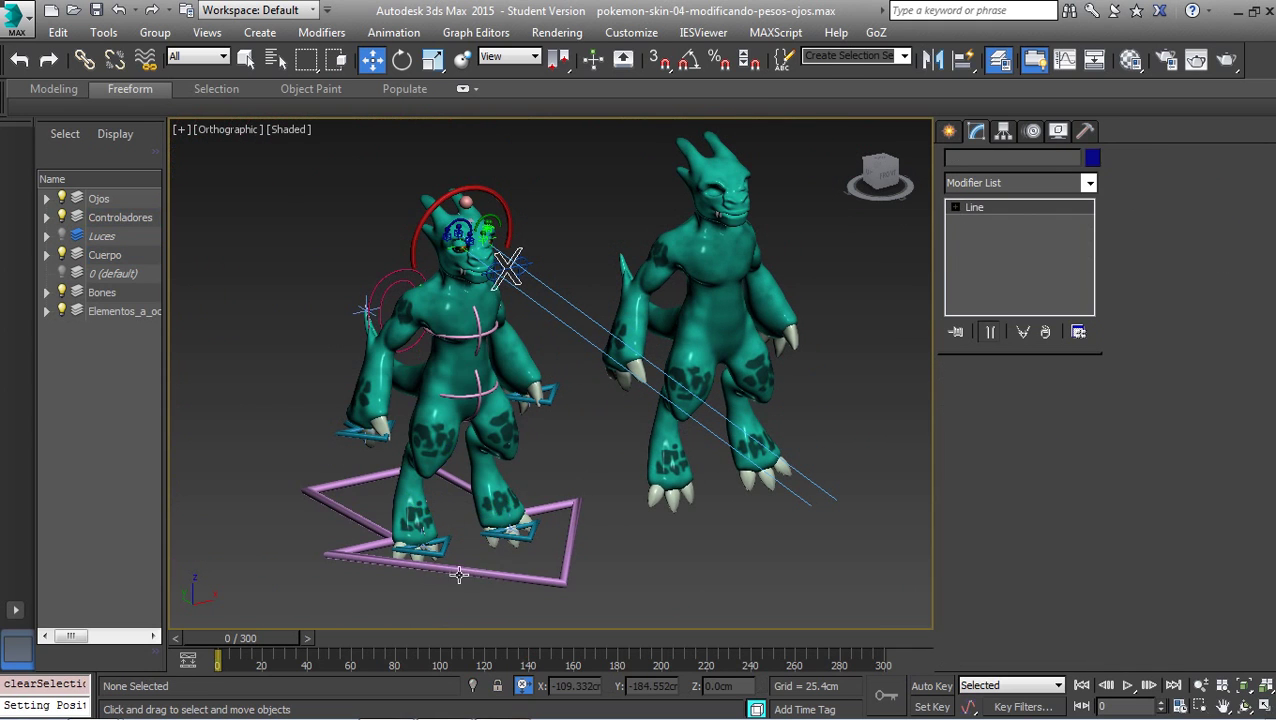
- Select the pink Line006 body controller and clear the timeline key selection
{"action": "left_click", "coordinate": [374, 468]}
{"action": "scroll", "coordinate": [273, 361], "scroll_direction": "up", "scroll_amount": 3}
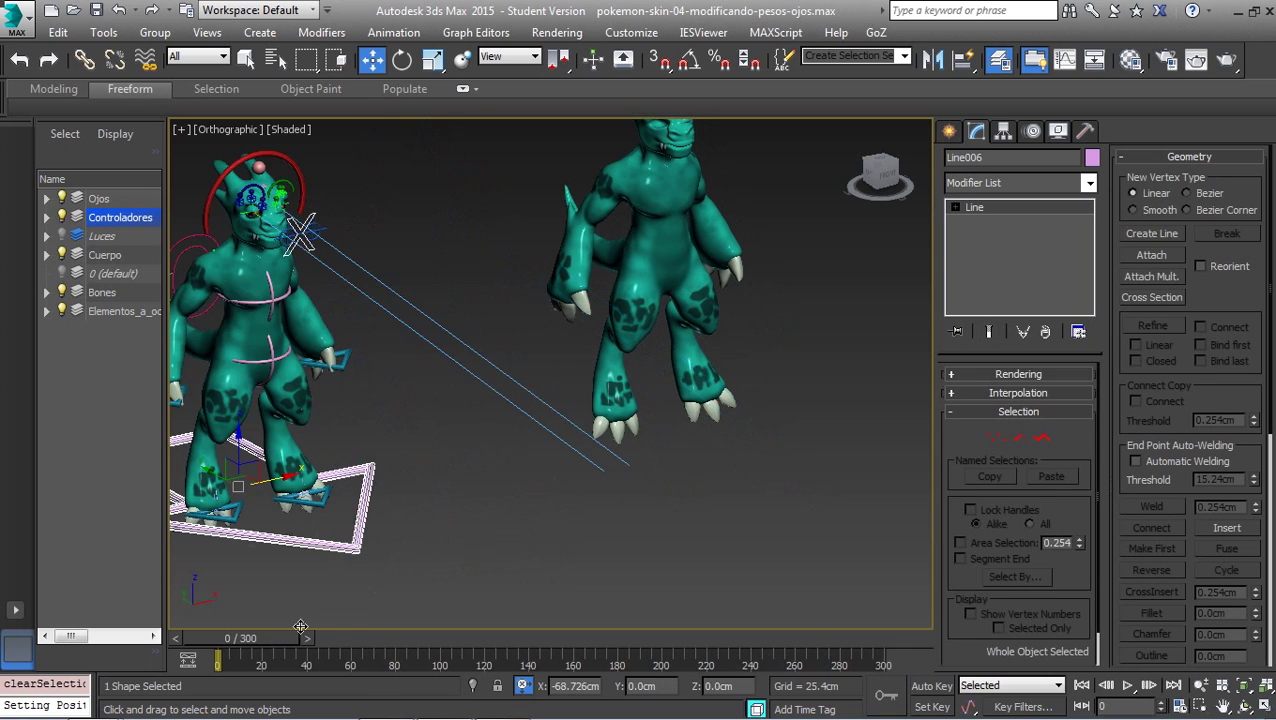
{"action": "mouse_move", "coordinate": [586, 640]}
{"action": "middle_mouse_down"}
{"action": "mouse_move", "coordinate": [876, 655]}
{"action": "mouse_move", "coordinate": [643, 541]}
{"action": "mouse_move", "coordinate": [591, 548]}
{"action": "mouse_move", "coordinate": [610, 515]}
{"action": "mouse_move", "coordinate": [658, 513]}
{"action": "mouse_move", "coordinate": [640, 528]}
{"action": "middle_mouse_up"}
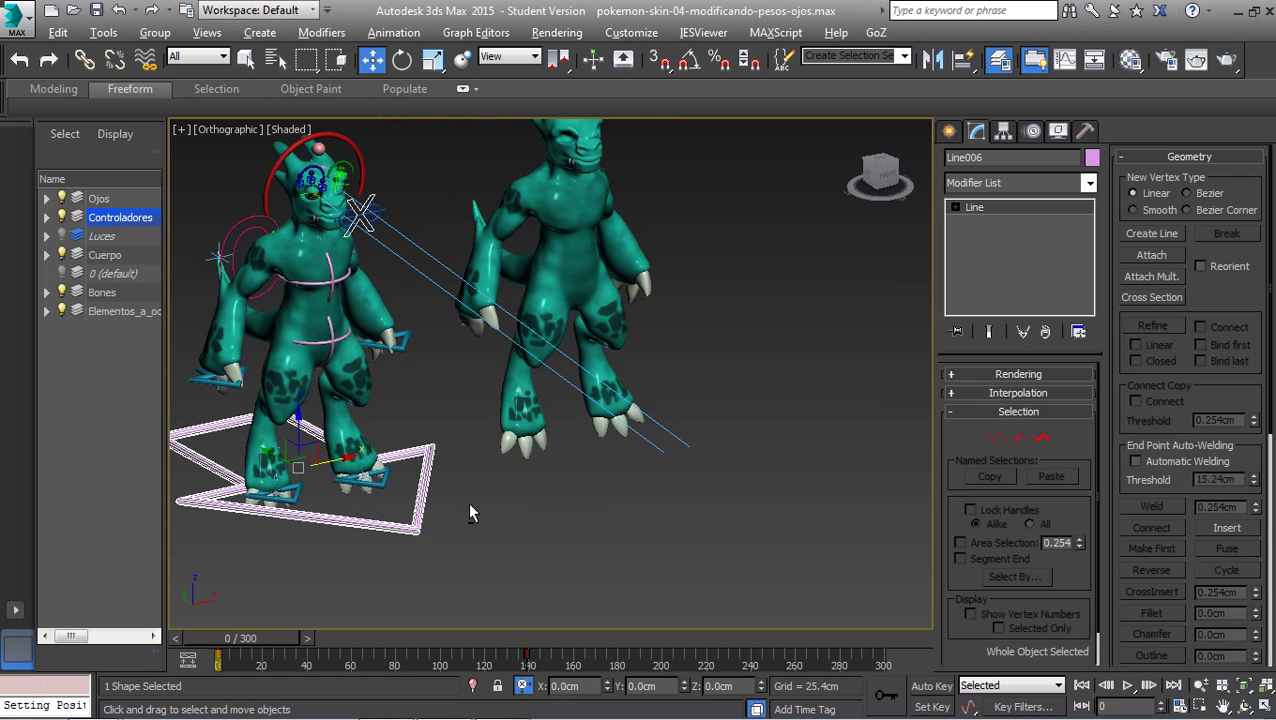
{"action": "mouse_move", "coordinate": [468, 501]}
{"action": "middle_mouse_down", "text": "alt"}
{"action": "mouse_move", "coordinate": [480, 500]}
{"action": "mouse_move", "coordinate": [254, 474]}
{"action": "middle_mouse_up", "text": "alt"}
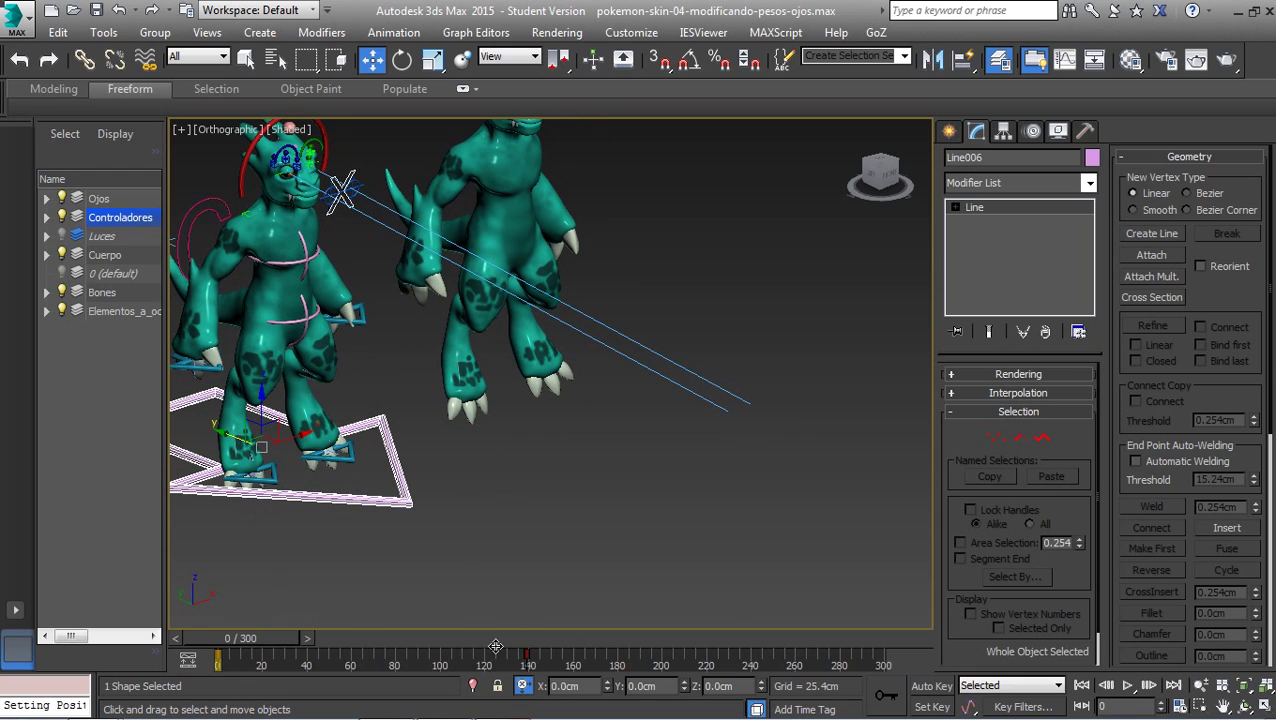
{"action": "left_click_drag", "start_coordinate": [588, 671], "coordinate": [493, 637]}
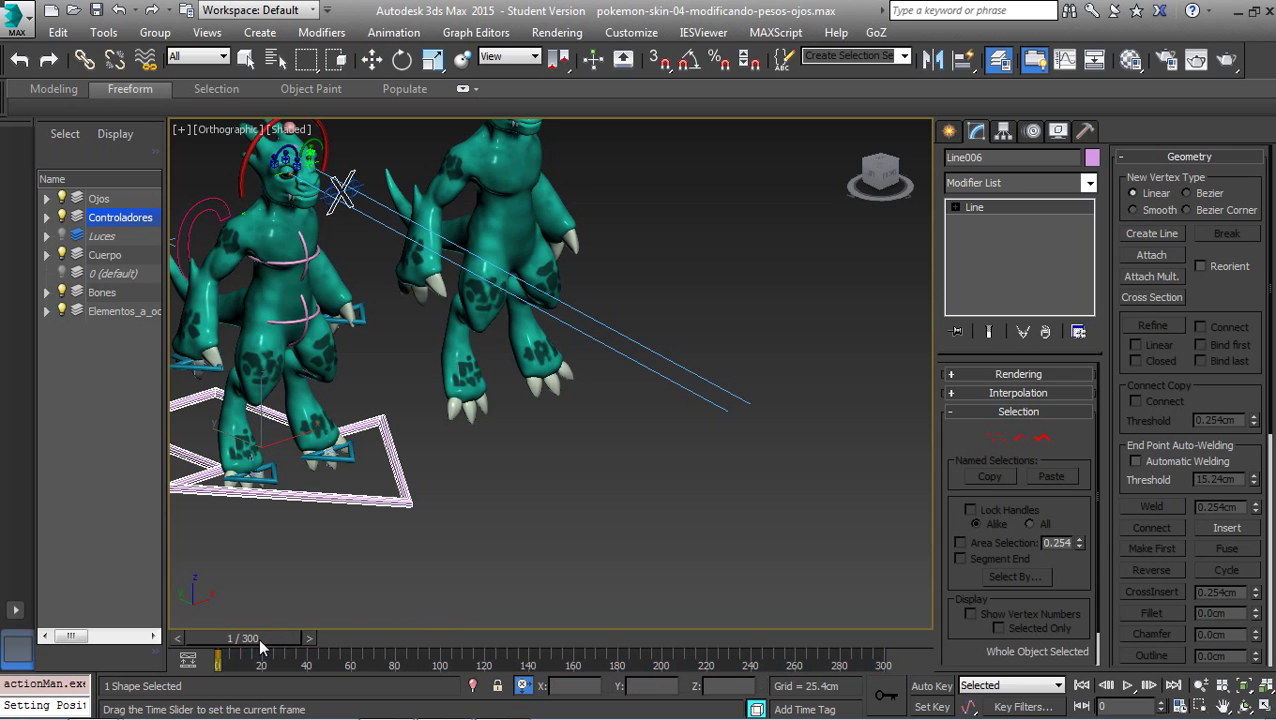
{"action": "left_click_drag", "start_coordinate": [258, 637], "coordinate": [240, 638]}
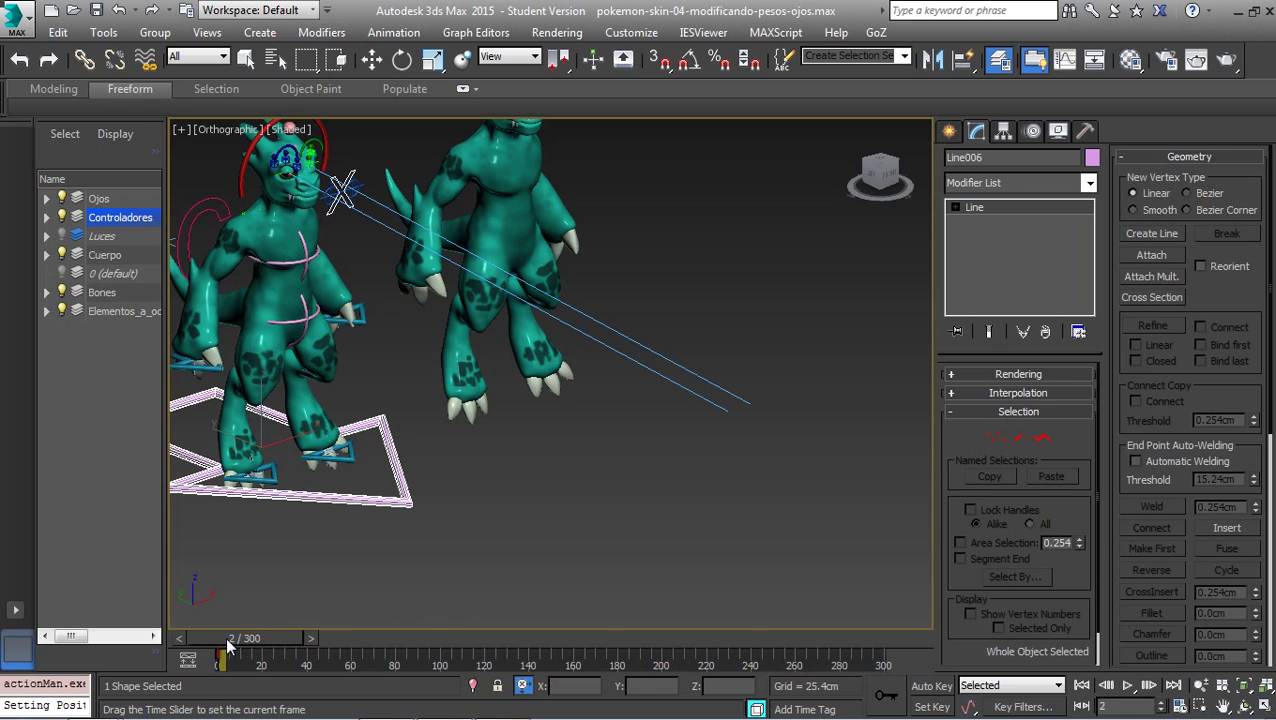
- With Auto Key on at frame 141, move the Line006 body controller down and right
{"action": "left_click", "coordinate": [931, 686]}
{"action": "left_click_drag", "start_coordinate": [232, 640], "coordinate": [526, 659]}
{"action": "key", "text": "w"}
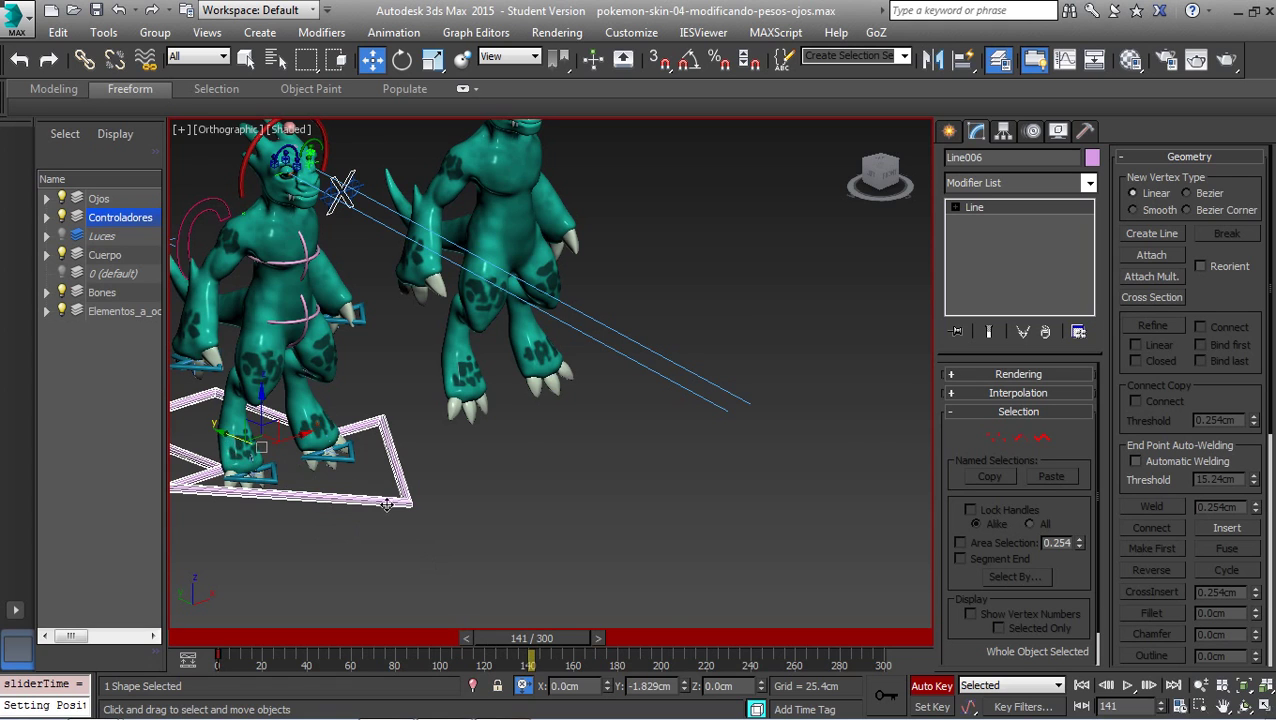
{"action": "left_click_drag", "start_coordinate": [387, 505], "coordinate": [532, 594]}
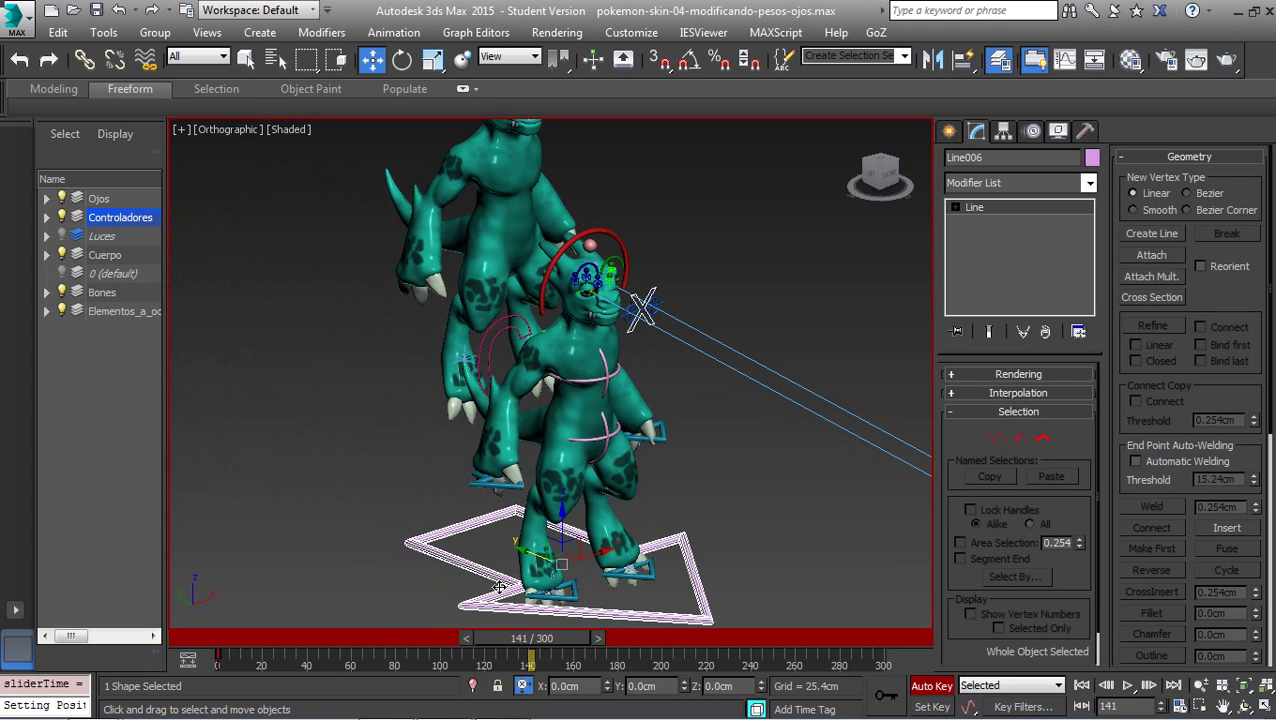
- Turn Auto Key off, return to frame 0 and select the Body mesh
{"action": "left_click", "coordinate": [931, 686]}
{"action": "left_click_drag", "start_coordinate": [548, 635], "coordinate": [187, 624]}
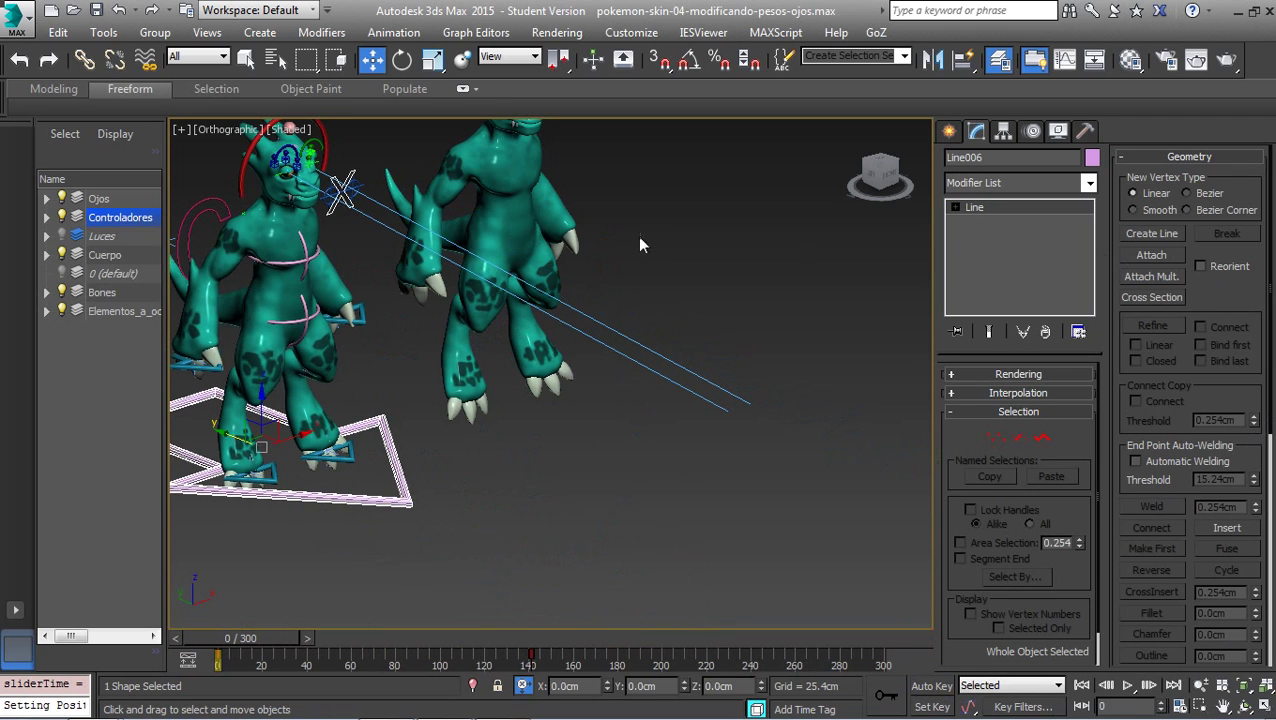
{"action": "left_click", "coordinate": [331, 278]}
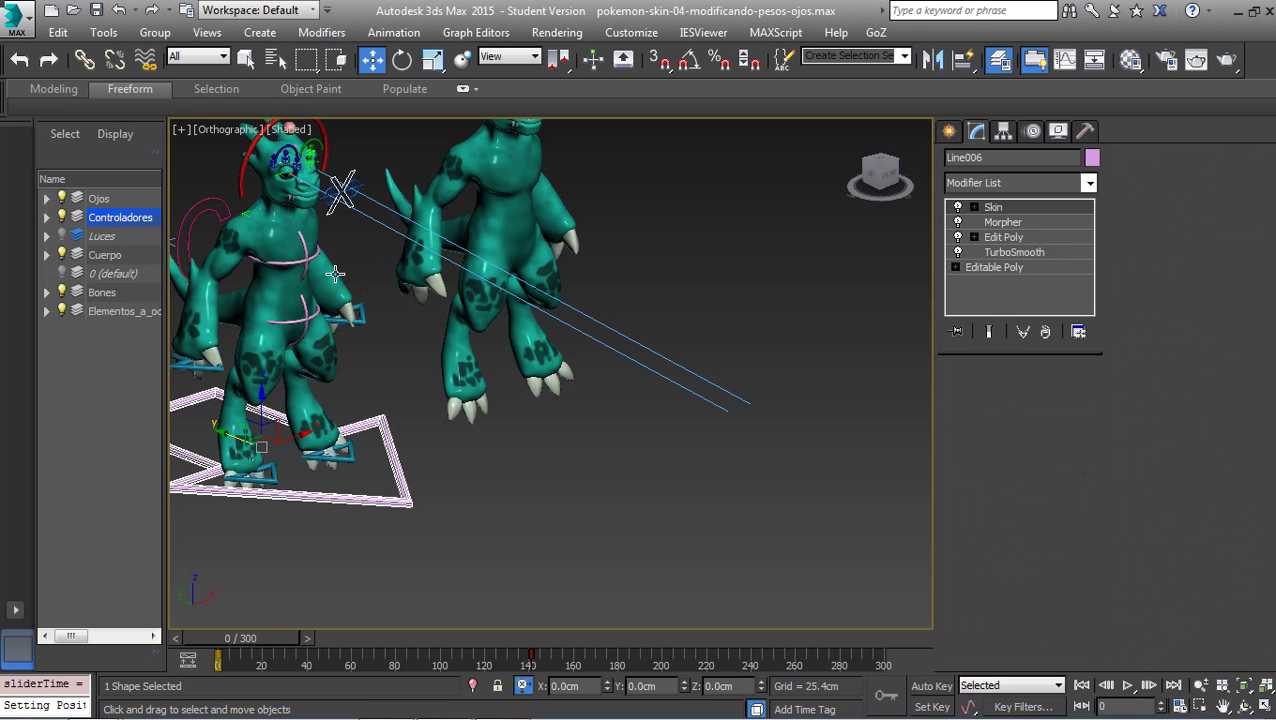
- Set the Morpher's Body001 channel to 0 on the Body mesh
{"action": "left_click", "coordinate": [1003, 222]}
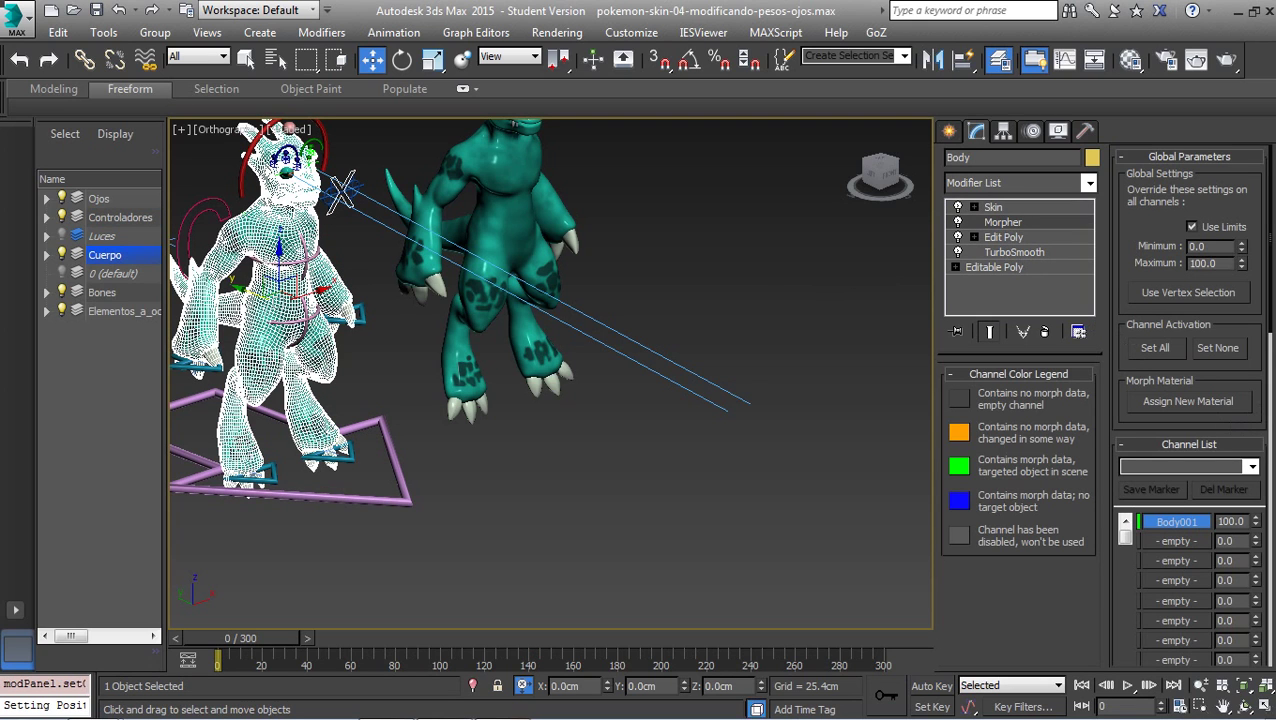
{"action": "scroll", "coordinate": [1188, 400], "scroll_direction": "down", "scroll_amount": 2}
{"action": "scroll", "coordinate": [1188, 400], "scroll_direction": "down", "scroll_amount": 3}
{"action": "scroll", "coordinate": [1188, 400], "scroll_direction": "down", "scroll_amount": 3}
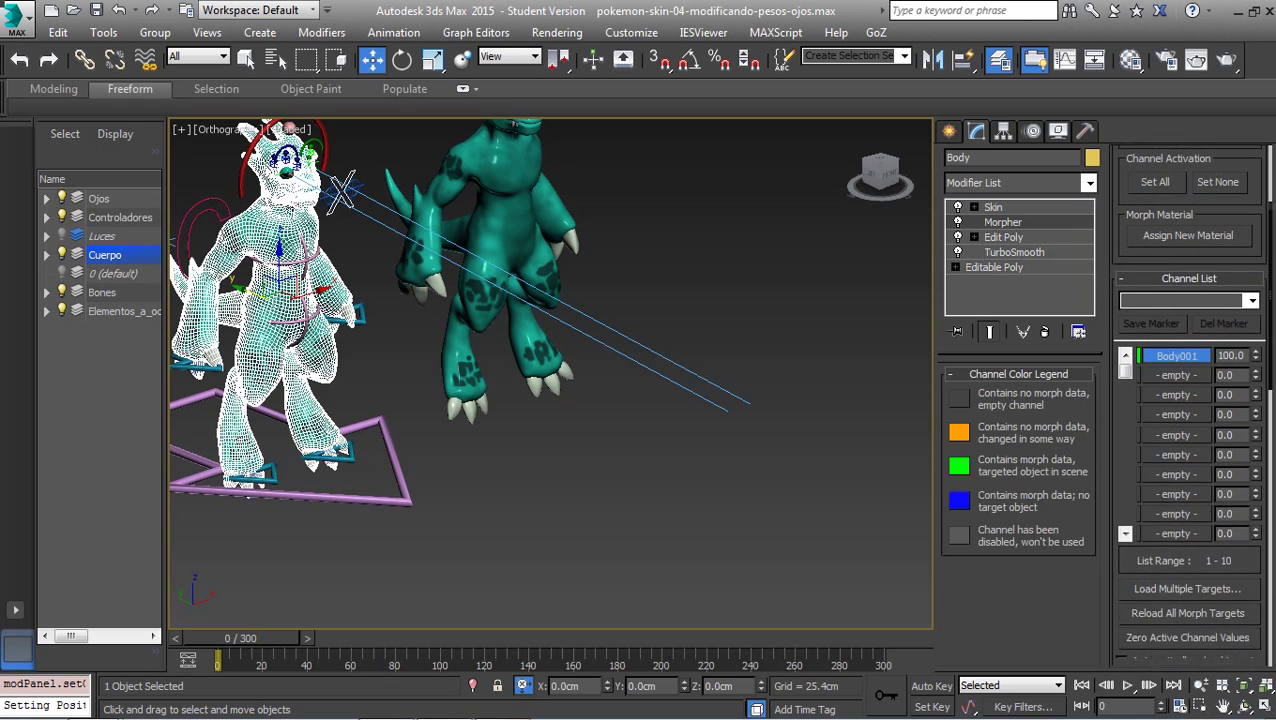
{"action": "scroll", "coordinate": [1188, 400], "scroll_direction": "down", "scroll_amount": 1}
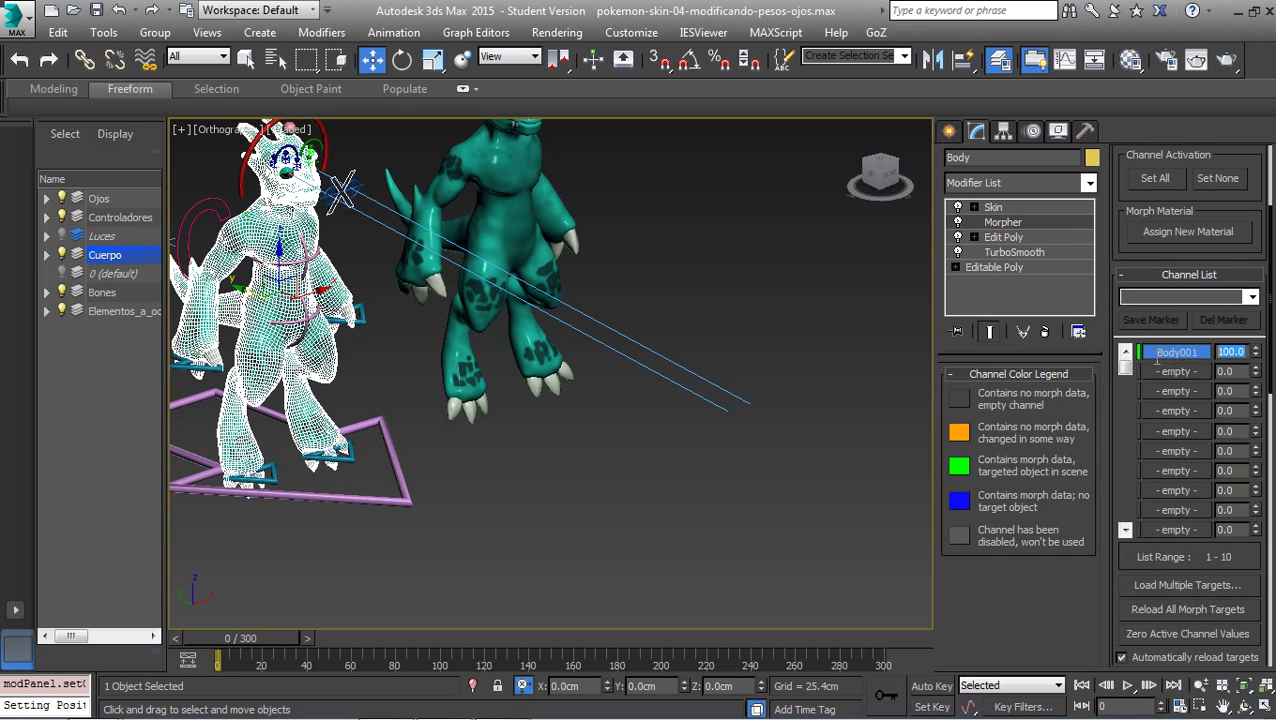
{"action": "type", "text": "0"}
{"action": "key", "text": "Return"}
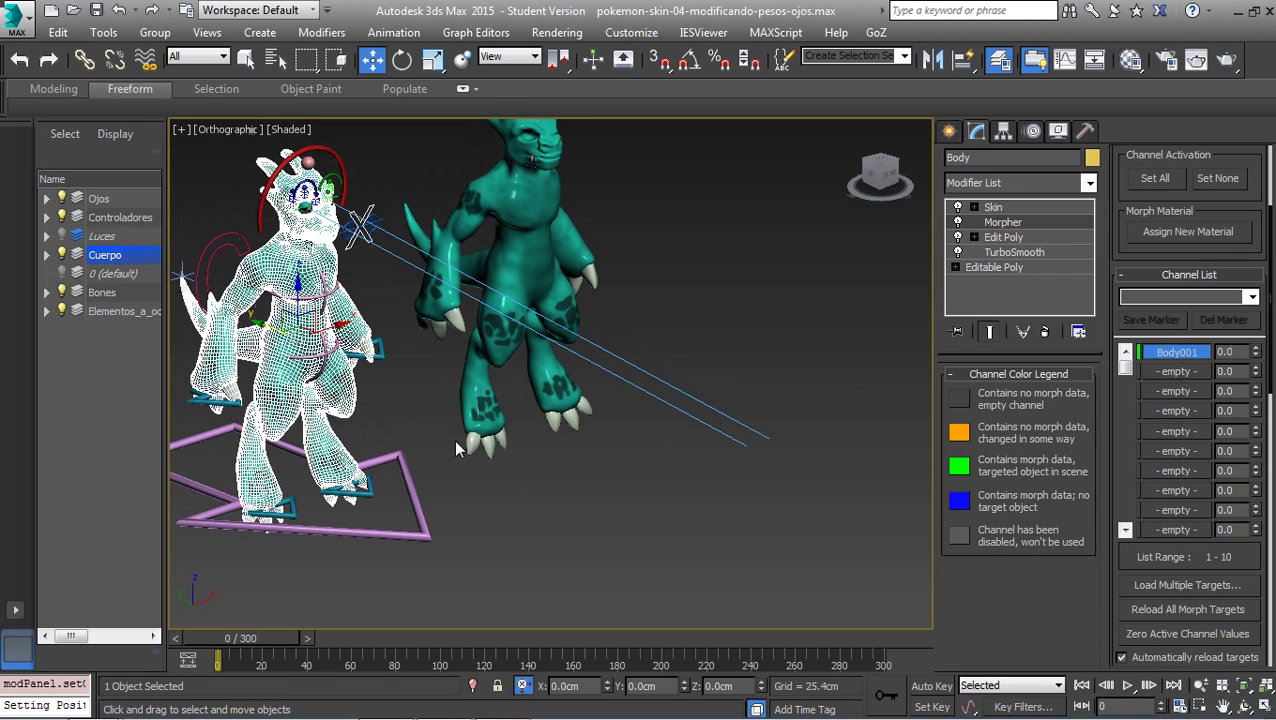
{"action": "middle_click_drag", "start_coordinate": [424, 409], "coordinate": [305, 232], "text": "alt"}
{"action": "scroll", "coordinate": [305, 232], "scroll_direction": "up", "scroll_amount": 3}
{"action": "scroll", "coordinate": [309, 233], "scroll_direction": "up", "scroll_amount": 2}
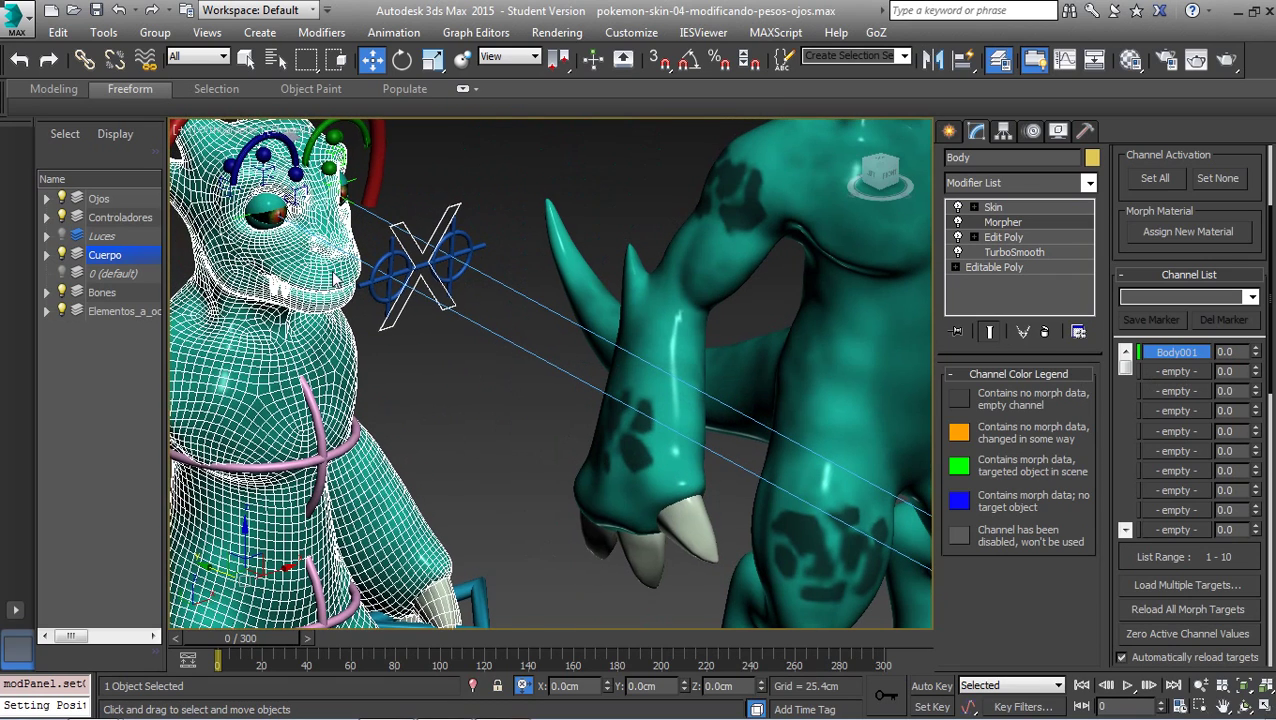
{"action": "scroll", "coordinate": [367, 324], "scroll_direction": "down", "scroll_amount": 2}
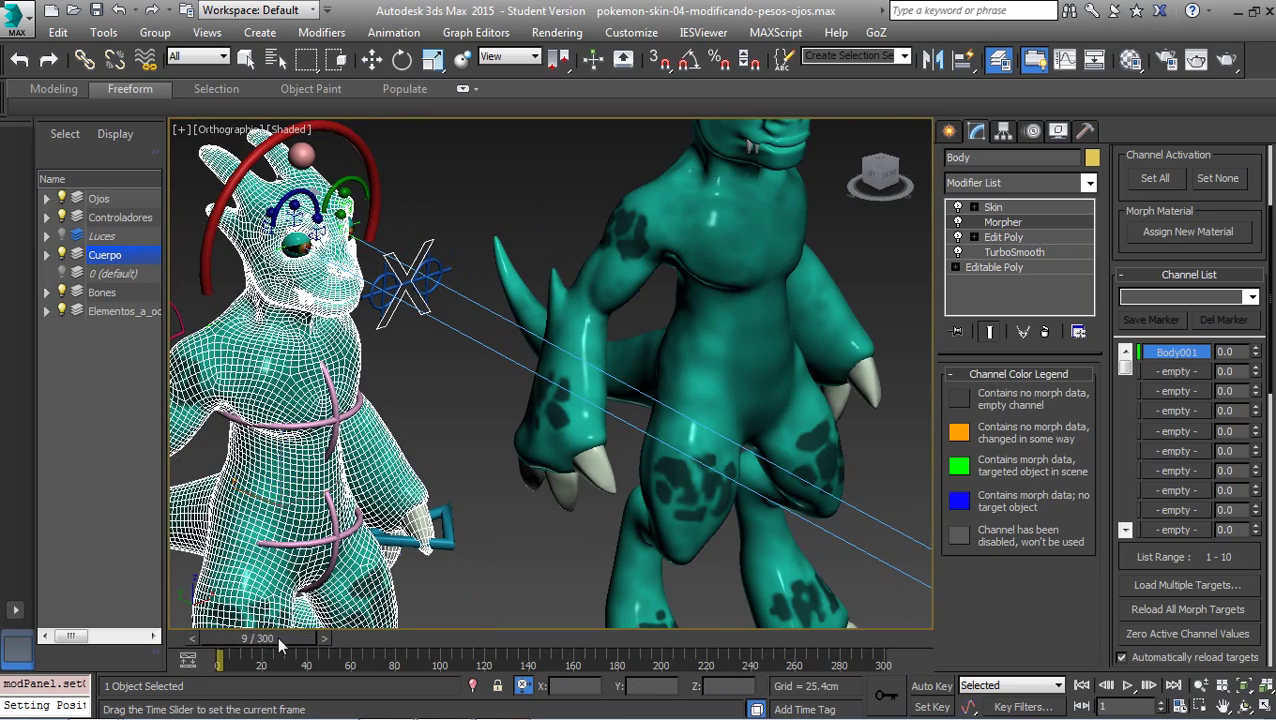
- At frame 140, raise the Body001 morph channel to 100 and turn Auto Key on
{"action": "left_click_drag", "start_coordinate": [277, 636], "coordinate": [537, 688]}
{"action": "key", "text": "w"}
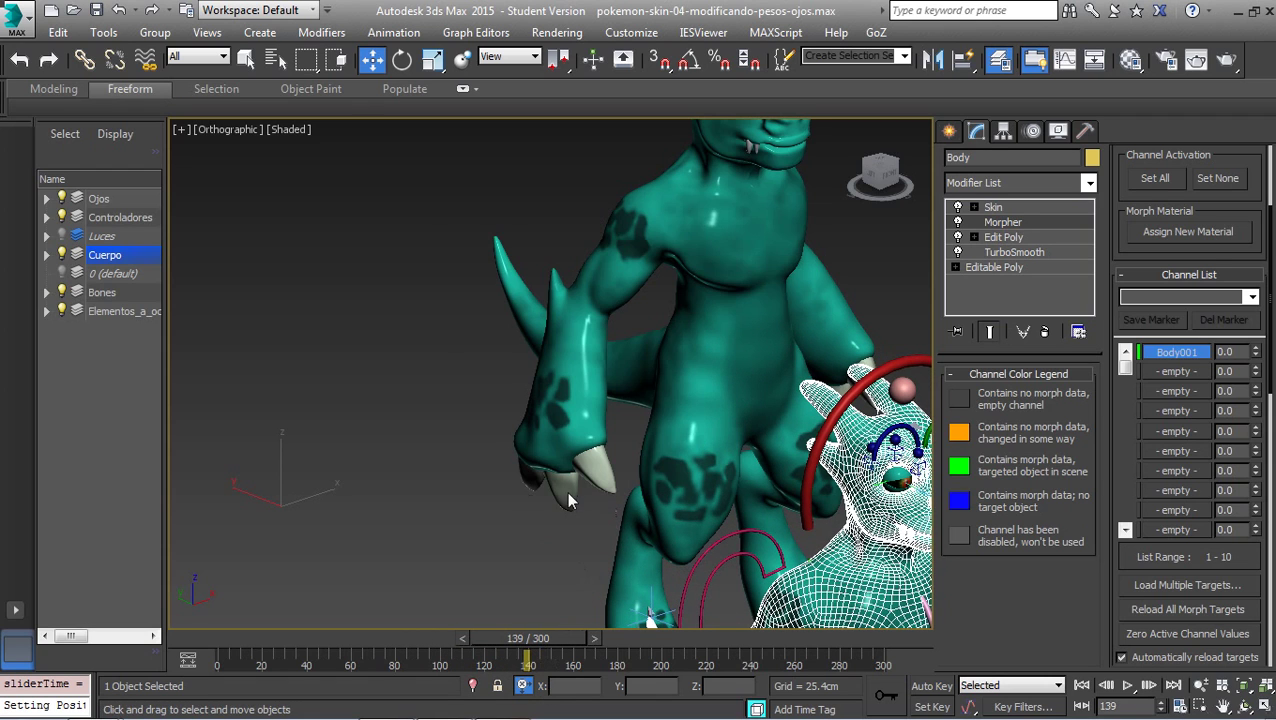
{"action": "middle_click_drag", "start_coordinate": [480, 540], "coordinate": [511, 558]}
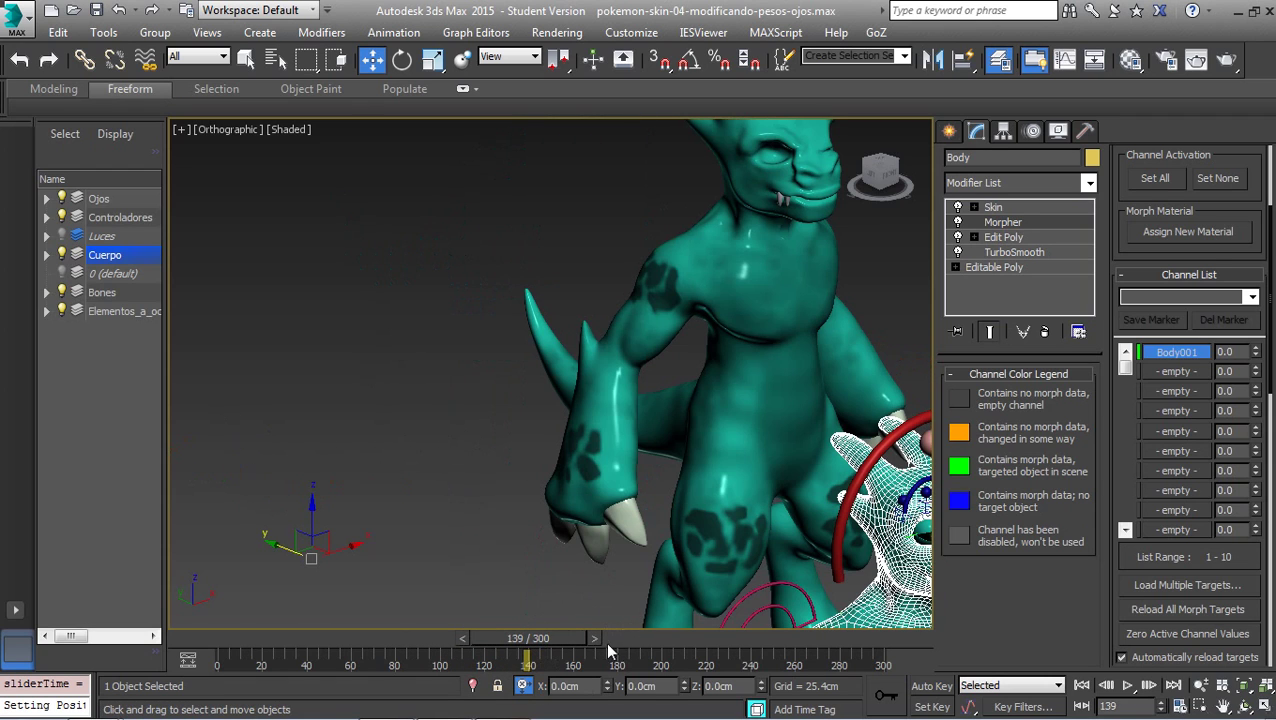
{"action": "left_click", "coordinate": [600, 642]}
{"action": "middle_click_drag", "start_coordinate": [663, 446], "coordinate": [343, 346]}
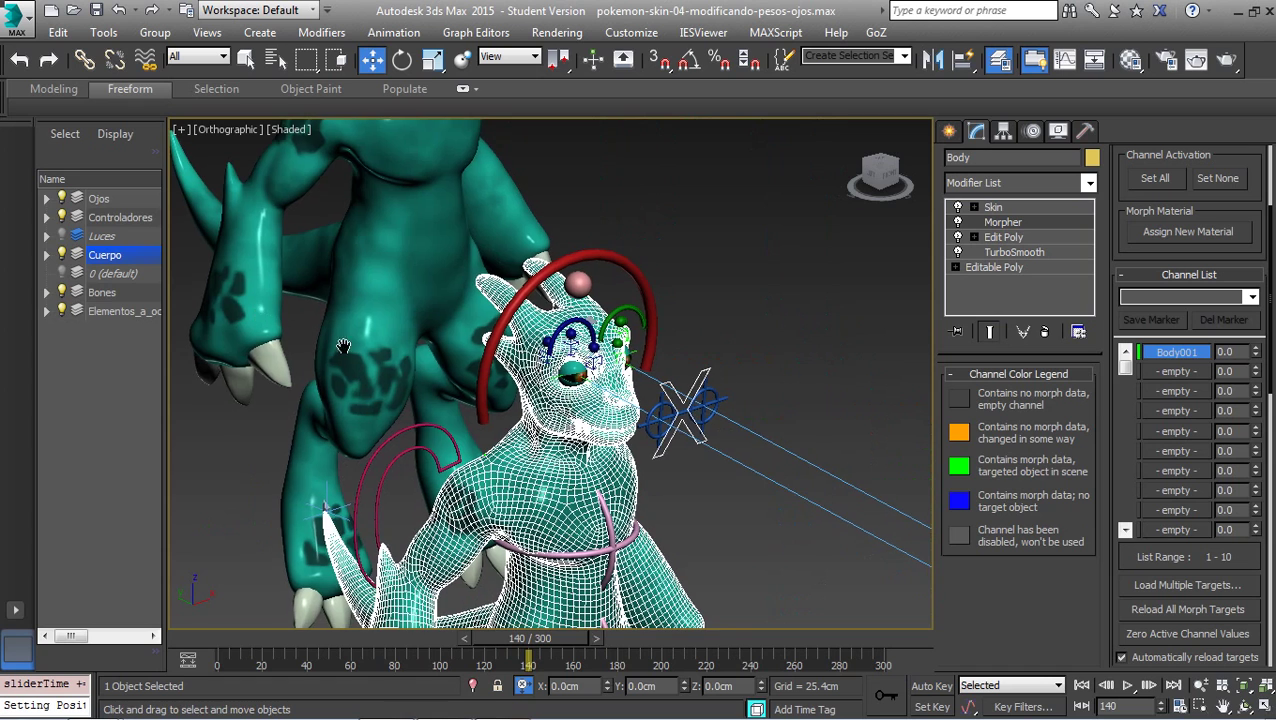
{"action": "middle_click_drag", "start_coordinate": [609, 447], "coordinate": [490, 367]}
{"action": "scroll", "coordinate": [490, 367], "scroll_direction": "up", "scroll_amount": 4}
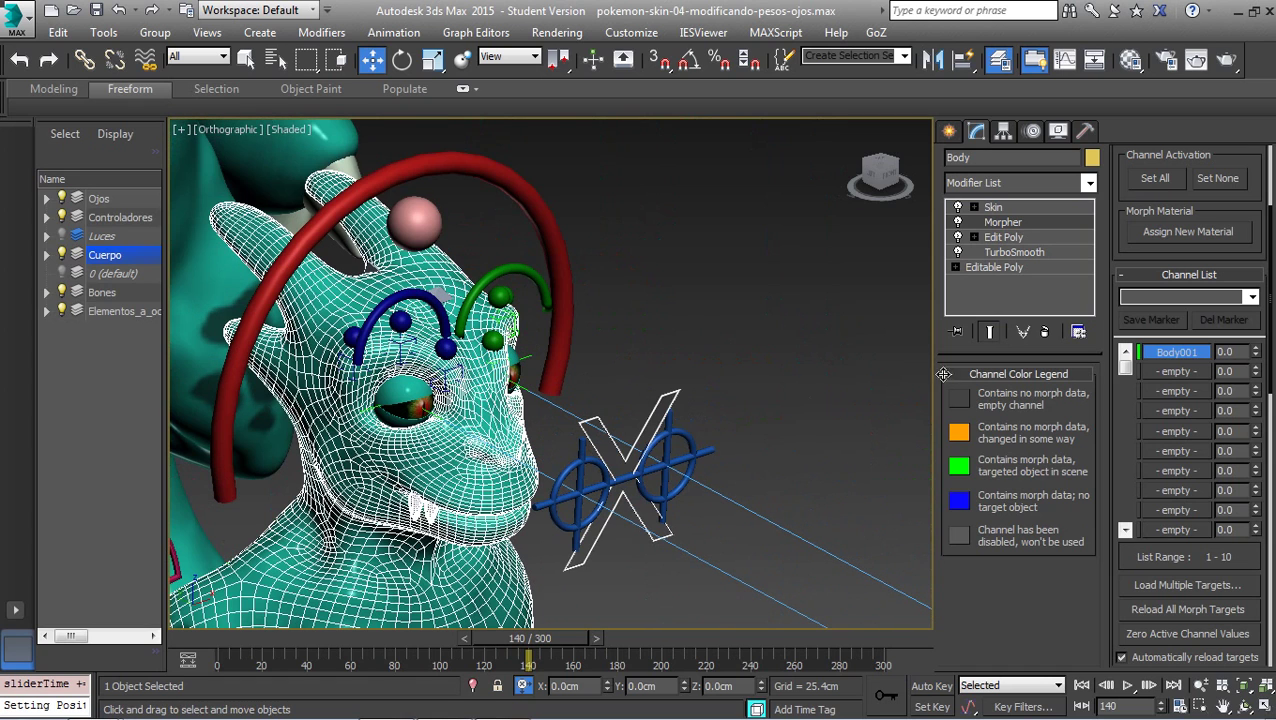
{"action": "left_click_drag", "start_coordinate": [1256, 355], "coordinate": [1256, 300]}
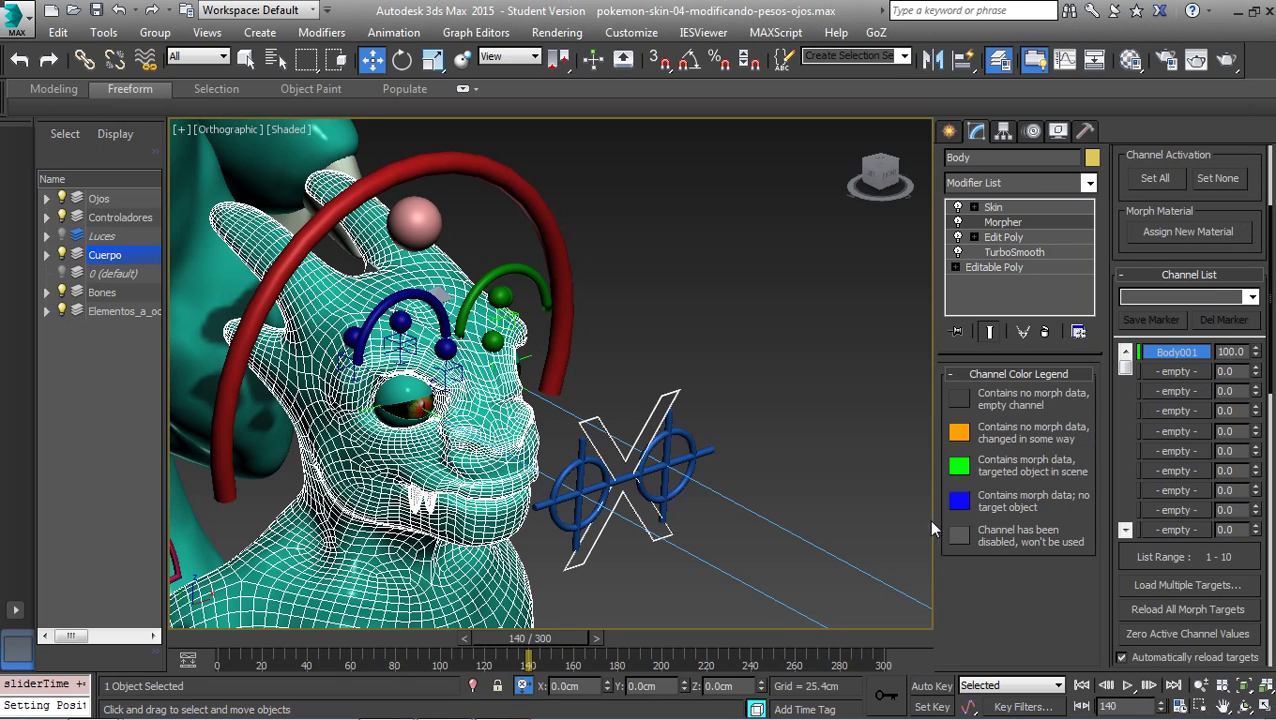
{"action": "left_click", "coordinate": [931, 686]}
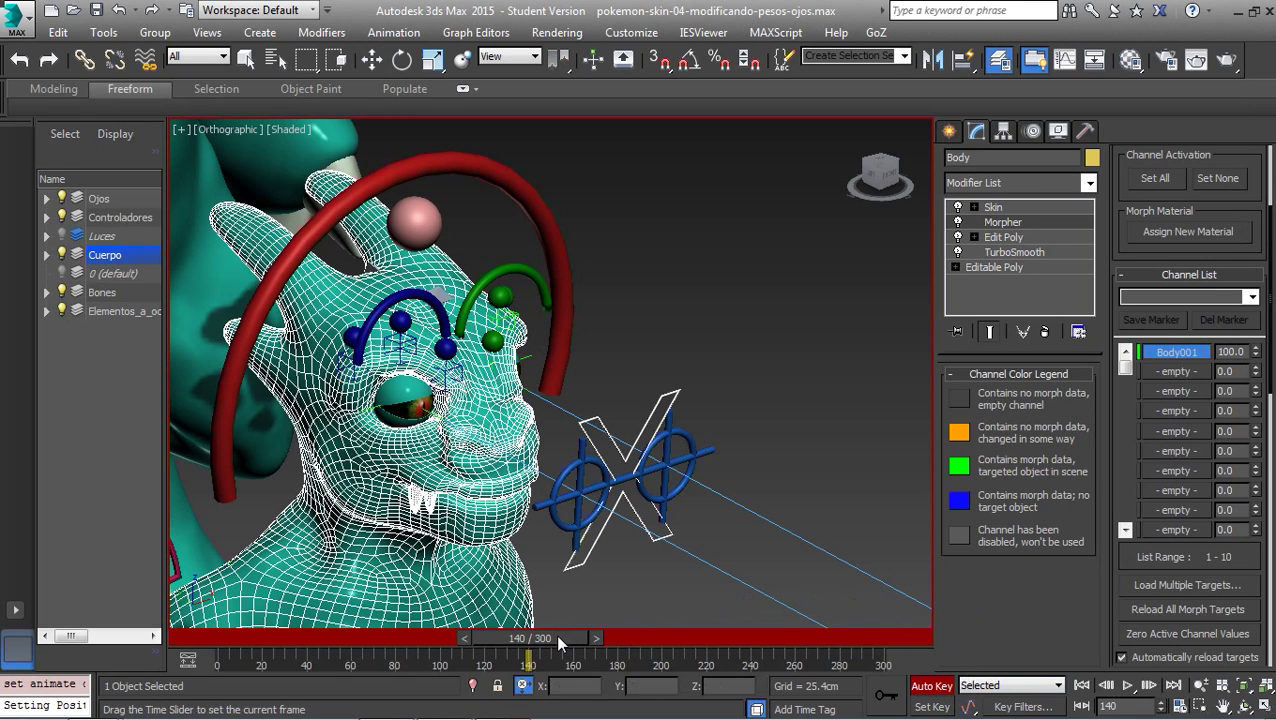
- Return to frame 0 and reframe the view to show both characters
{"action": "left_click_drag", "start_coordinate": [558, 638], "coordinate": [194, 615]}
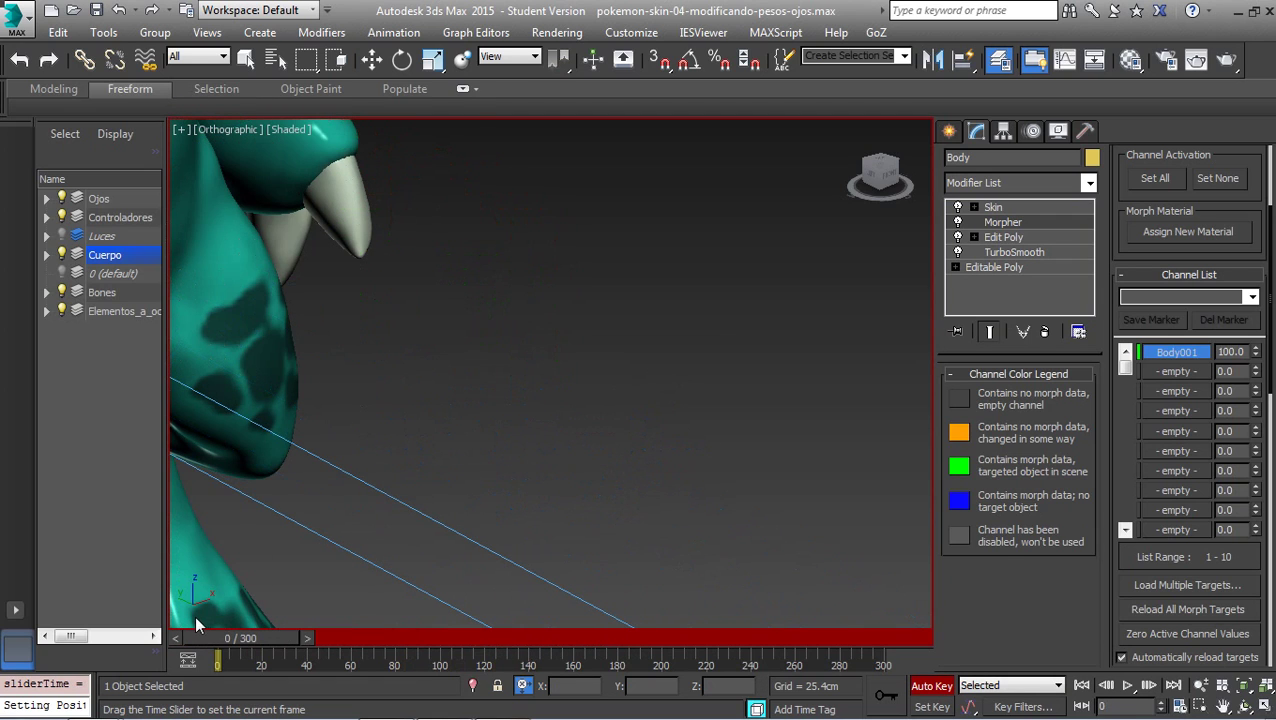
{"action": "key", "text": "w"}
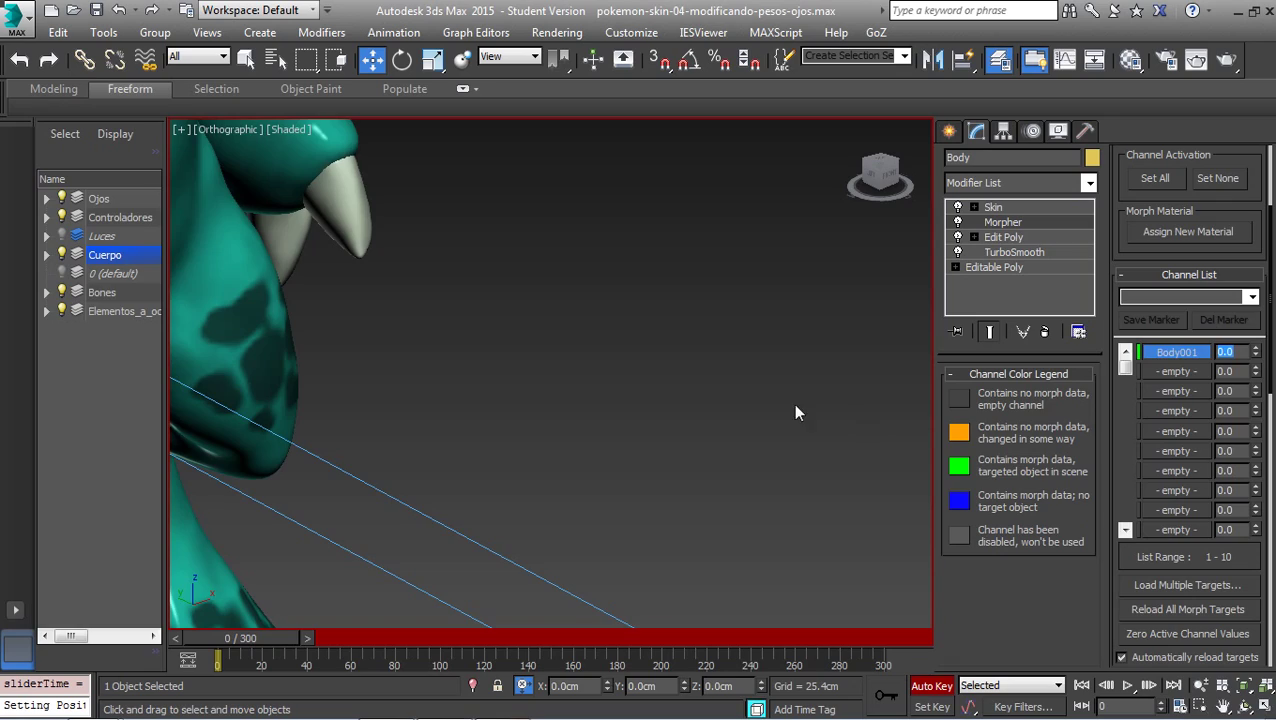
{"action": "mouse_move", "coordinate": [795, 412]}
{"action": "middle_mouse_down"}
{"action": "mouse_move", "coordinate": [716, 443]}
{"action": "mouse_move", "coordinate": [420, 330]}
{"action": "mouse_move", "coordinate": [429, 358]}
{"action": "middle_mouse_up"}
{"action": "scroll", "coordinate": [420, 330], "scroll_direction": "up", "scroll_amount": 5}
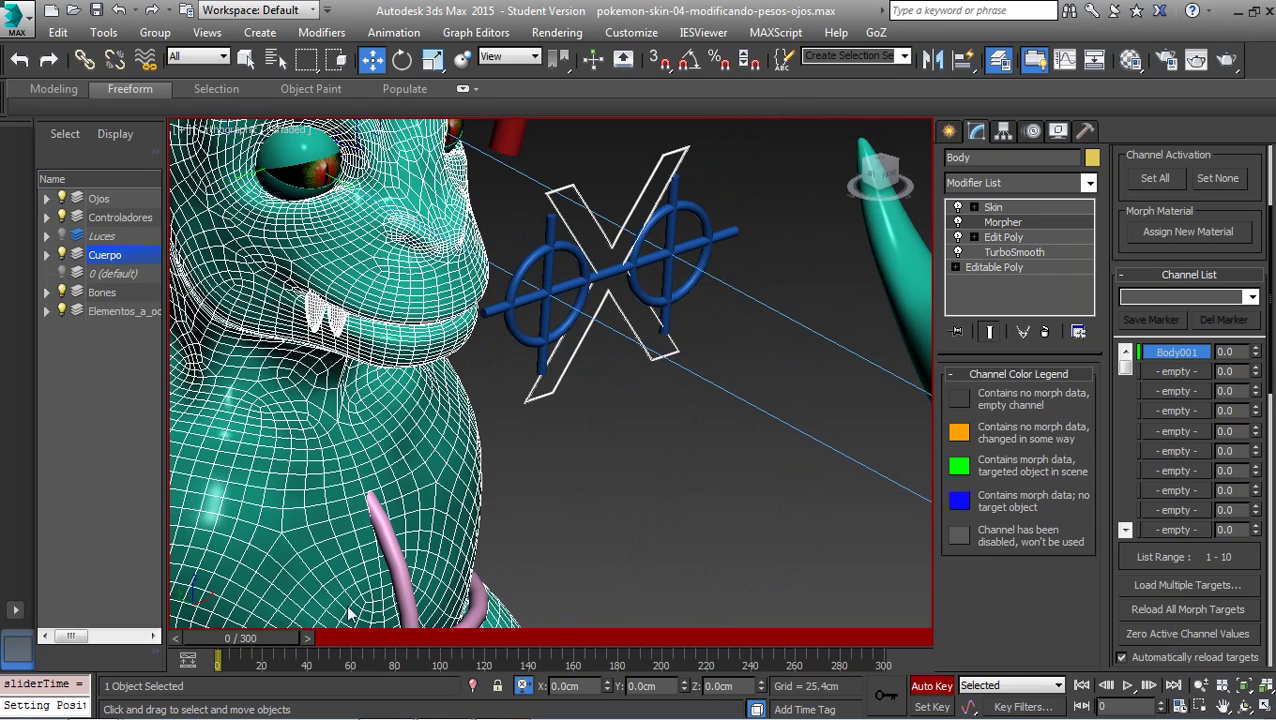
{"action": "scroll", "coordinate": [365, 555], "scroll_direction": "down", "scroll_amount": 4}
{"action": "middle_click_drag", "start_coordinate": [365, 555], "coordinate": [322, 427], "text": "alt"}
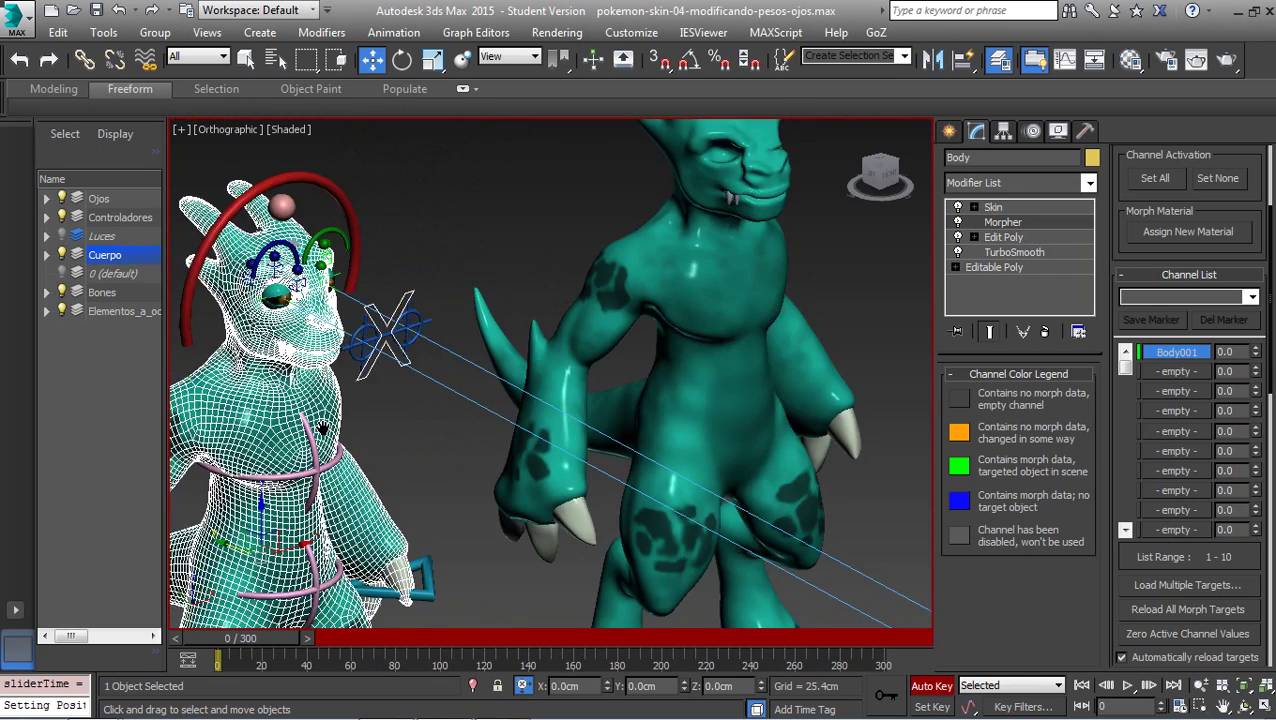
{"action": "scroll", "coordinate": [322, 427], "scroll_direction": "down", "scroll_amount": 3}
- Key the Body001 morph at 100 on frame 140, turn Auto Key off, and scrub back to check
{"action": "left_click_drag", "start_coordinate": [283, 637], "coordinate": [546, 678]}
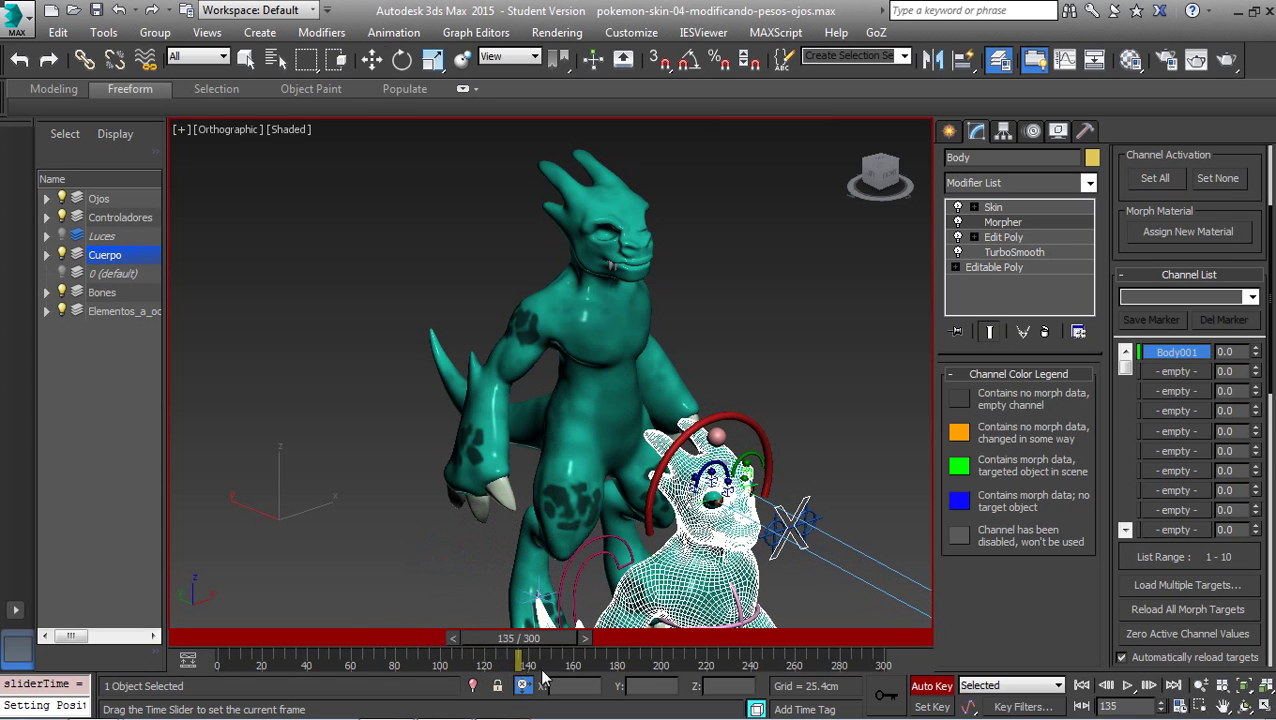
{"action": "key", "text": "w"}
{"action": "middle_click_drag", "start_coordinate": [620, 562], "coordinate": [580, 437]}
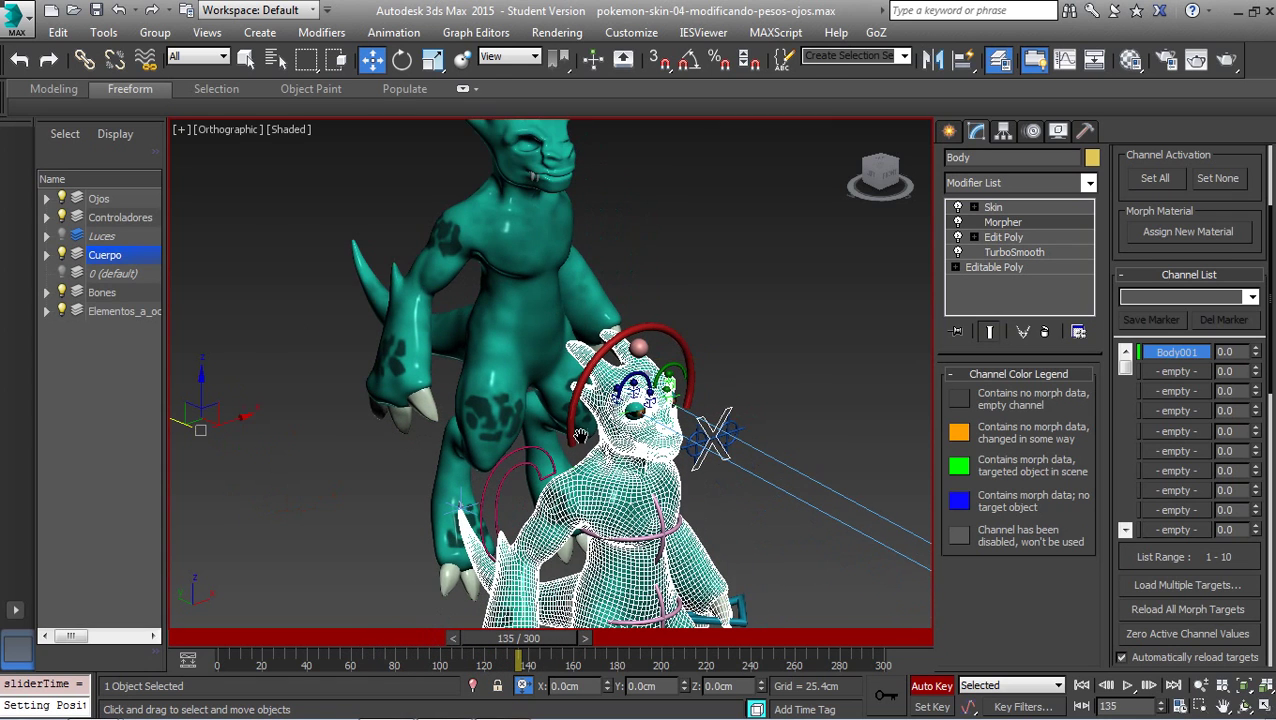
{"action": "scroll", "coordinate": [690, 437], "scroll_direction": "up", "scroll_amount": 5}
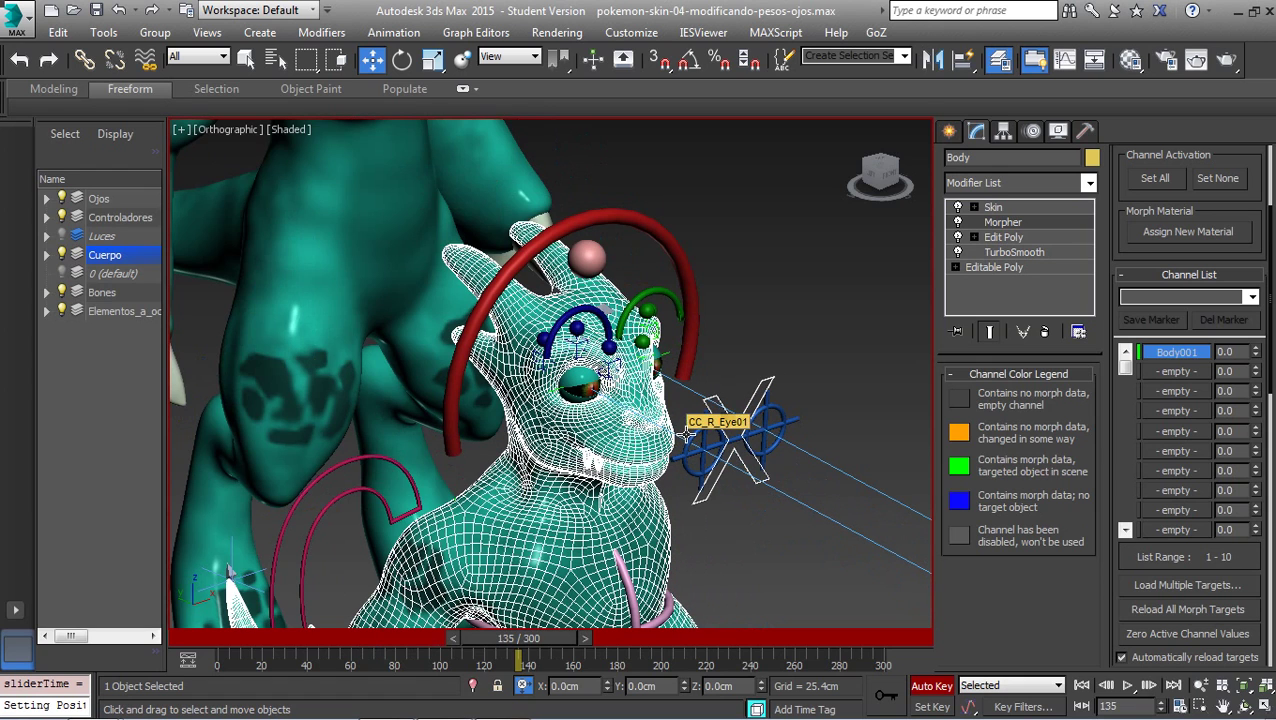
{"action": "mouse_move", "coordinate": [538, 636]}
{"action": "left_mouse_down"}
{"action": "mouse_move", "coordinate": [570, 660]}
{"action": "mouse_move", "coordinate": [552, 646]}
{"action": "left_mouse_up"}
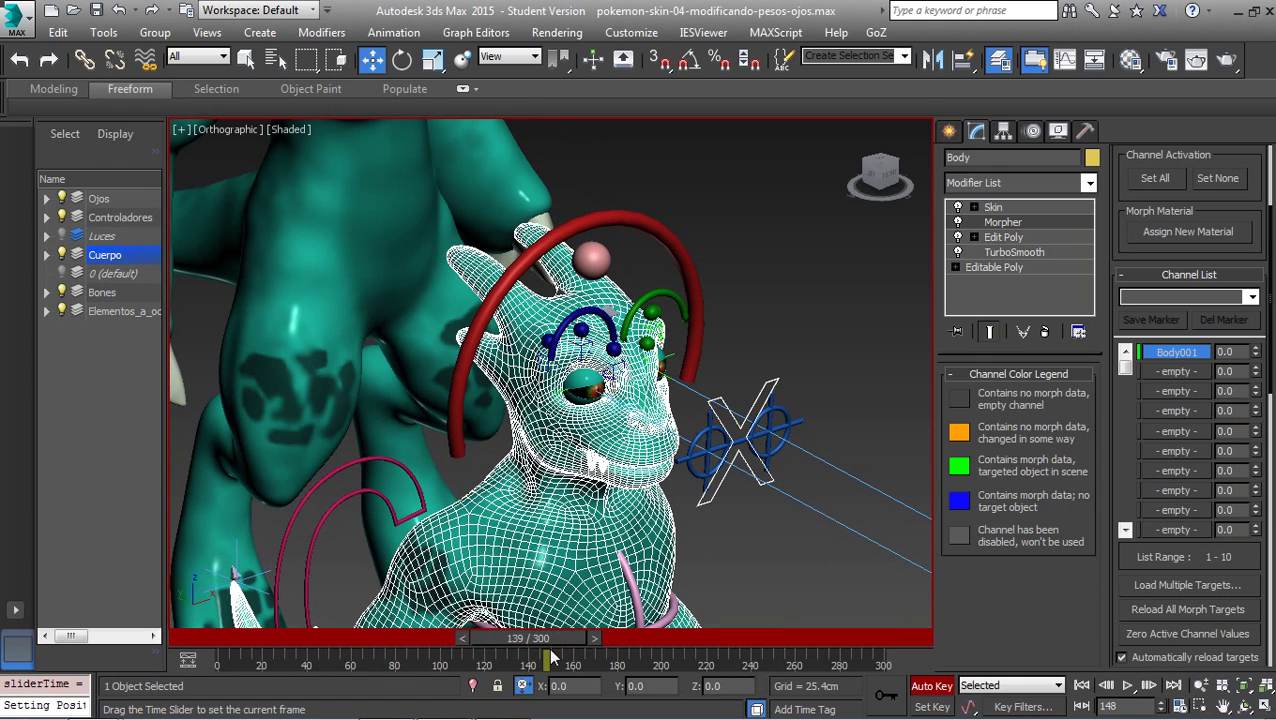
{"action": "key", "text": "w"}
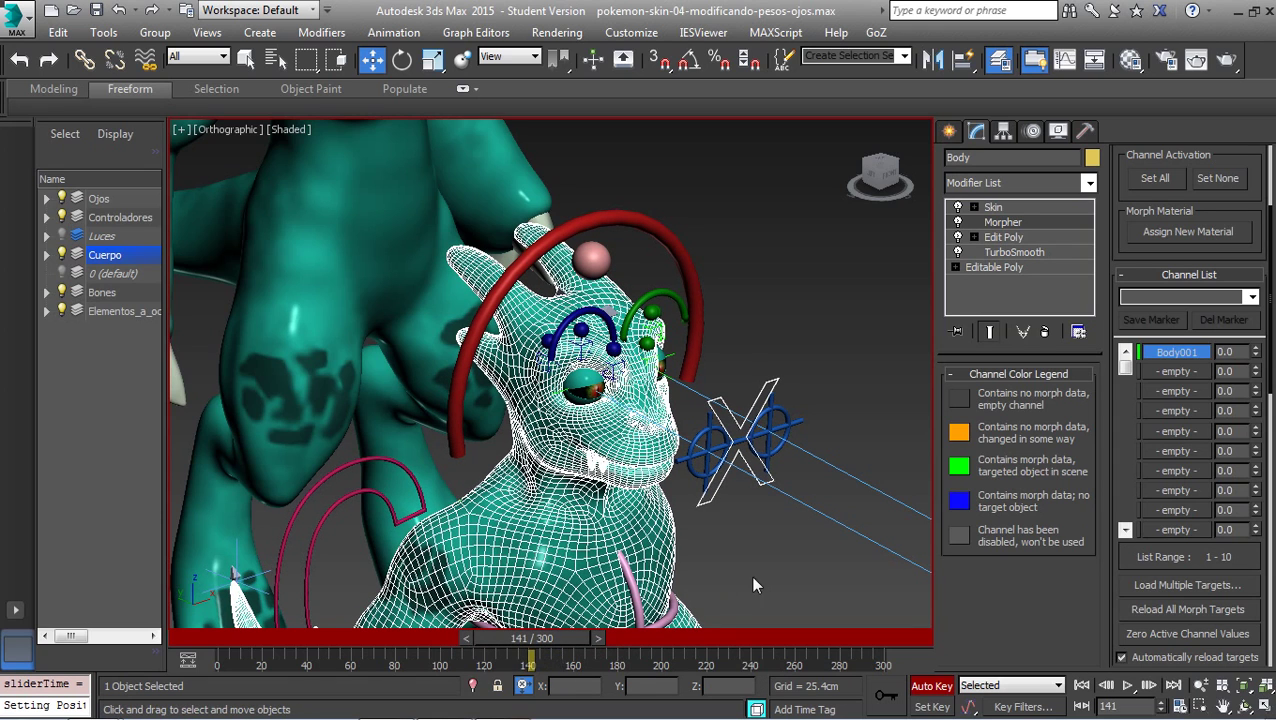
{"action": "left_click", "coordinate": [472, 638]}
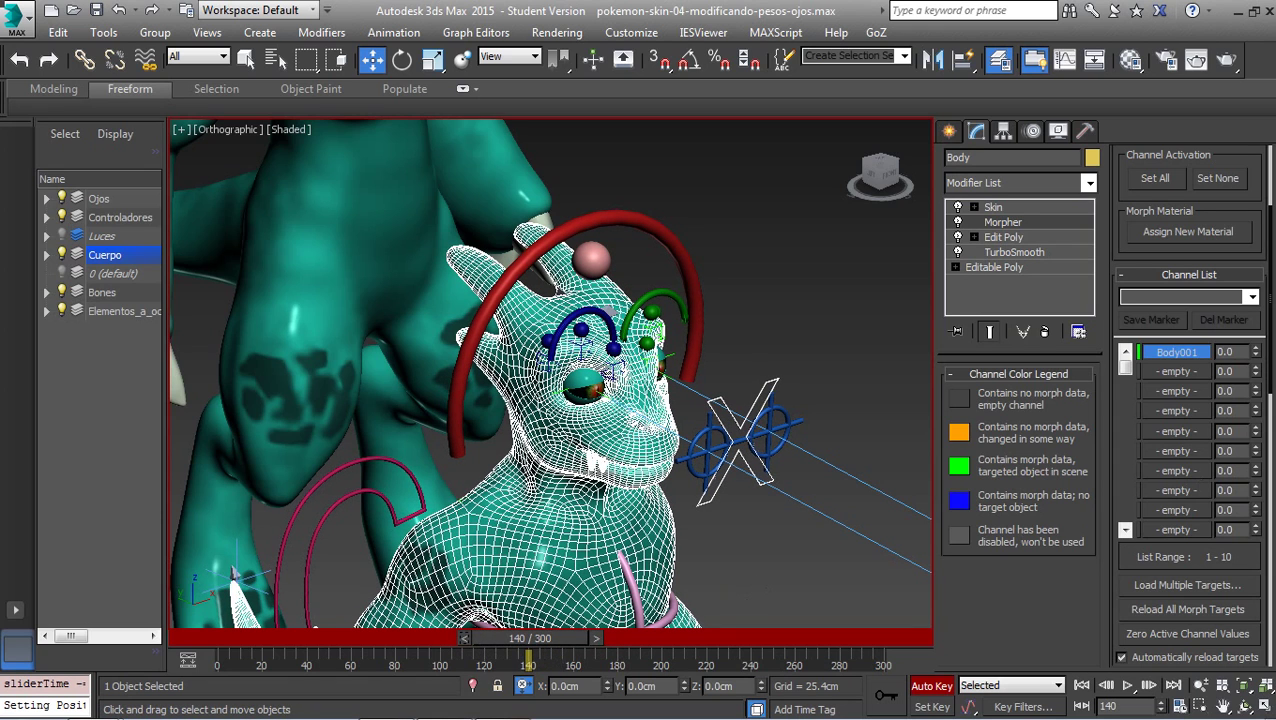
{"action": "left_click_drag", "start_coordinate": [1255, 352], "coordinate": [1272, 183]}
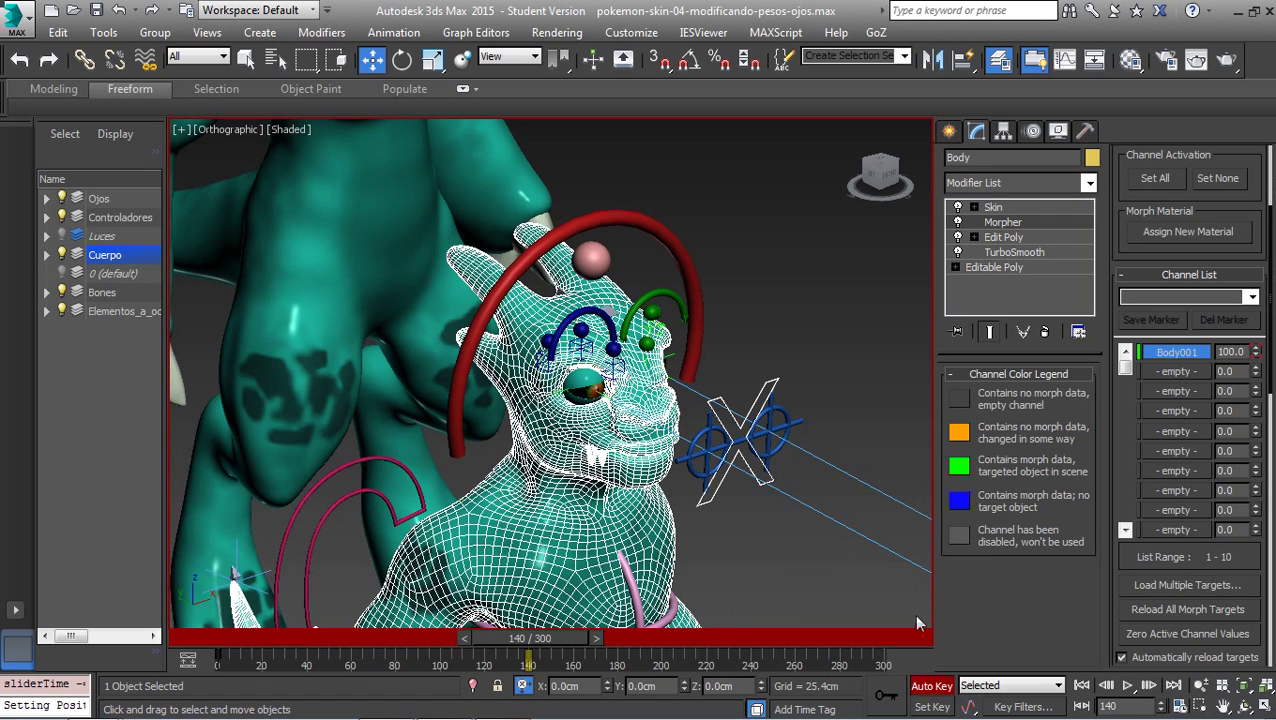
{"action": "left_click", "coordinate": [938, 688]}
{"action": "left_click_drag", "start_coordinate": [561, 632], "coordinate": [257, 637]}
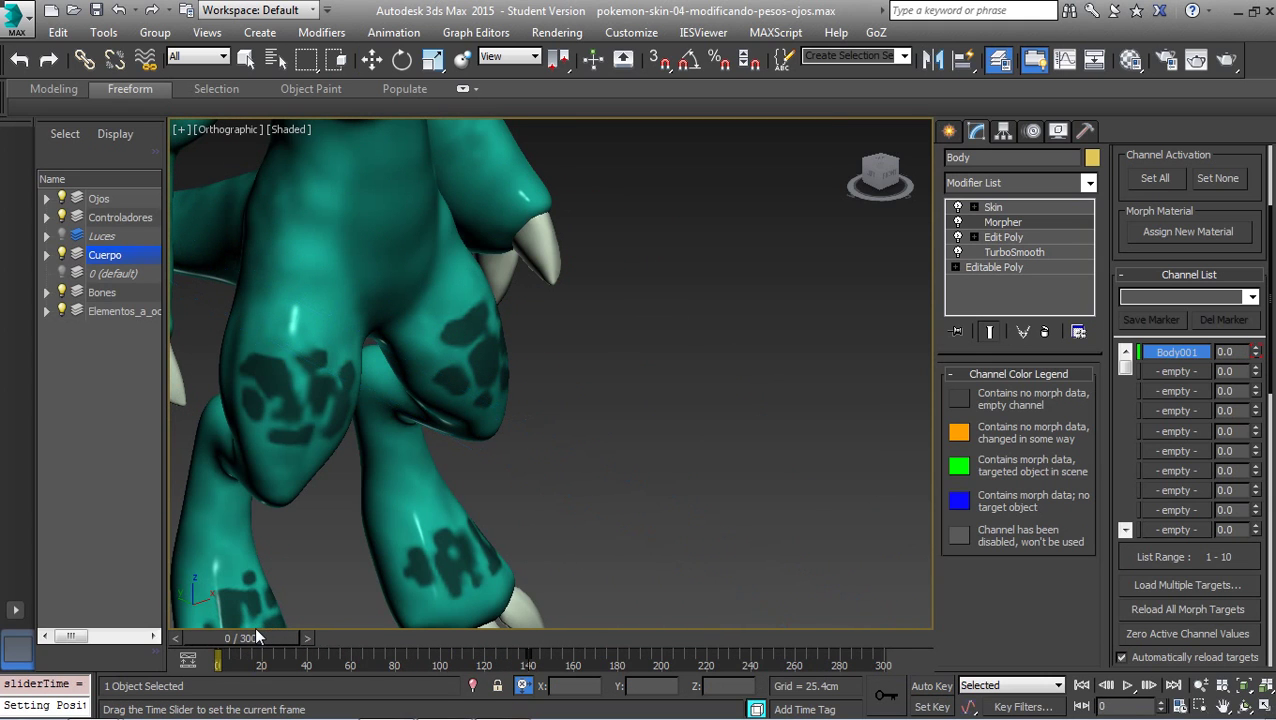
- Copy the frame-0 key to frame 134 and move the frame-147 key to frame 242
{"action": "left_click_drag", "start_coordinate": [245, 637], "coordinate": [313, 637]}
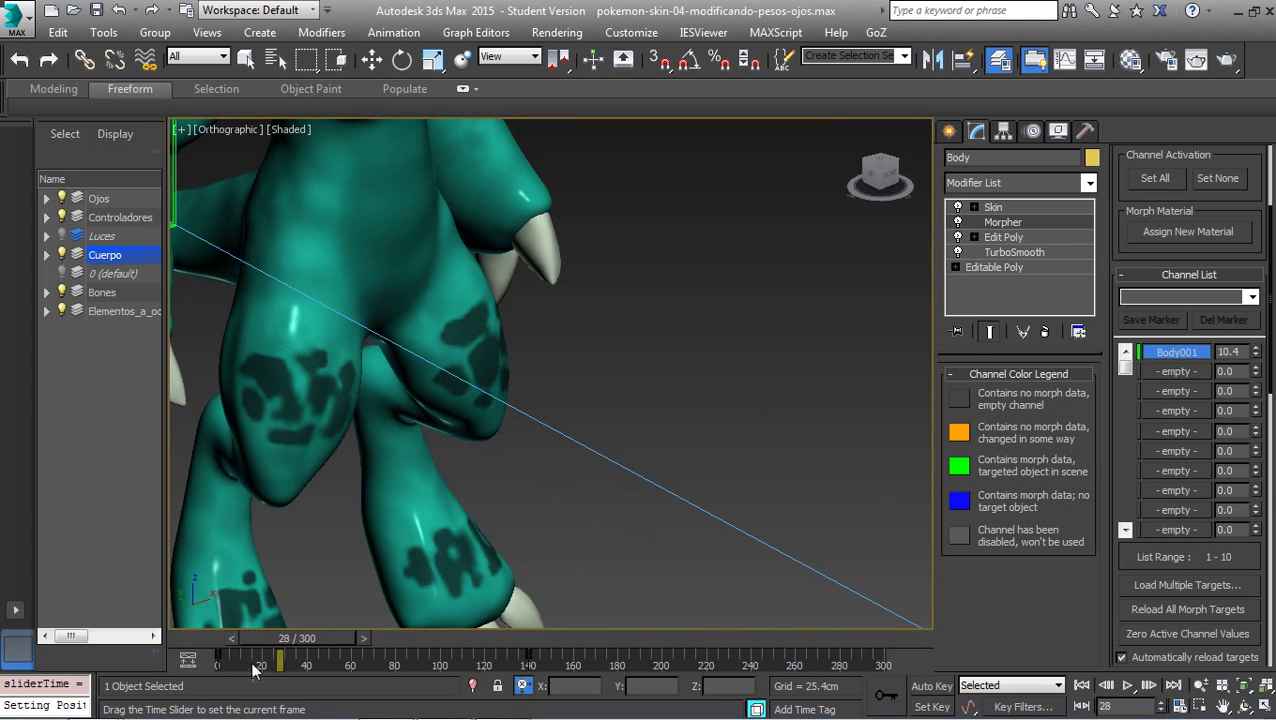
{"action": "key", "text": "w"}
{"action": "left_click_drag", "start_coordinate": [245, 666], "coordinate": [208, 657]}
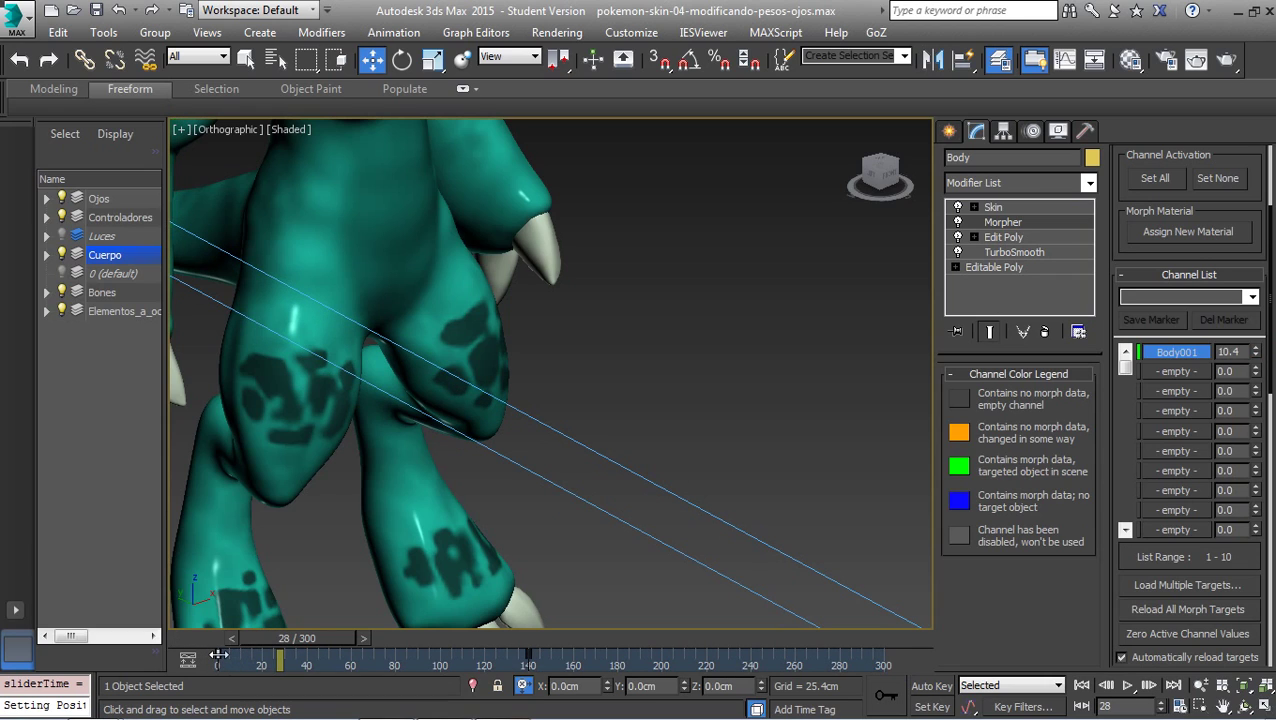
{"action": "left_click_drag", "start_coordinate": [260, 659], "coordinate": [513, 664], "text": "shift"}
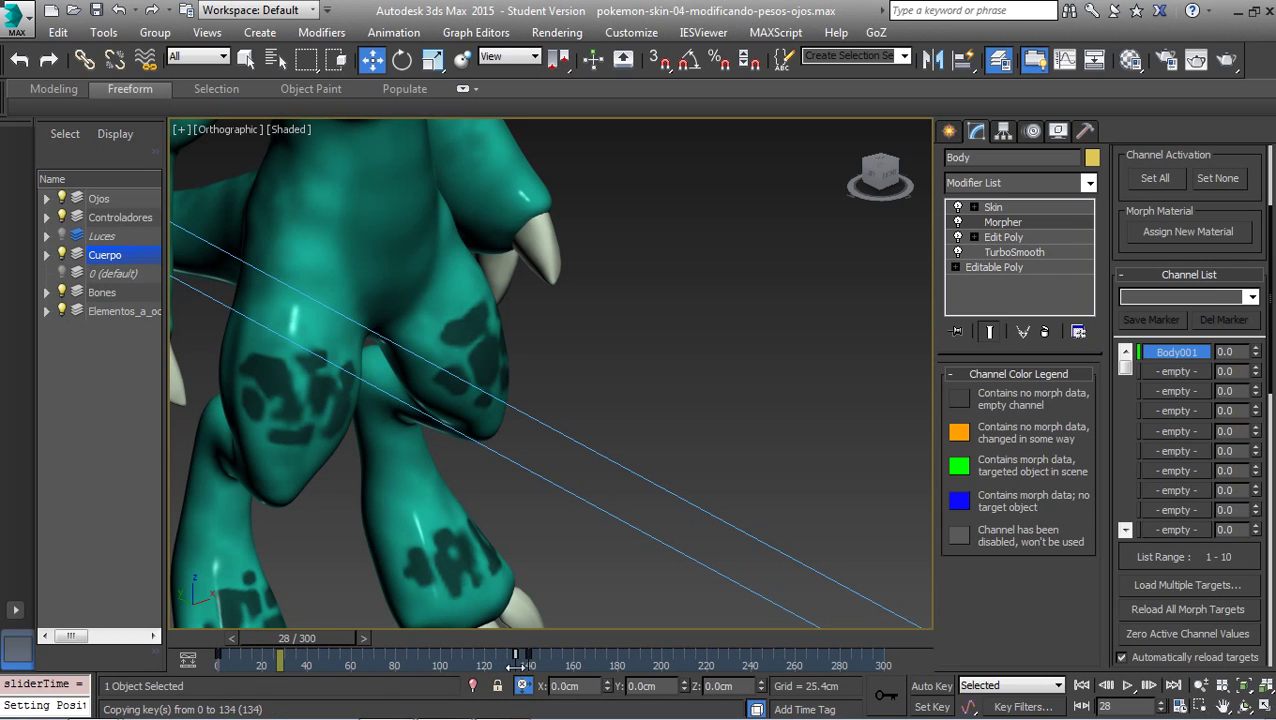
{"action": "left_click_drag", "start_coordinate": [515, 666], "coordinate": [528, 663], "text": "shift"}
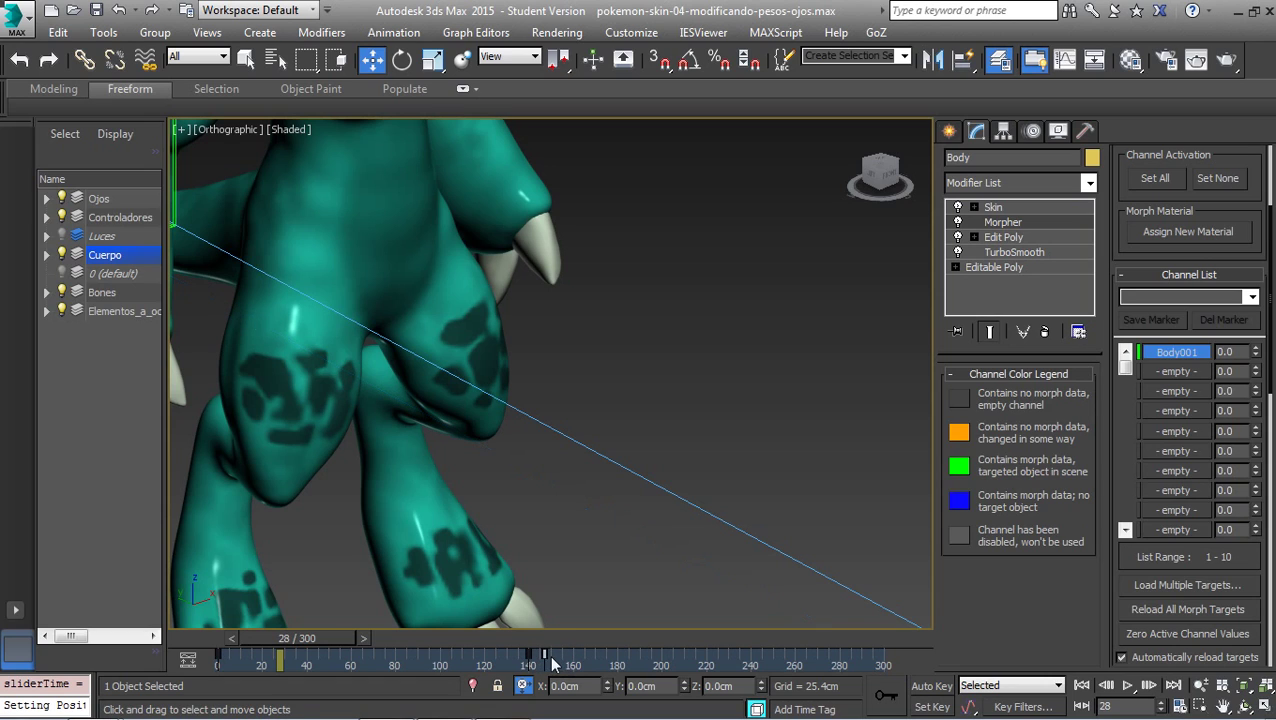
{"action": "left_click_drag", "start_coordinate": [547, 660], "coordinate": [750, 677]}
- Select the Body001 morph target mesh and hide it
{"action": "scroll", "coordinate": [646, 599], "scroll_direction": "down", "scroll_amount": 3}
{"action": "scroll", "coordinate": [629, 577], "scroll_direction": "down", "scroll_amount": 3}
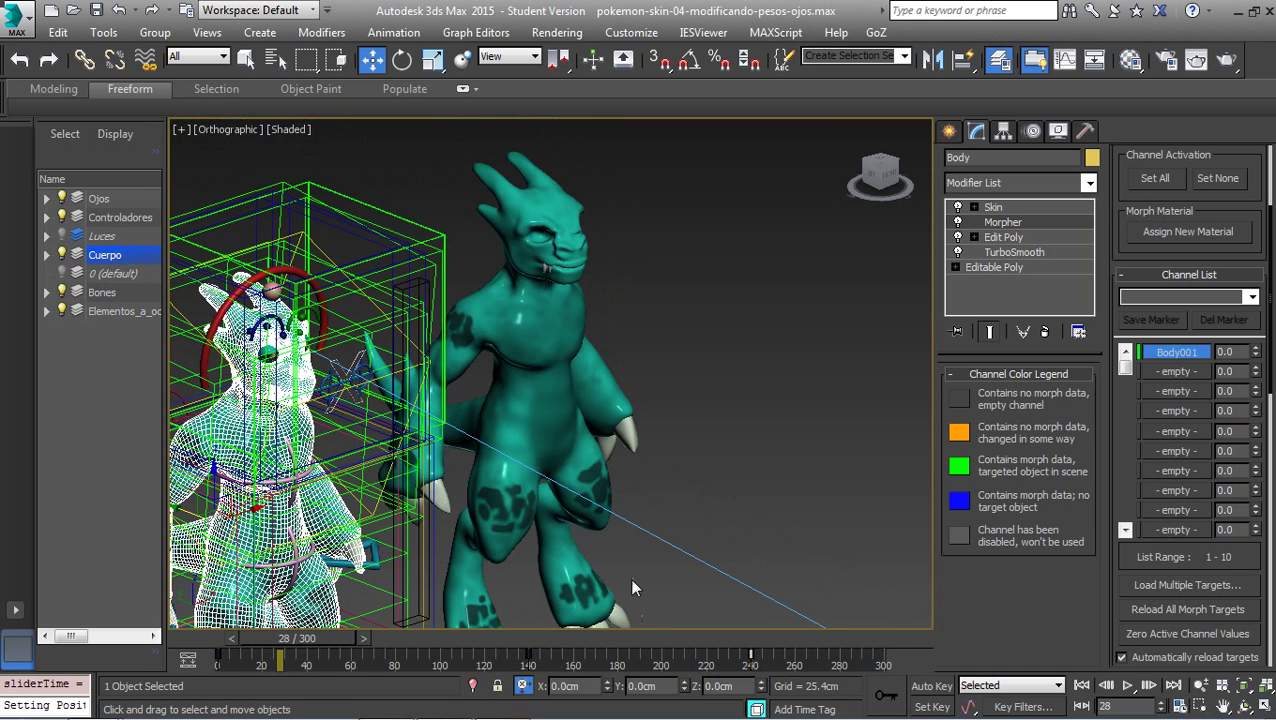
{"action": "scroll", "coordinate": [673, 461], "scroll_direction": "down", "scroll_amount": 2}
{"action": "scroll", "coordinate": [673, 461], "scroll_direction": "down", "scroll_amount": 2}
{"action": "left_click", "coordinate": [825, 521]}
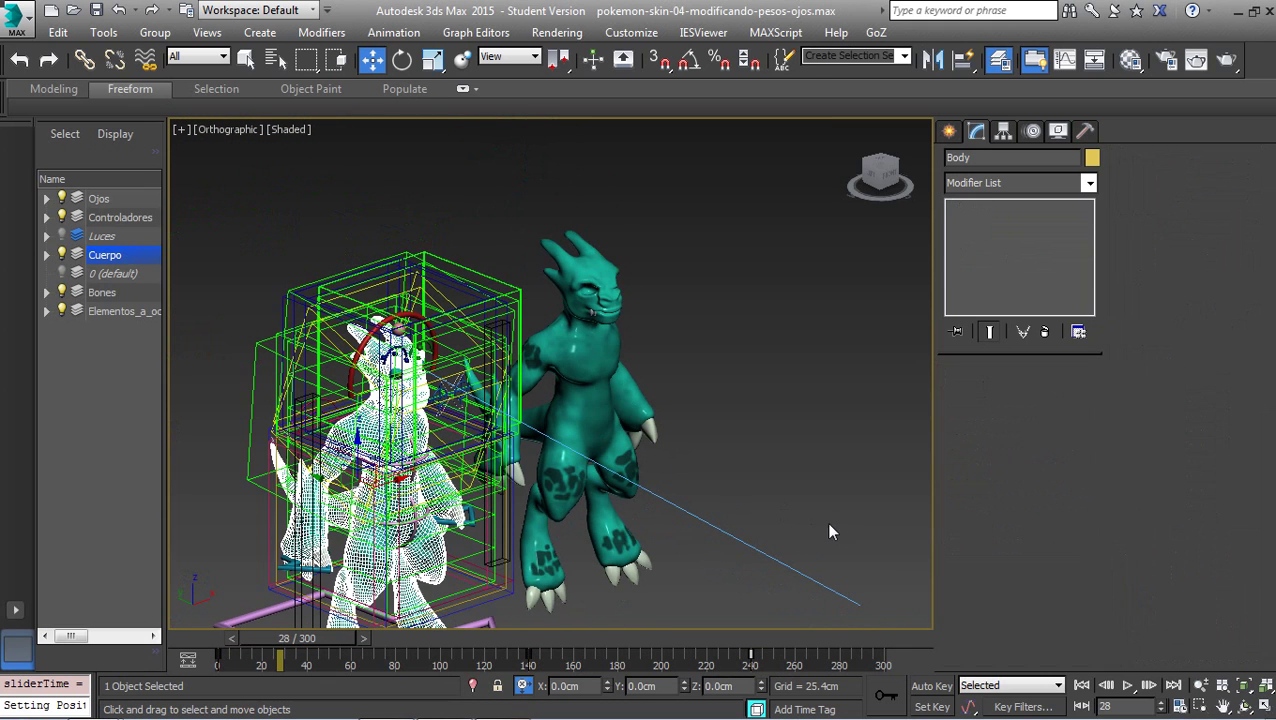
{"action": "left_click", "coordinate": [598, 372]}
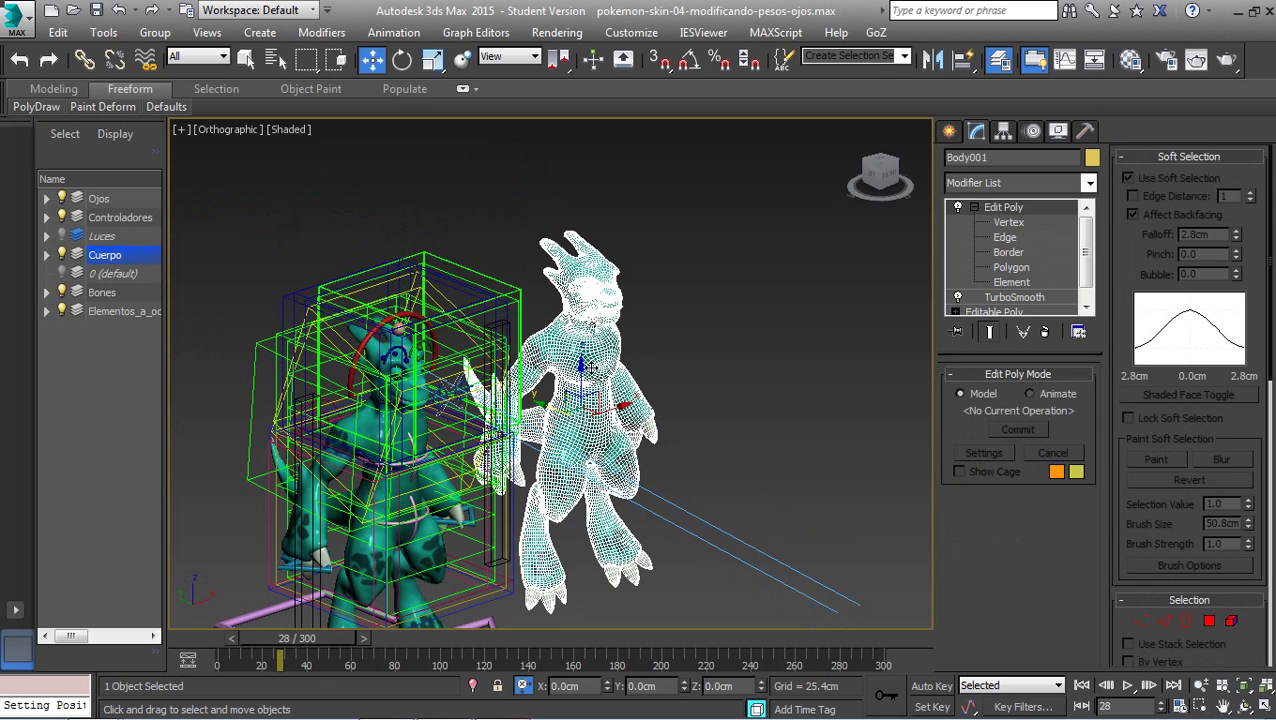
{"action": "key", "text": "ctrl+z"}
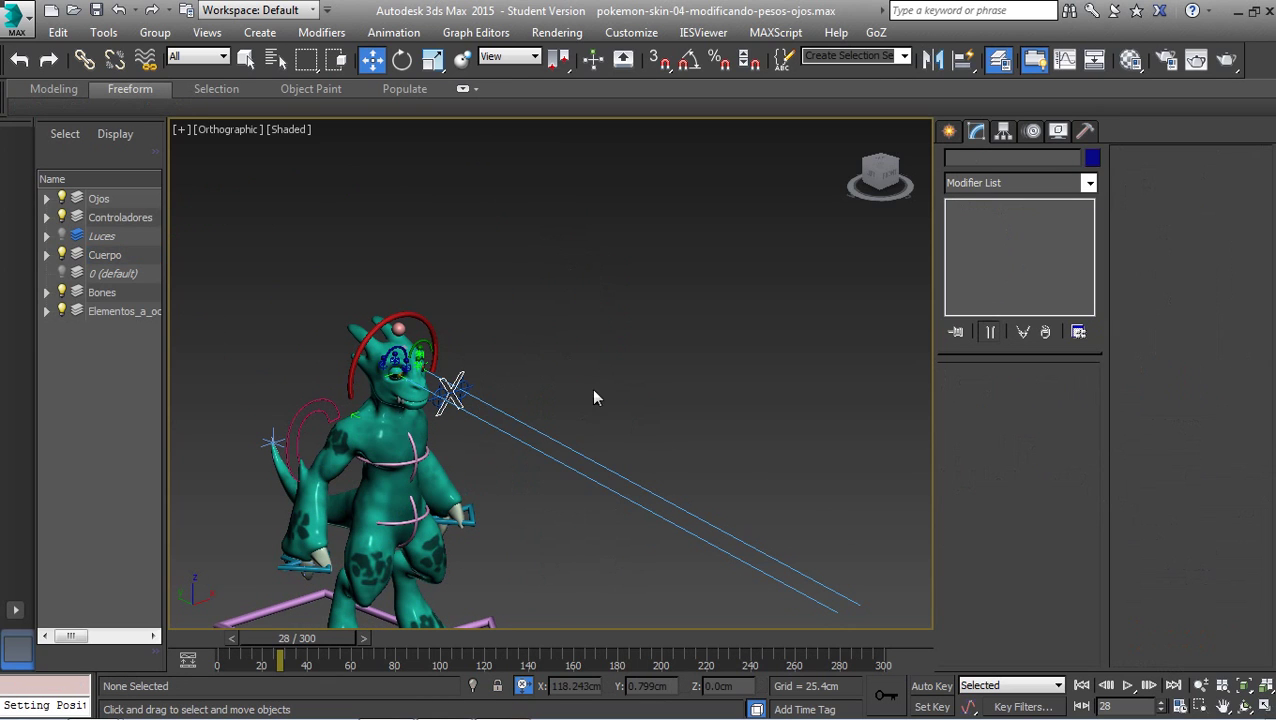
- Hide the Controladores, Bones and Elementos_a_oc layers so only the creature shows
{"action": "middle_click_drag", "start_coordinate": [491, 460], "coordinate": [482, 392]}
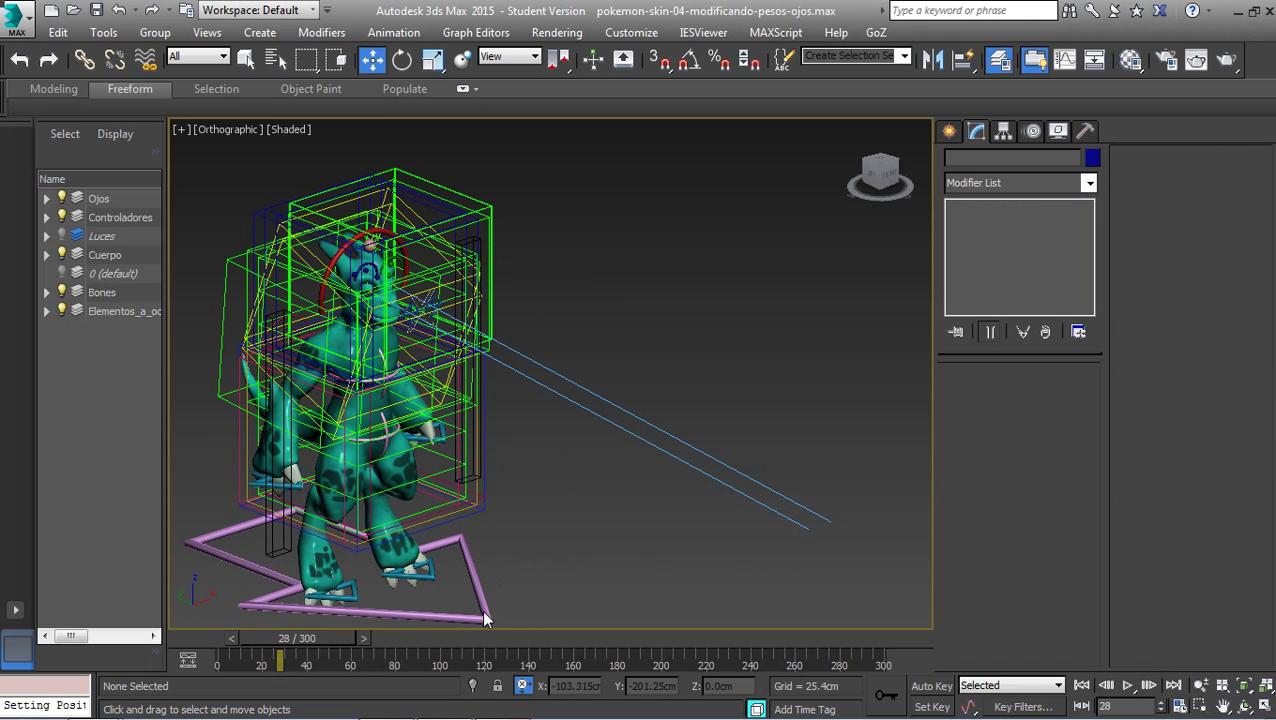
{"action": "key", "text": "shift+b"}
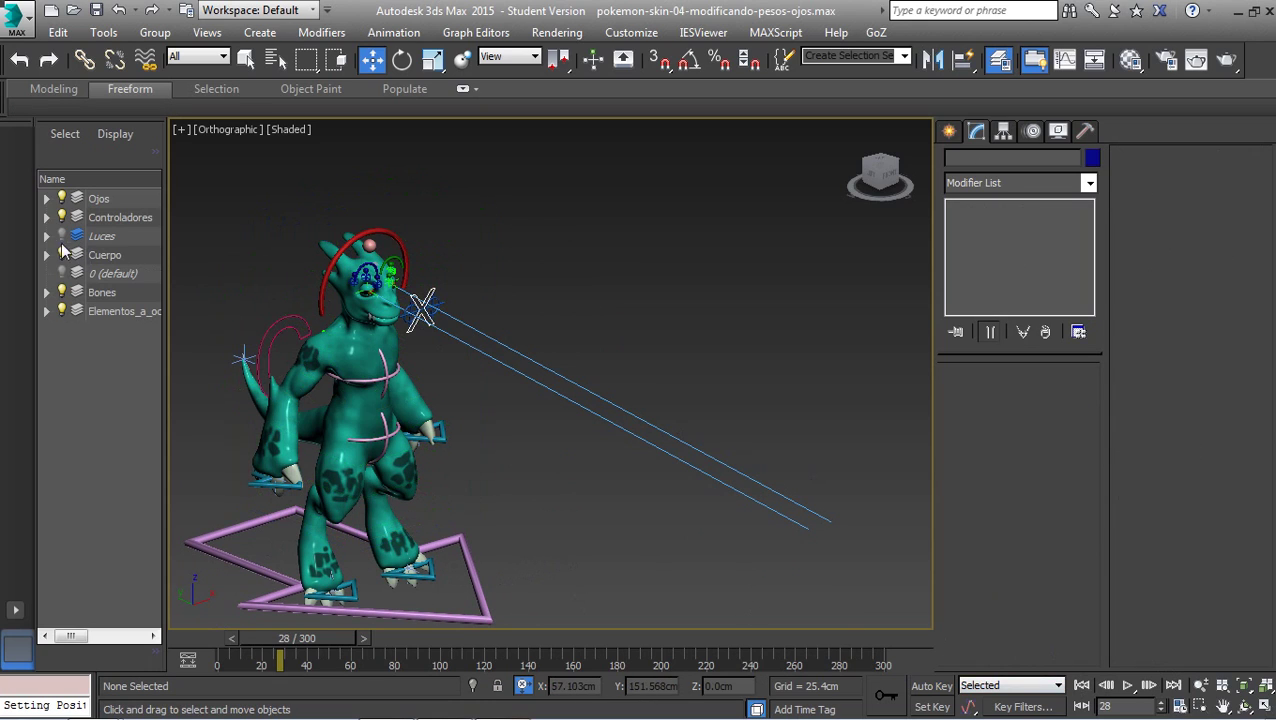
{"action": "left_click", "coordinate": [46, 217]}
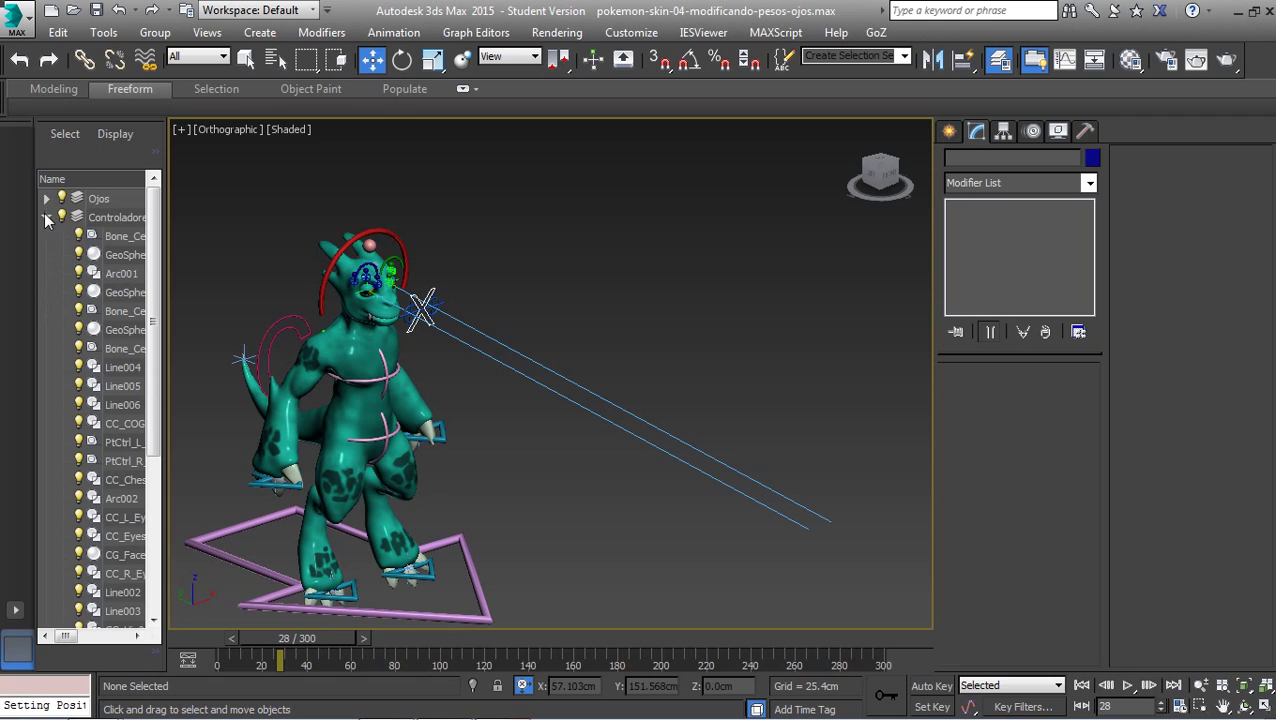
{"action": "left_click", "coordinate": [46, 218]}
{"action": "left_click", "coordinate": [62, 219]}
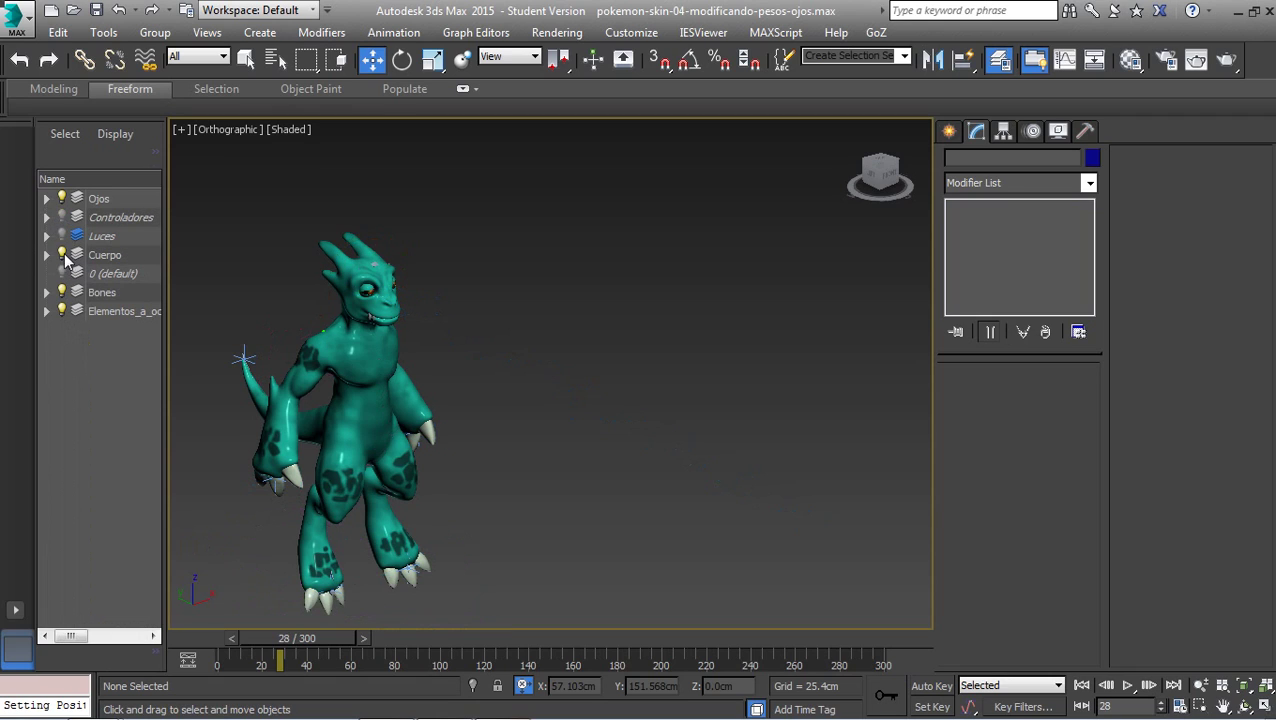
{"action": "left_click", "coordinate": [61, 292]}
{"action": "left_click", "coordinate": [61, 311]}
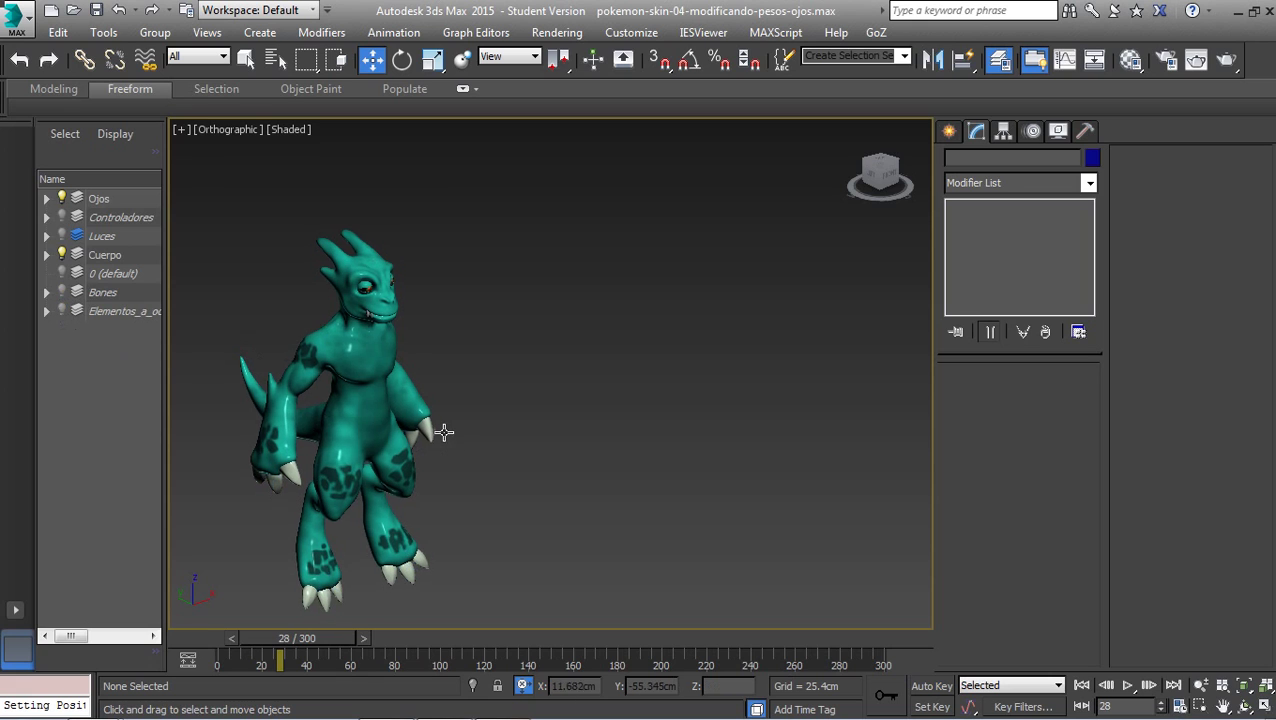
- Play back the animation, then stop it at frame 0
{"action": "middle_click_drag", "start_coordinate": [433, 433], "coordinate": [705, 610]}
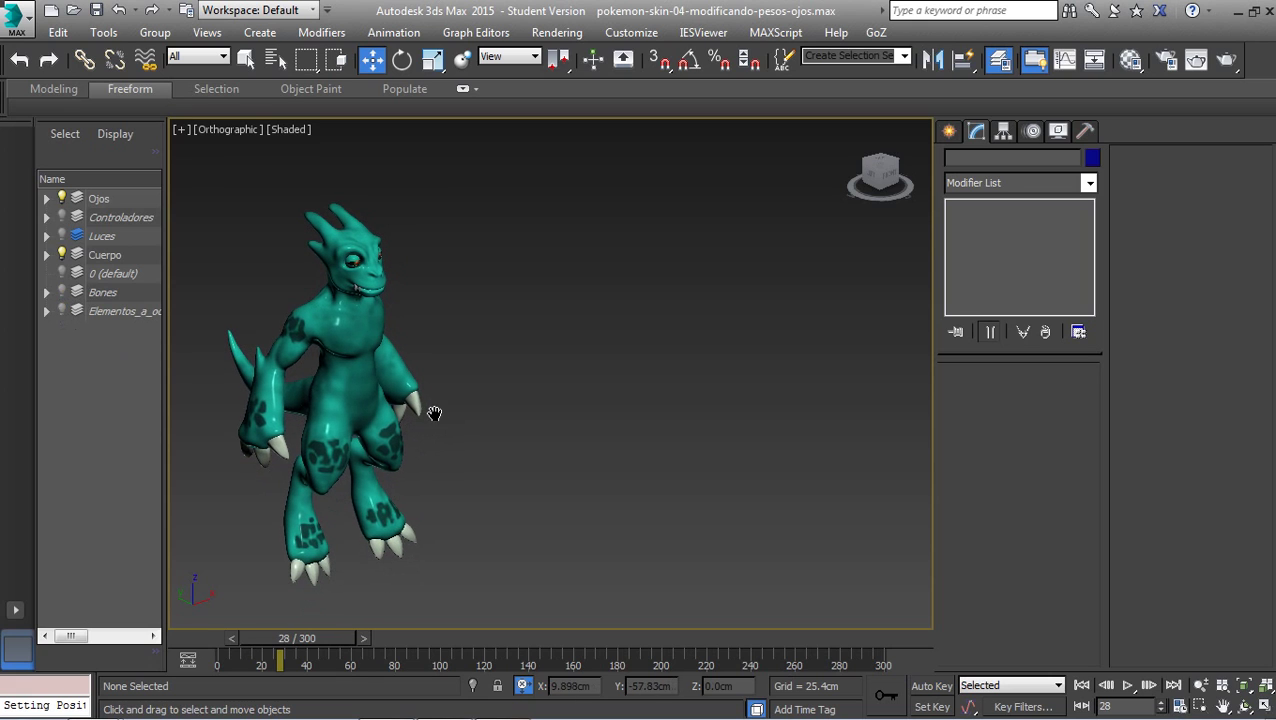
{"action": "left_click", "coordinate": [1127, 685]}
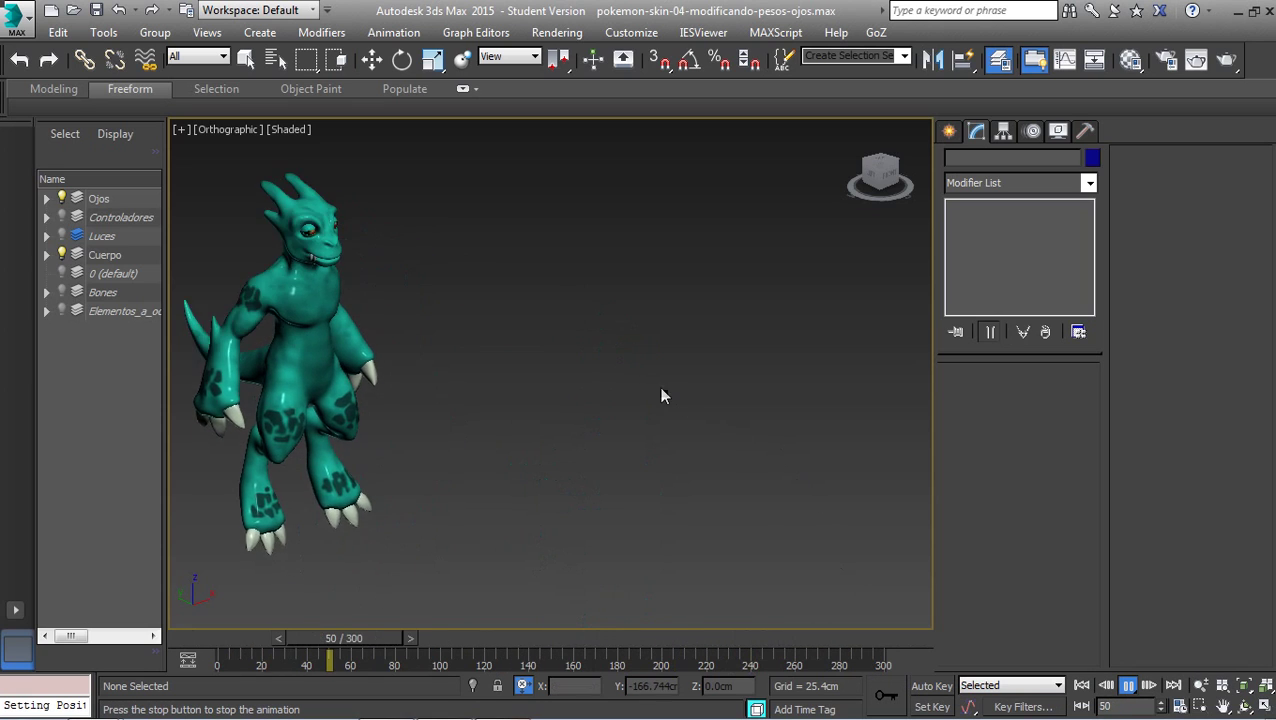
{"action": "middle_click_drag", "start_coordinate": [655, 396], "coordinate": [714, 435]}
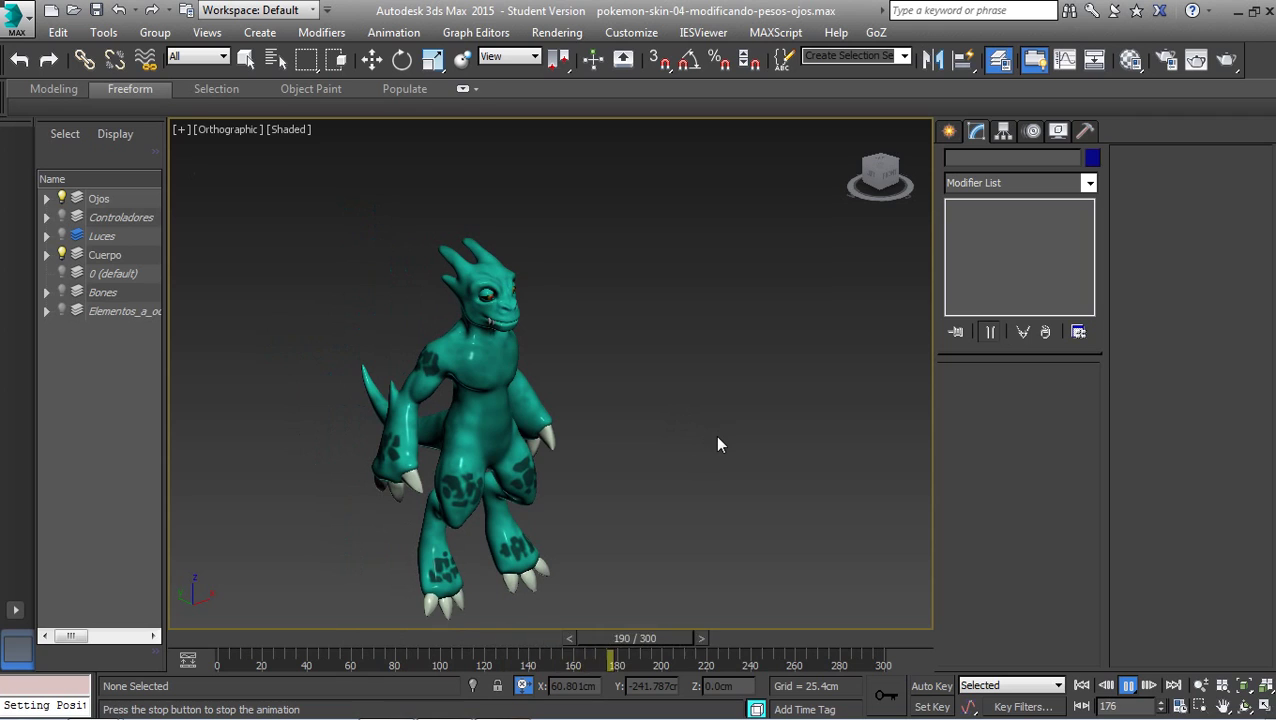
{"action": "left_click", "coordinate": [1081, 685]}
{"action": "key", "text": "w"}
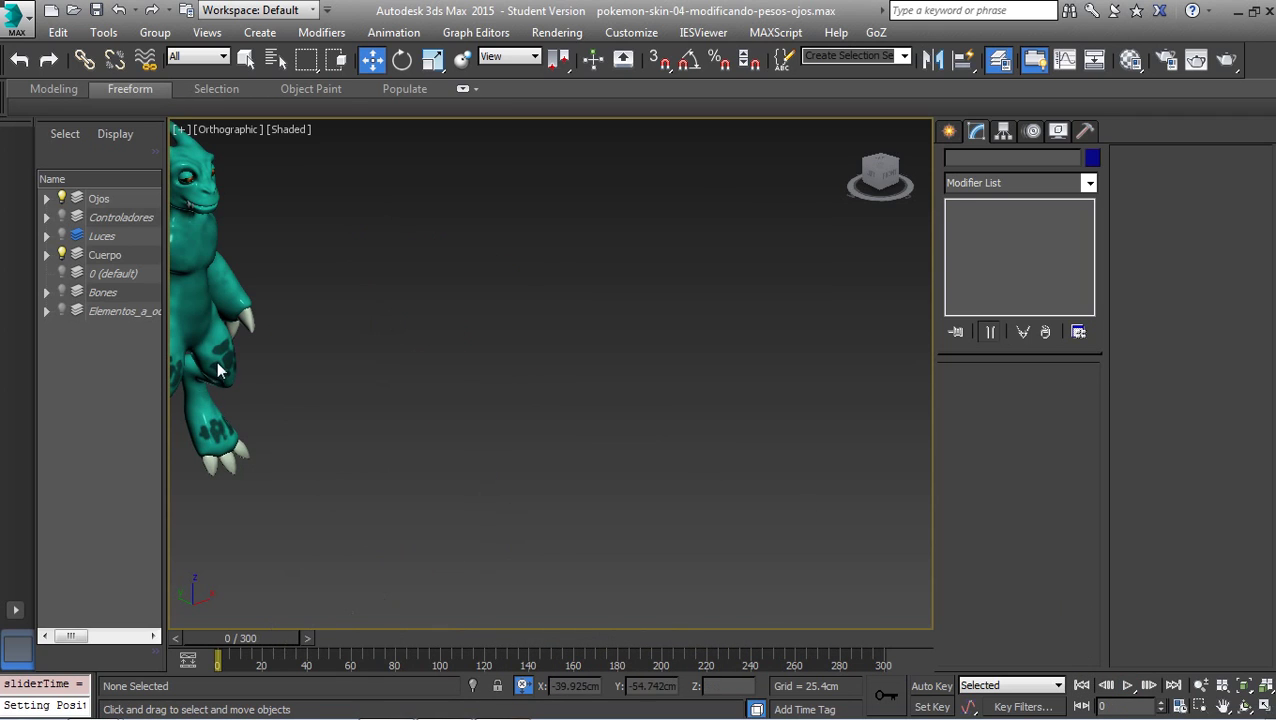
- Show the Controladores layer again and select the pink sphere face controller
{"action": "left_click", "coordinate": [216, 372]}
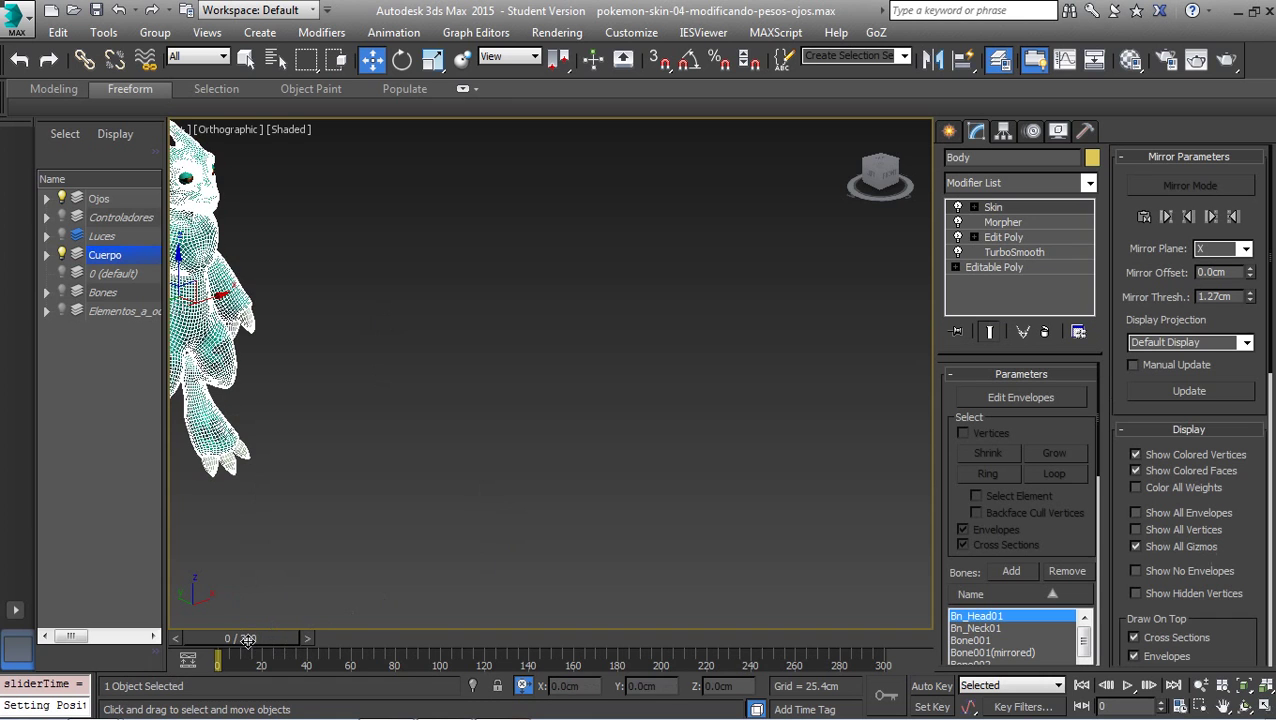
{"action": "left_click_drag", "start_coordinate": [240, 638], "coordinate": [537, 652]}
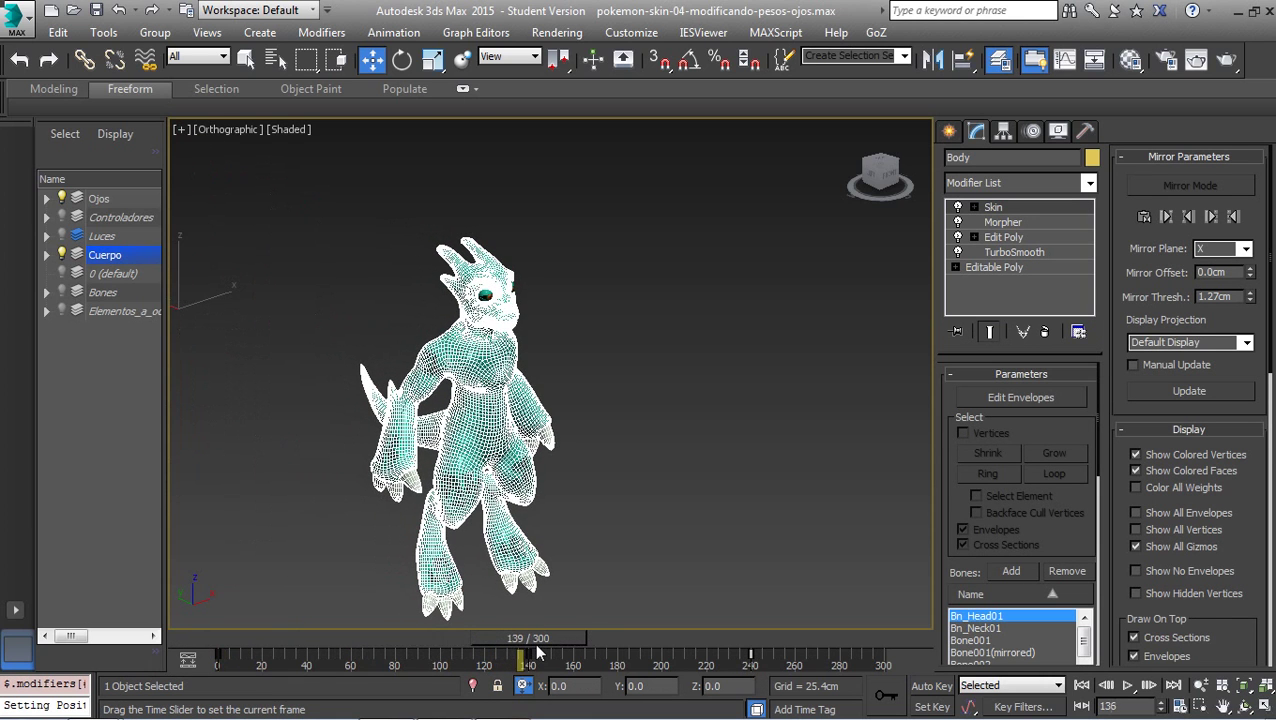
{"action": "key", "text": "w"}
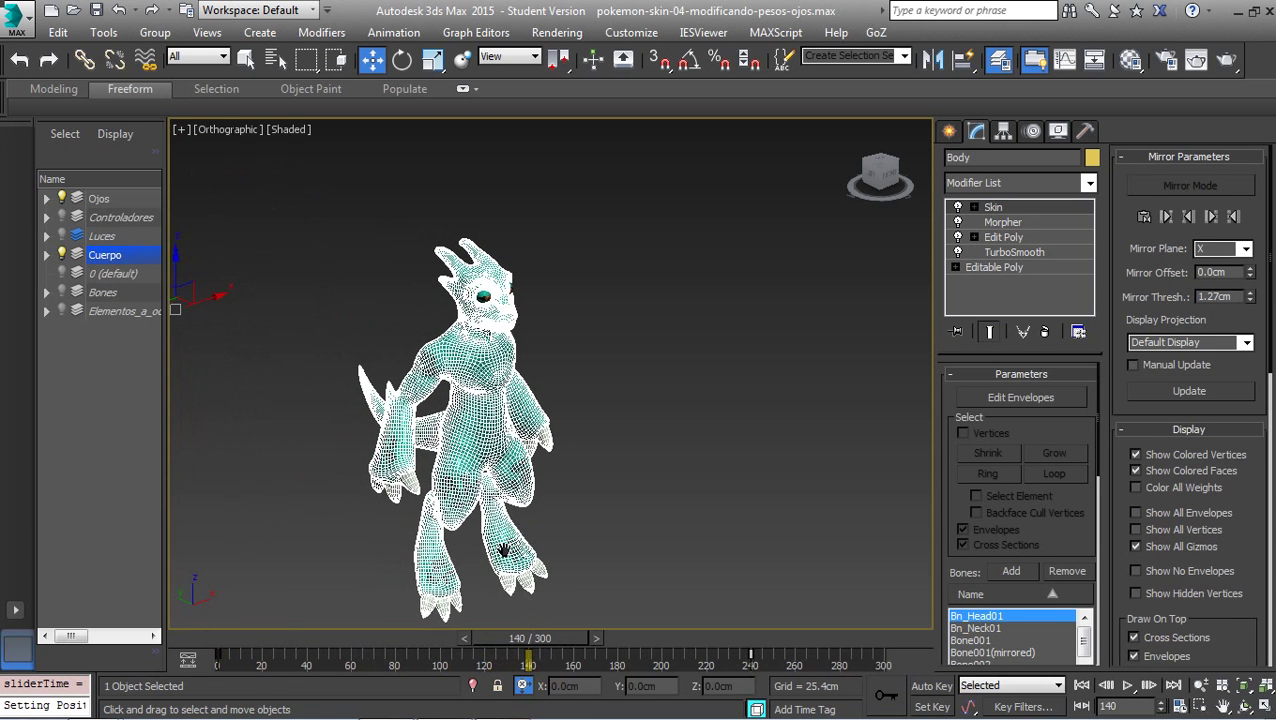
{"action": "middle_click_drag", "start_coordinate": [245, 240], "coordinate": [221, 283]}
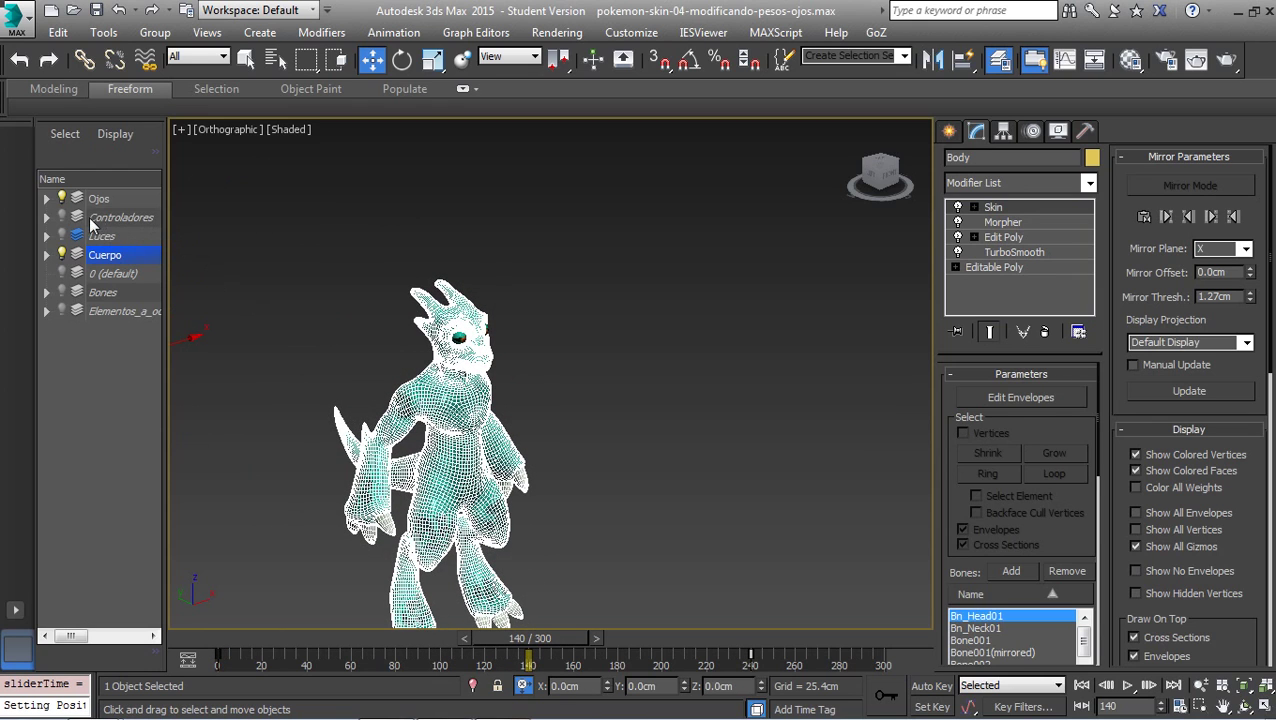
{"action": "left_click", "coordinate": [61, 217]}
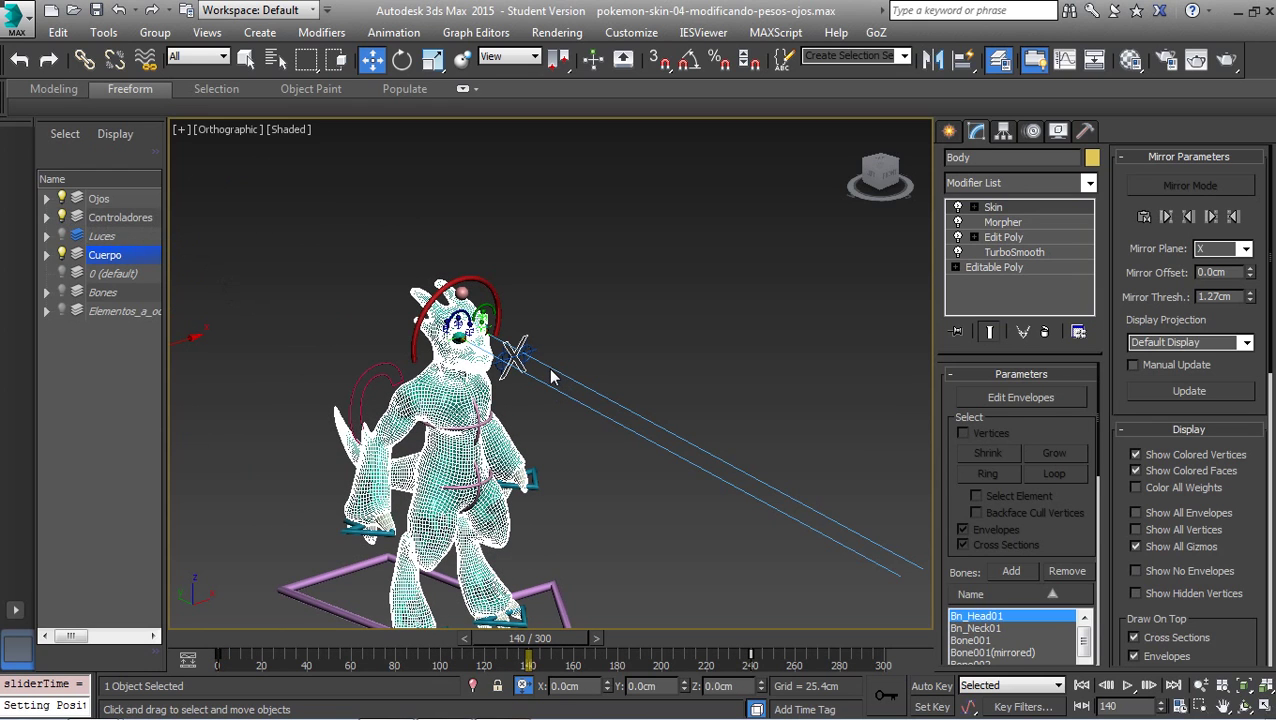
{"action": "scroll", "coordinate": [522, 362], "scroll_direction": "up", "scroll_amount": 2}
{"action": "scroll", "coordinate": [499, 356], "scroll_direction": "up", "scroll_amount": 2}
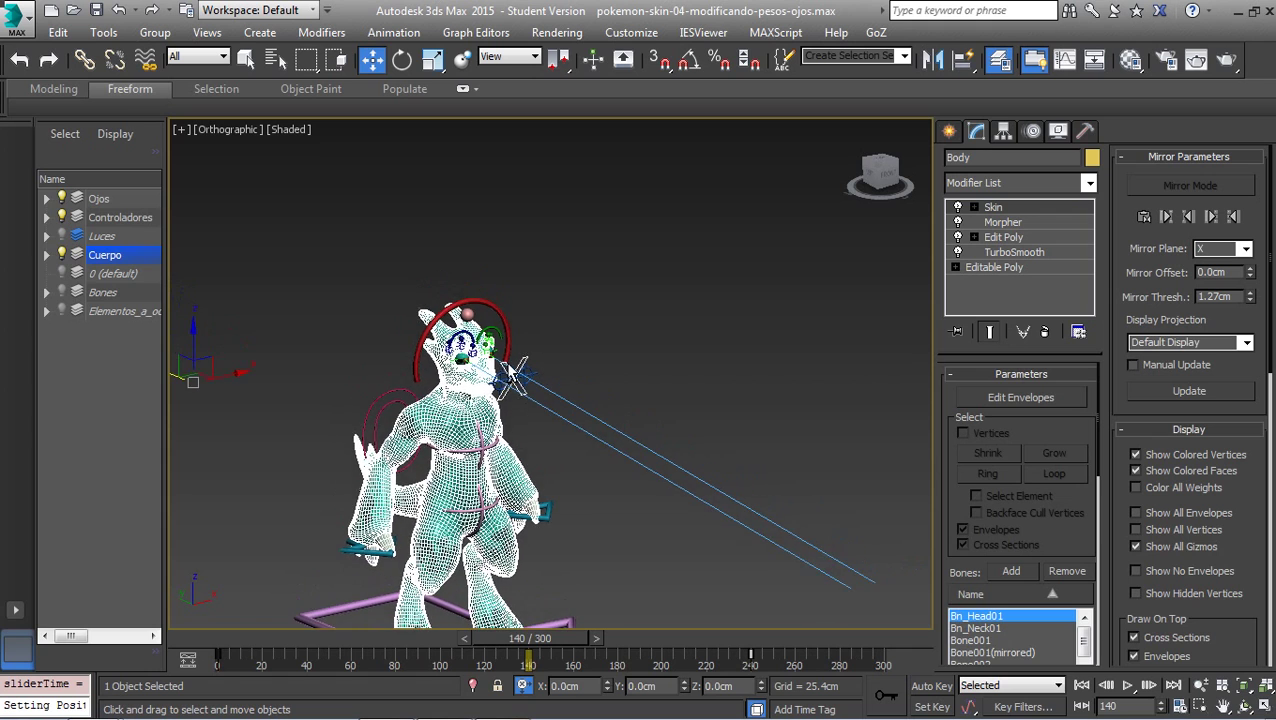
{"action": "scroll", "coordinate": [484, 356], "scroll_direction": "up", "scroll_amount": 3}
{"action": "scroll", "coordinate": [507, 305], "scroll_direction": "up", "scroll_amount": 3}
{"action": "left_click", "coordinate": [407, 322]}
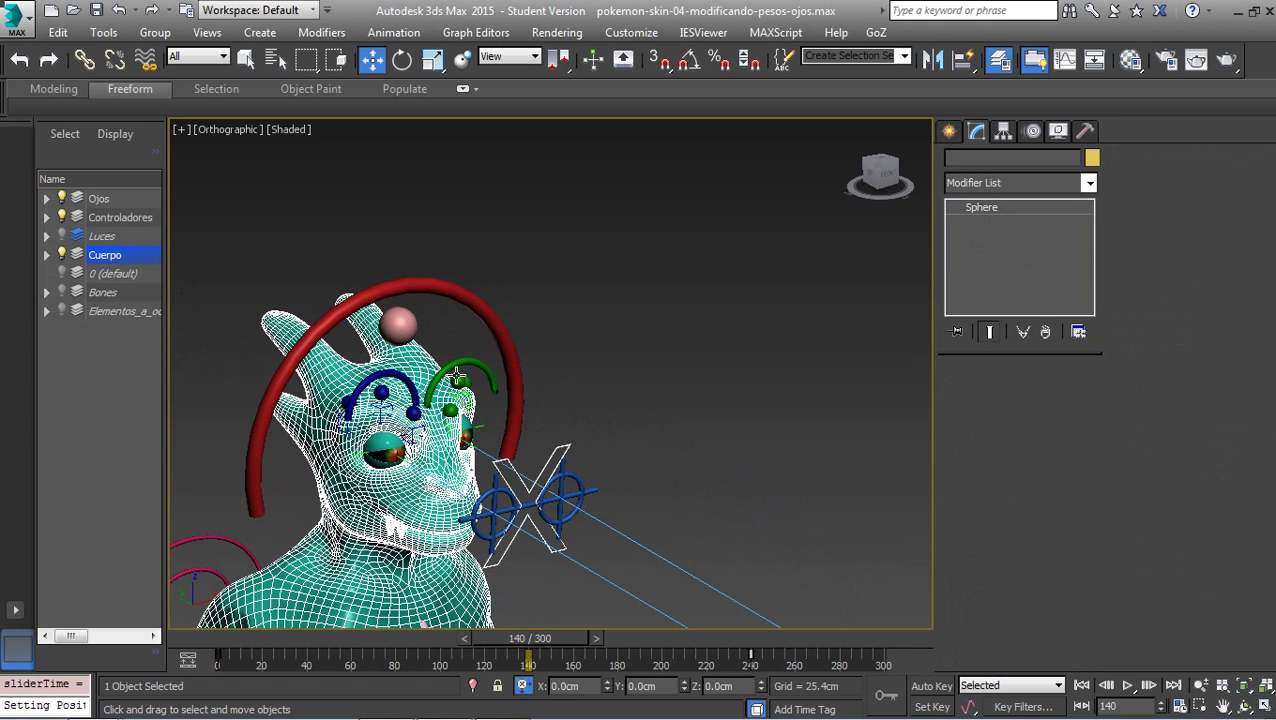
{"action": "mouse_move", "coordinate": [407, 322]}
{"action": "middle_mouse_down"}
{"action": "mouse_move", "coordinate": [493, 265]}
{"action": "mouse_move", "coordinate": [533, 335]}
{"action": "middle_mouse_up"}
{"action": "scroll", "coordinate": [533, 335], "scroll_direction": "down", "scroll_amount": 4}
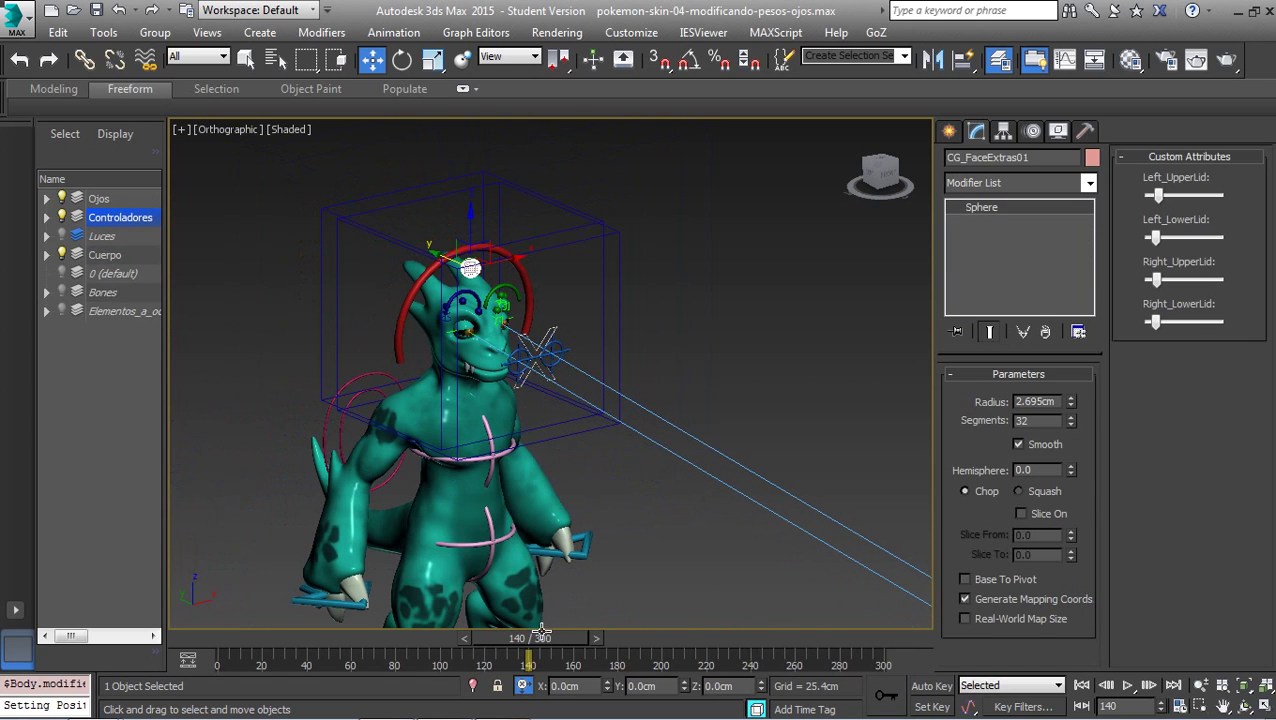
- Back at frame 0, turn Auto Key on and bring the creature into view
{"action": "left_click_drag", "start_coordinate": [545, 638], "coordinate": [251, 618]}
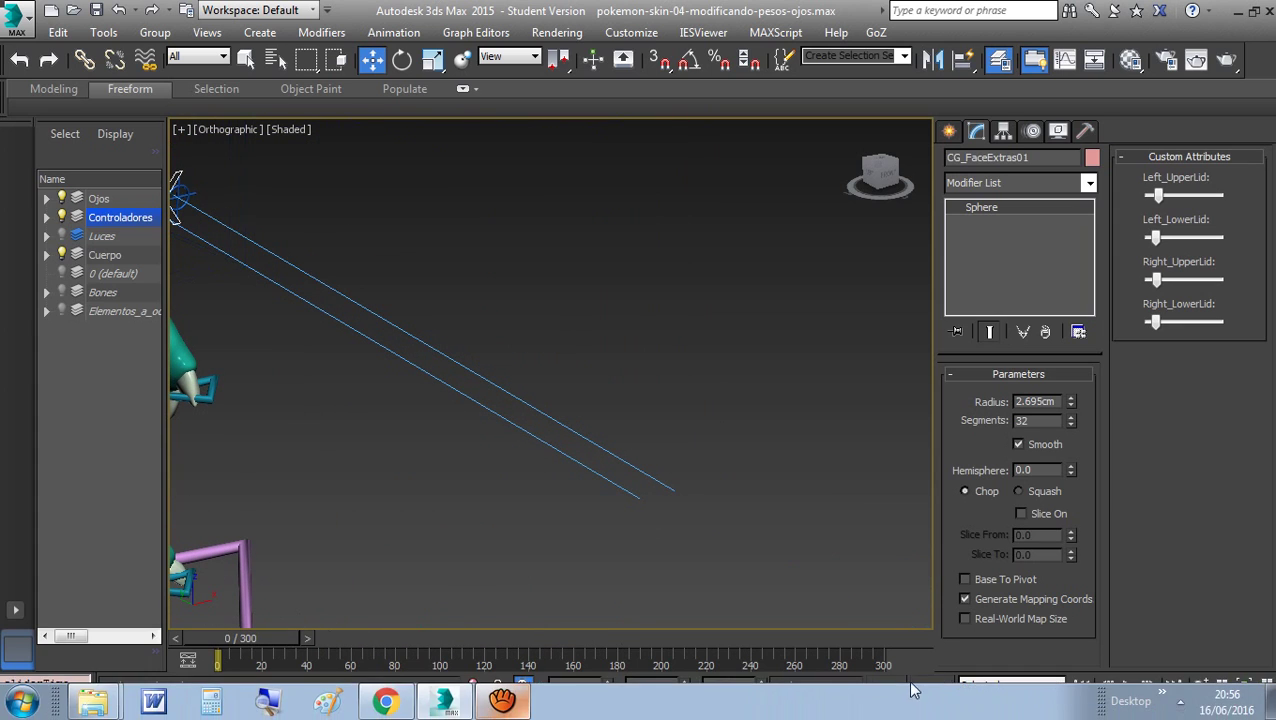
{"action": "left_click", "coordinate": [931, 686]}
{"action": "middle_click_drag", "start_coordinate": [586, 415], "coordinate": [800, 478]}
{"action": "left_click_drag", "start_coordinate": [1160, 195], "coordinate": [1156, 324]}
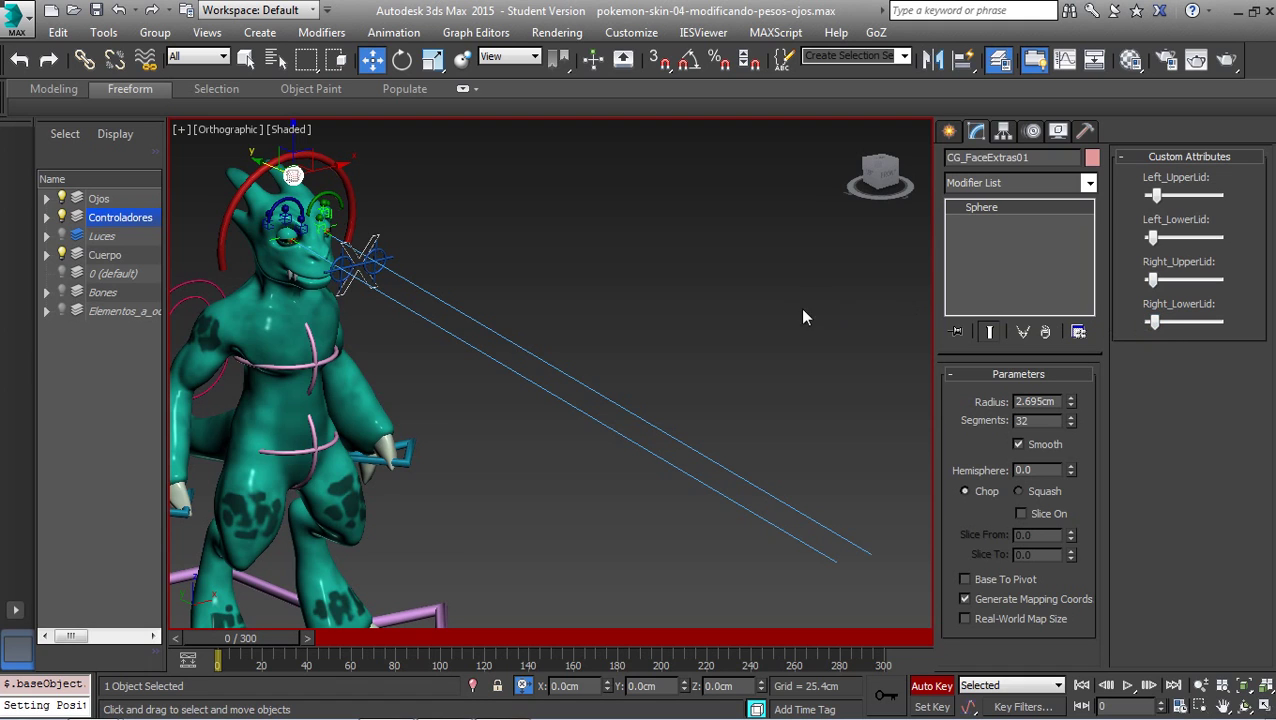
- Adjust the right upper eyelid slider on the face controller at frame 0
{"action": "scroll", "coordinate": [516, 253], "scroll_direction": "up", "scroll_amount": 1}
{"action": "scroll", "coordinate": [516, 253], "scroll_direction": "up", "scroll_amount": 2}
{"action": "scroll", "coordinate": [433, 319], "scroll_direction": "up", "scroll_amount": 3}
{"action": "scroll", "coordinate": [479, 341], "scroll_direction": "up", "scroll_amount": 2}
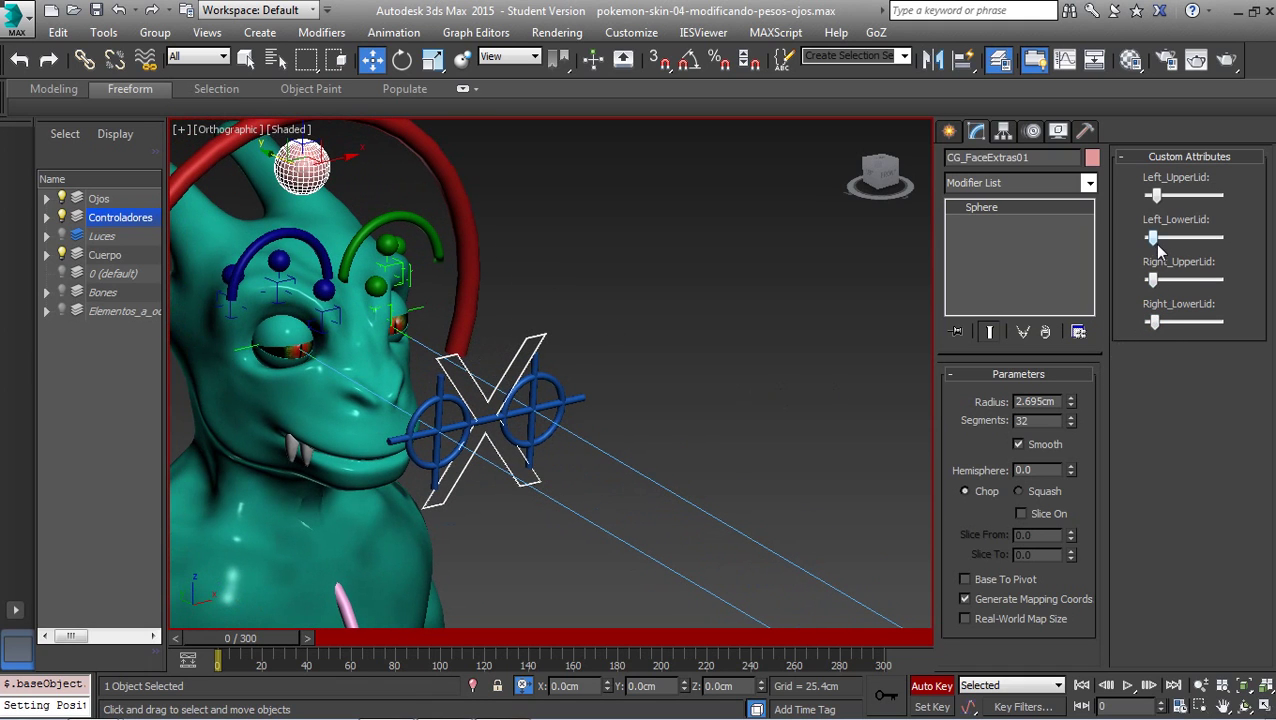
{"action": "left_click_drag", "start_coordinate": [1154, 280], "coordinate": [1159, 326]}
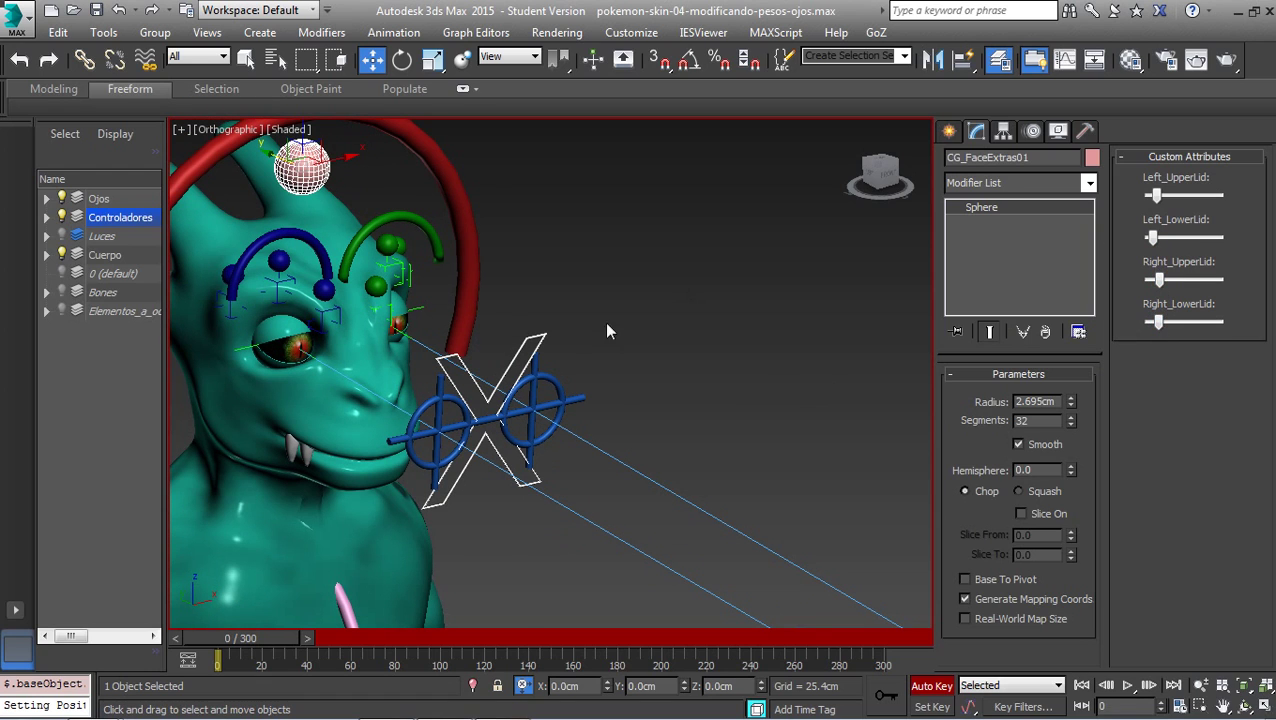
{"action": "scroll", "coordinate": [651, 296], "scroll_direction": "down", "scroll_amount": 2}
{"action": "middle_click_drag", "start_coordinate": [651, 296], "coordinate": [410, 498], "text": "alt"}
{"action": "scroll", "coordinate": [410, 498], "scroll_direction": "down", "scroll_amount": 2}
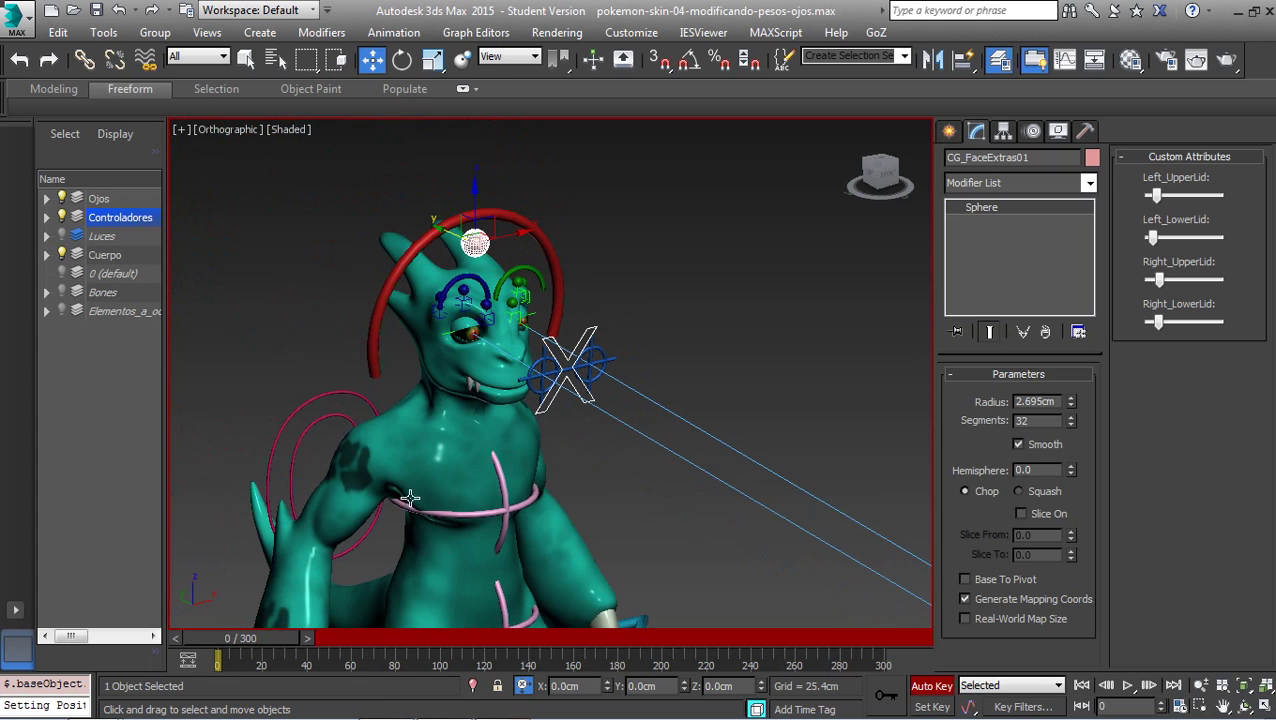
- At frame 140, adjust the left upper eyelid slider
{"action": "left_click_drag", "start_coordinate": [250, 634], "coordinate": [515, 655]}
{"action": "key", "text": "w"}
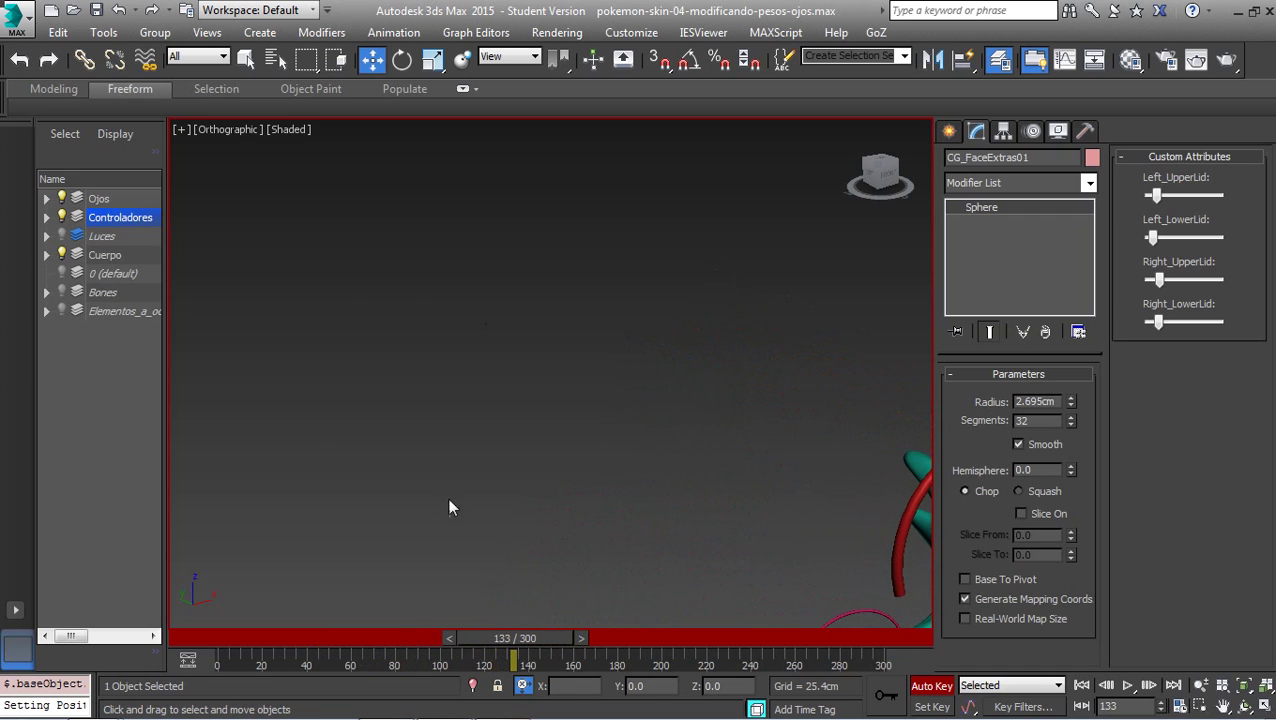
{"action": "mouse_move", "coordinate": [448, 507]}
{"action": "middle_mouse_down"}
{"action": "mouse_move", "coordinate": [95, 373]}
{"action": "mouse_move", "coordinate": [498, 447]}
{"action": "mouse_move", "coordinate": [387, 501]}
{"action": "middle_mouse_up"}
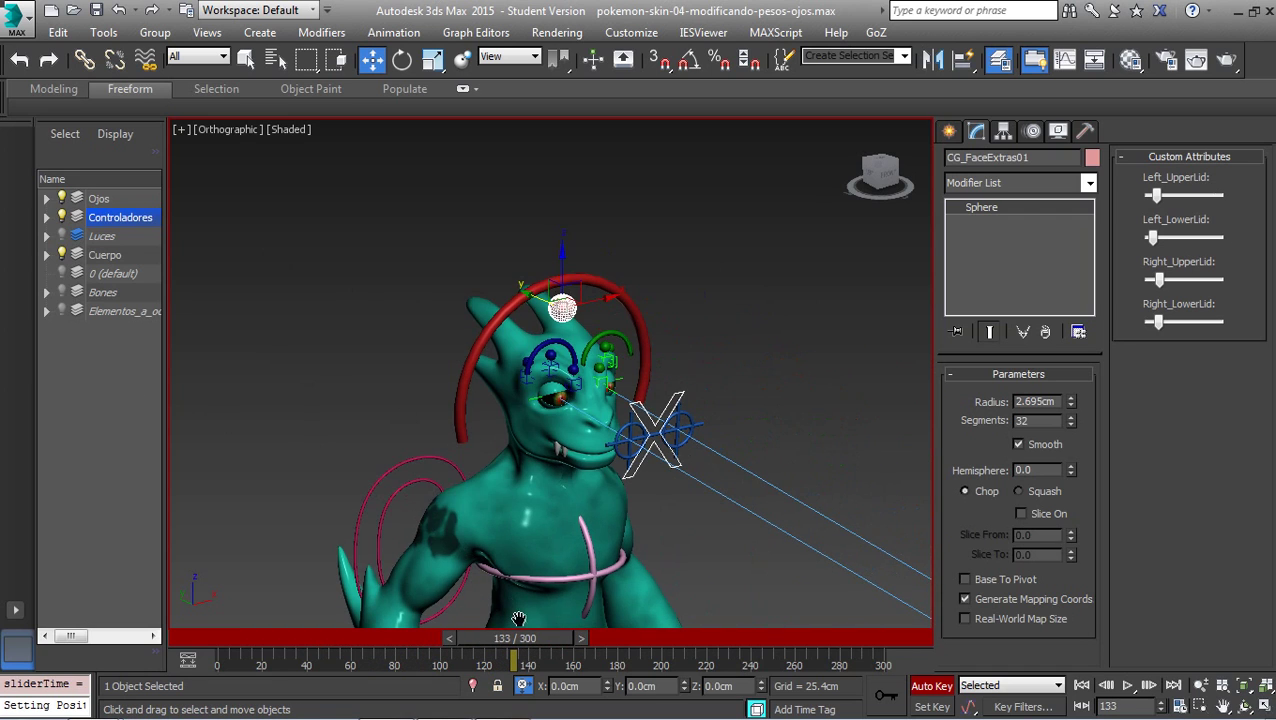
{"action": "left_click_drag", "start_coordinate": [533, 636], "coordinate": [547, 637]}
{"action": "middle_click_drag", "start_coordinate": [417, 488], "coordinate": [267, 458]}
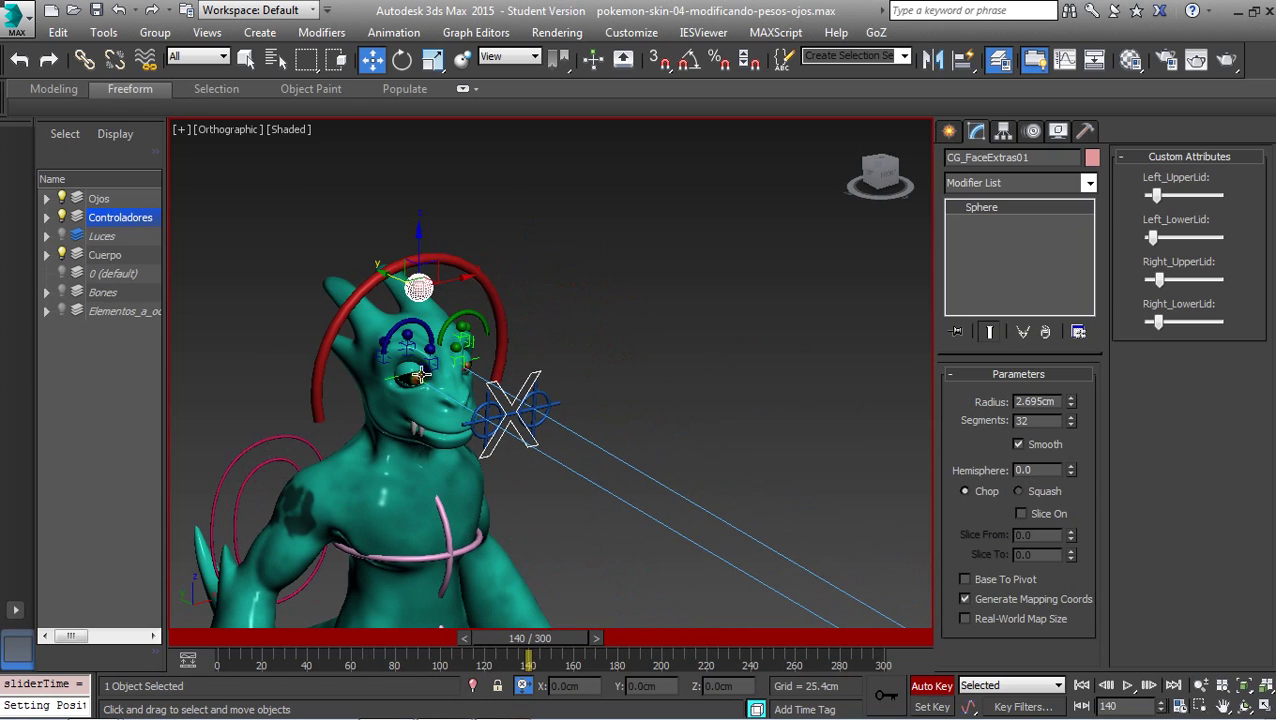
{"action": "scroll", "coordinate": [422, 374], "scroll_direction": "up", "scroll_amount": 3}
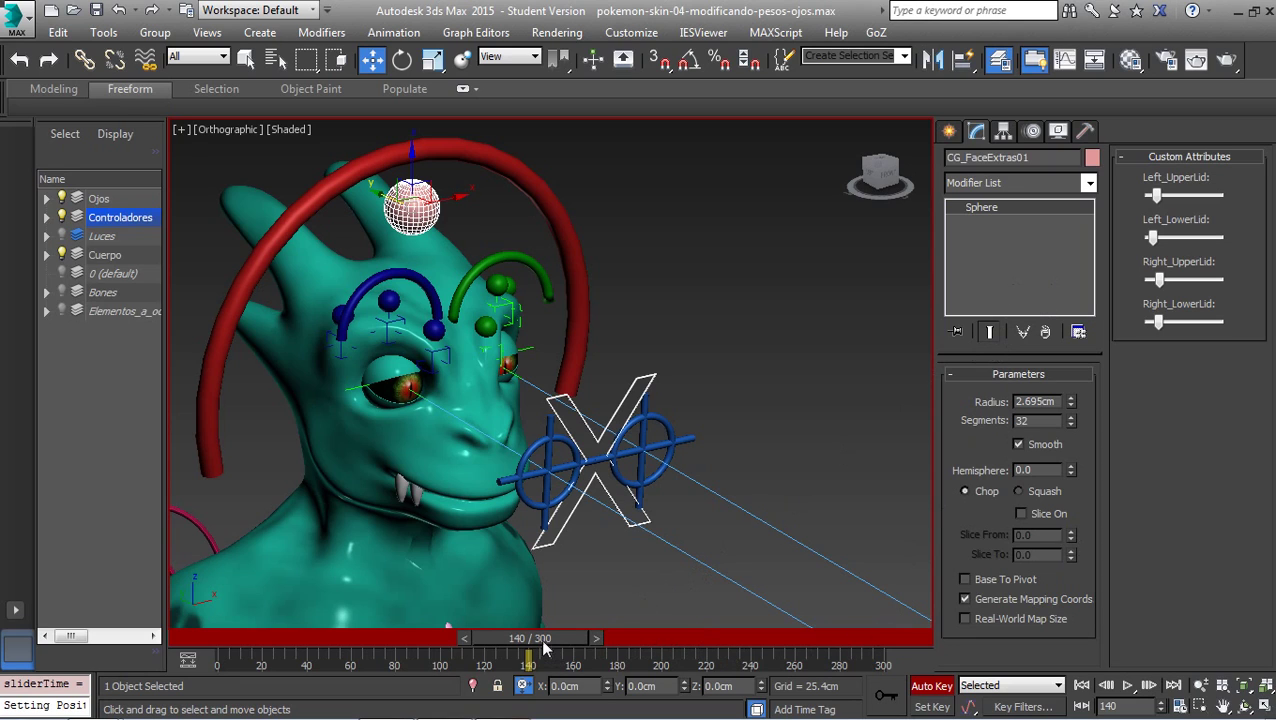
{"action": "left_click_drag", "start_coordinate": [1157, 195], "coordinate": [1160, 202]}
{"action": "left_click_drag", "start_coordinate": [1157, 197], "coordinate": [1154, 197]}
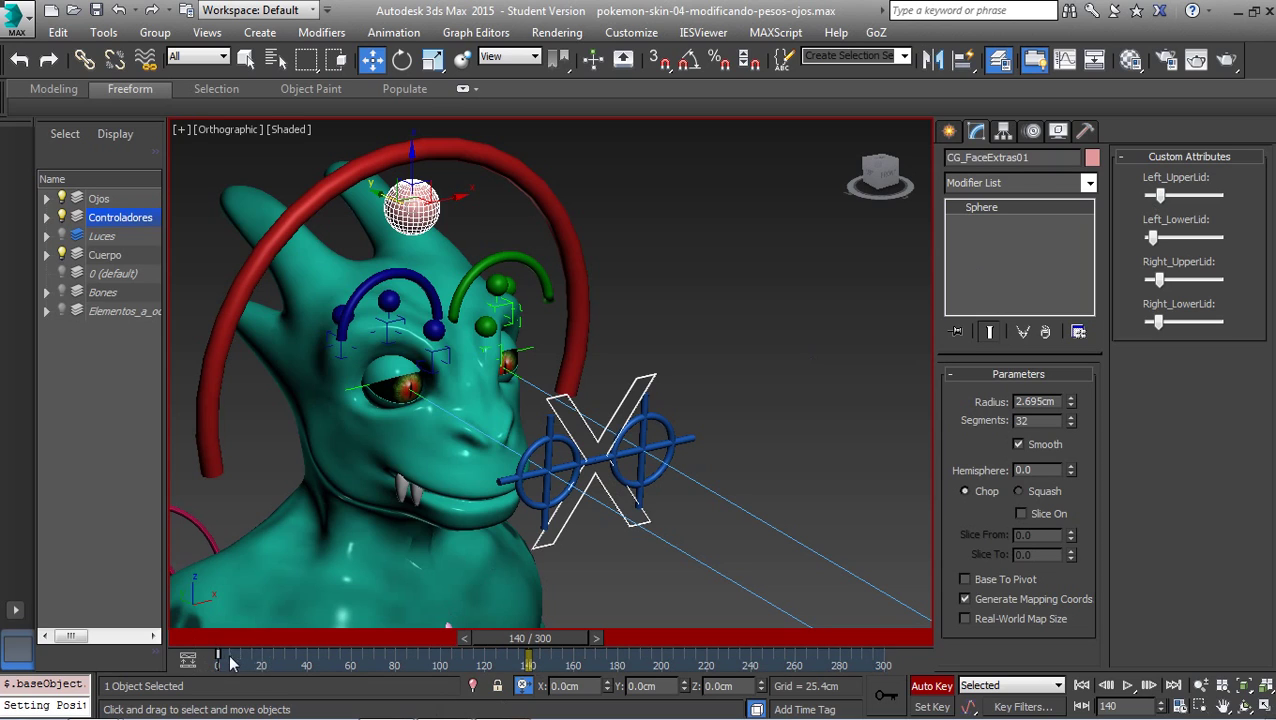
- Copy the frame-0 eyelid key to frame 140 and scrub ahead toward frame 240
{"action": "left_click_drag", "start_coordinate": [219, 662], "coordinate": [525, 665], "text": "shift"}
{"action": "left_click_drag", "start_coordinate": [510, 665], "coordinate": [529, 665]}
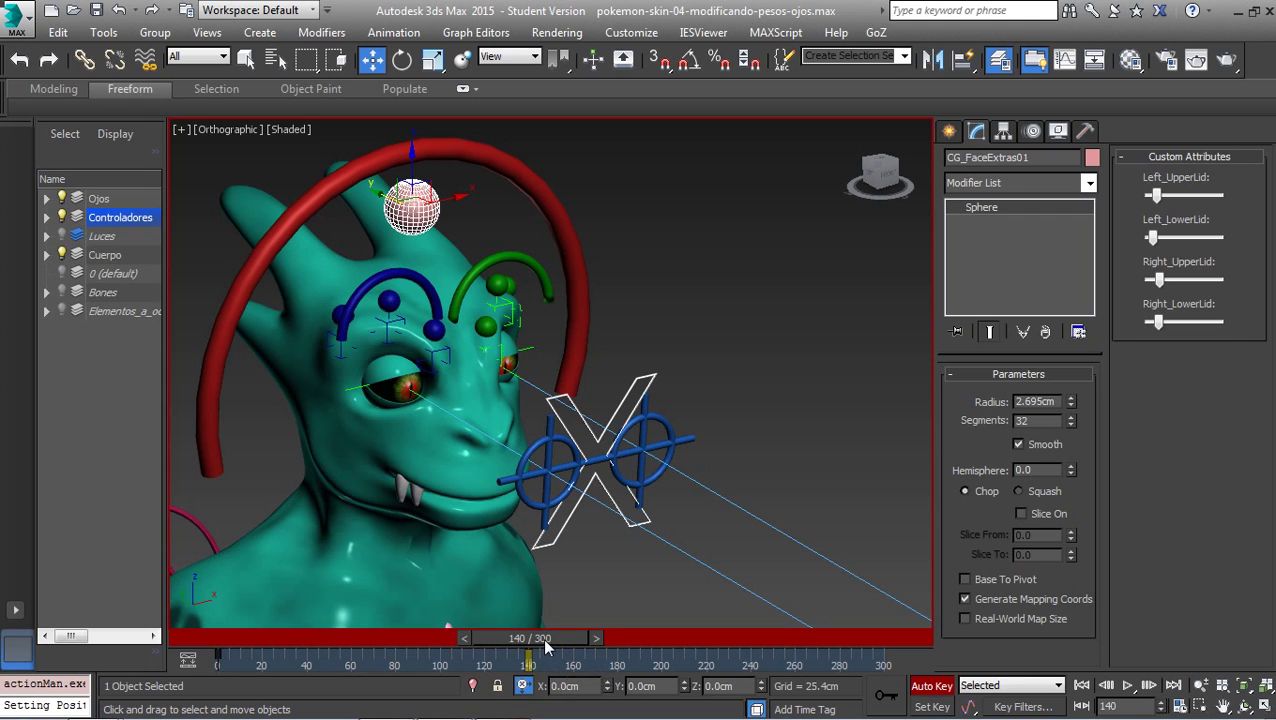
{"action": "mouse_move", "coordinate": [541, 643]}
{"action": "left_mouse_down"}
{"action": "mouse_move", "coordinate": [784, 668]}
{"action": "mouse_move", "coordinate": [664, 670]}
{"action": "mouse_move", "coordinate": [749, 673]}
{"action": "left_mouse_up"}
- At frame 240, close the left upper, left lower and right upper eyelids
{"action": "key", "text": "w"}
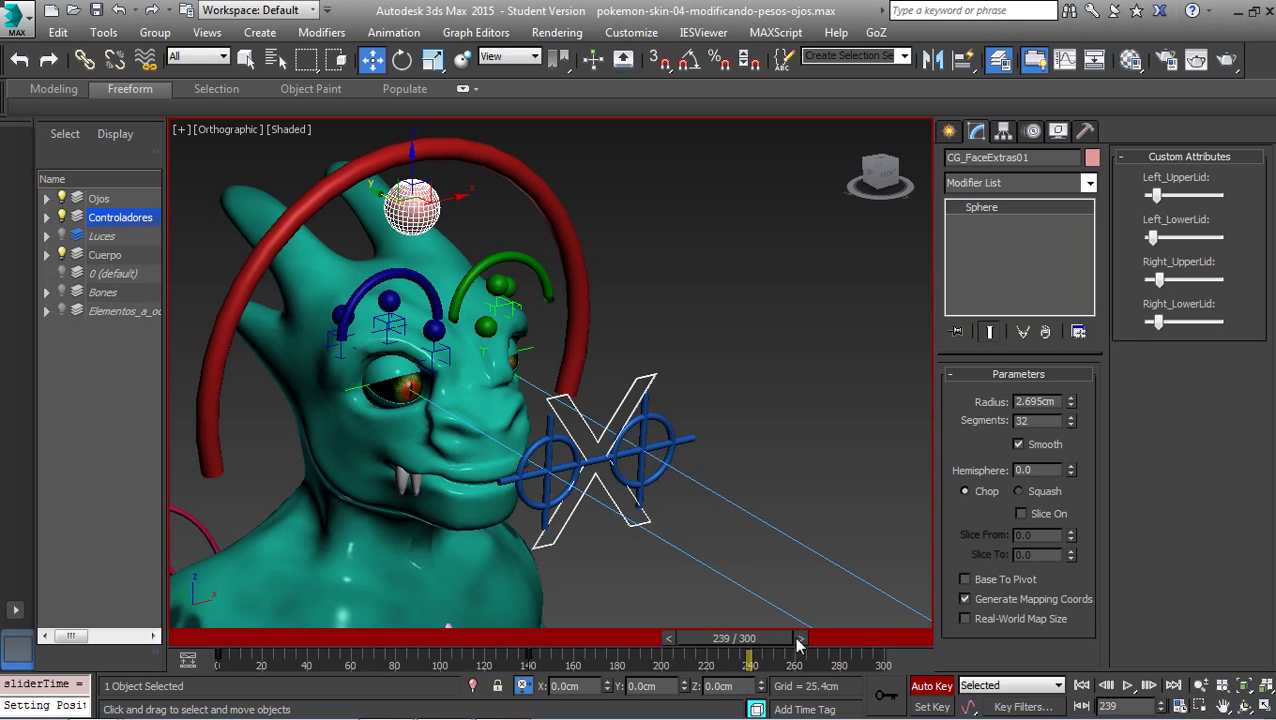
{"action": "left_click", "coordinate": [799, 640]}
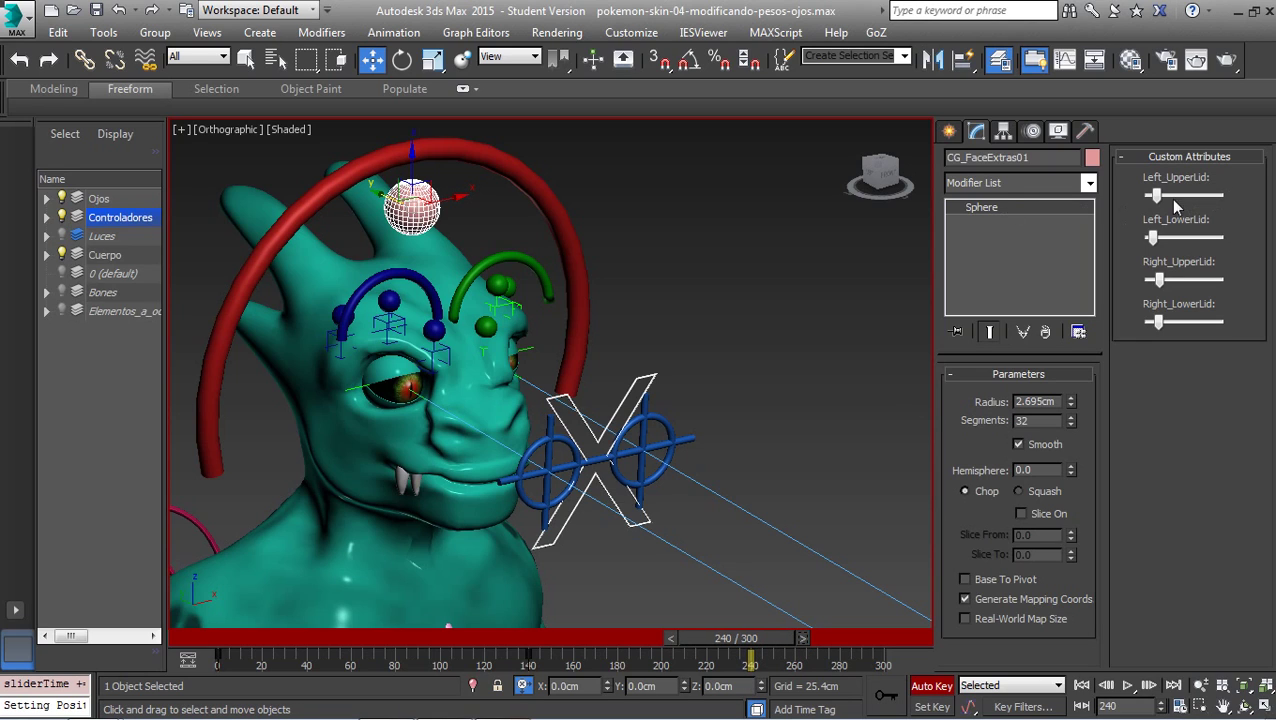
{"action": "left_click_drag", "start_coordinate": [1157, 197], "coordinate": [1151, 200]}
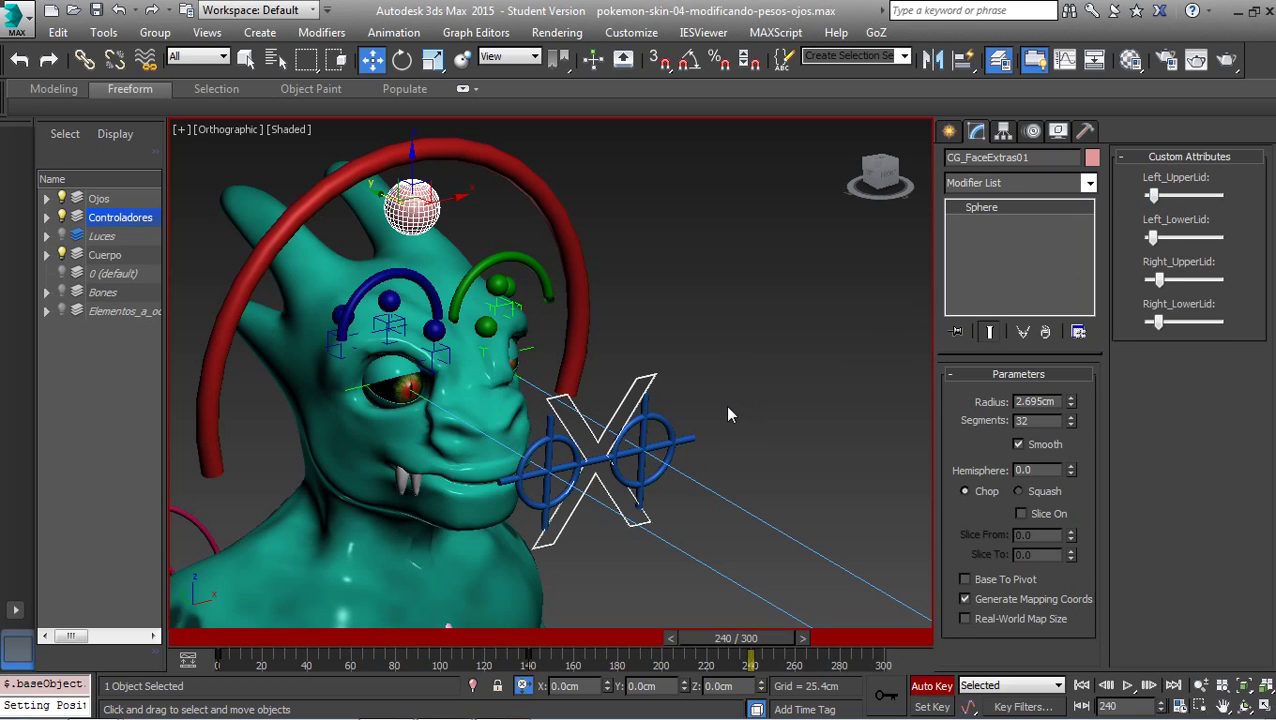
{"action": "mouse_move", "coordinate": [723, 405]}
{"action": "middle_mouse_down", "text": "alt"}
{"action": "mouse_move", "coordinate": [647, 390]}
{"action": "mouse_move", "coordinate": [722, 385]}
{"action": "middle_mouse_up", "text": "alt"}
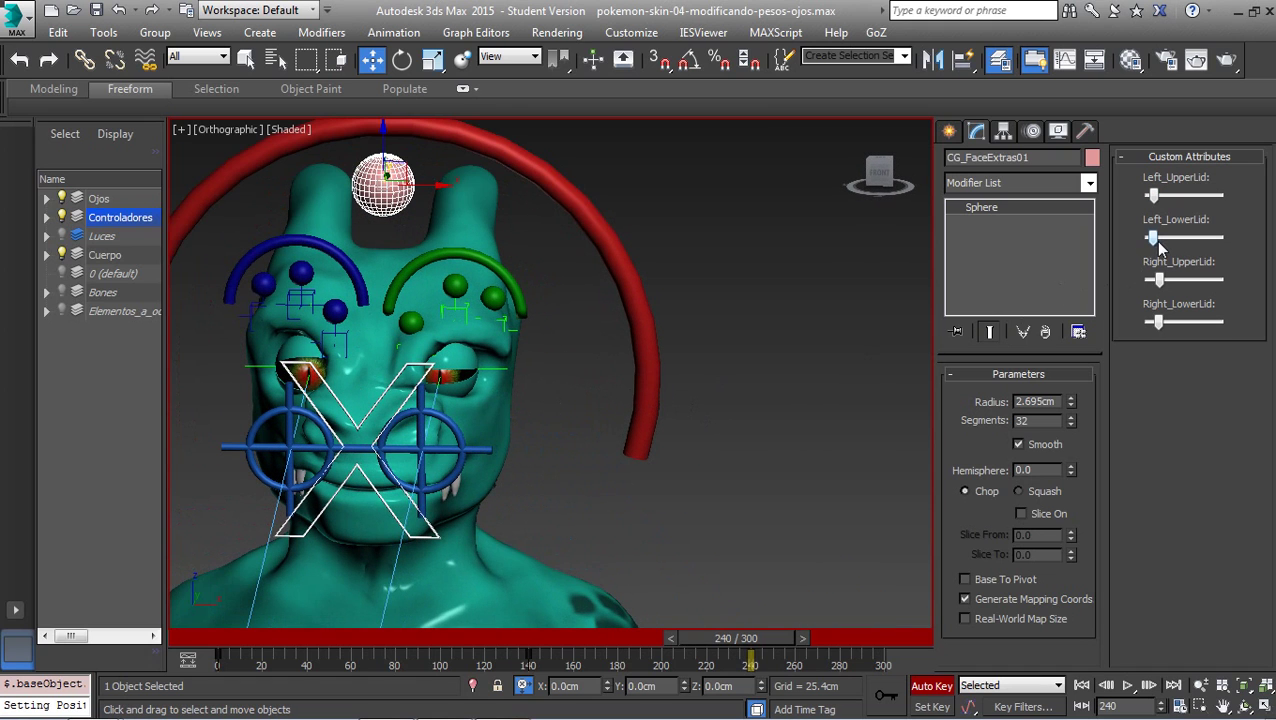
{"action": "left_click_drag", "start_coordinate": [1158, 244], "coordinate": [1145, 240]}
{"action": "middle_click_drag", "start_coordinate": [630, 380], "coordinate": [677, 383], "text": "alt"}
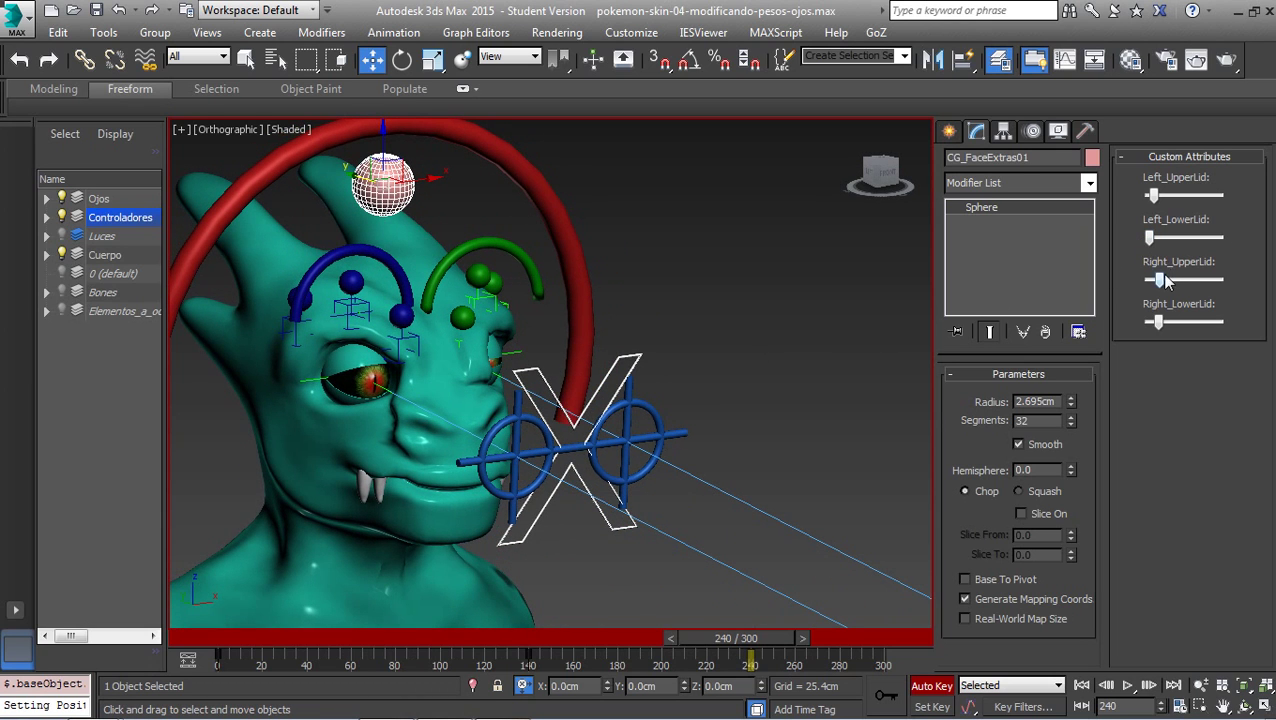
{"action": "mouse_move", "coordinate": [1167, 281]}
{"action": "left_mouse_down"}
{"action": "mouse_move", "coordinate": [1155, 282]}
{"action": "mouse_move", "coordinate": [1151, 322]}
{"action": "left_mouse_up"}
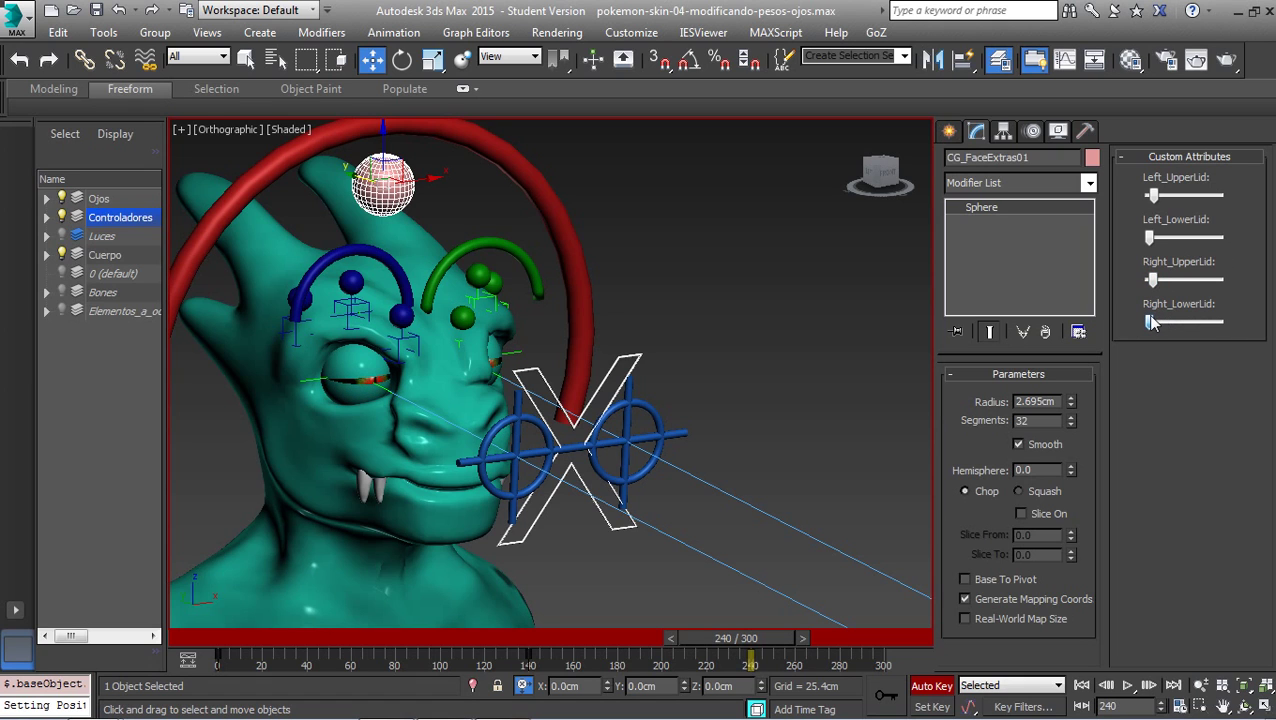
{"action": "mouse_move", "coordinate": [510, 356]}
{"action": "middle_mouse_down", "text": "alt"}
{"action": "mouse_move", "coordinate": [592, 362]}
{"action": "mouse_move", "coordinate": [462, 388]}
{"action": "mouse_move", "coordinate": [598, 550]}
{"action": "middle_mouse_up", "text": "alt"}
{"action": "mouse_move", "coordinate": [382, 408]}
{"action": "middle_mouse_down", "text": "alt"}
{"action": "mouse_move", "coordinate": [471, 436]}
{"action": "mouse_move", "coordinate": [509, 425]}
{"action": "middle_mouse_up", "text": "alt"}
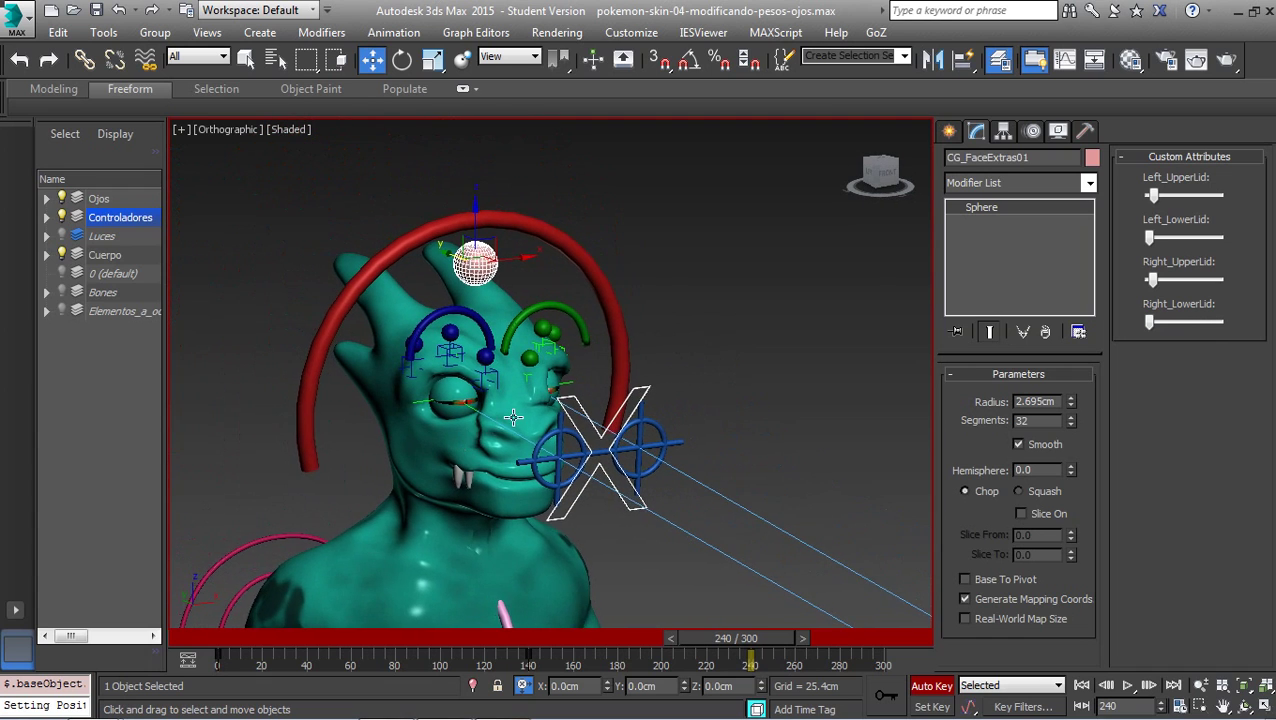
- Turn Auto Key off and scrub back to about frame 143
{"action": "left_click", "coordinate": [931, 686]}
{"action": "mouse_move", "coordinate": [761, 638]}
{"action": "left_mouse_down"}
{"action": "mouse_move", "coordinate": [390, 617]}
{"action": "mouse_move", "coordinate": [548, 667]}
{"action": "left_mouse_up"}
{"action": "mouse_move", "coordinate": [549, 670]}
{"action": "left_mouse_down"}
{"action": "mouse_move", "coordinate": [728, 703]}
{"action": "mouse_move", "coordinate": [860, 706]}
{"action": "mouse_move", "coordinate": [557, 701]}
{"action": "left_mouse_up"}
- At frame 140, key Left_UpperLid and Left_LowerLid wide open, then turn Auto Key off
{"action": "key", "text": "w"}
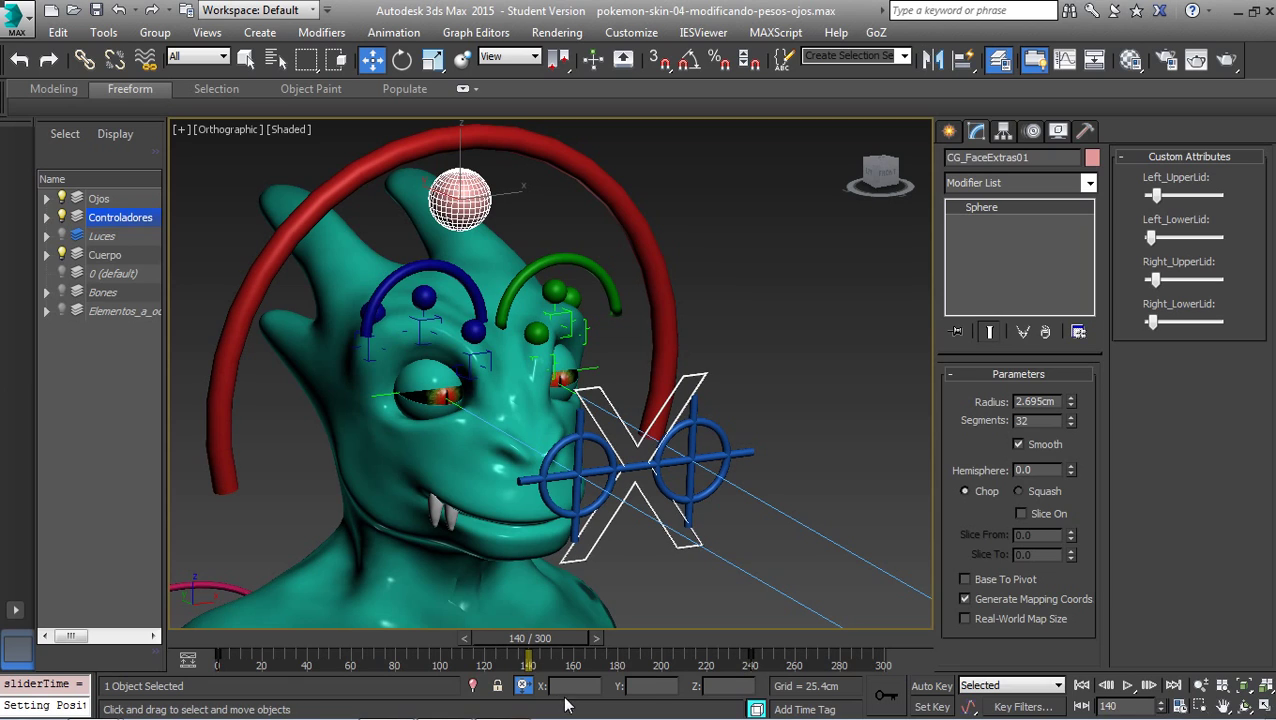
{"action": "left_click", "coordinate": [931, 686]}
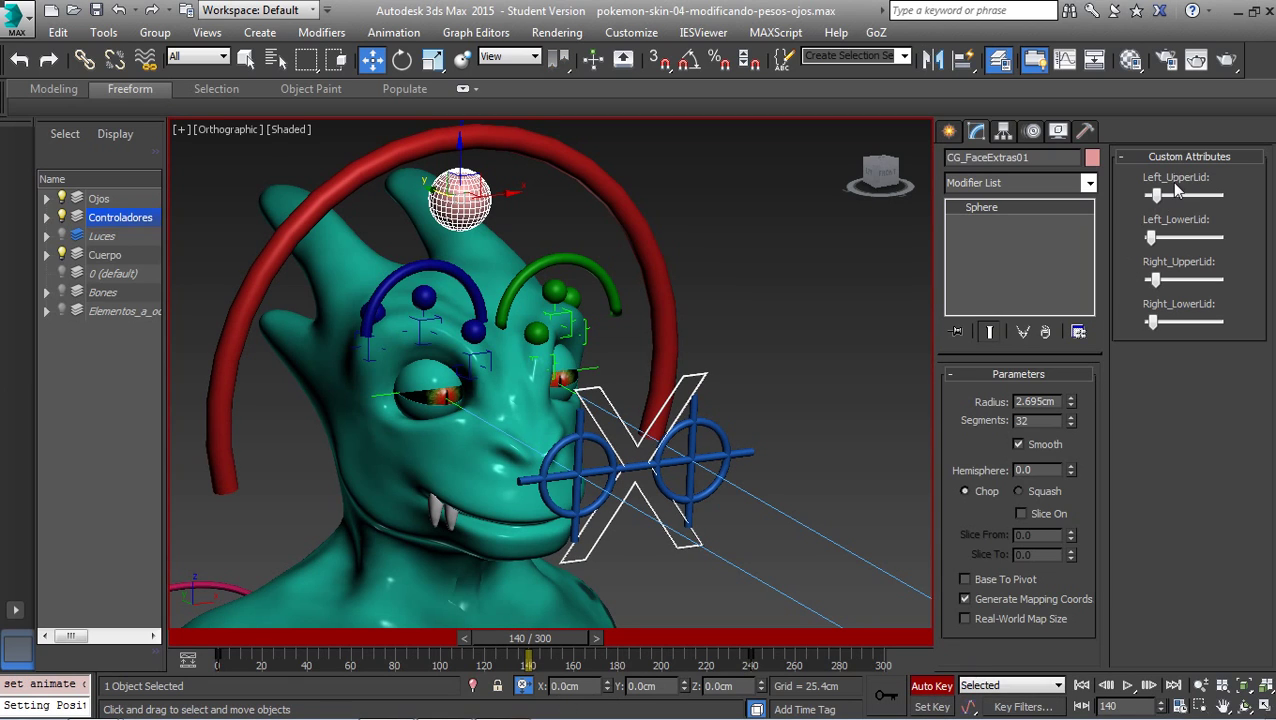
{"action": "left_click_drag", "start_coordinate": [1158, 192], "coordinate": [1162, 194]}
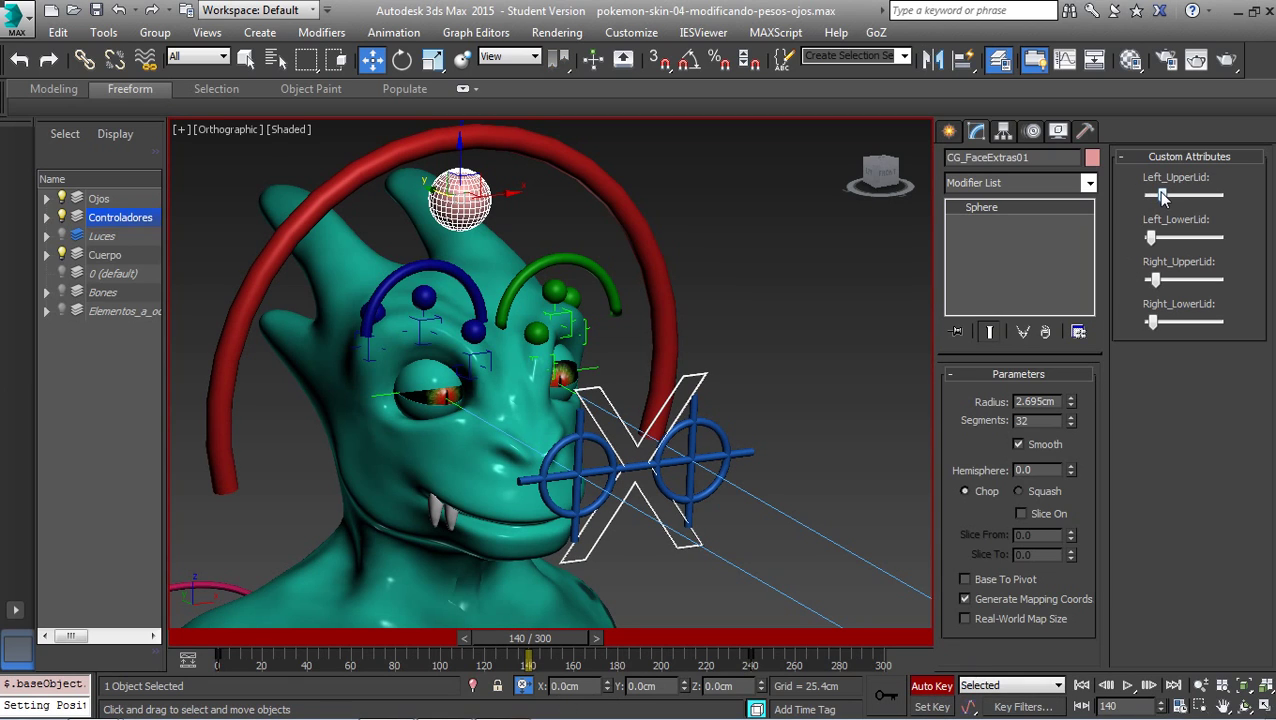
{"action": "left_click_drag", "start_coordinate": [1156, 242], "coordinate": [1162, 324]}
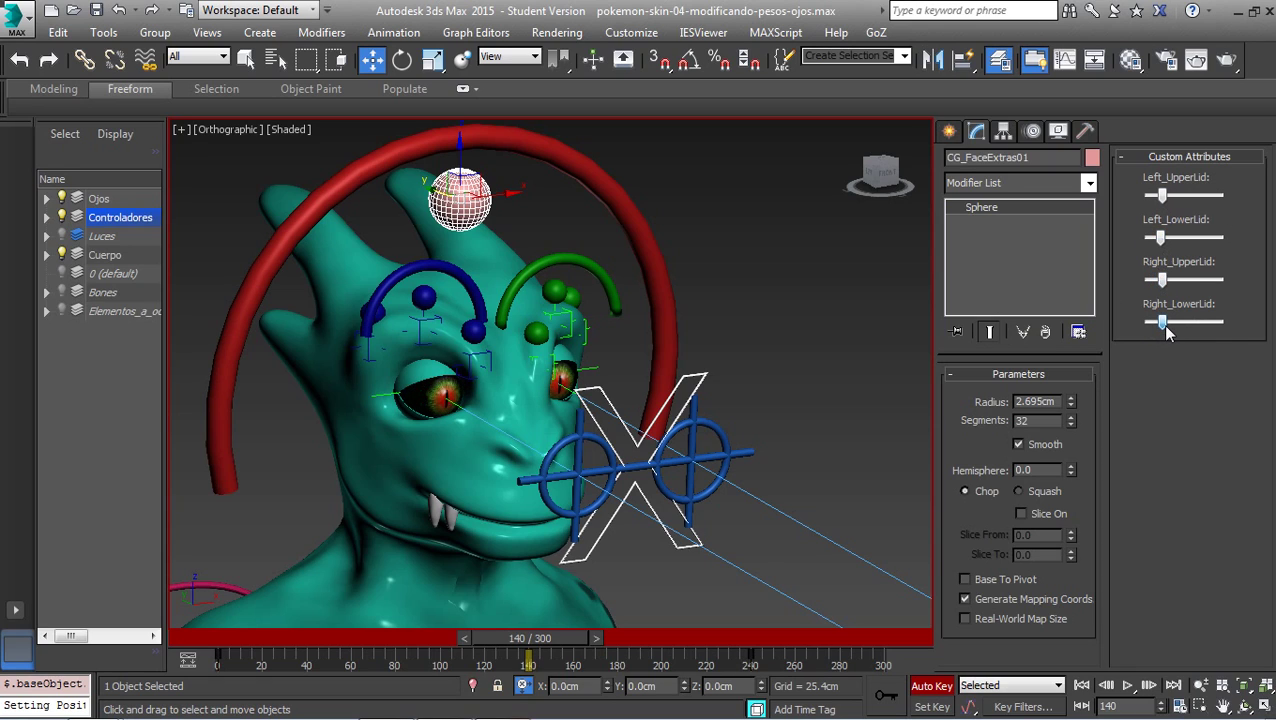
{"action": "left_click", "coordinate": [953, 686]}
{"action": "mouse_move", "coordinate": [542, 648]}
{"action": "left_mouse_down"}
{"action": "mouse_move", "coordinate": [419, 660]}
{"action": "mouse_move", "coordinate": [741, 690]}
{"action": "mouse_move", "coordinate": [619, 697]}
{"action": "left_mouse_up"}
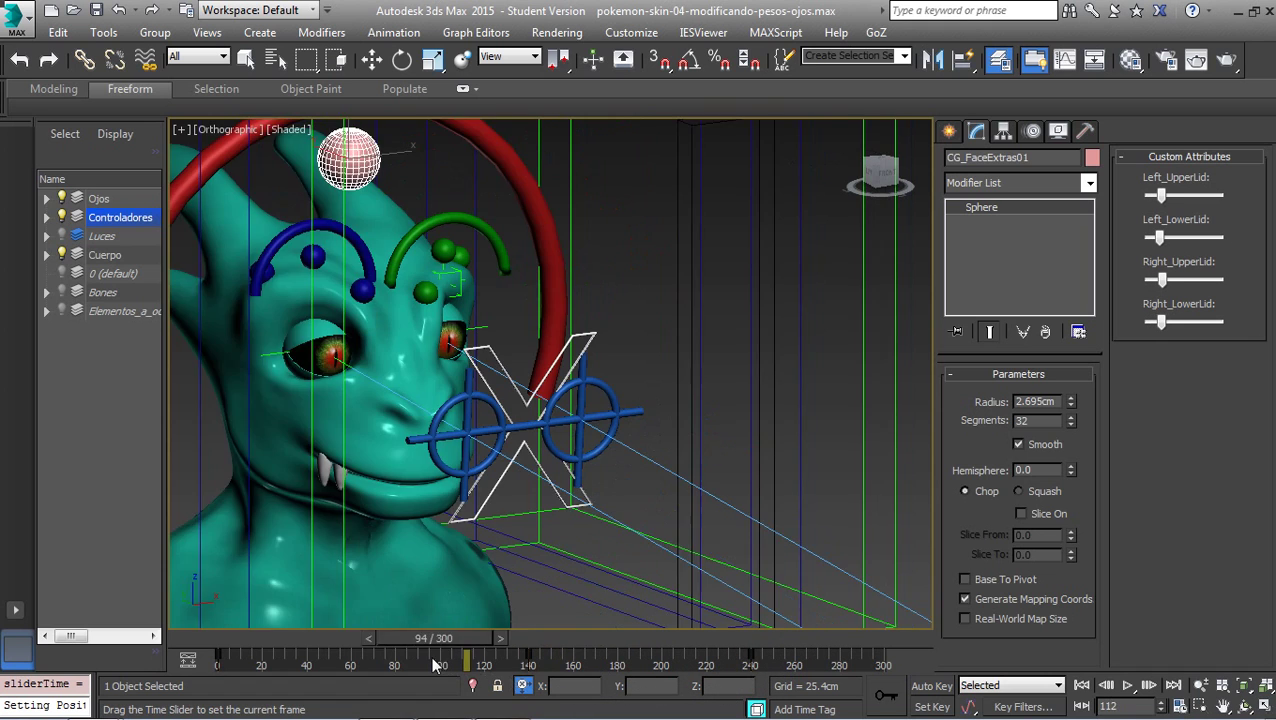
{"action": "left_click_drag", "start_coordinate": [619, 697], "coordinate": [395, 690]}
{"action": "key", "text": "w"}
{"action": "scroll", "coordinate": [622, 490], "scroll_direction": "down", "scroll_amount": 5}
{"action": "scroll", "coordinate": [600, 460], "scroll_direction": "down", "scroll_amount": 2}
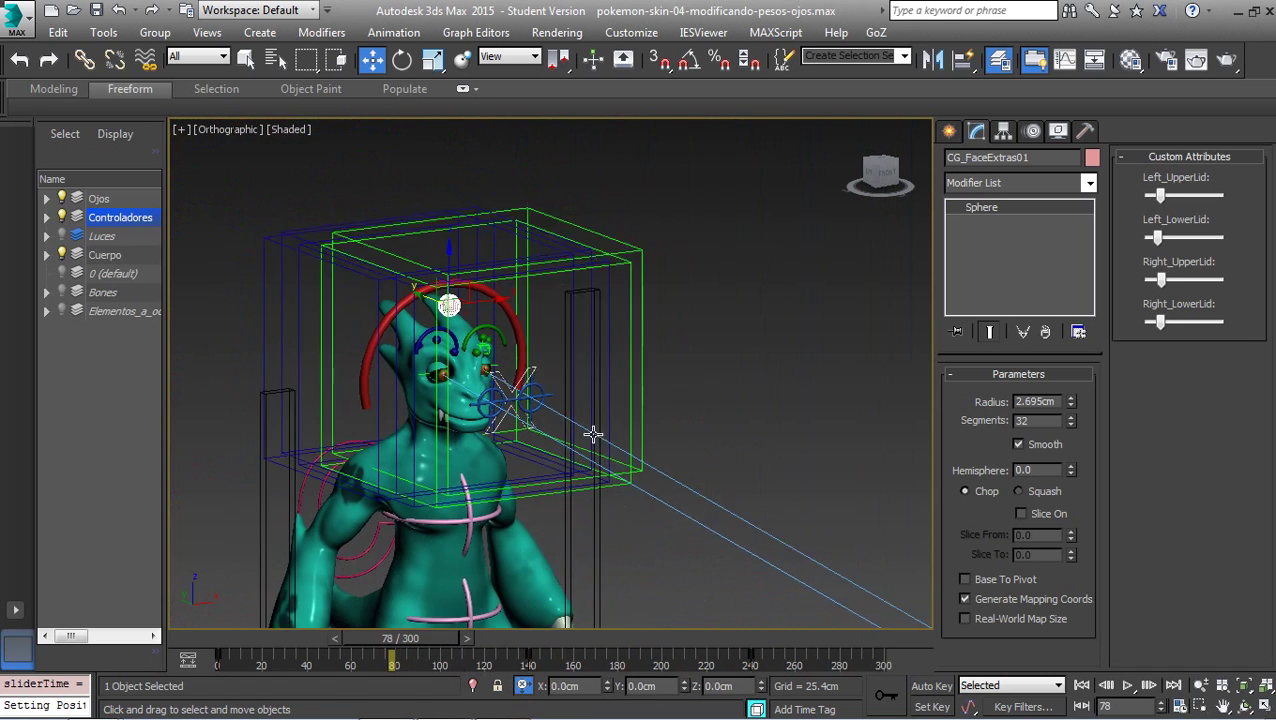
{"action": "scroll", "coordinate": [592, 433], "scroll_direction": "down", "scroll_amount": 2}
{"action": "mouse_move", "coordinate": [621, 404]}
{"action": "middle_mouse_down"}
{"action": "mouse_move", "coordinate": [563, 452]}
{"action": "mouse_move", "coordinate": [531, 420]}
{"action": "mouse_move", "coordinate": [482, 447]}
{"action": "middle_mouse_up"}
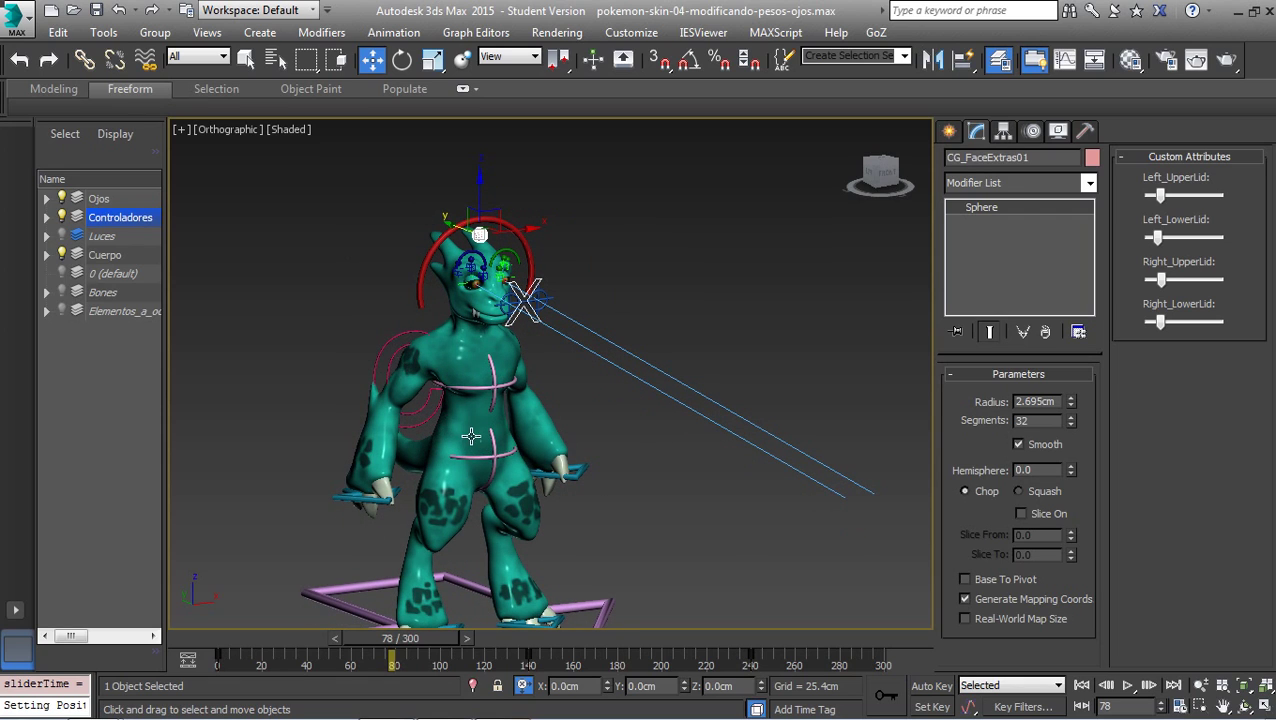
{"action": "key", "text": "shift+z"}
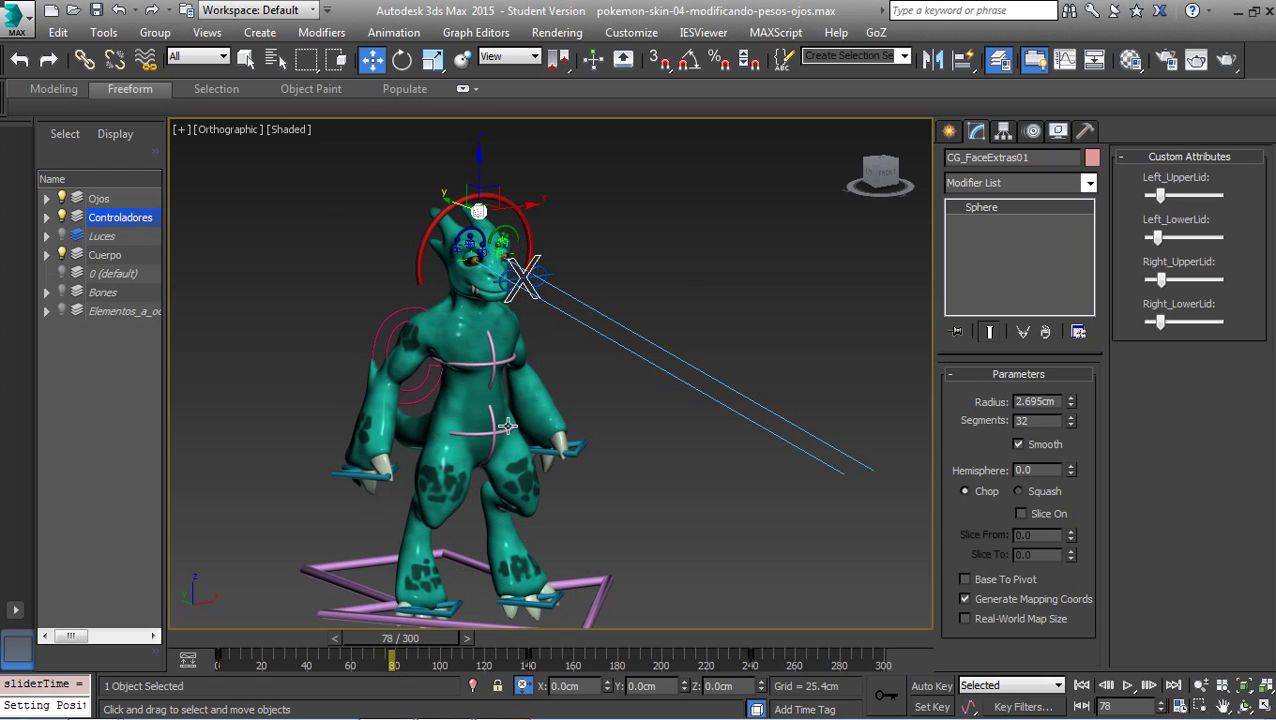
{"action": "middle_click_drag", "start_coordinate": [505, 426], "coordinate": [474, 318], "text": "alt"}
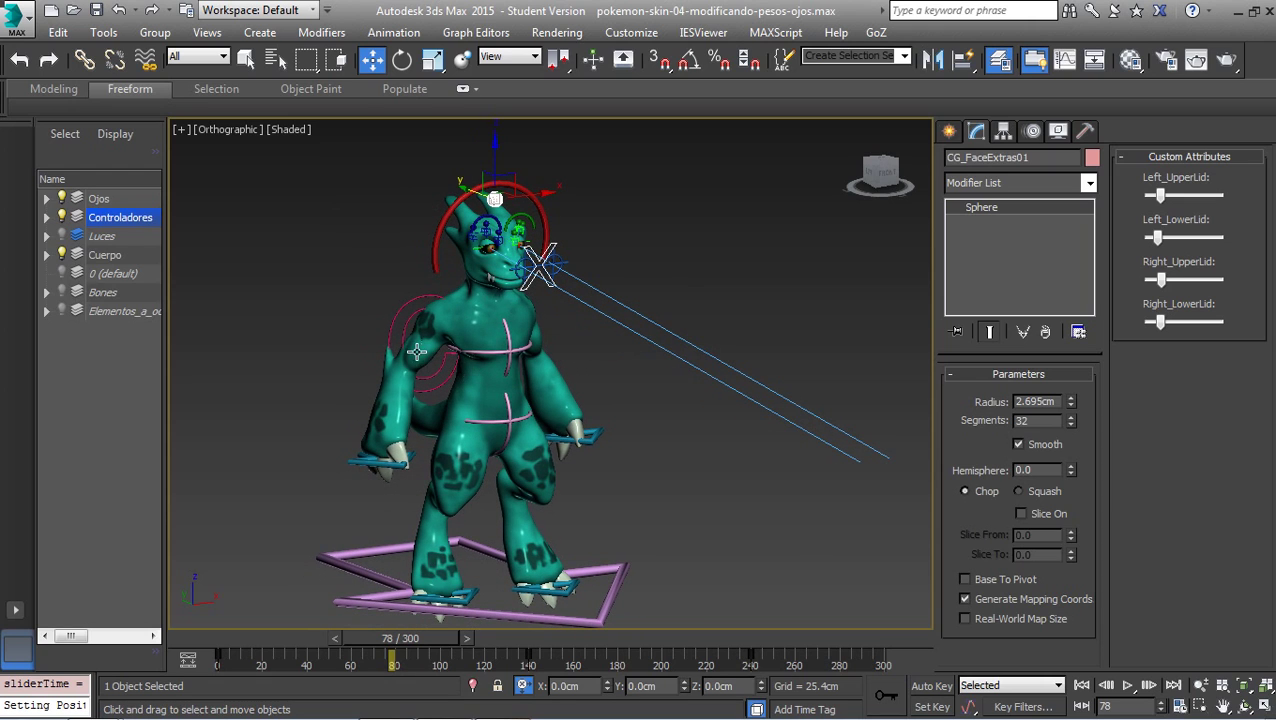